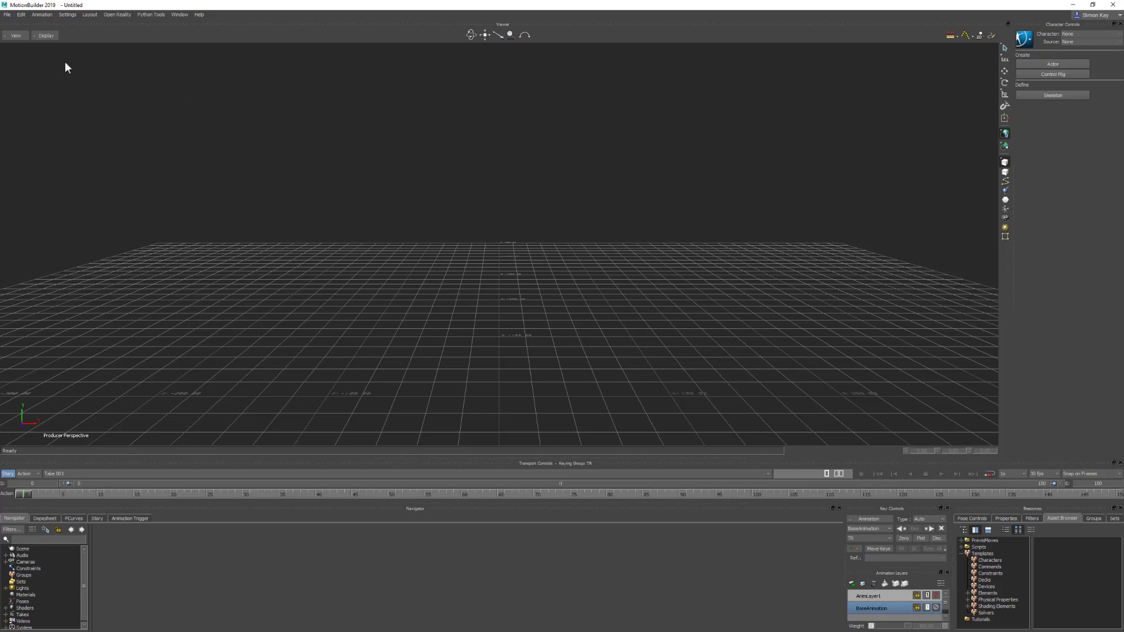
Step: Open female_WALK_forwardStopTurn180WalkStop_none_v001.fbx without saving the changes in the current scene
{"action": "left_click", "coordinate": [7, 14]}
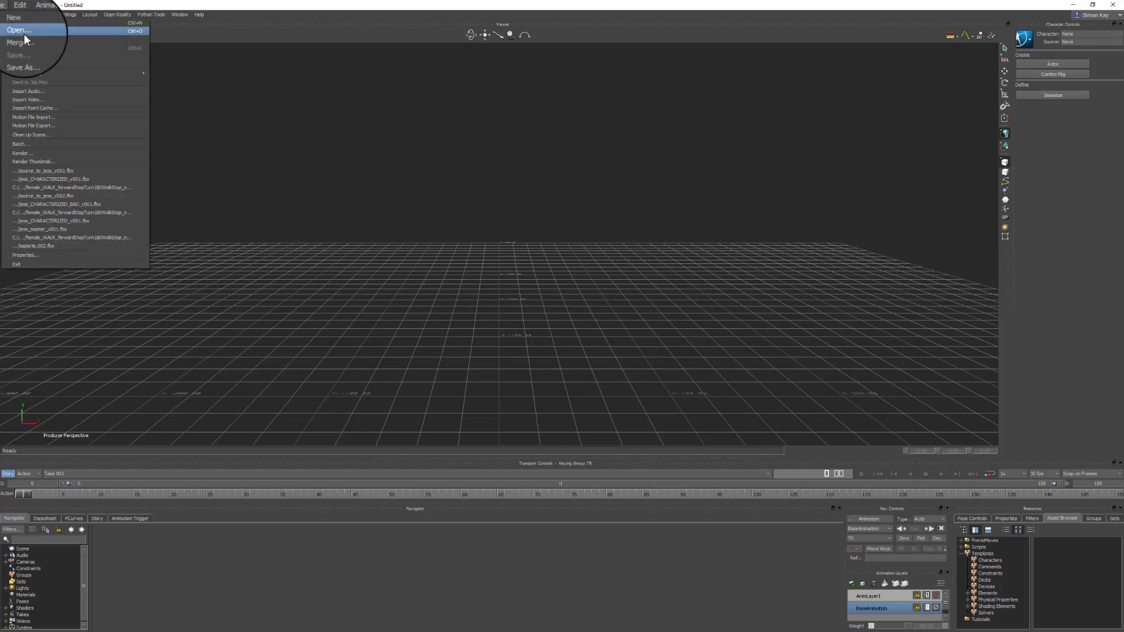
{"action": "left_click", "coordinate": [22, 32]}
{"action": "left_click", "coordinate": [590, 323]}
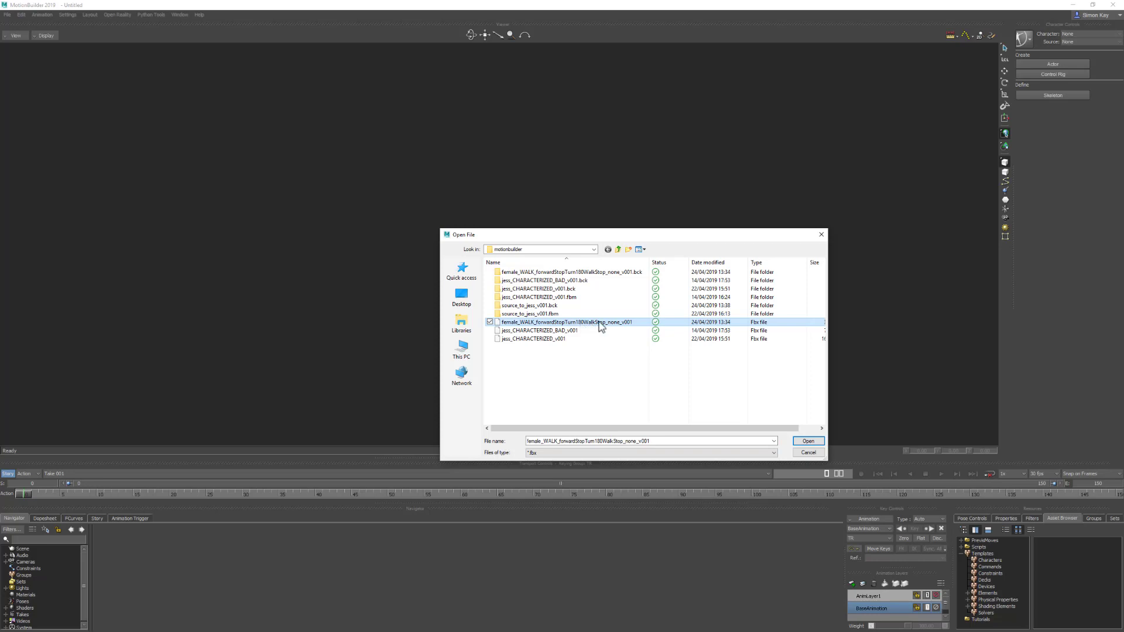
{"action": "left_click", "coordinate": [810, 443]}
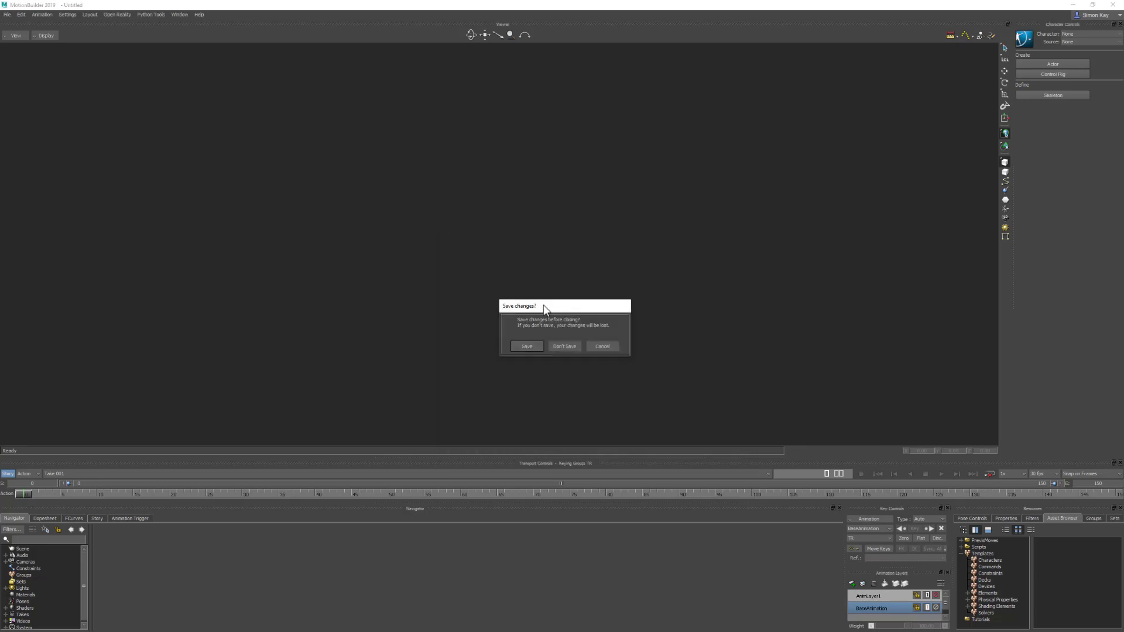
{"action": "left_click", "coordinate": [568, 346]}
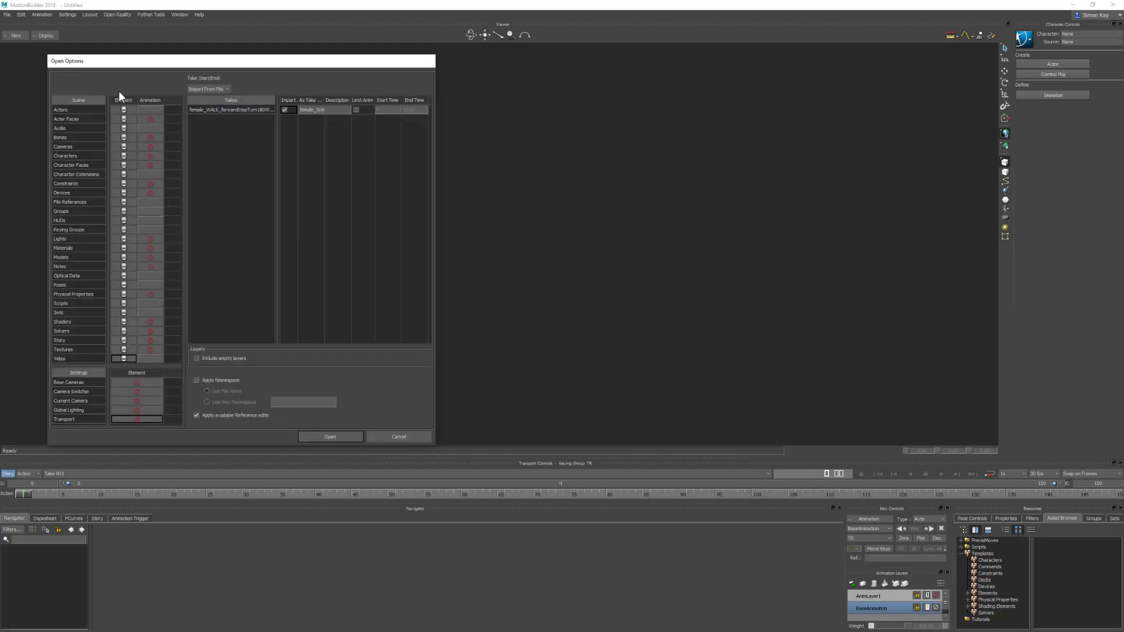
Step: In the open options, load all scene elements and discard all animation and all settings
{"action": "right_click", "coordinate": [128, 100]}
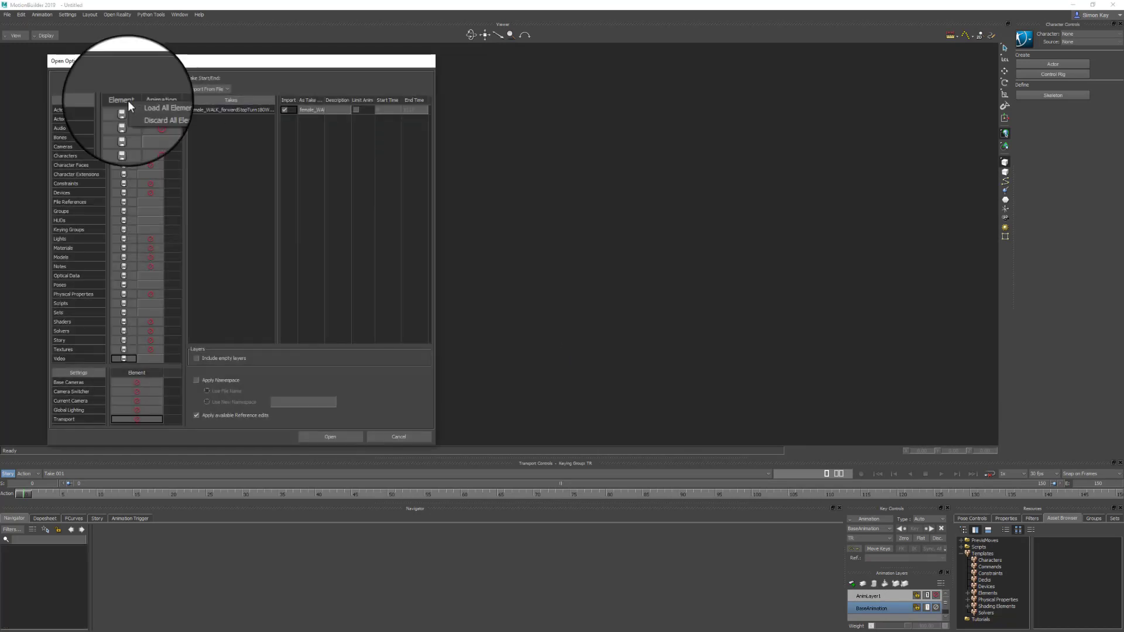
{"action": "left_click", "coordinate": [167, 107]}
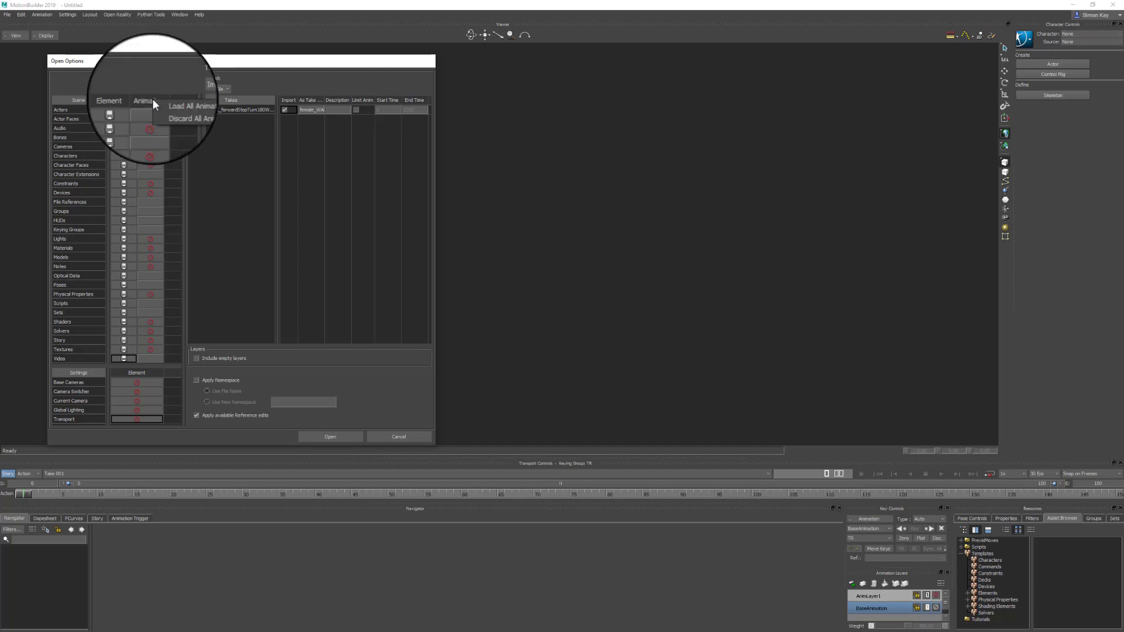
{"action": "right_click", "coordinate": [153, 98]}
{"action": "left_click", "coordinate": [187, 112]}
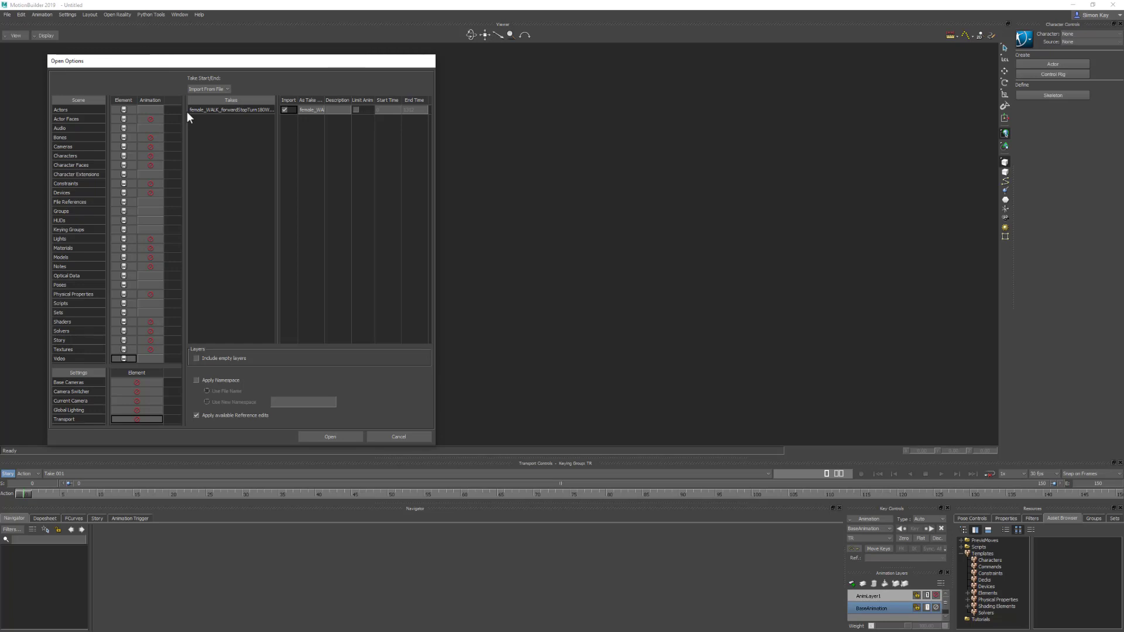
{"action": "right_click", "coordinate": [144, 372]}
{"action": "left_click", "coordinate": [170, 381]}
Step: Exclude the female walk take, disable Apply available Reference edits, and open the file with these options
{"action": "left_click", "coordinate": [284, 109]}
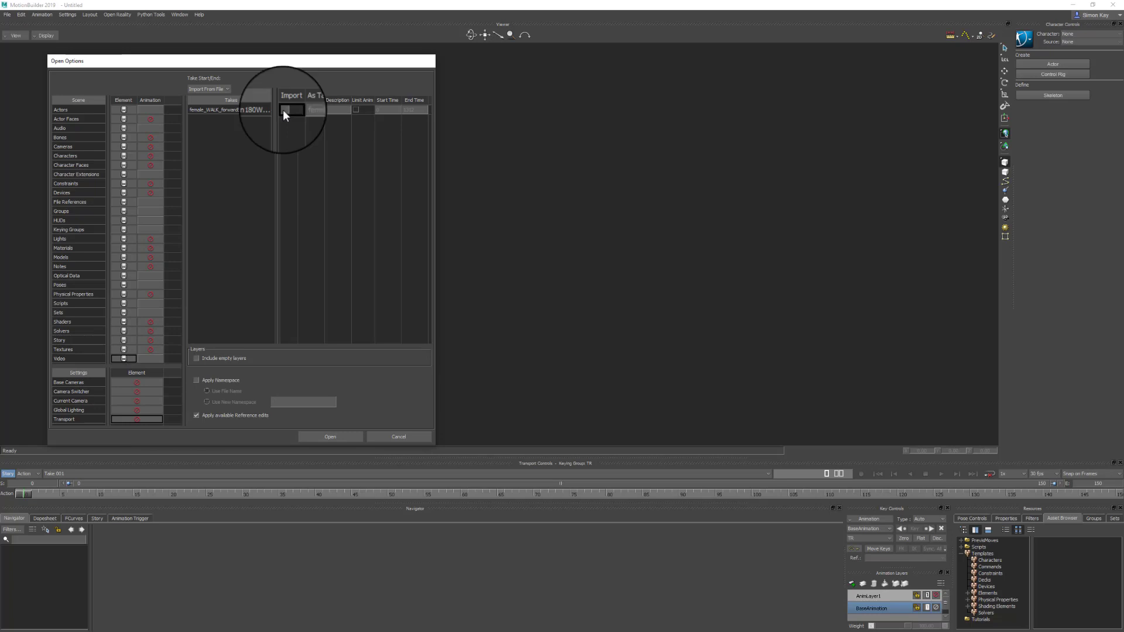
{"action": "left_click", "coordinate": [197, 415]}
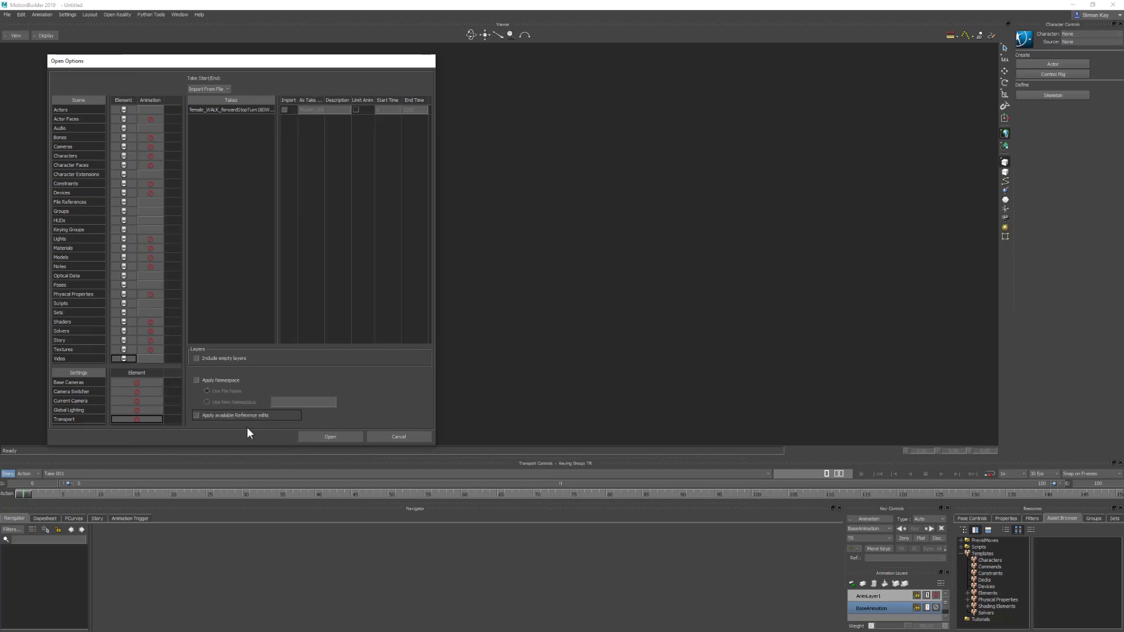
{"action": "left_click", "coordinate": [347, 436]}
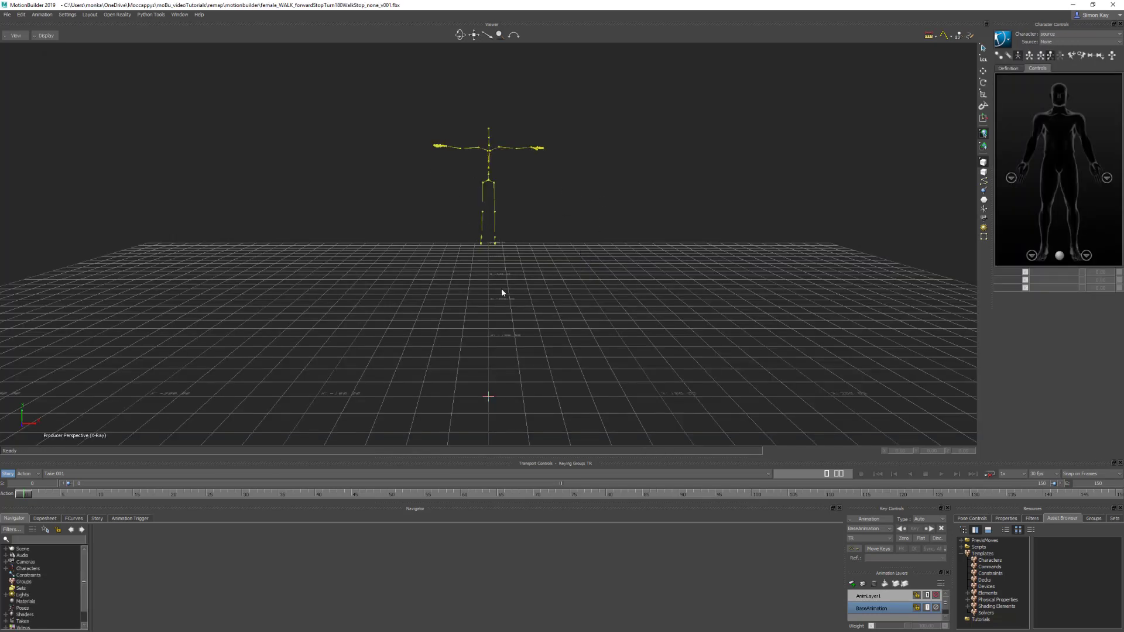
Step: Put the source character into its stance pose by activating its Stance input, and switch Active off again
{"action": "left_click", "coordinate": [5, 569]}
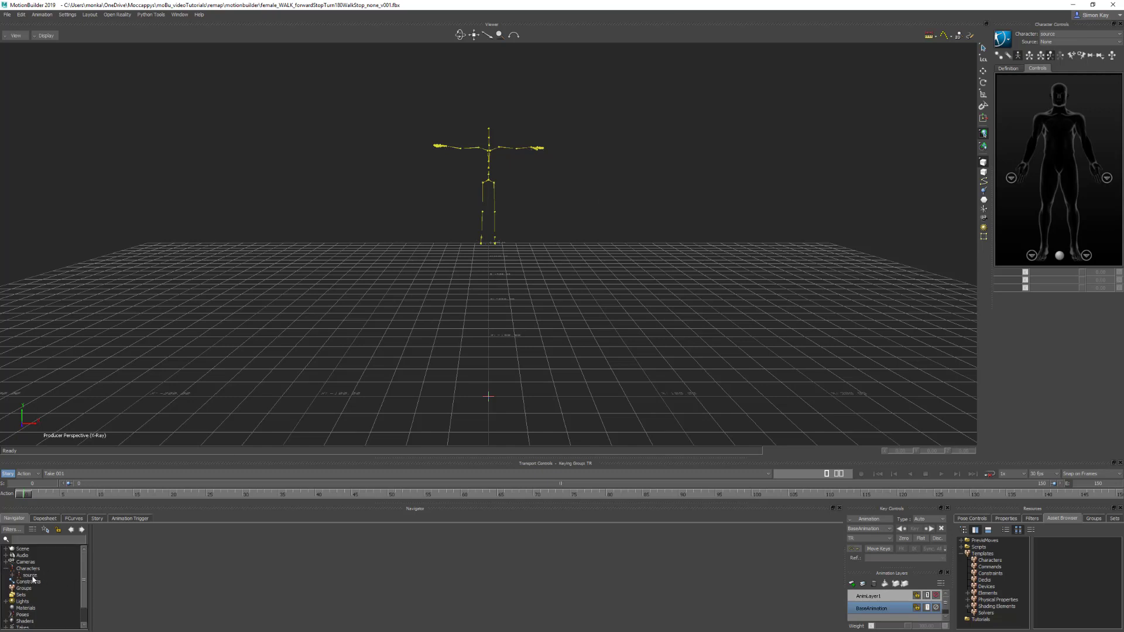
{"action": "left_click", "coordinate": [32, 576]}
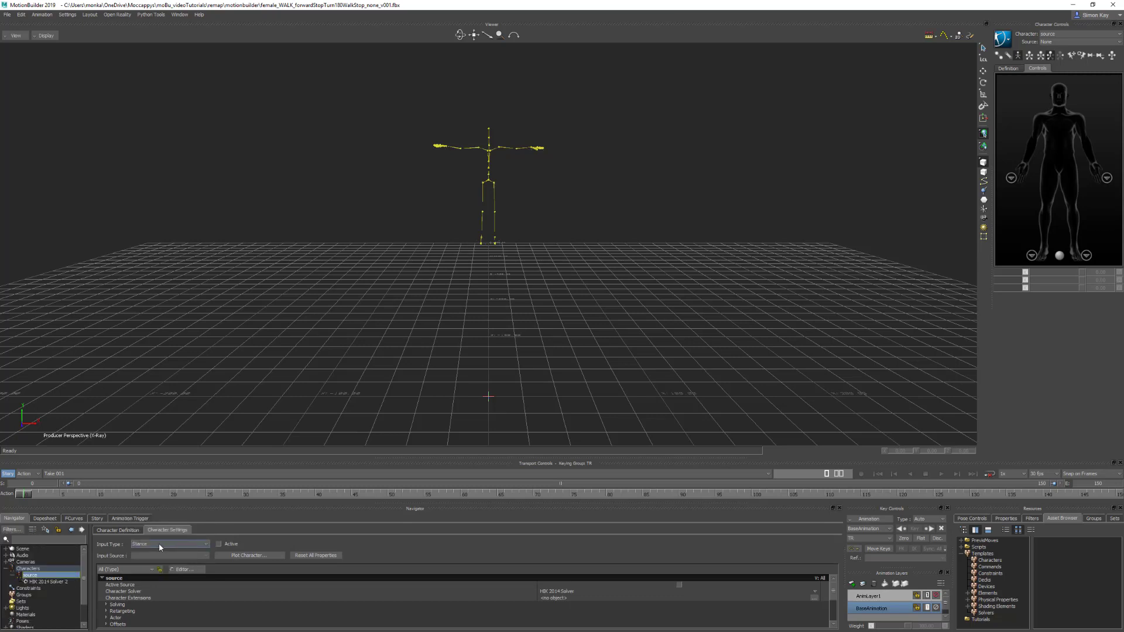
{"action": "left_click", "coordinate": [219, 545]}
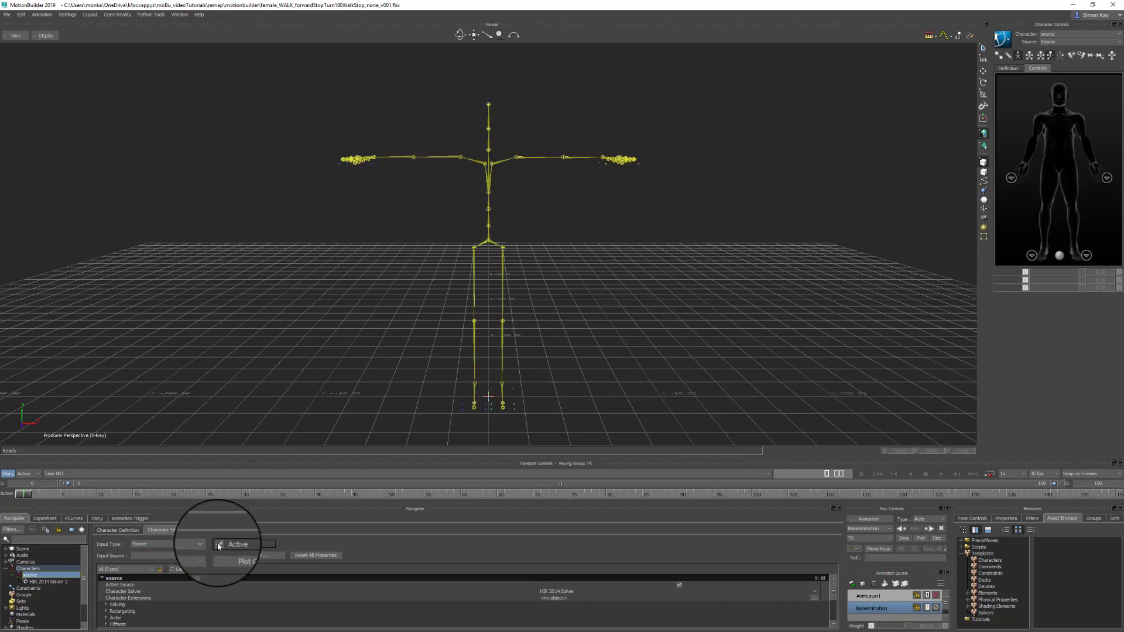
{"action": "left_click", "coordinate": [219, 545]}
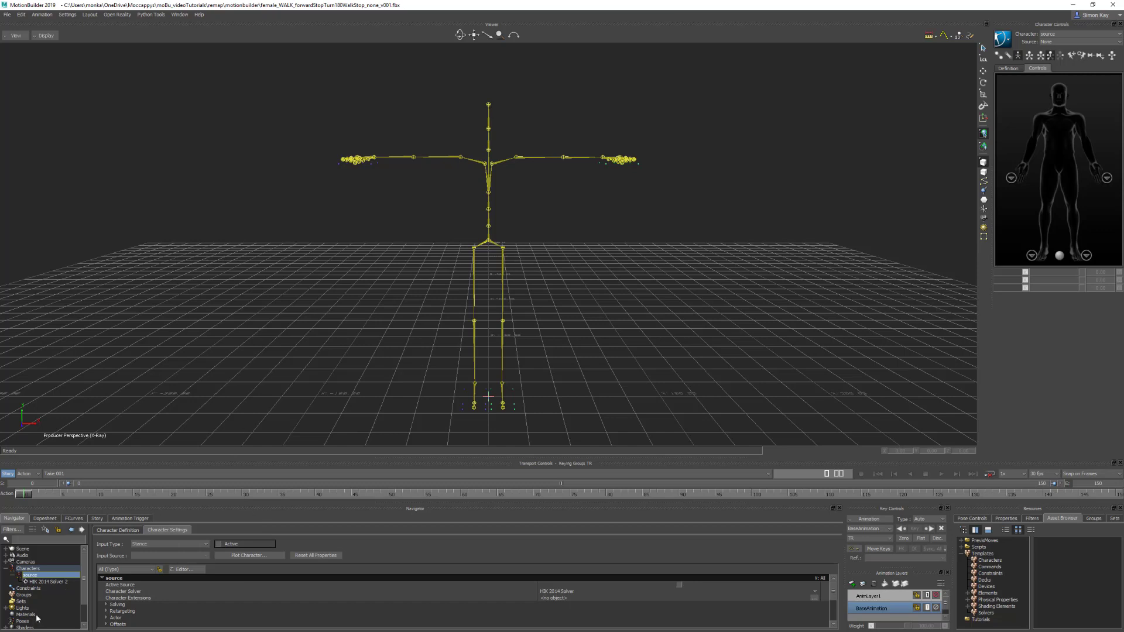
Step: Add the namespace "source" to the Root node and the source character, and collapse the character's branch
{"action": "left_click", "coordinate": [6, 549]}
{"action": "left_click", "coordinate": [28, 556]}
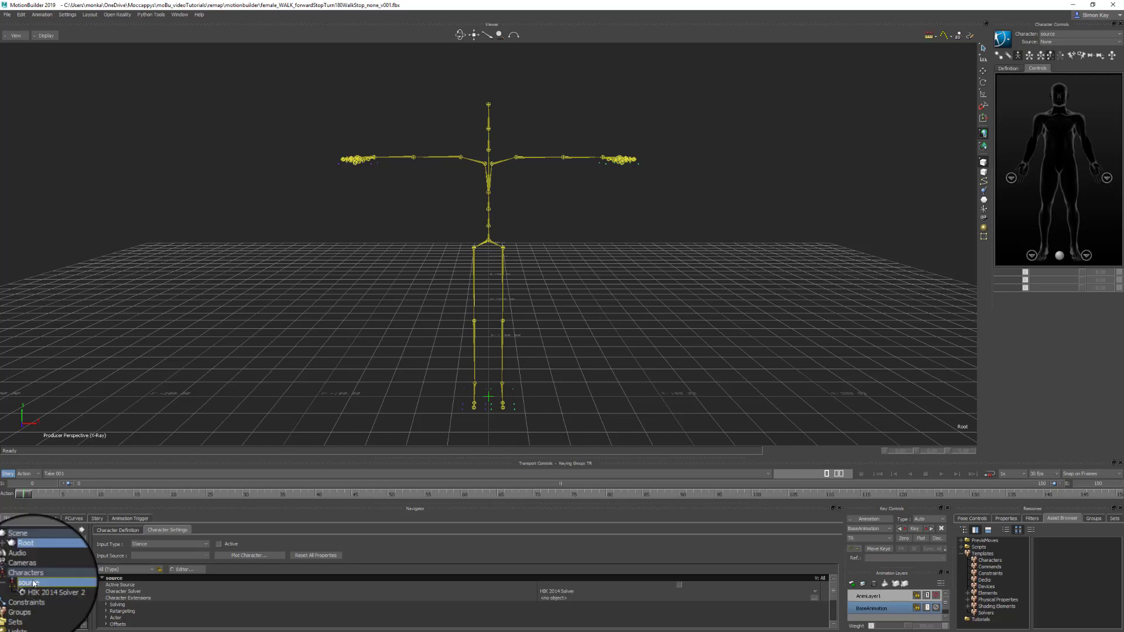
{"action": "right_click", "coordinate": [30, 582]}
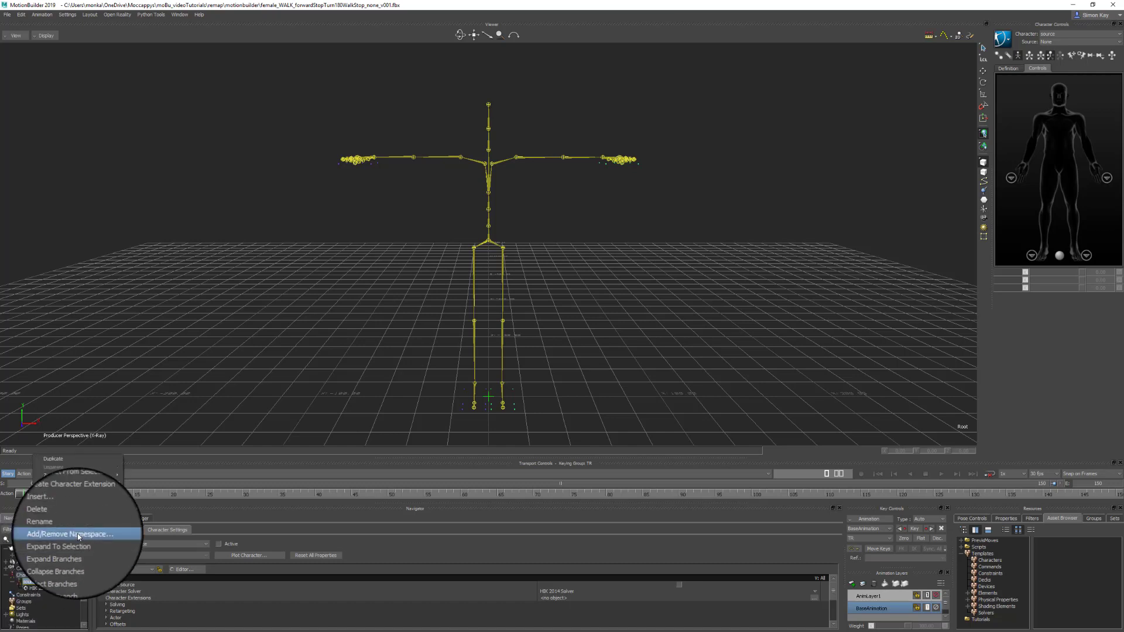
{"action": "left_click", "coordinate": [77, 532]}
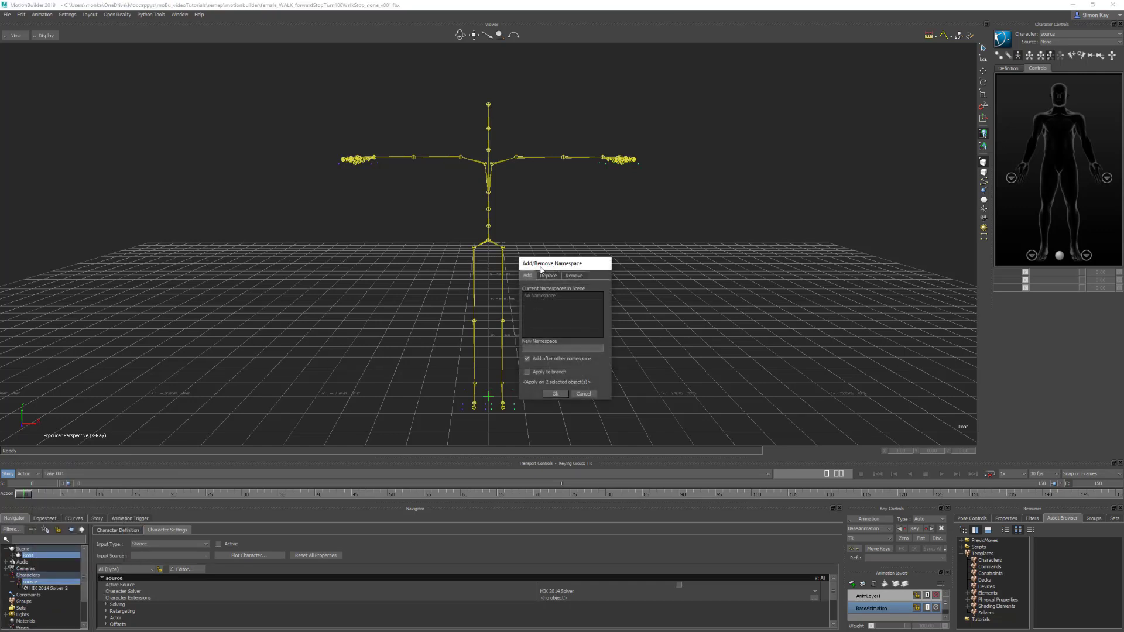
{"action": "left_click", "coordinate": [533, 349]}
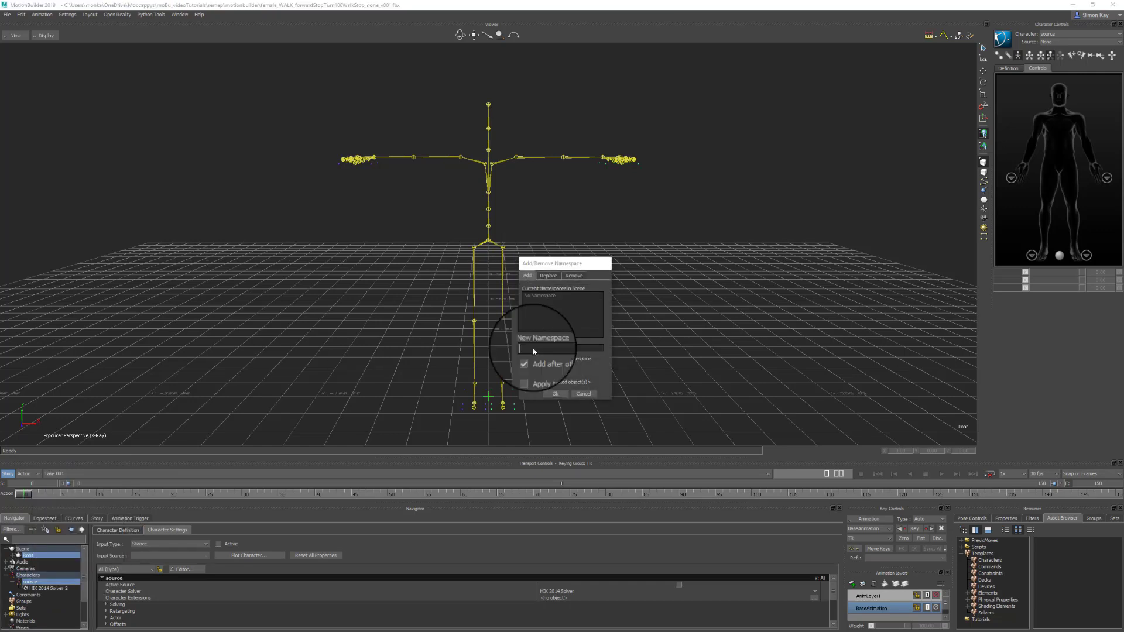
{"action": "type", "text": "source"}
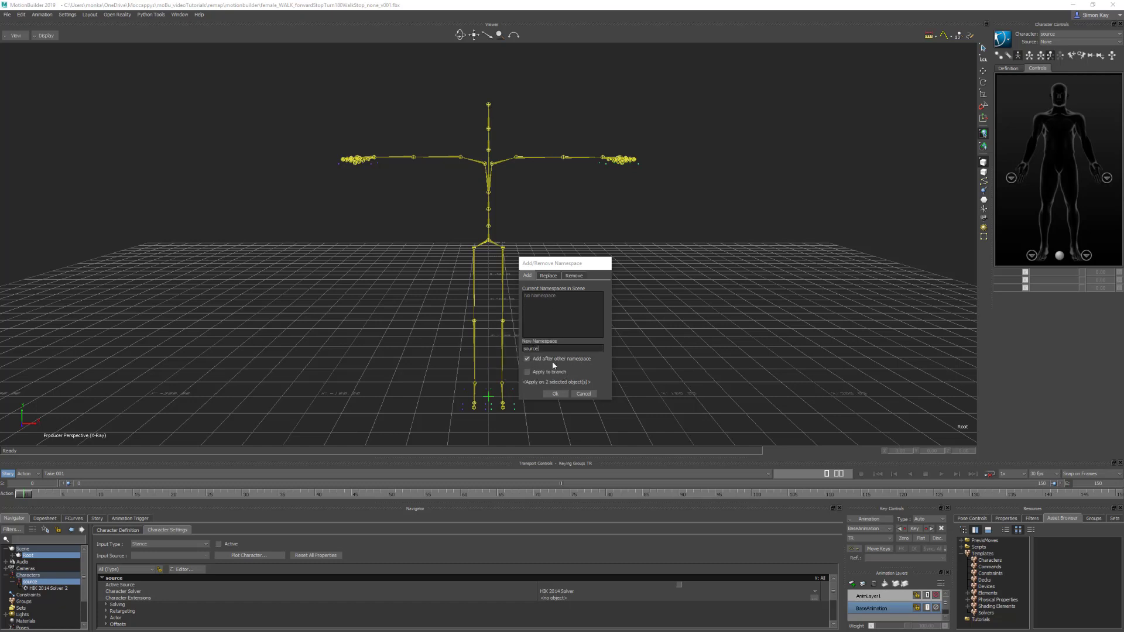
{"action": "left_click", "coordinate": [555, 393]}
{"action": "left_click", "coordinate": [12, 555]}
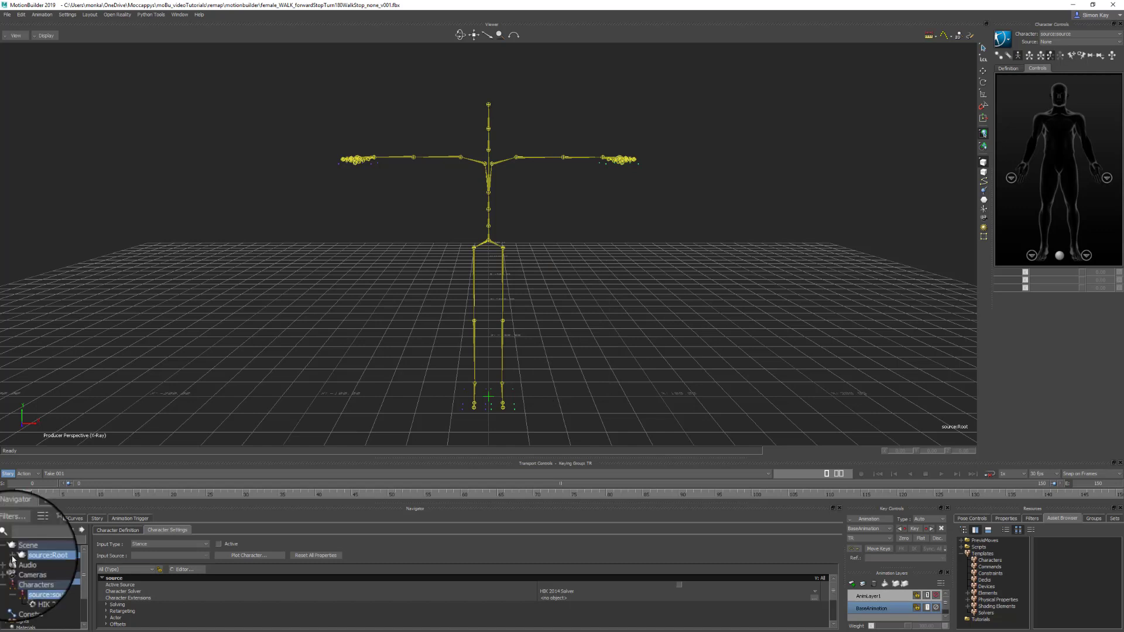
{"action": "left_click", "coordinate": [12, 555]}
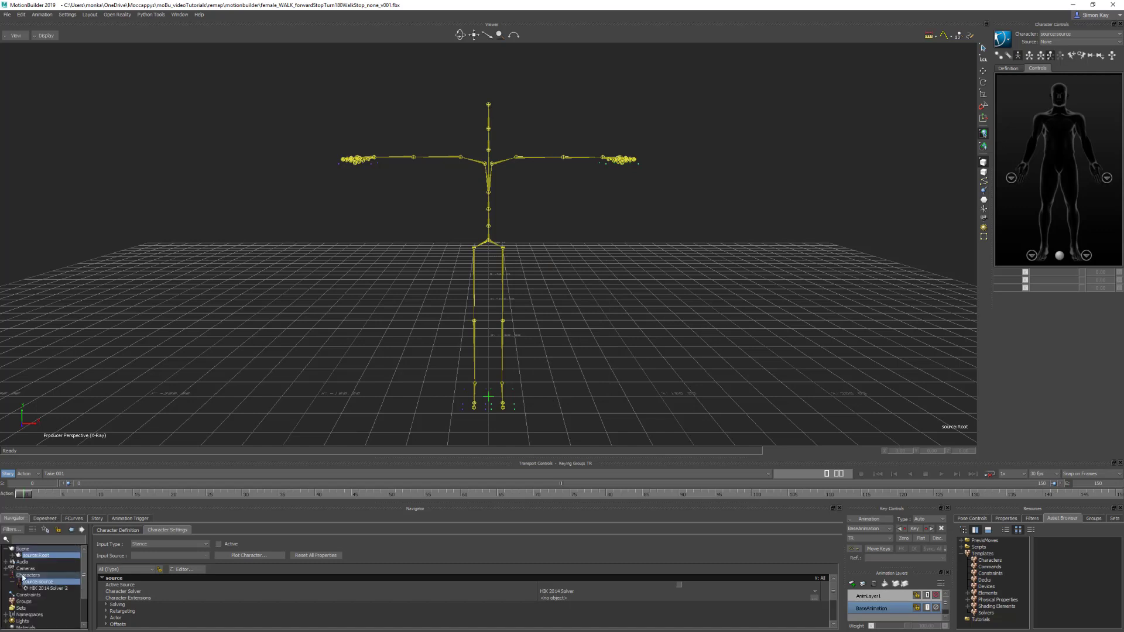
{"action": "left_click", "coordinate": [12, 583]}
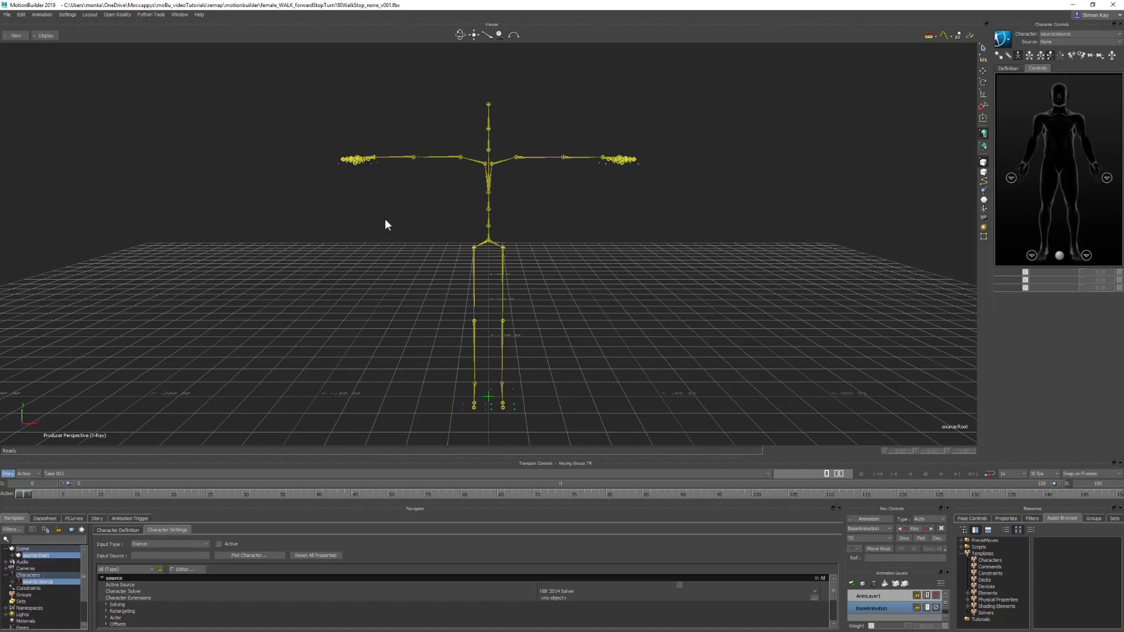
Step: Choose jess_CHARACTERIZED_v001.fbx as the file to merge into the scene
{"action": "left_click", "coordinate": [7, 14]}
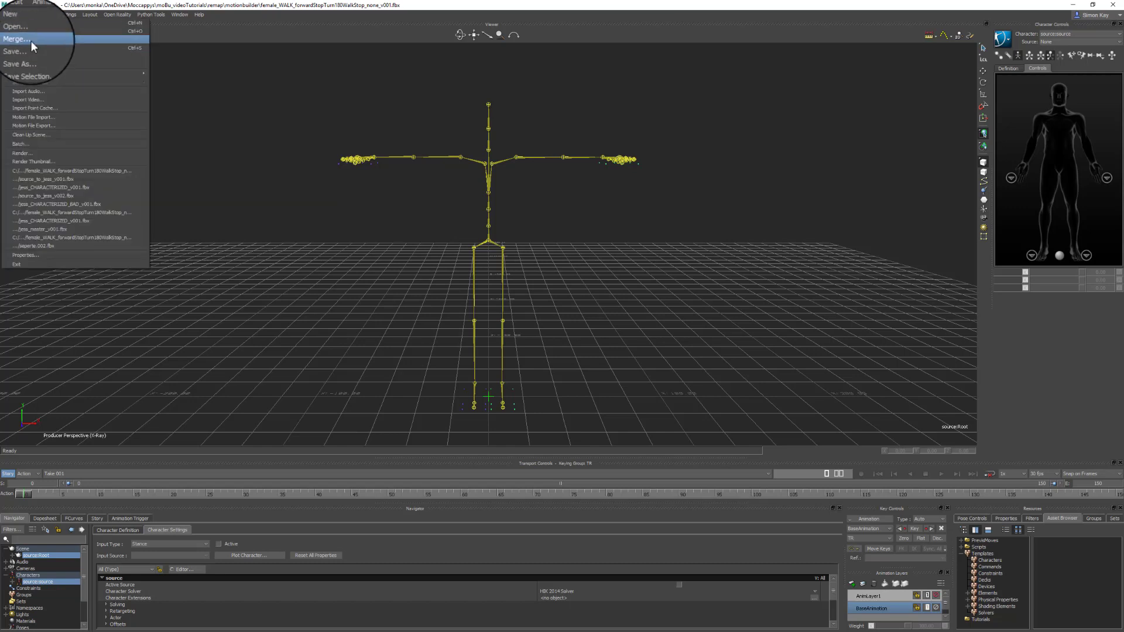
{"action": "left_click", "coordinate": [30, 40]}
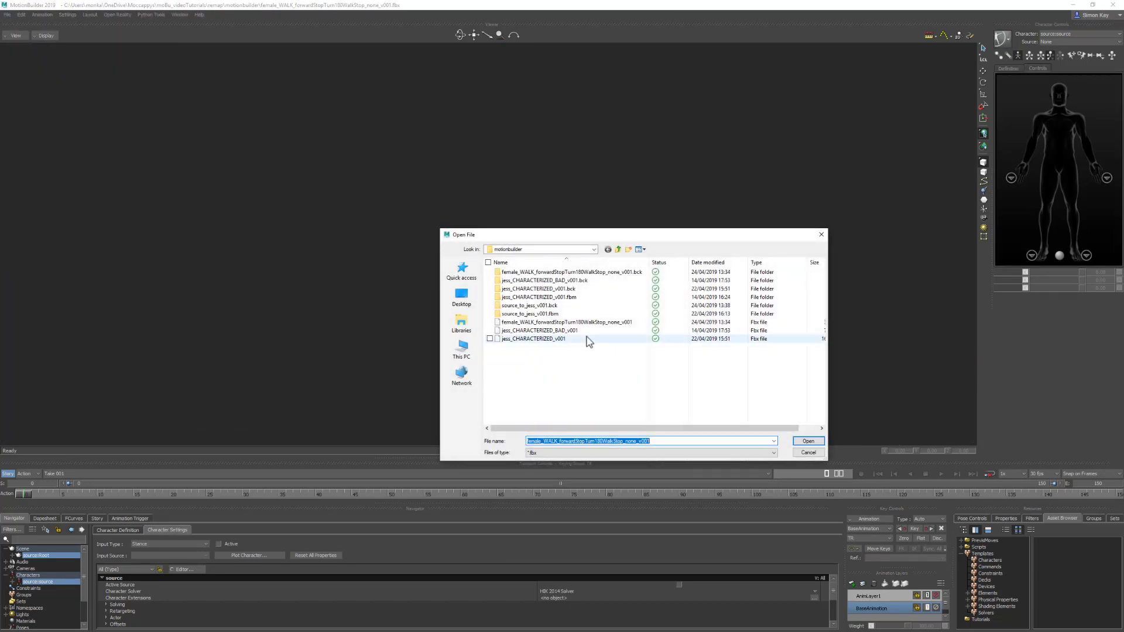
{"action": "left_click", "coordinate": [524, 340]}
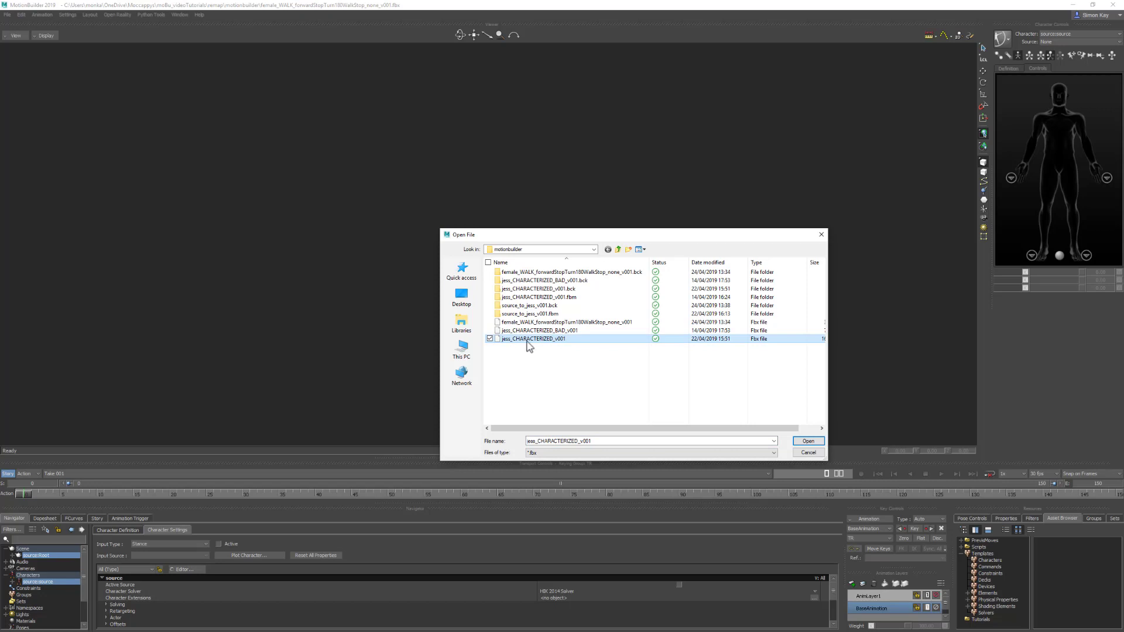
{"action": "left_click", "coordinate": [808, 441]}
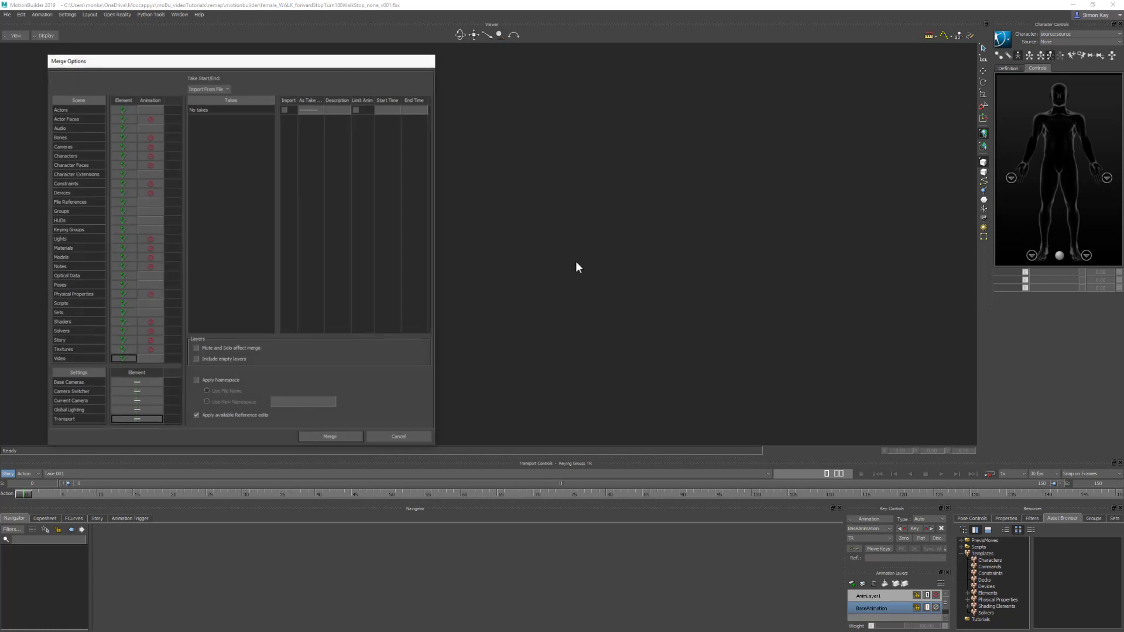
Step: In the merge options, append all scene elements, discard all animation, and merge all settings
{"action": "left_click", "coordinate": [124, 99]}
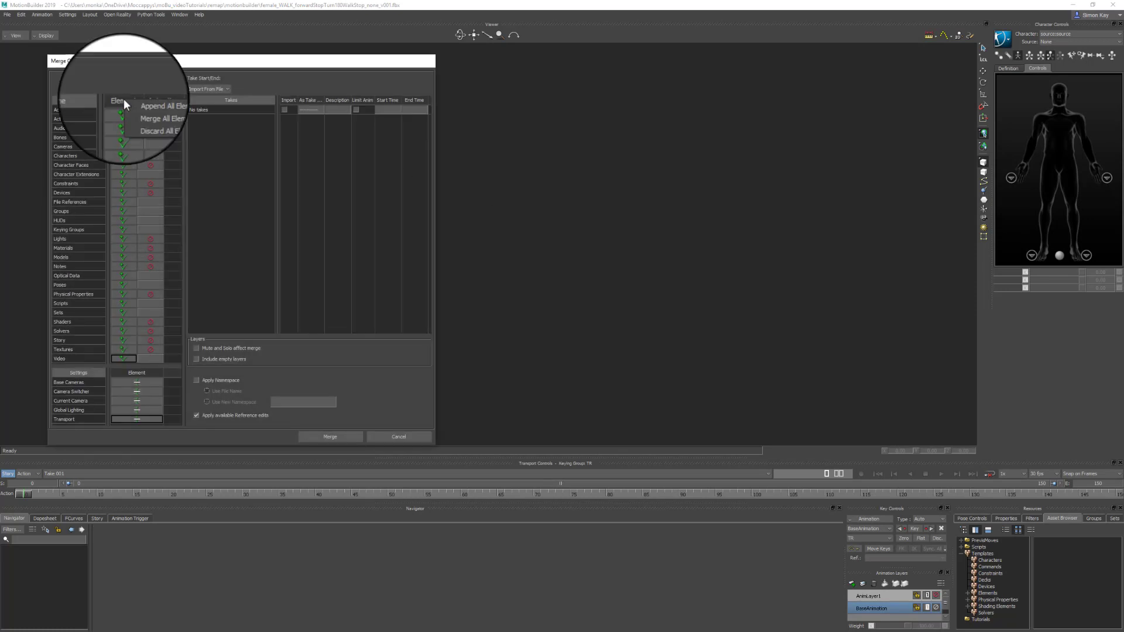
{"action": "left_click", "coordinate": [166, 104]}
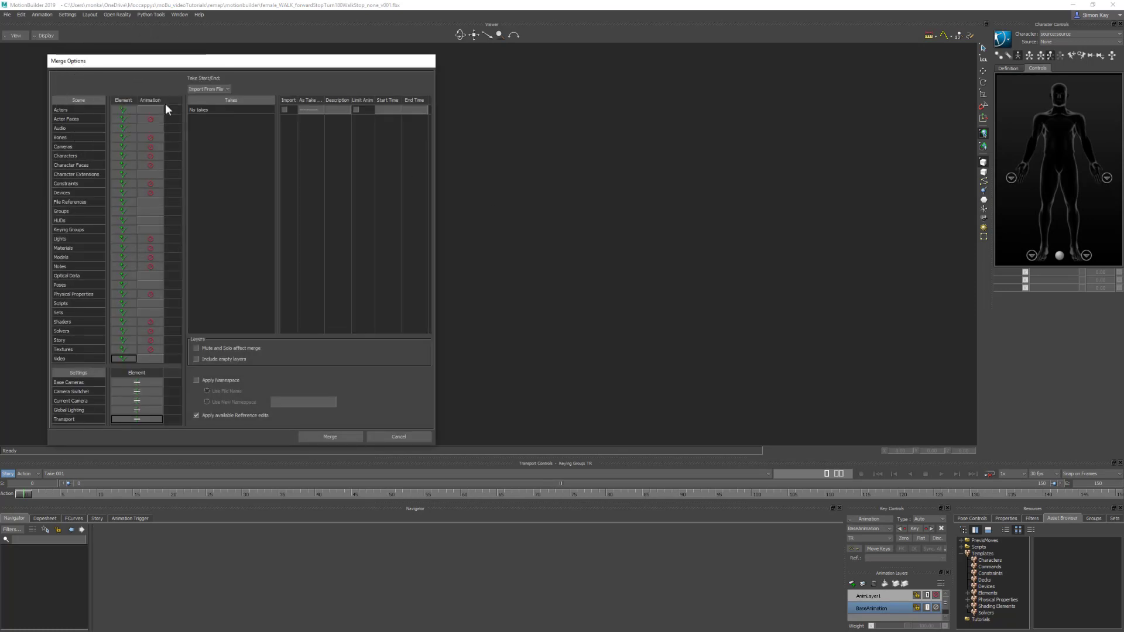
{"action": "left_click", "coordinate": [129, 101]}
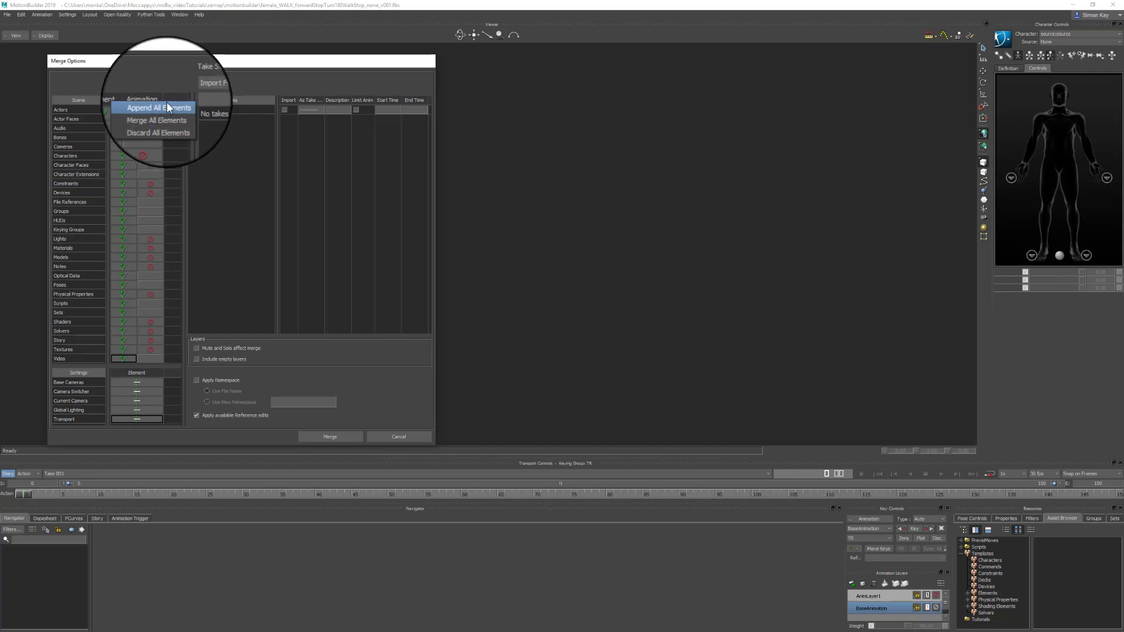
{"action": "left_click", "coordinate": [167, 105]}
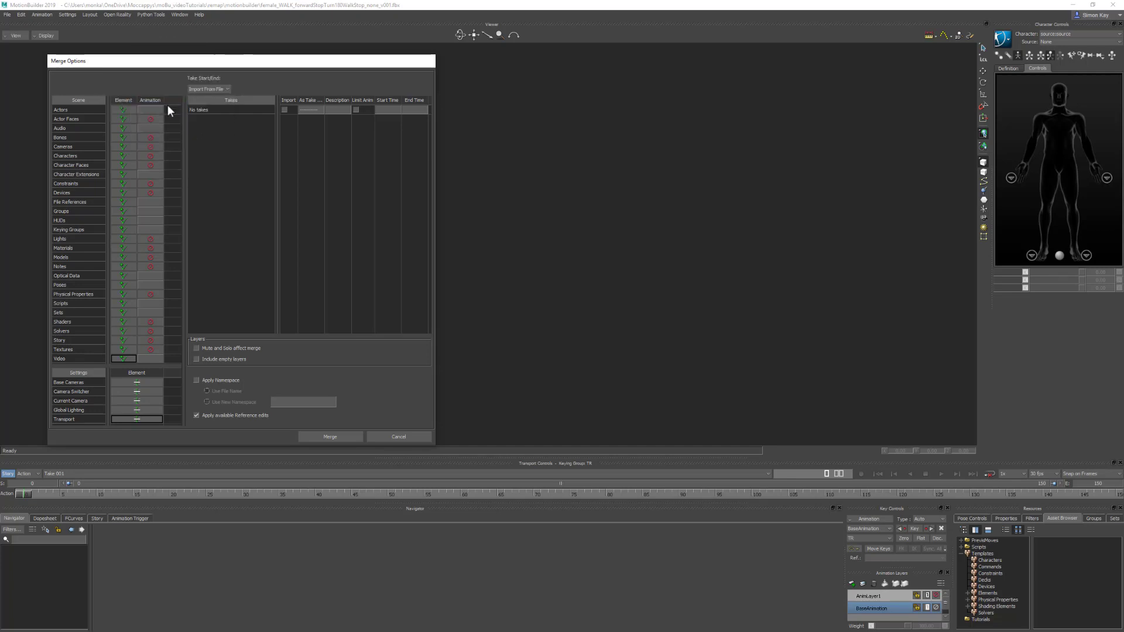
{"action": "left_click", "coordinate": [150, 98]}
{"action": "left_click", "coordinate": [188, 110]}
{"action": "left_click", "coordinate": [142, 371]}
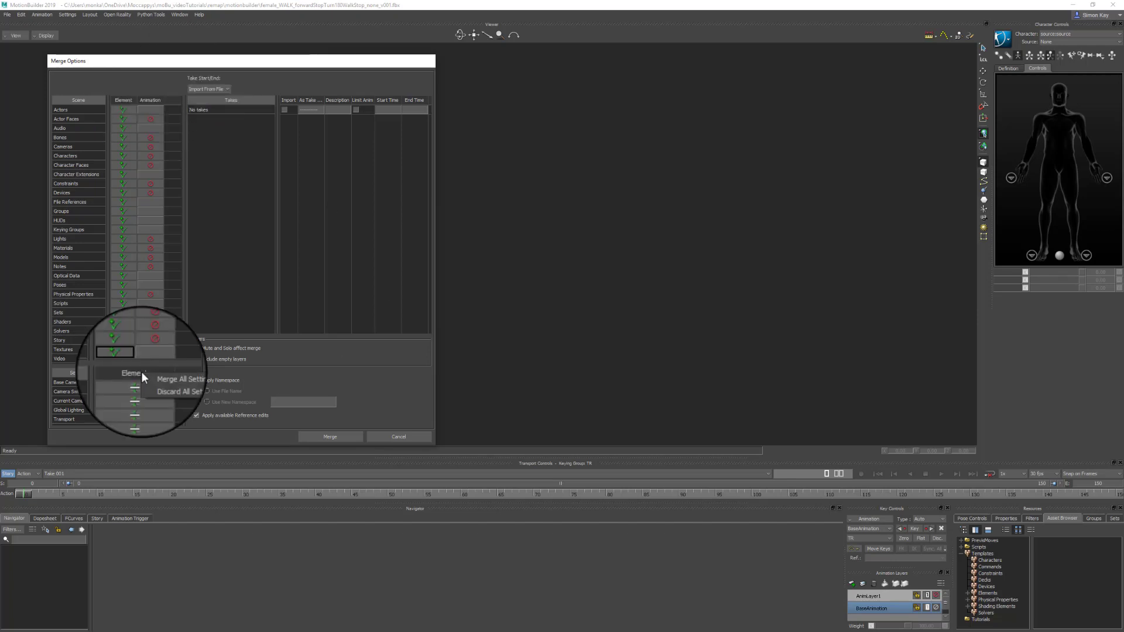
{"action": "left_click", "coordinate": [167, 376]}
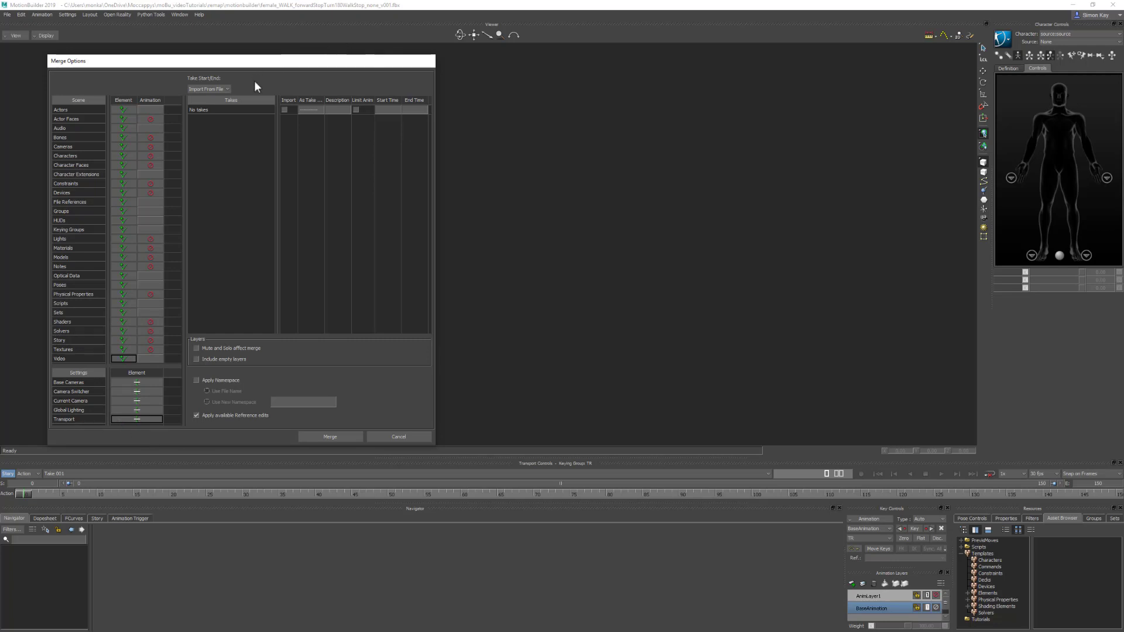
Step: Leave take import off, disable Apply available Reference edits, and merge the jess character into the scene
{"action": "left_click", "coordinate": [285, 109]}
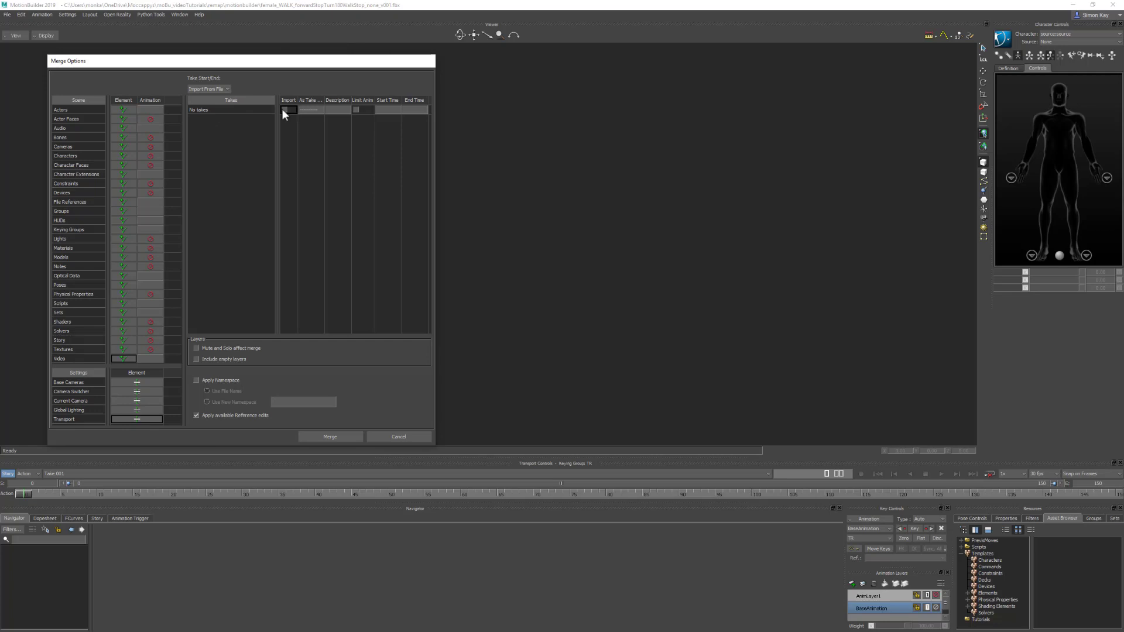
{"action": "left_click", "coordinate": [198, 415]}
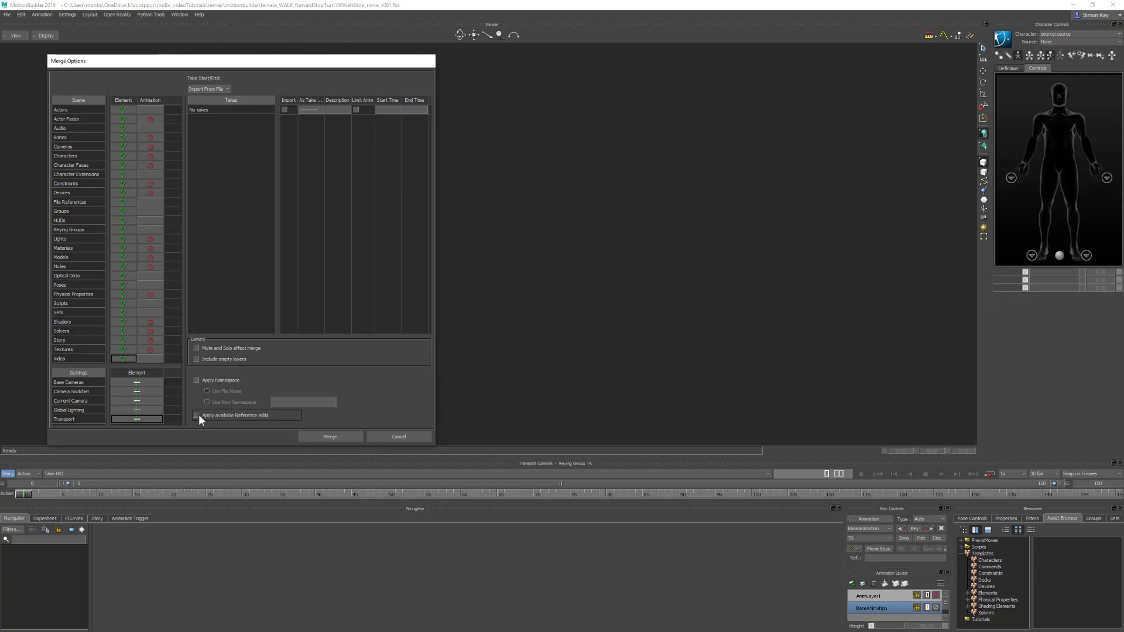
{"action": "left_click", "coordinate": [333, 436]}
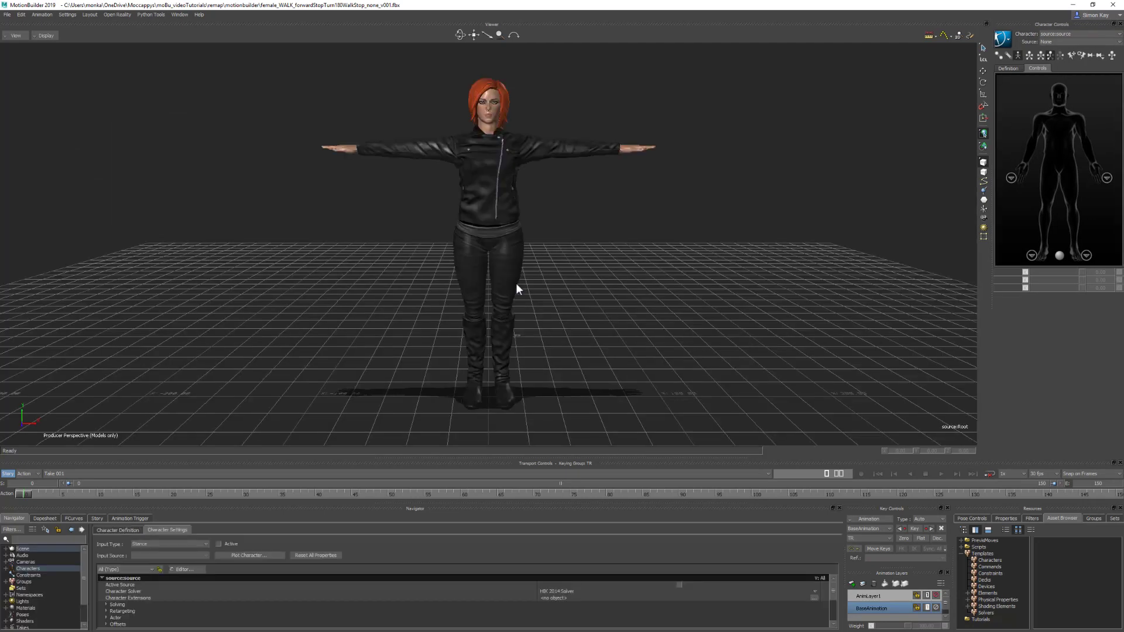
Step: Show the models in X-Ray display and select the jess:jess character in the expanded Characters list
{"action": "key", "text": "ctrl+a"}
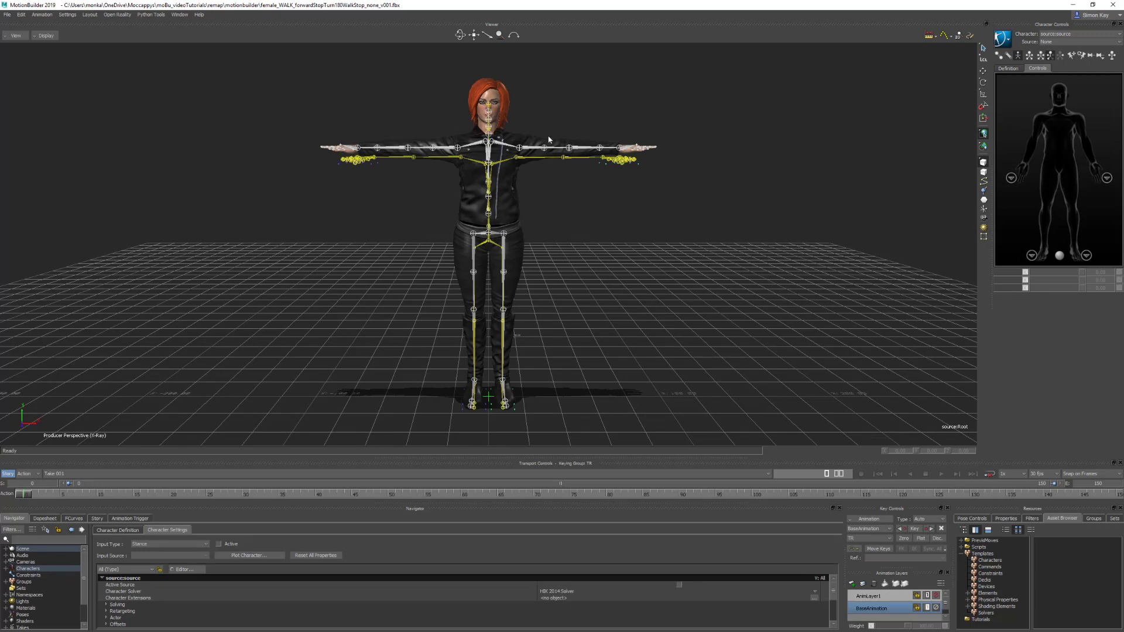
{"action": "double_click", "coordinate": [35, 572]}
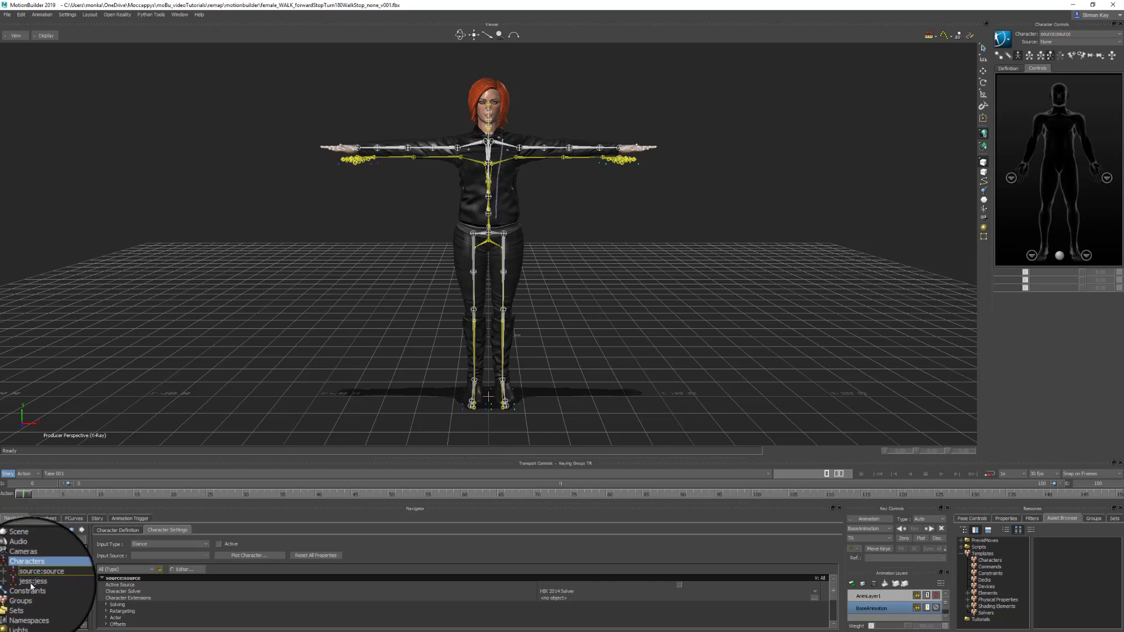
{"action": "left_click", "coordinate": [33, 582]}
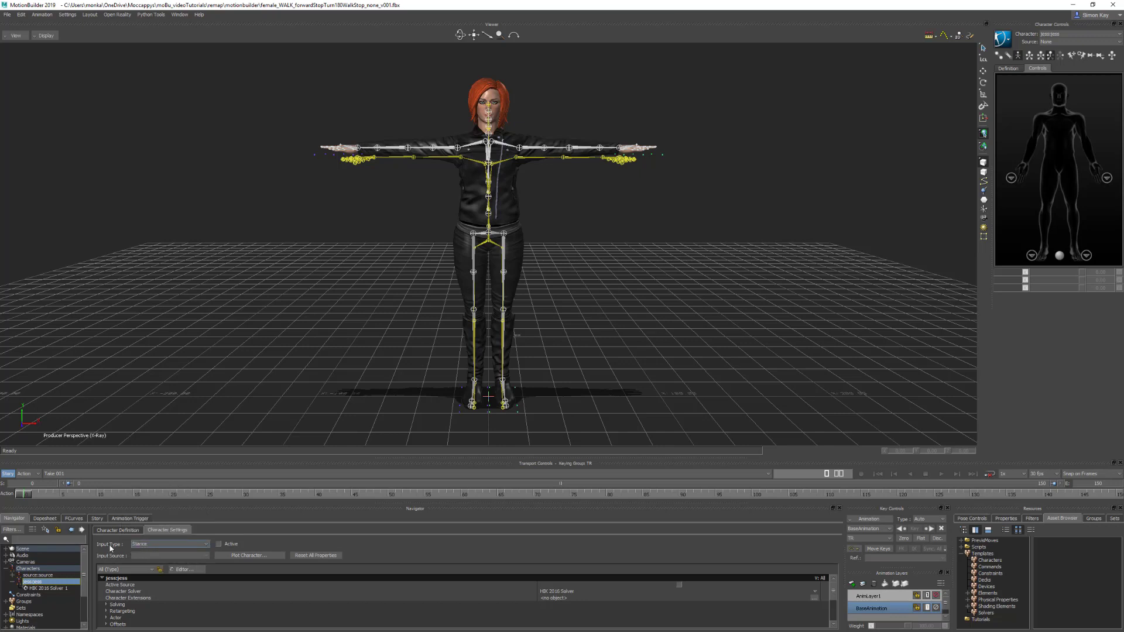
Step: Set the jess character's input type to Character with source:source as the input source, and make the input active
{"action": "left_click", "coordinate": [149, 544]}
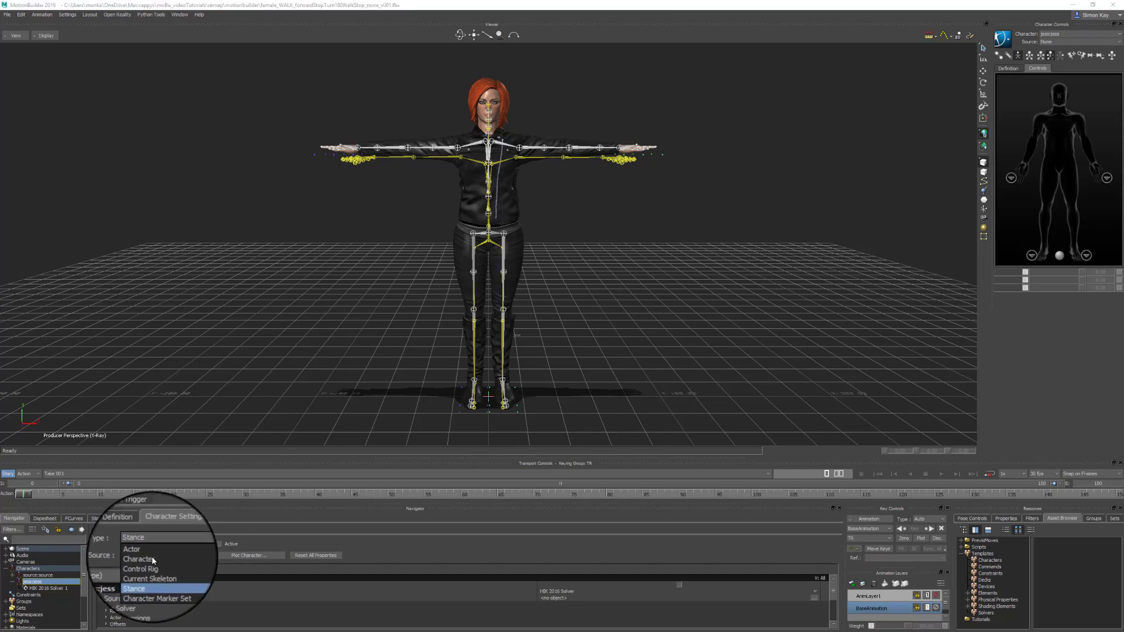
{"action": "left_click", "coordinate": [144, 572]}
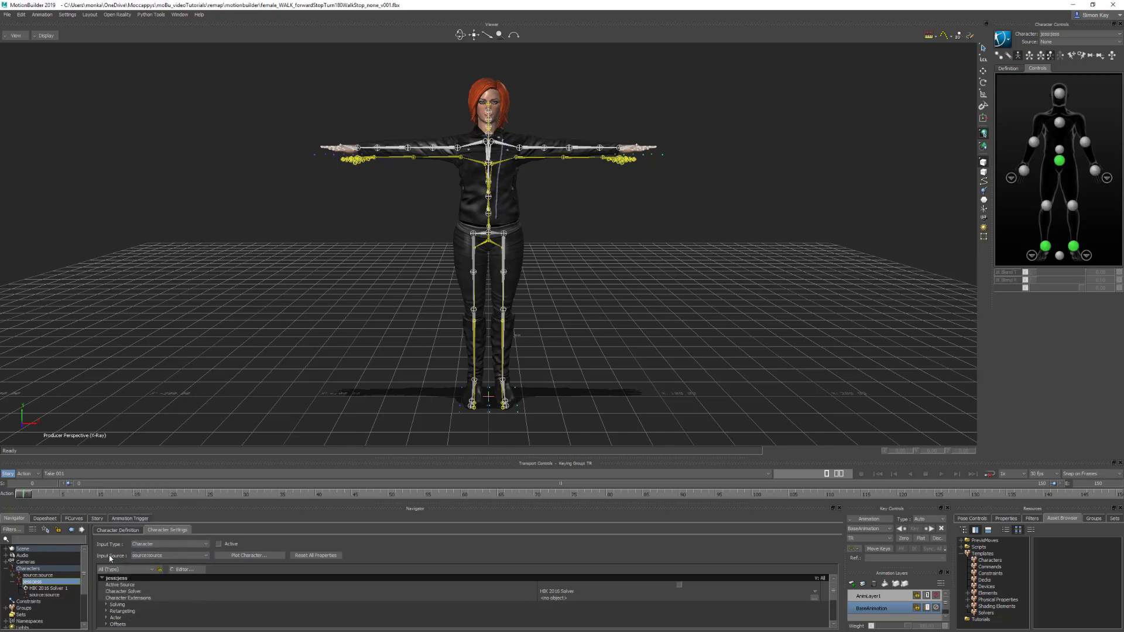
{"action": "left_click", "coordinate": [152, 556]}
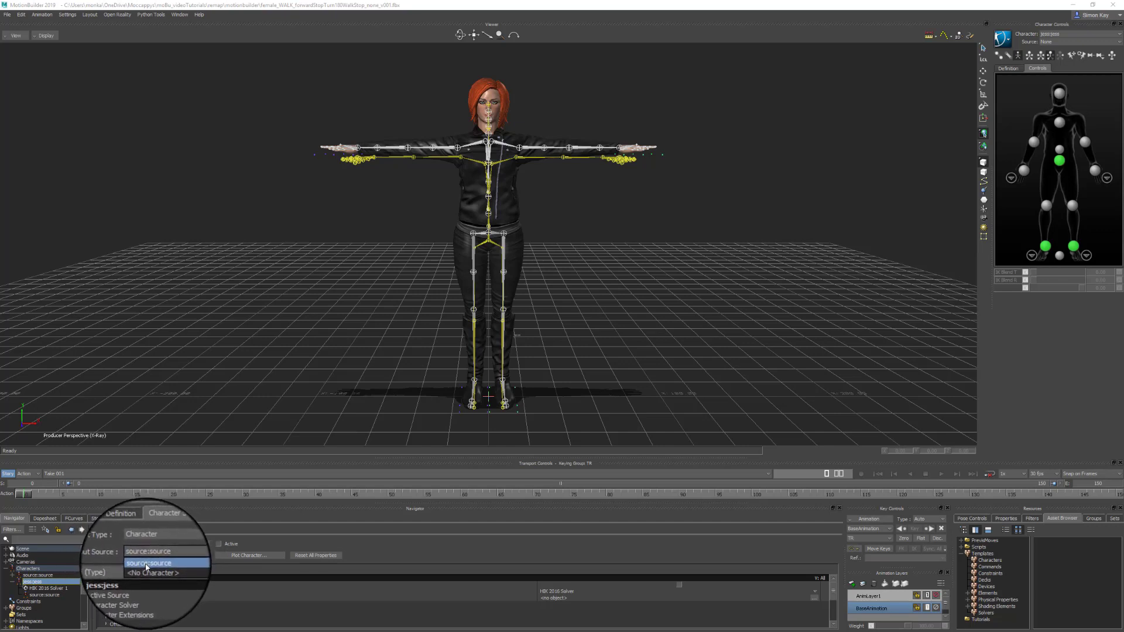
{"action": "left_click", "coordinate": [152, 564]}
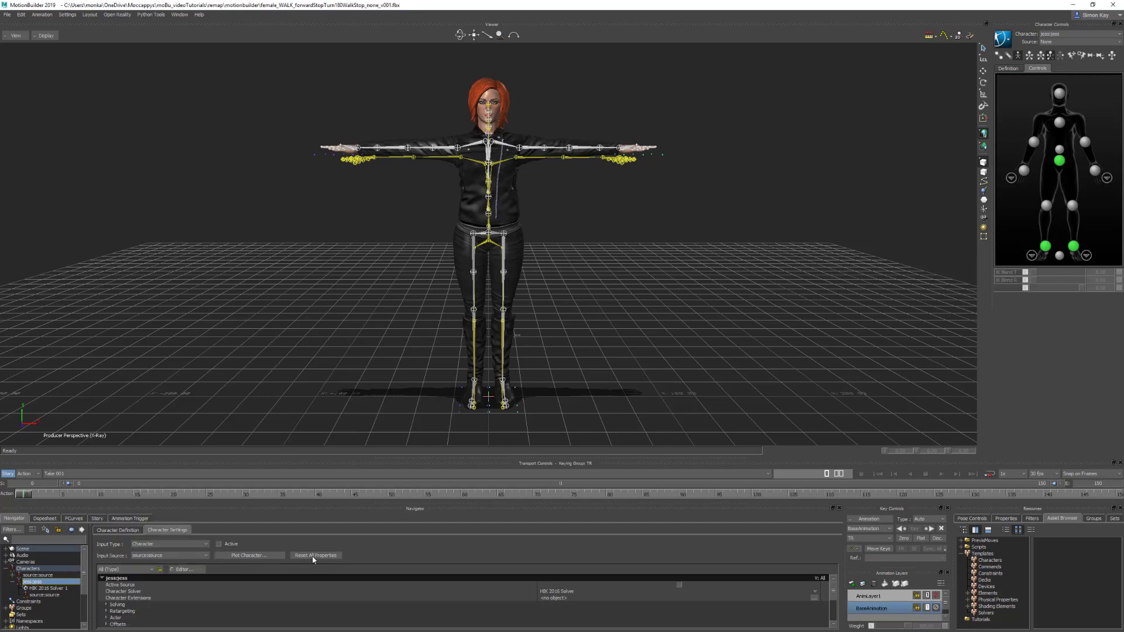
{"action": "left_click", "coordinate": [219, 545]}
{"action": "left_click", "coordinate": [219, 545]}
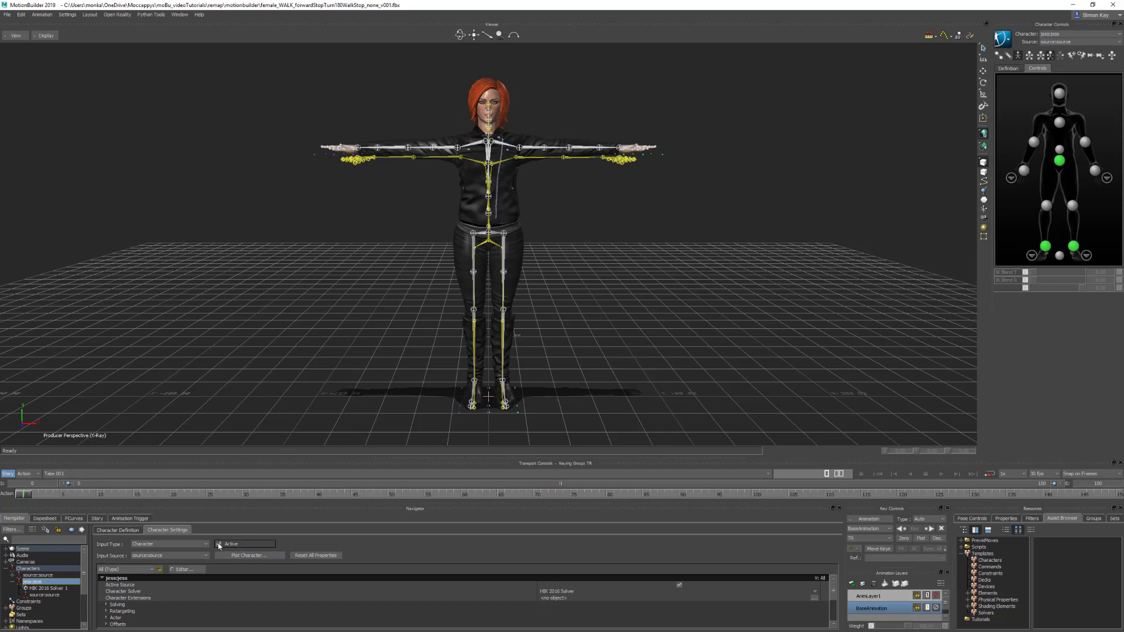
Step: Try the Stance input with the source inactive on the jess character, and restore the active Character input from source:source
{"action": "left_click", "coordinate": [170, 545]}
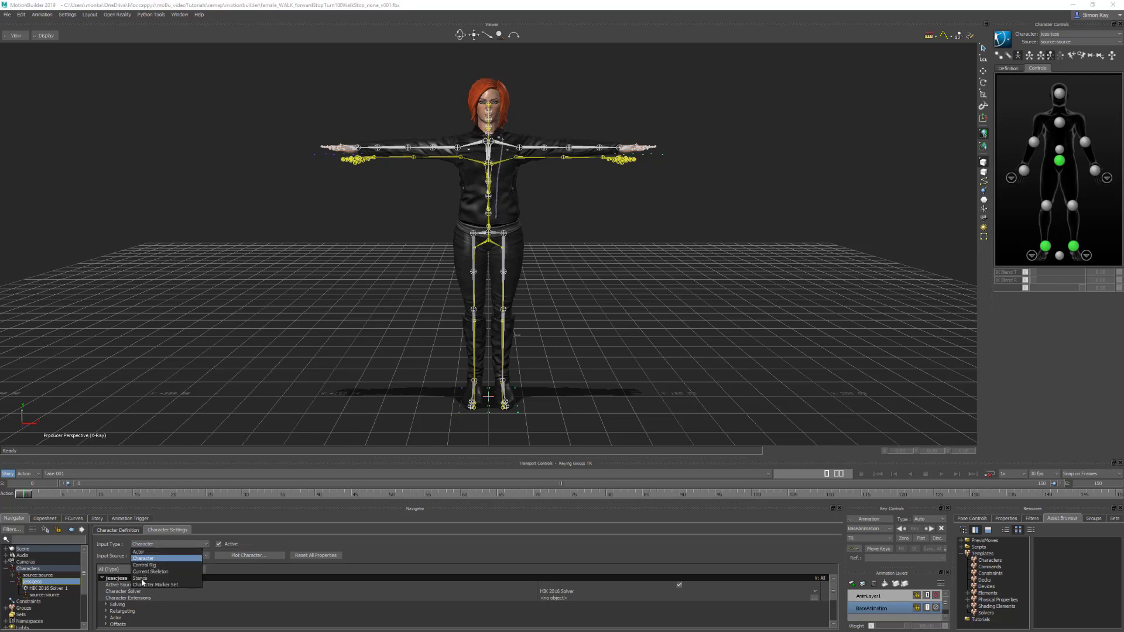
{"action": "left_click", "coordinate": [141, 579]}
{"action": "left_click", "coordinate": [157, 545]}
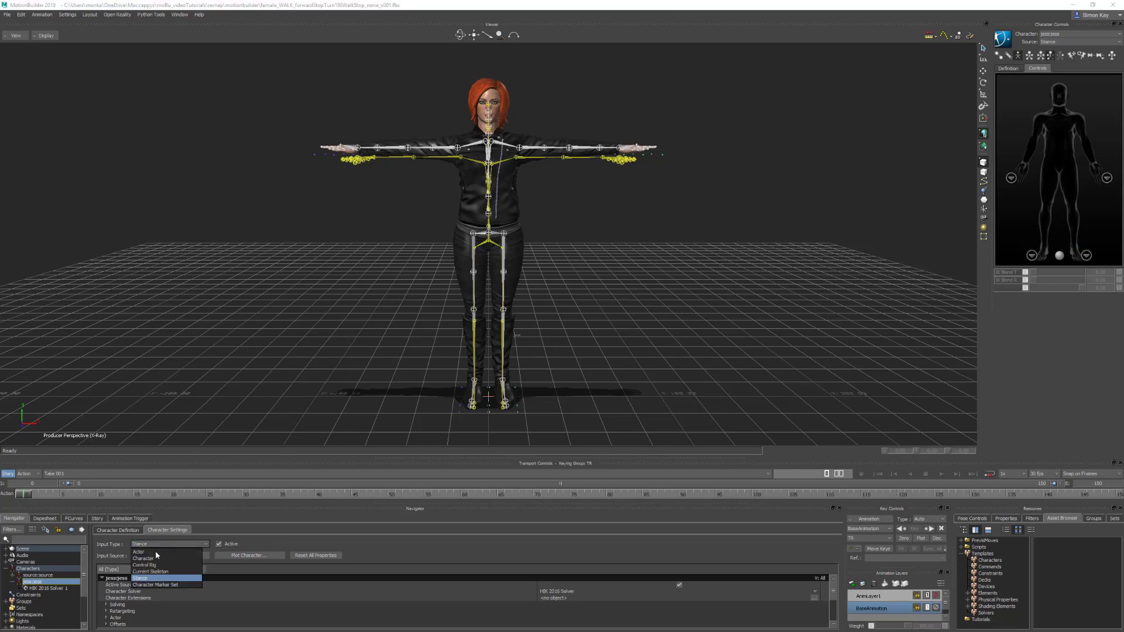
{"action": "left_click", "coordinate": [182, 543]}
{"action": "left_click", "coordinate": [219, 544]}
{"action": "left_click", "coordinate": [178, 545]}
{"action": "left_click", "coordinate": [150, 558]}
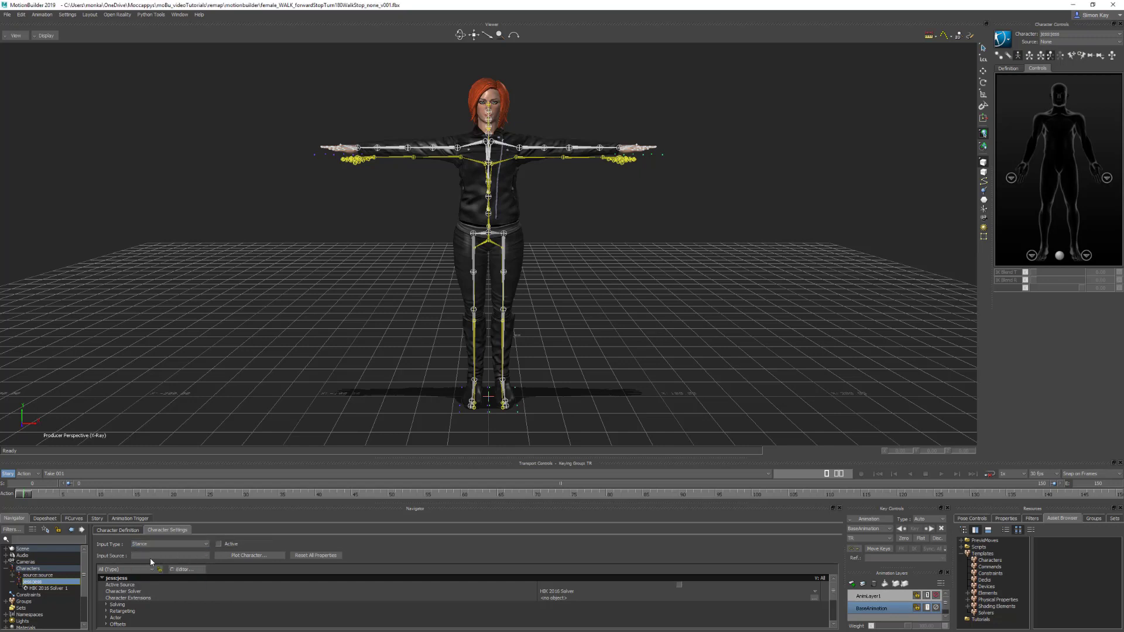
{"action": "left_click", "coordinate": [219, 544]}
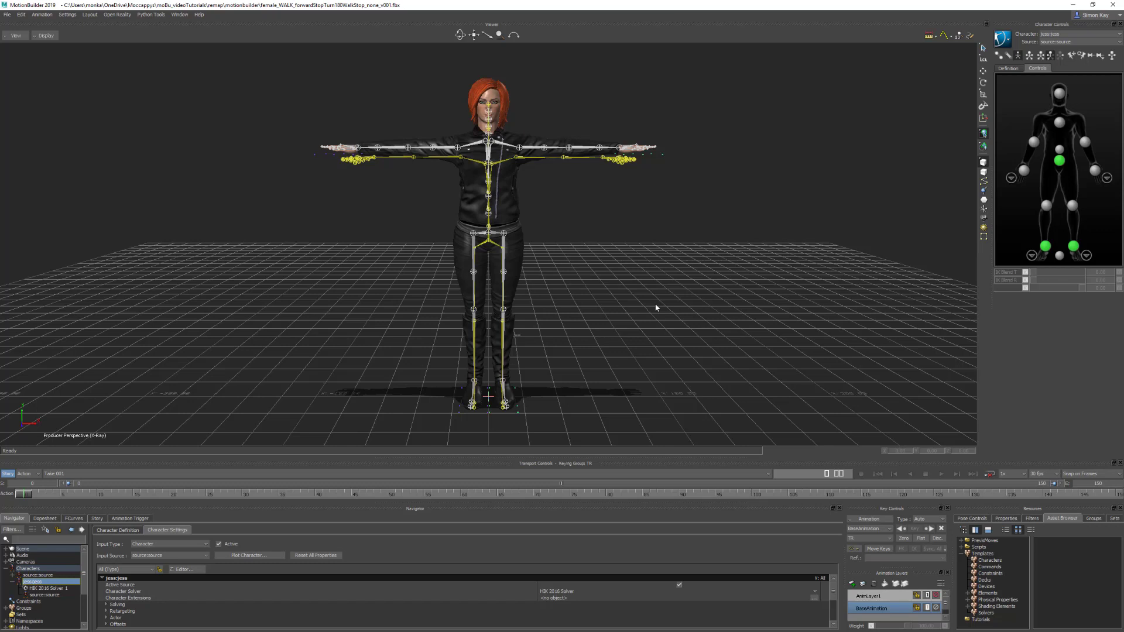
Step: Save the scene under the new name source_to_jess_v001 in the motionbuilder folder, proceeding to the save options
{"action": "left_click", "coordinate": [7, 14]}
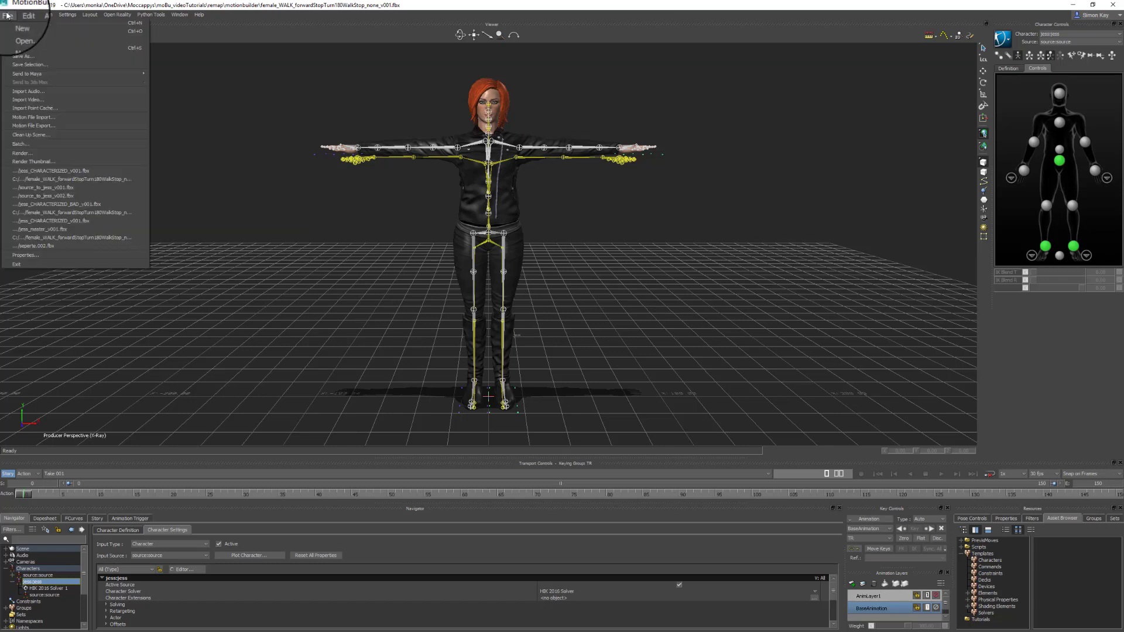
{"action": "left_click", "coordinate": [35, 56]}
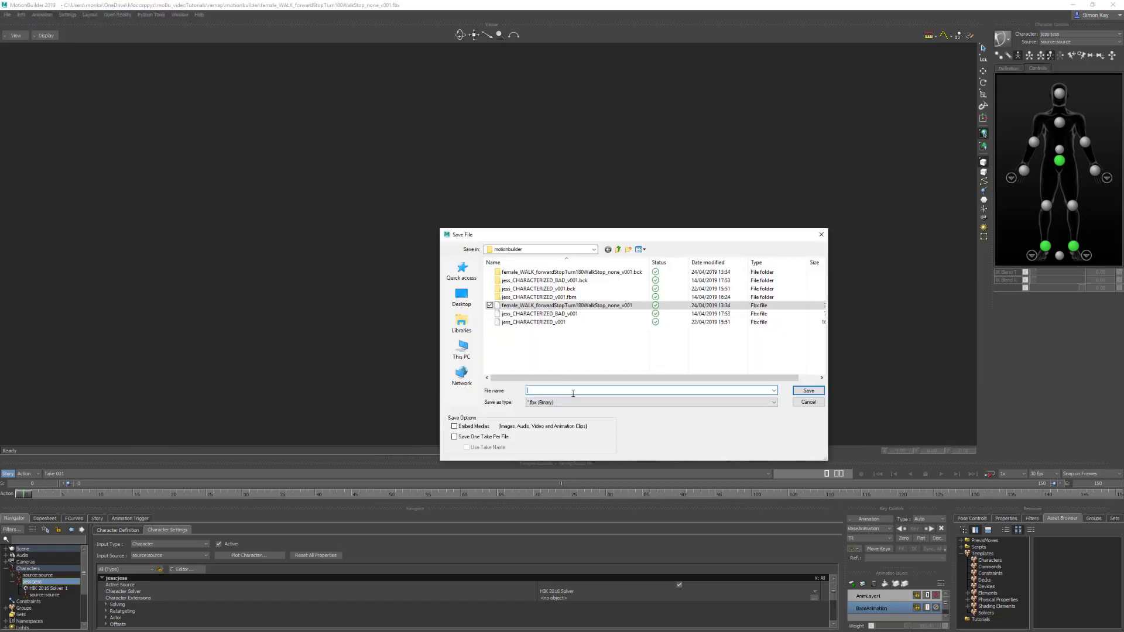
{"action": "type", "text": "source_to"}
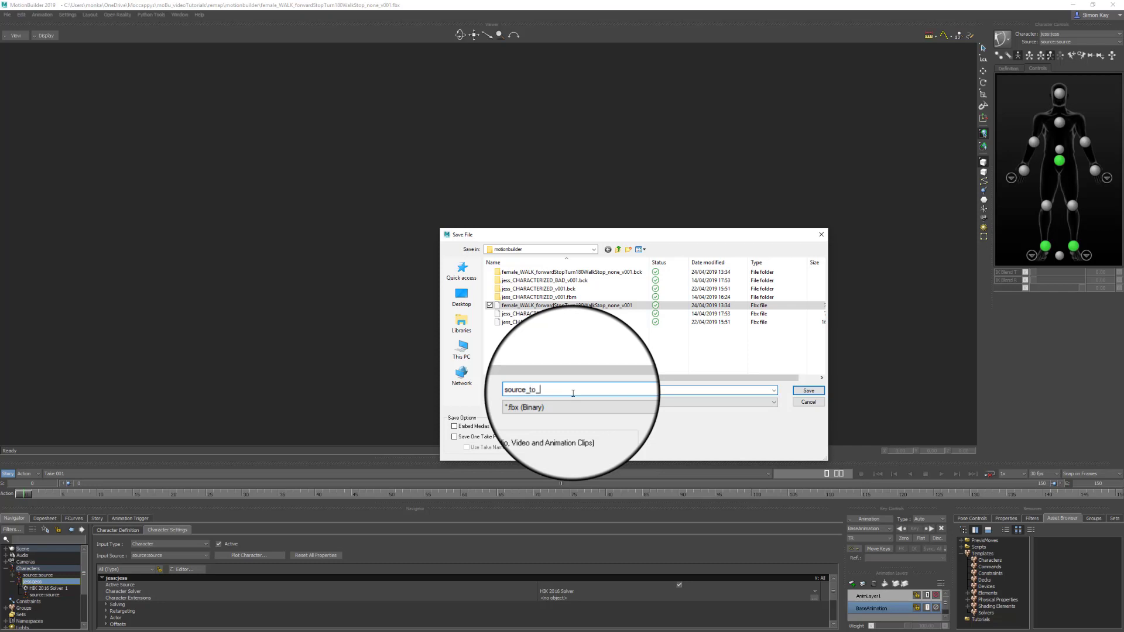
{"action": "type", "text": "_jess_v001"}
{"action": "left_click", "coordinate": [809, 390]}
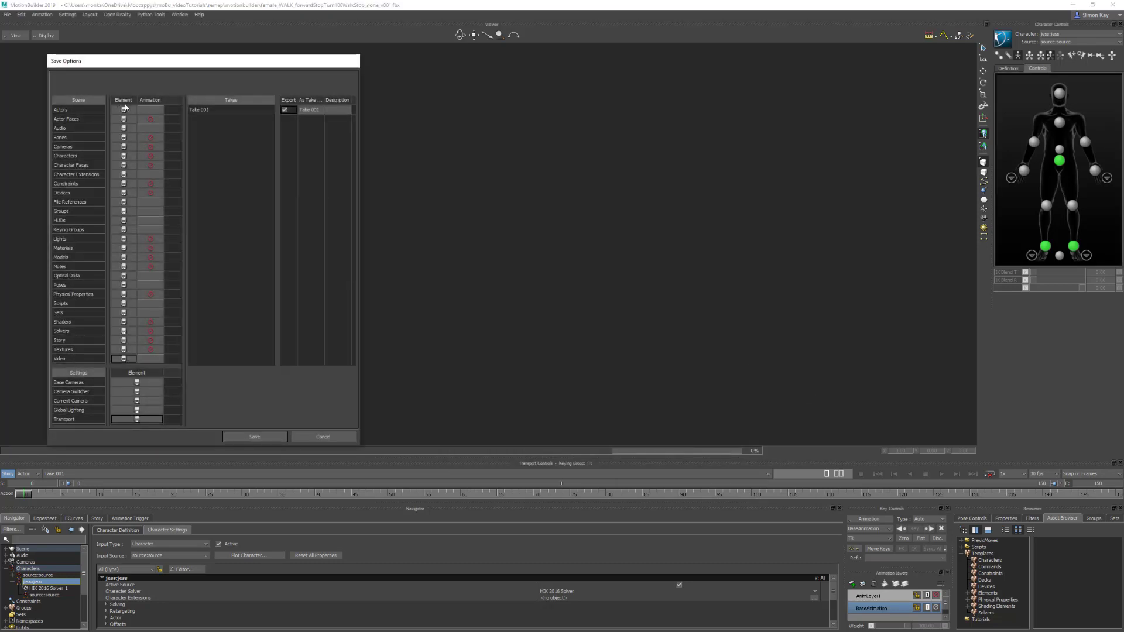
Step: Save the file with all animation discarded, all settings saved, and the export of Take 001 turned off
{"action": "left_click", "coordinate": [150, 101]}
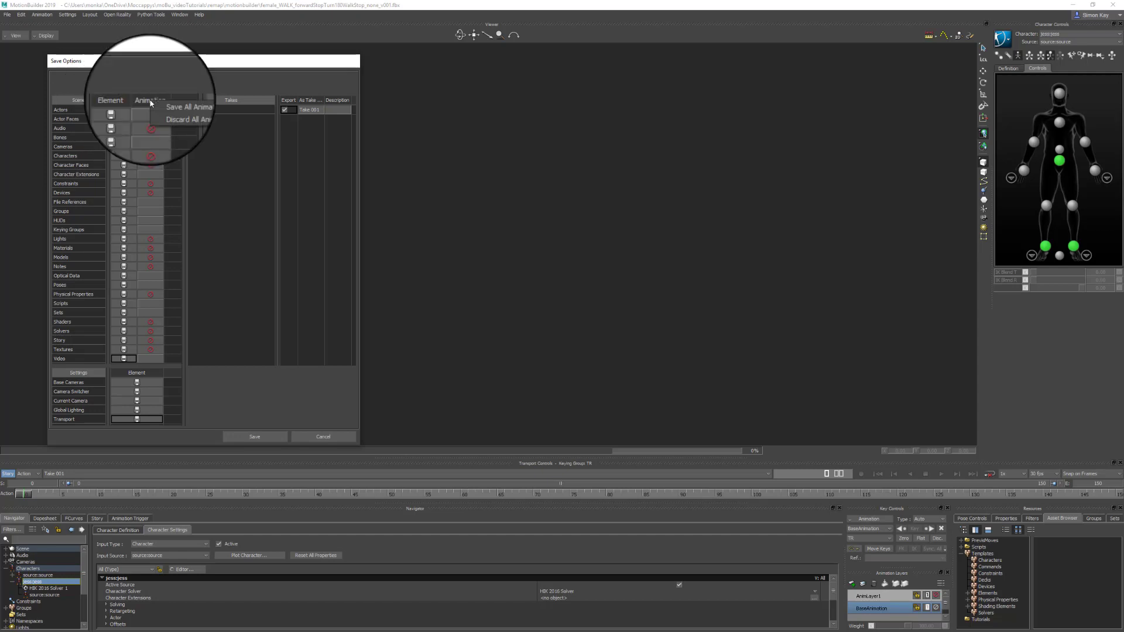
{"action": "left_click", "coordinate": [186, 115]}
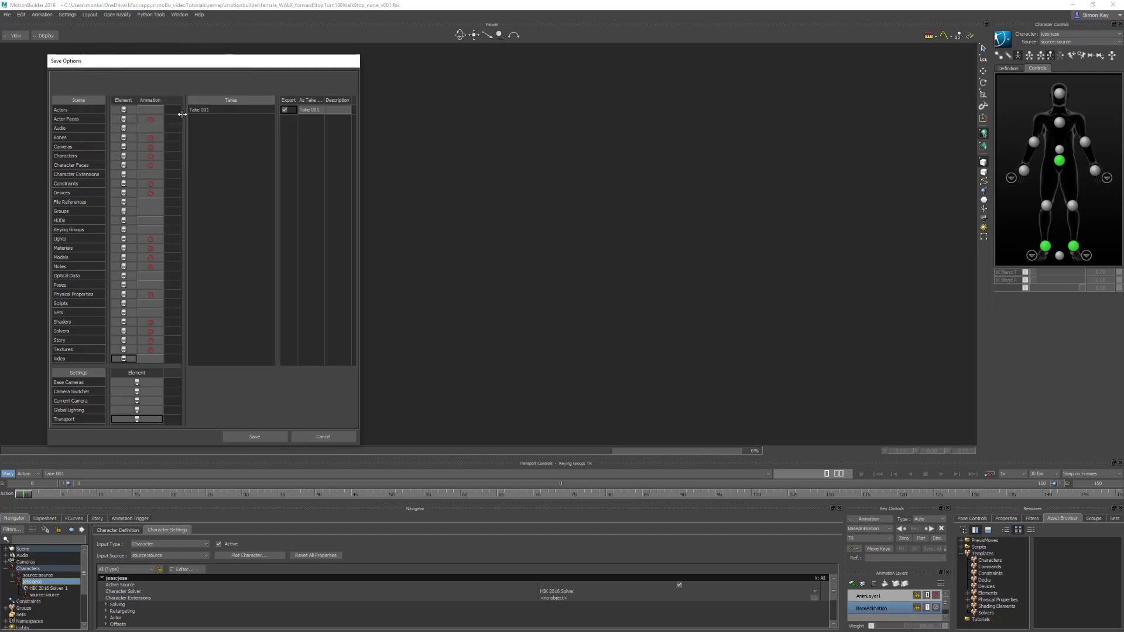
{"action": "left_click", "coordinate": [139, 378]}
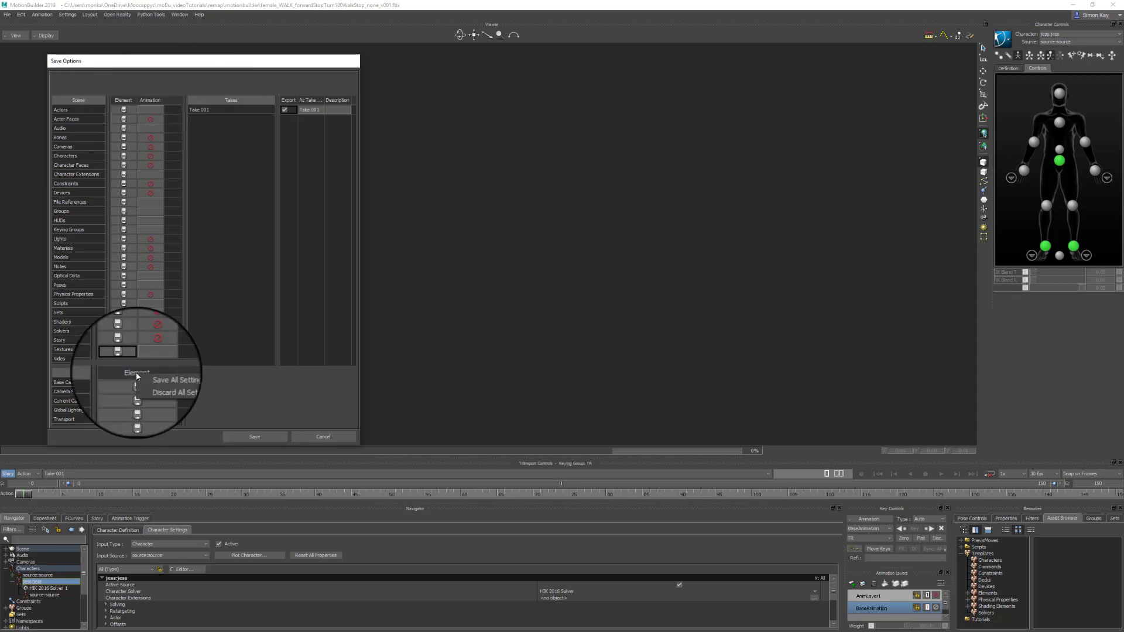
{"action": "left_click", "coordinate": [151, 385]}
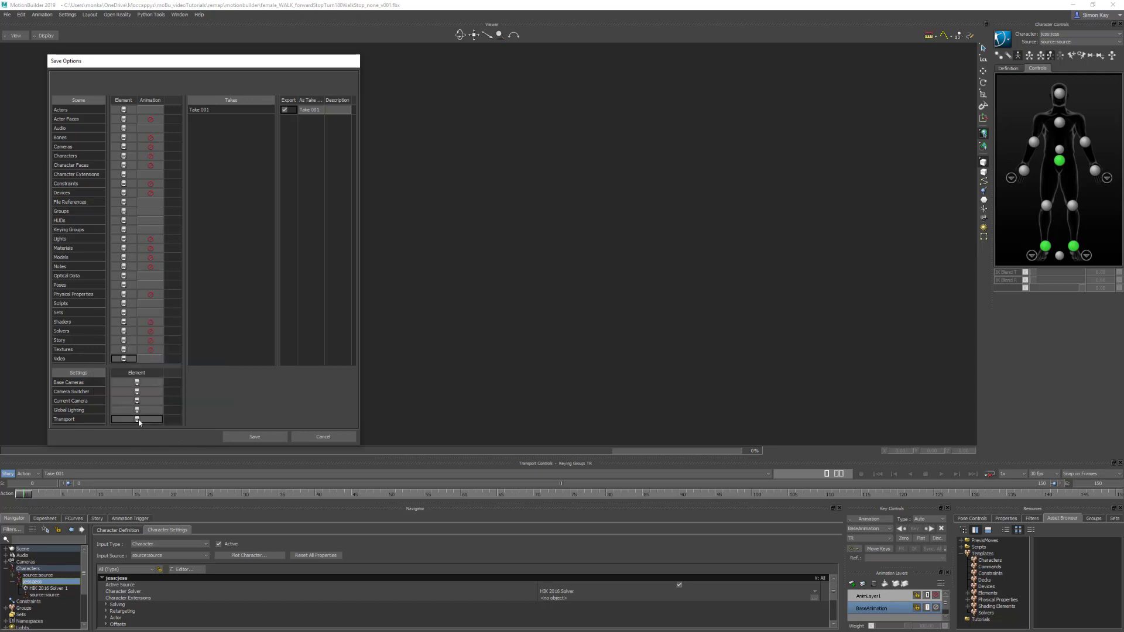
{"action": "left_click", "coordinate": [285, 110]}
{"action": "left_click", "coordinate": [268, 438]}
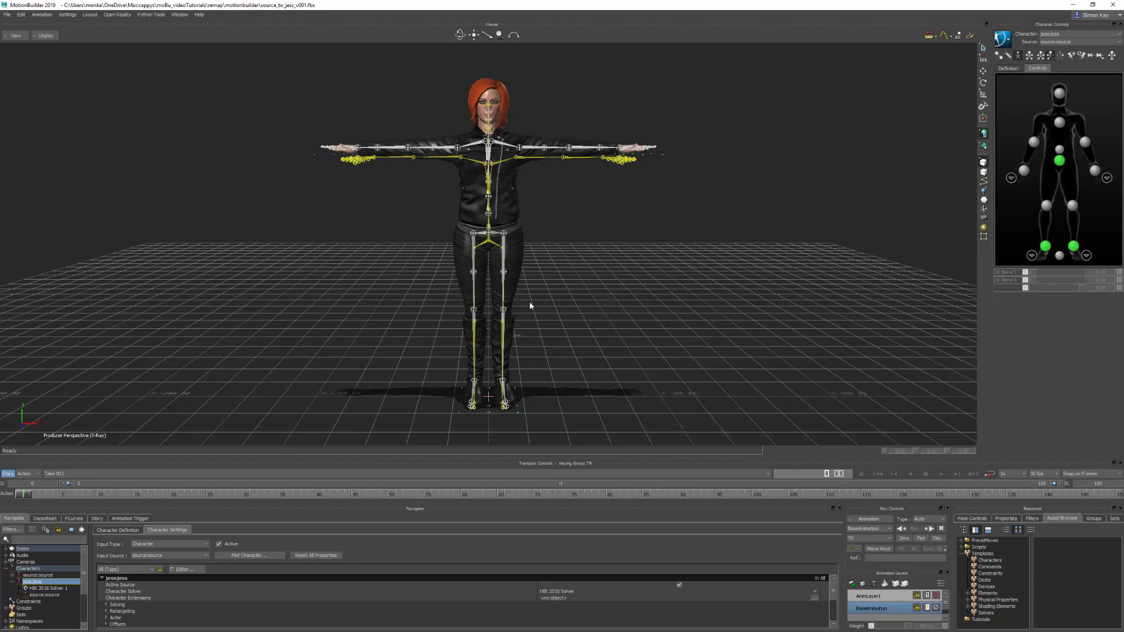
Step: Select only the source:Hips node of the source skeleton in the Schematic view
{"action": "key", "text": "ctrl+w"}
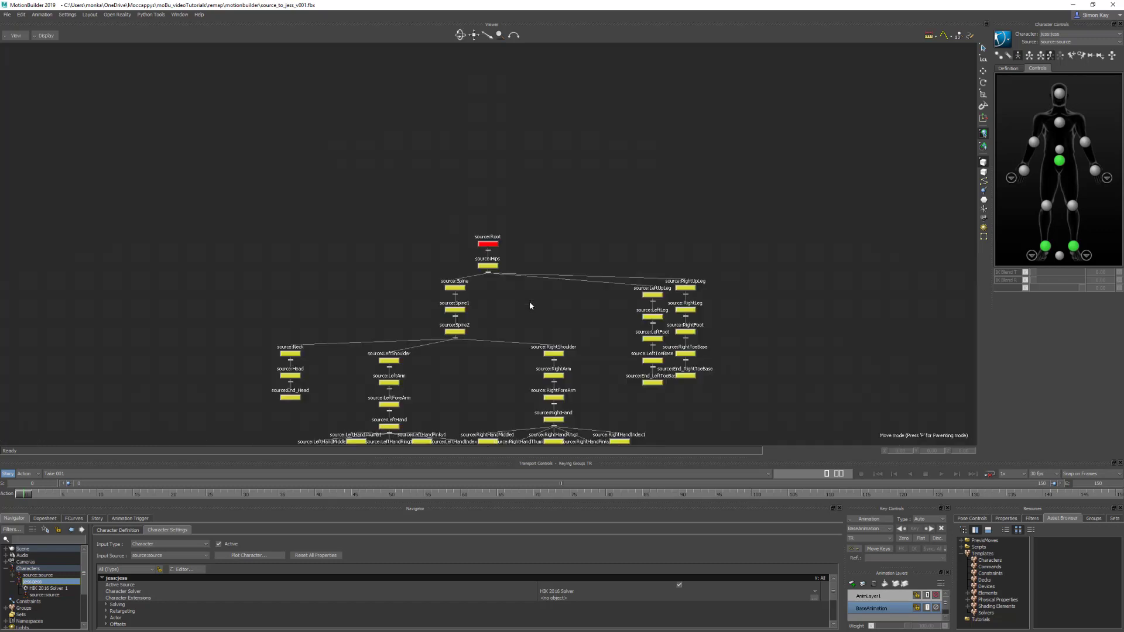
{"action": "left_click_drag", "start_coordinate": [565, 314], "coordinate": [566, 168], "text": "shift"}
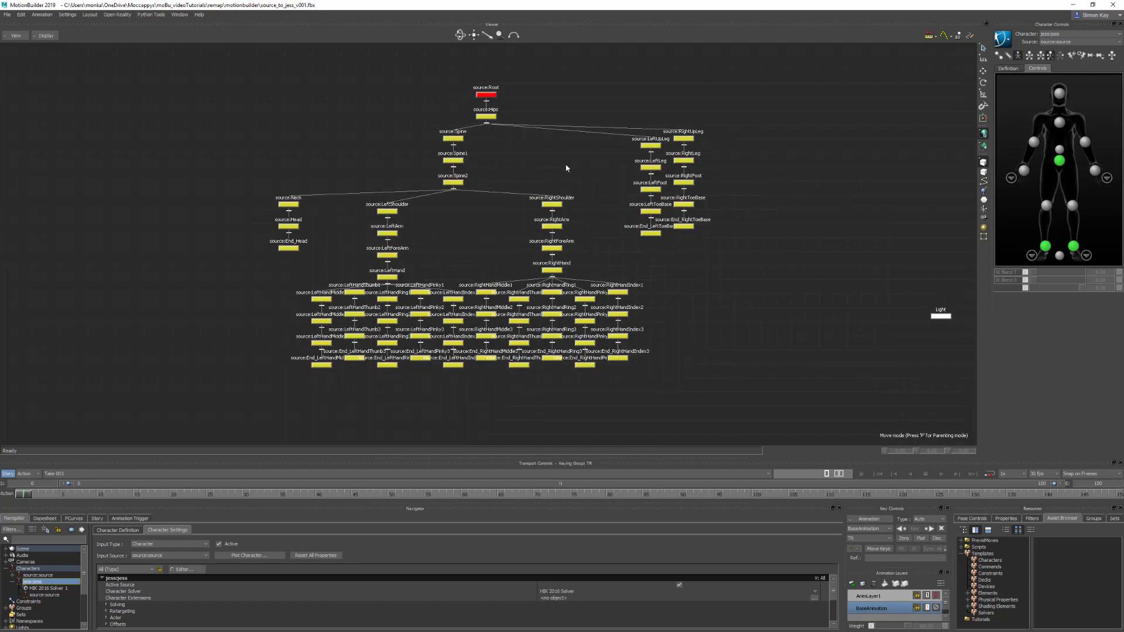
{"action": "scroll", "coordinate": [488, 146], "scroll_direction": "up", "scroll_amount": 2}
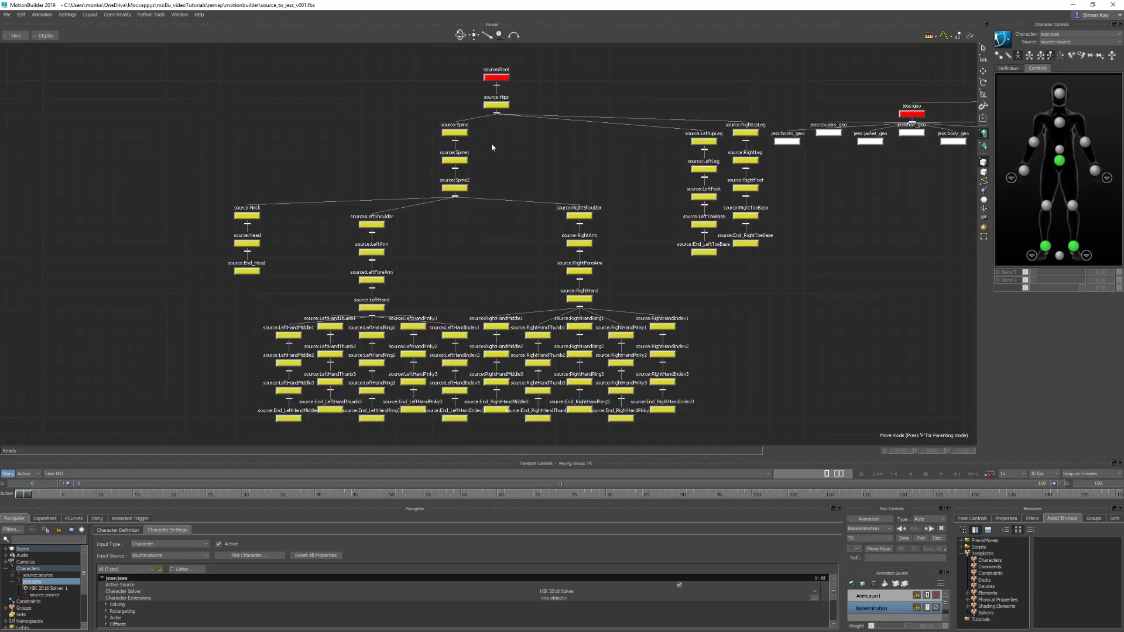
{"action": "double_click", "coordinate": [498, 106]}
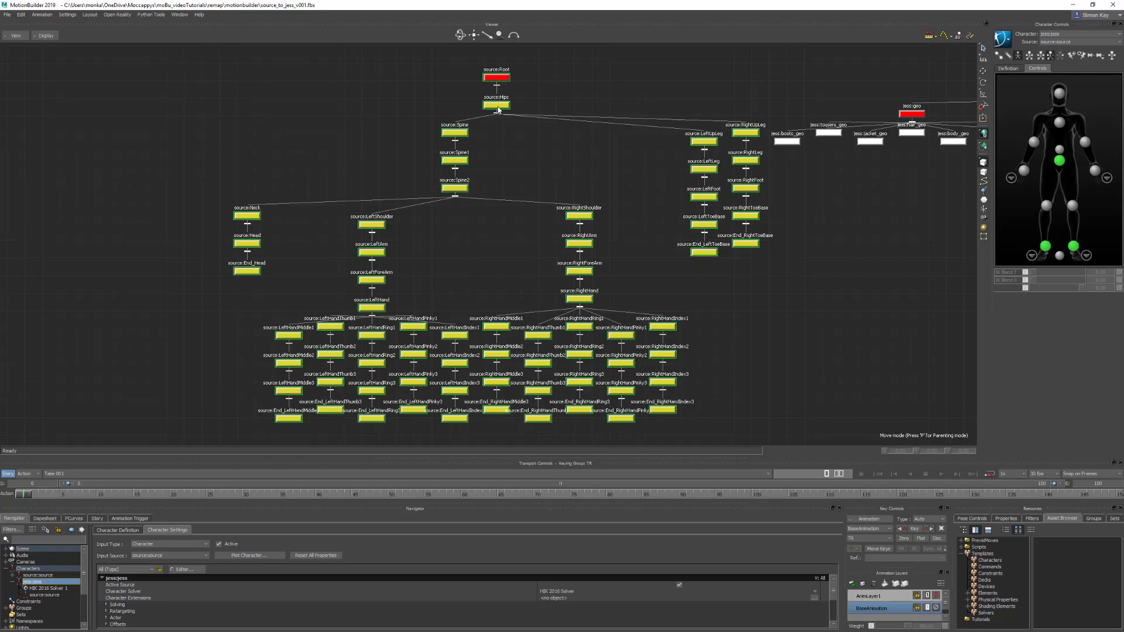
{"action": "left_click", "coordinate": [492, 137]}
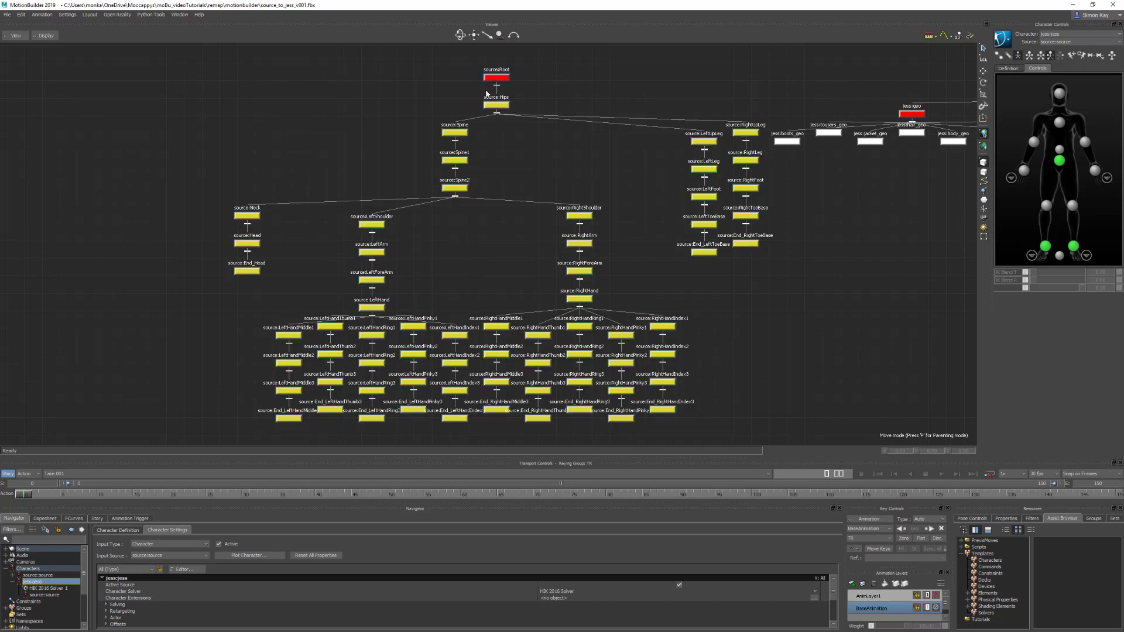
{"action": "left_click", "coordinate": [571, 218]}
{"action": "left_click_drag", "start_coordinate": [420, 108], "coordinate": [475, 146]}
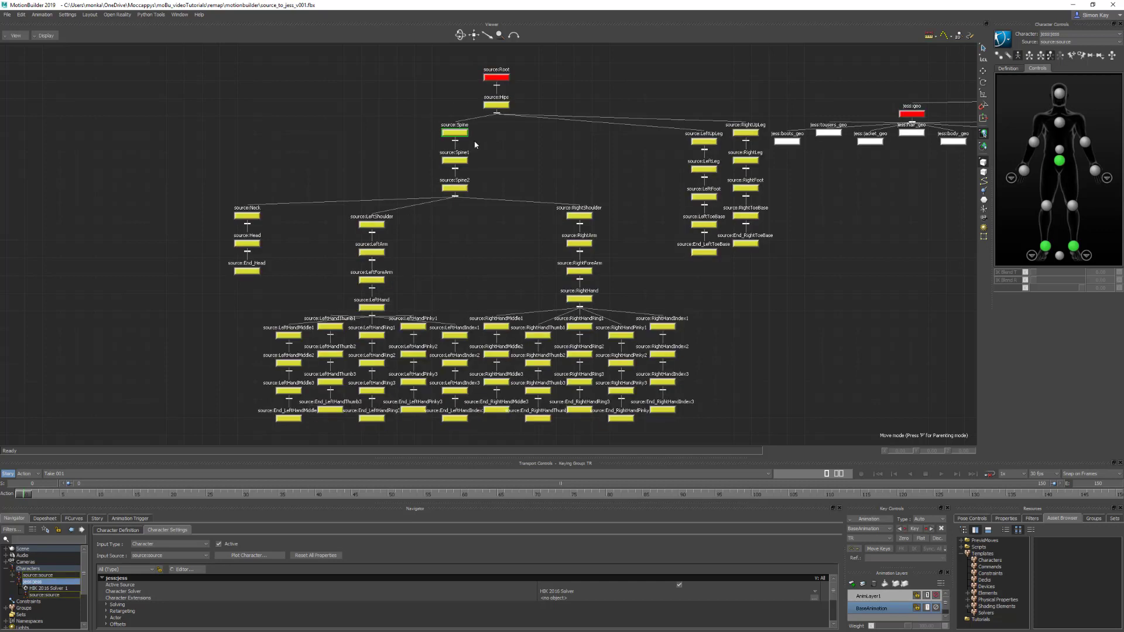
{"action": "left_click_drag", "start_coordinate": [472, 96], "coordinate": [518, 115]}
Step: Choose female_WALK_forwardStopTurn180WalkStop_none_v001 as the file for a motion file import
{"action": "left_click", "coordinate": [7, 15]}
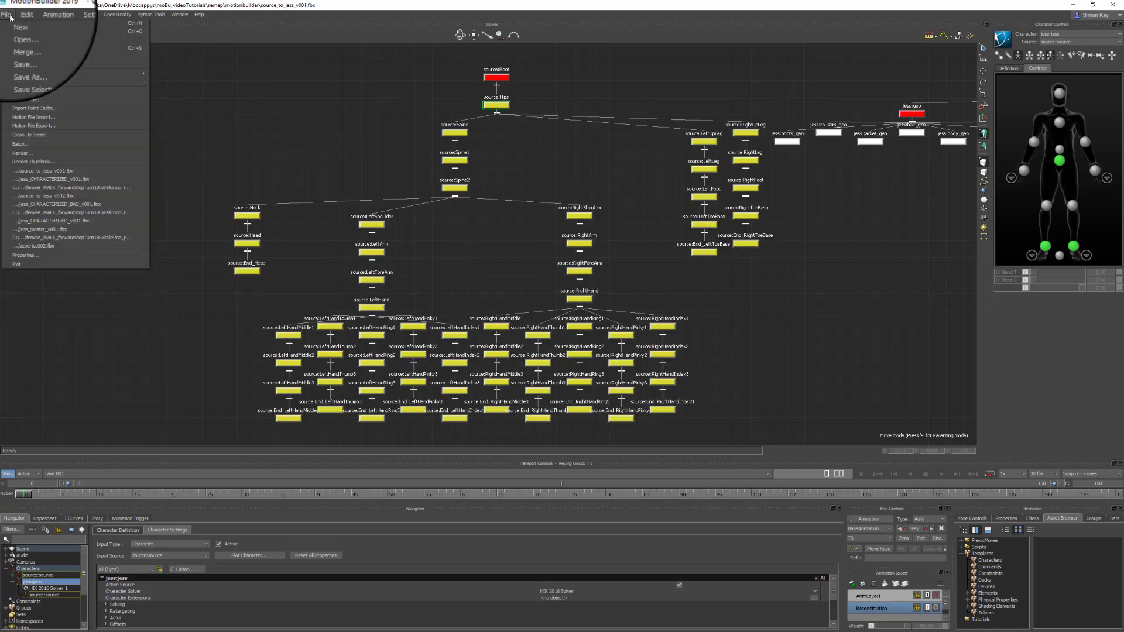
{"action": "left_click", "coordinate": [76, 118]}
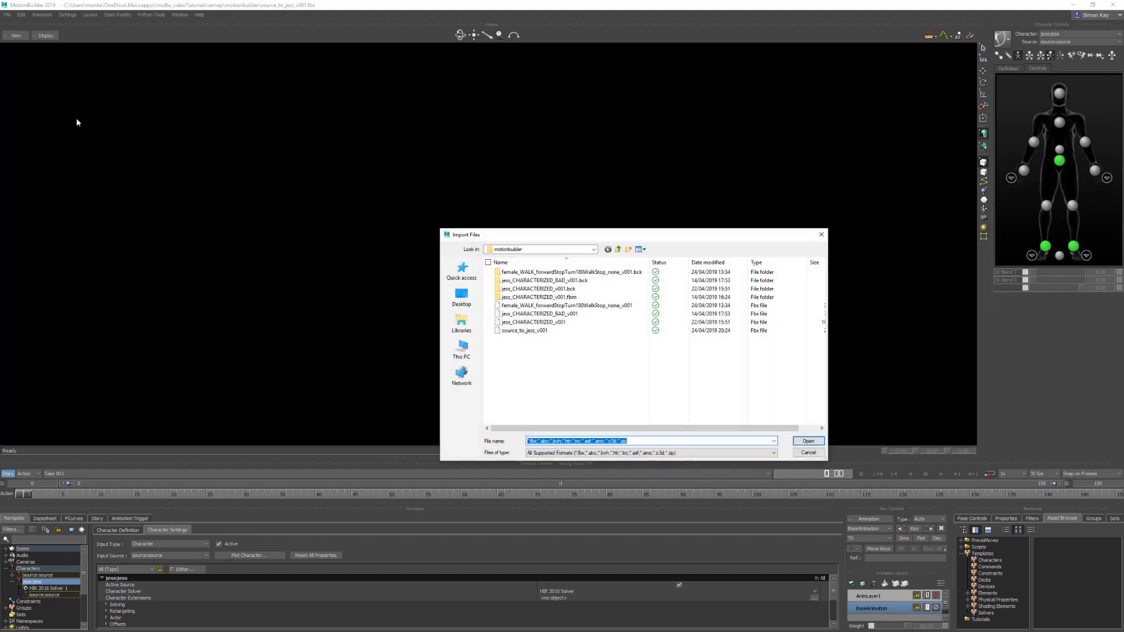
{"action": "left_click", "coordinate": [581, 306]}
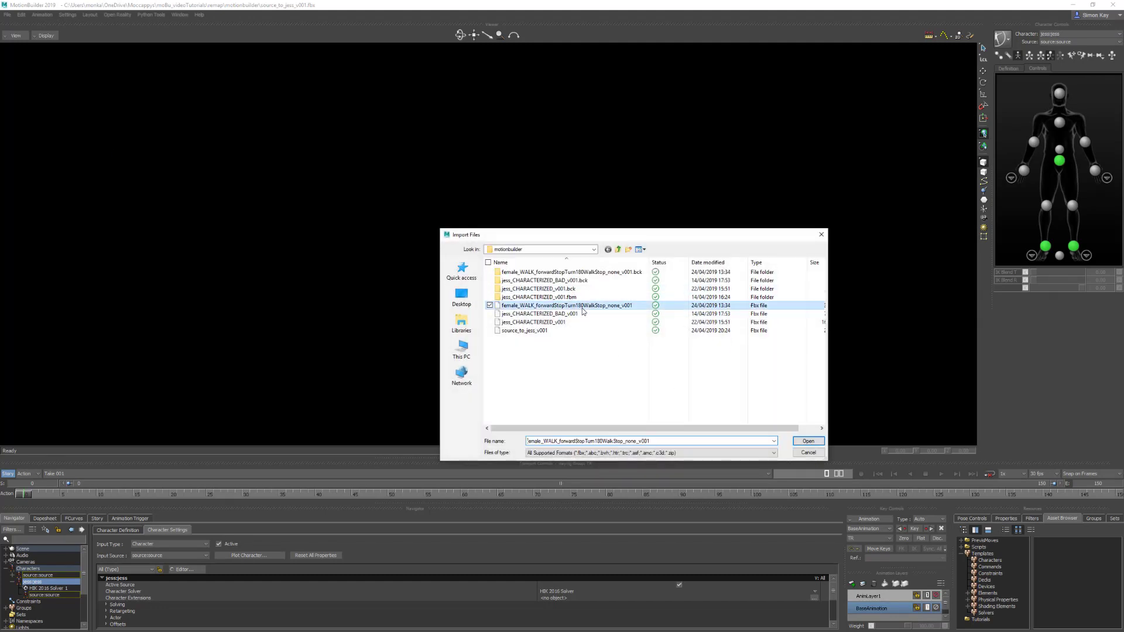
{"action": "left_click", "coordinate": [817, 442]}
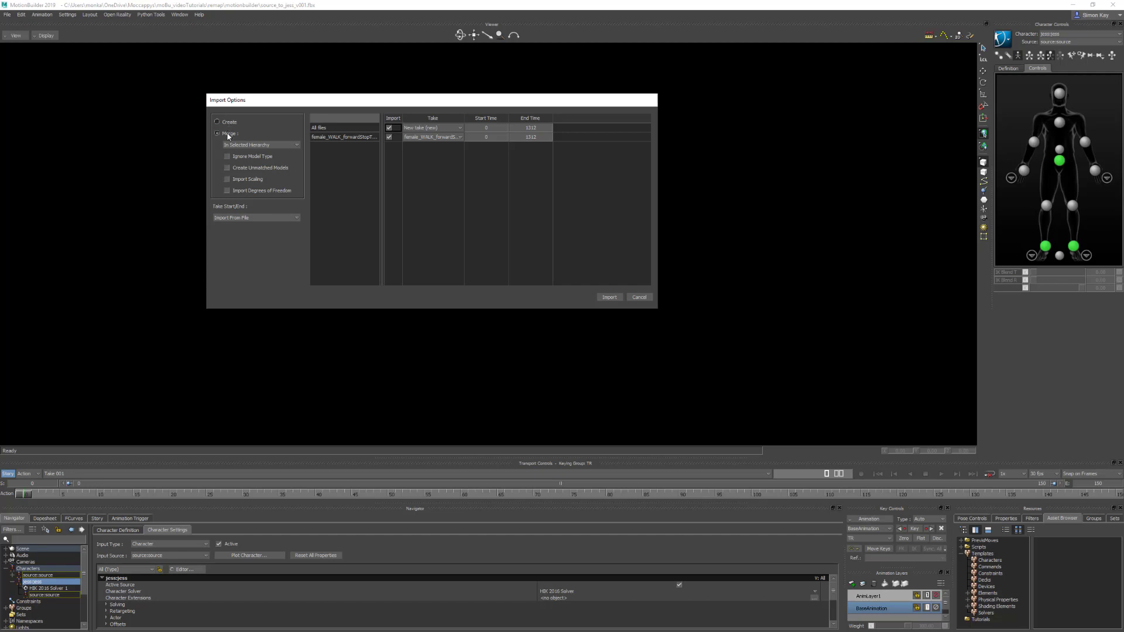
Step: Set the motion import to merge In Selected Hierarchy and take its start and end with Import From File
{"action": "left_click", "coordinate": [287, 145]}
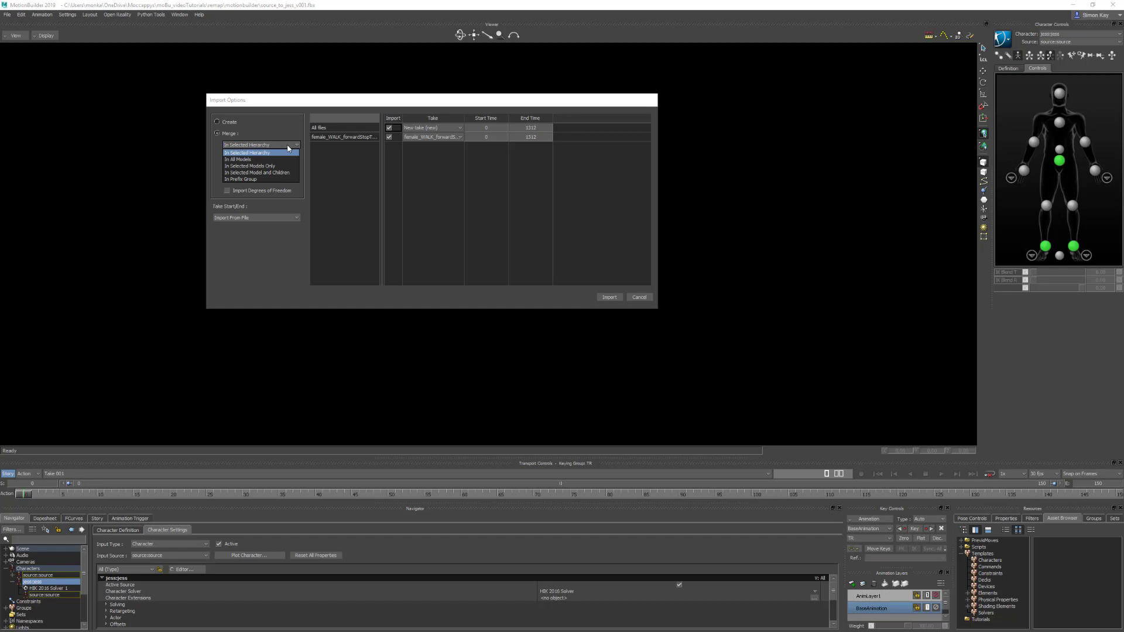
{"action": "left_click", "coordinate": [239, 153]}
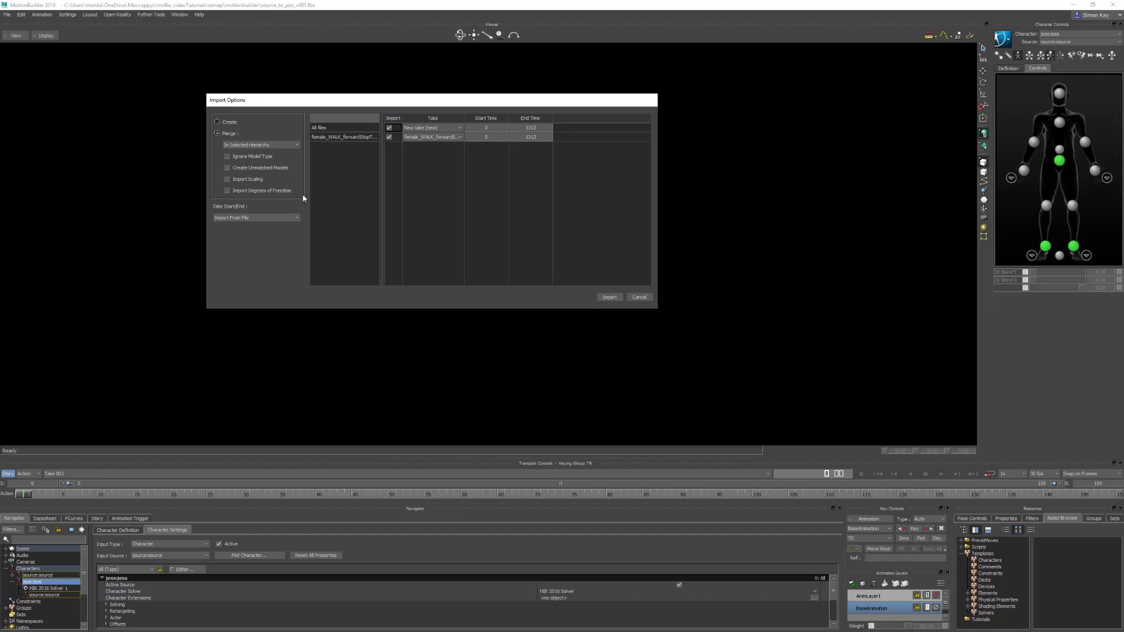
{"action": "left_click", "coordinate": [245, 217]}
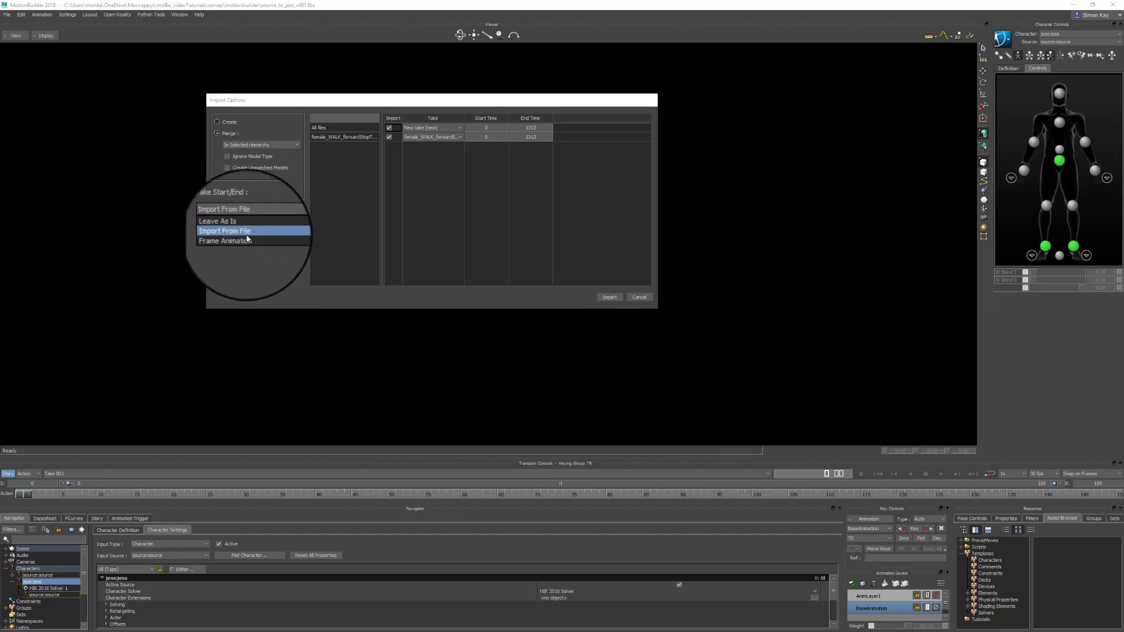
{"action": "left_click", "coordinate": [233, 232]}
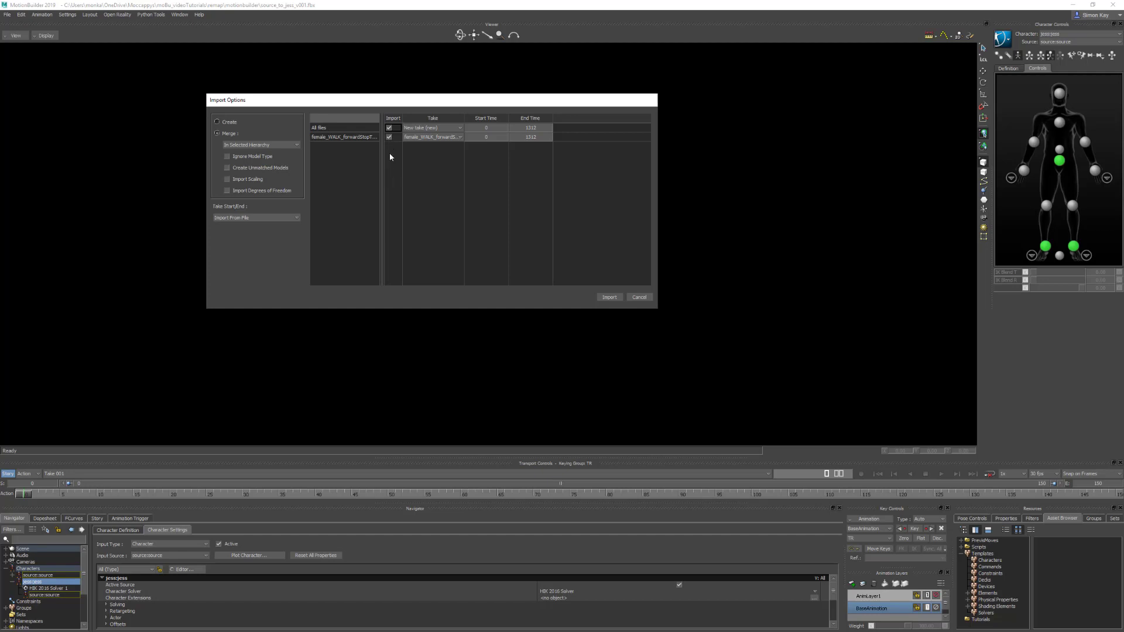
Step: Set the motion file's target take to female_WALK_forwardStopTurn180WalkStop_none (new) and run the import
{"action": "left_click", "coordinate": [438, 138]}
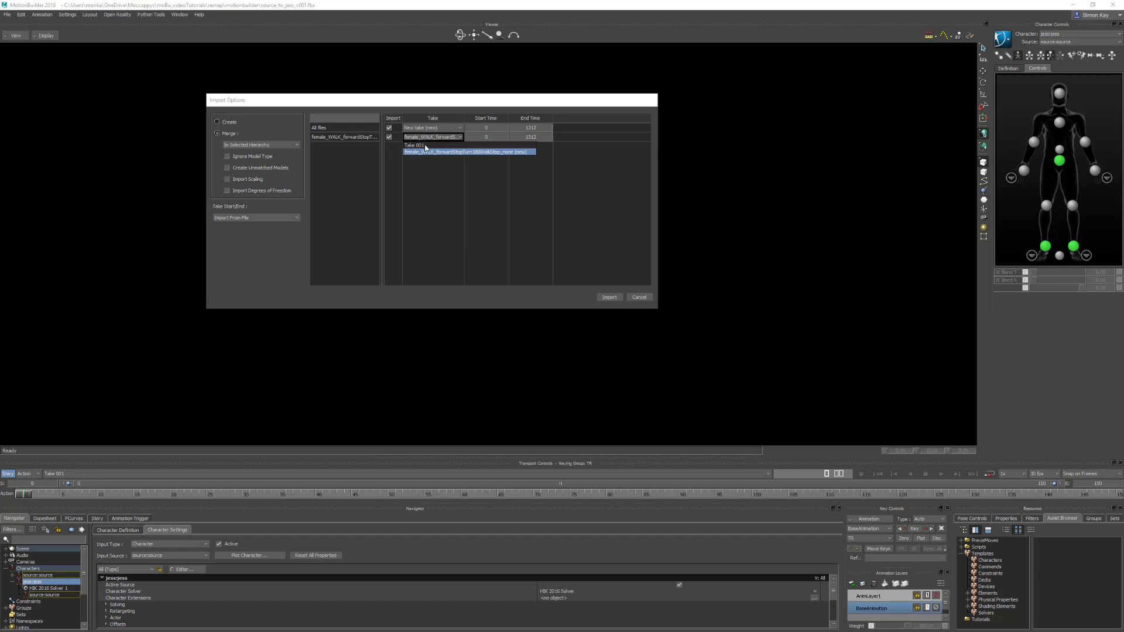
{"action": "left_click", "coordinate": [424, 145]}
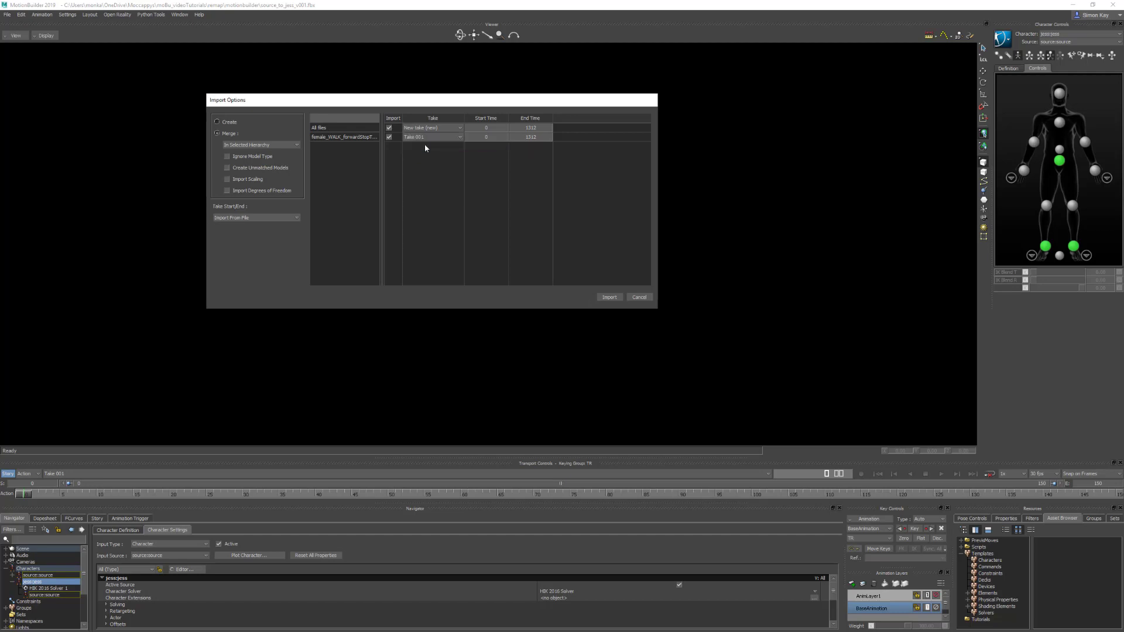
{"action": "left_click", "coordinate": [448, 137]}
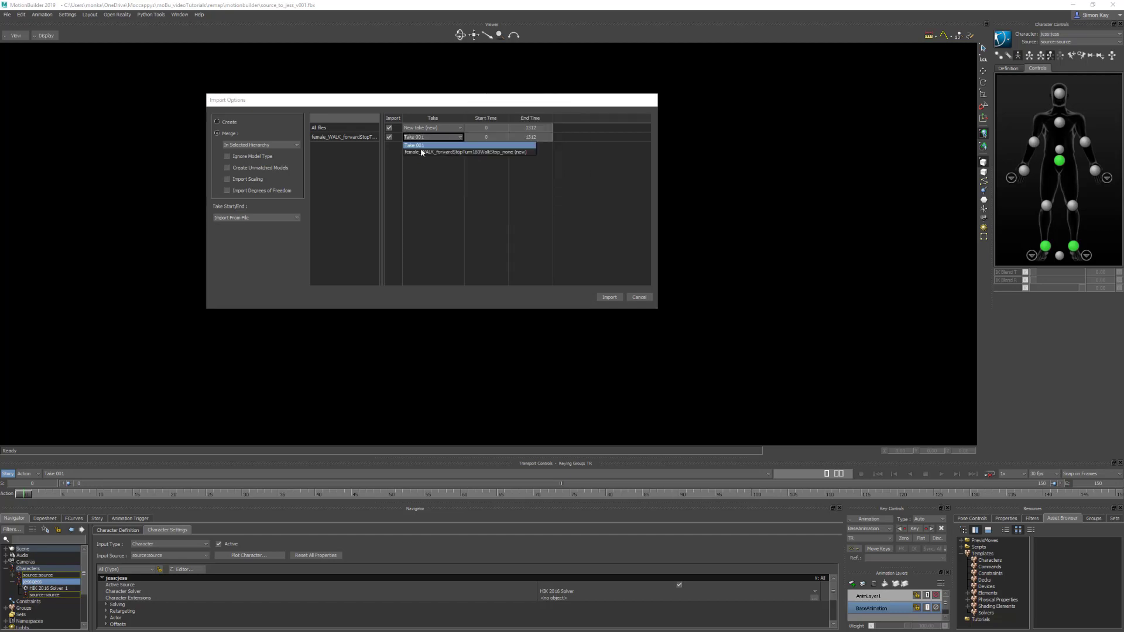
{"action": "left_click", "coordinate": [421, 151]}
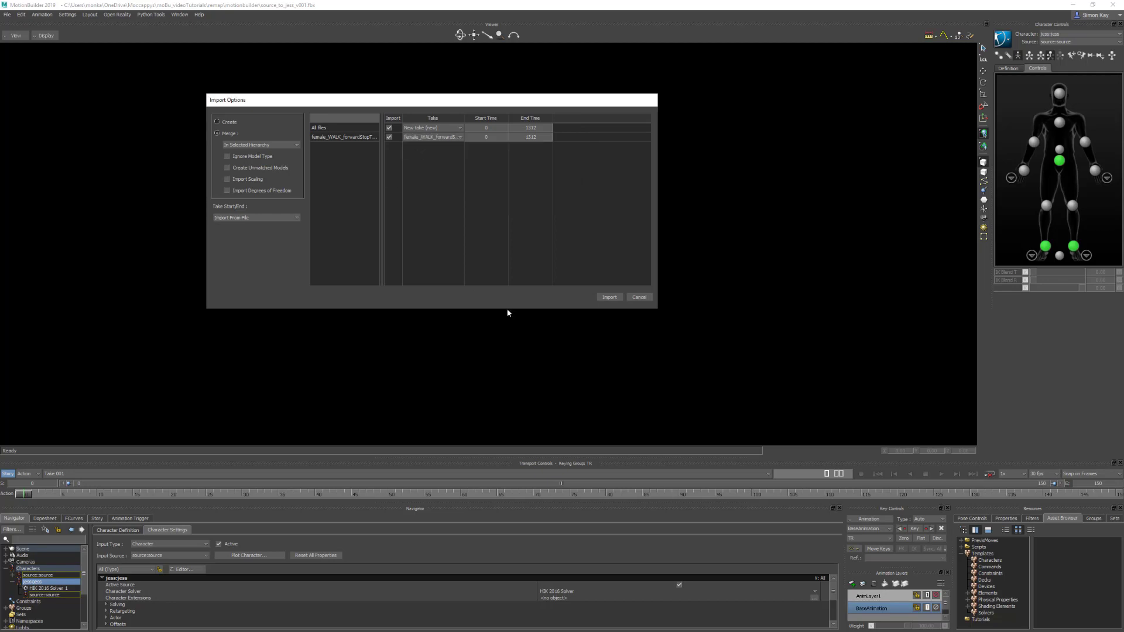
{"action": "left_click", "coordinate": [609, 297]}
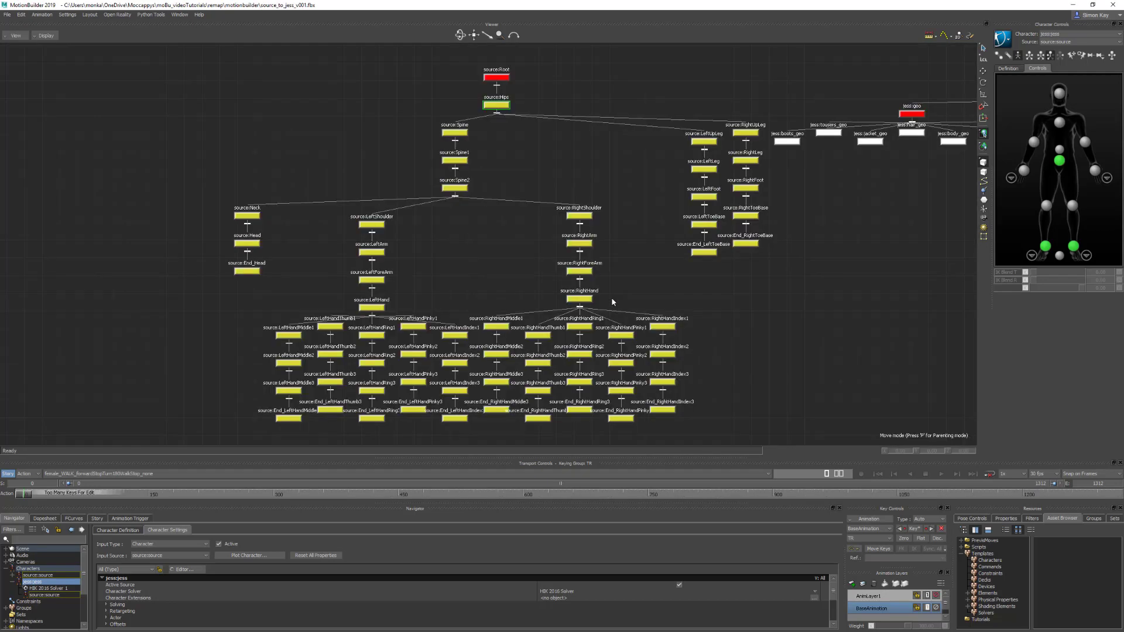
Step: Play the imported walk in a loop in the perspective view, switch the display to models only, and stop playback
{"action": "key", "text": "ctrl+e"}
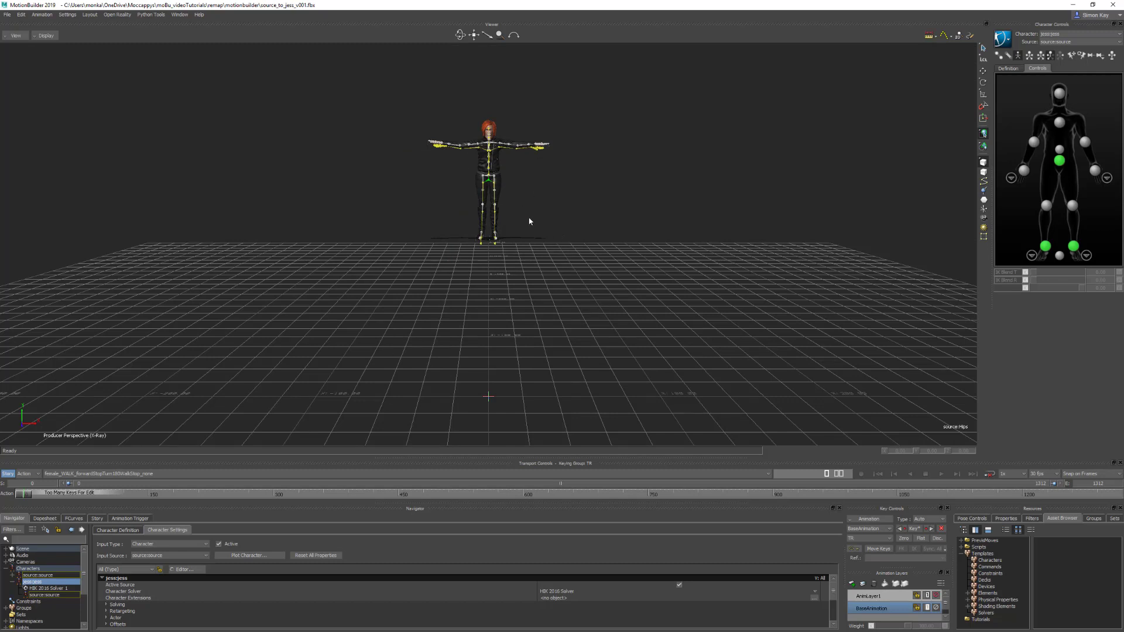
{"action": "left_click", "coordinate": [990, 474]}
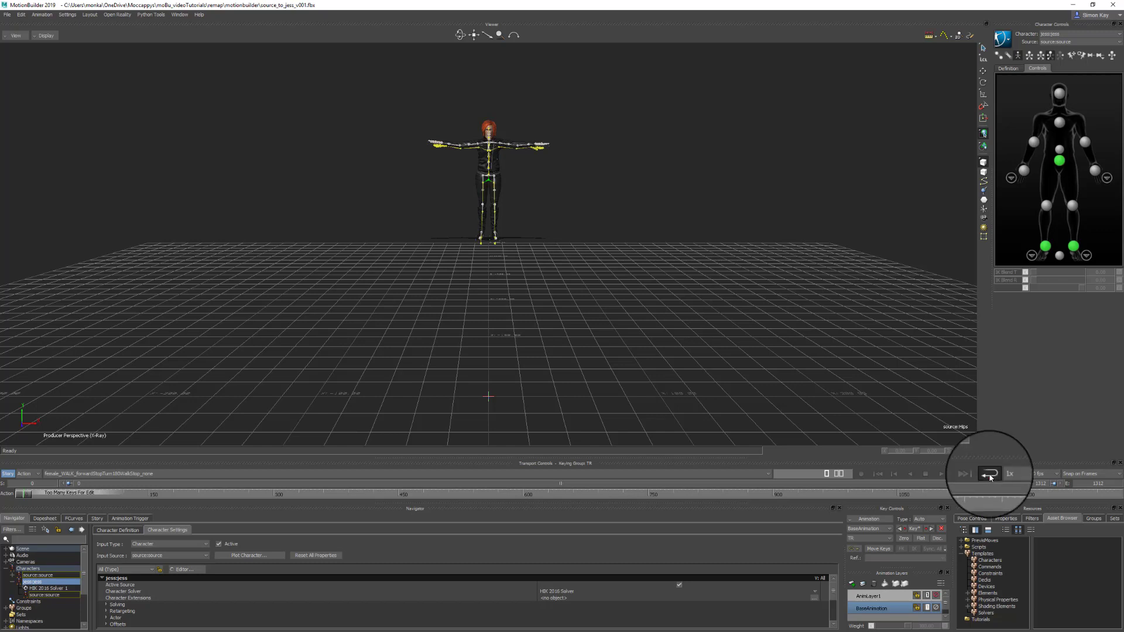
{"action": "left_click", "coordinate": [941, 474]}
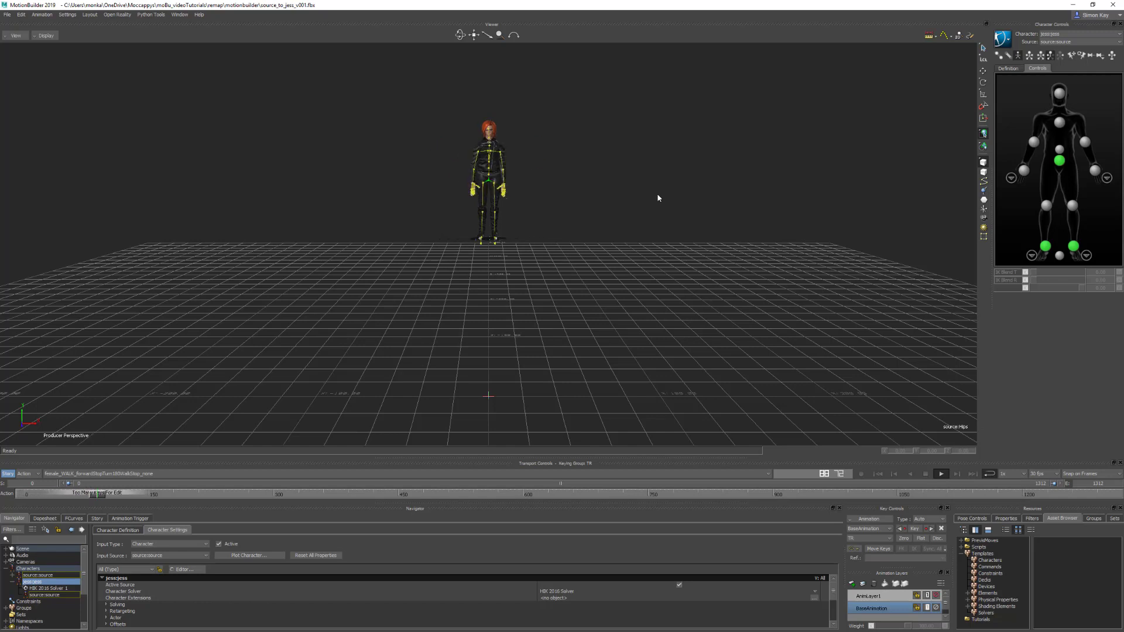
{"action": "key", "text": "ctrl+a"}
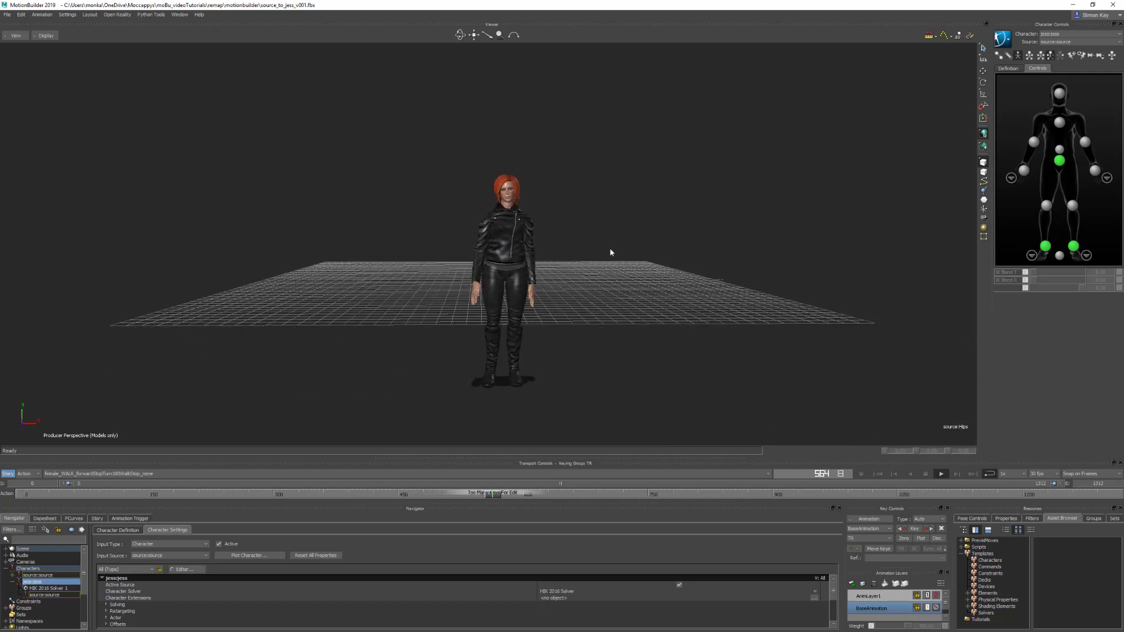
{"action": "left_click", "coordinate": [924, 474]}
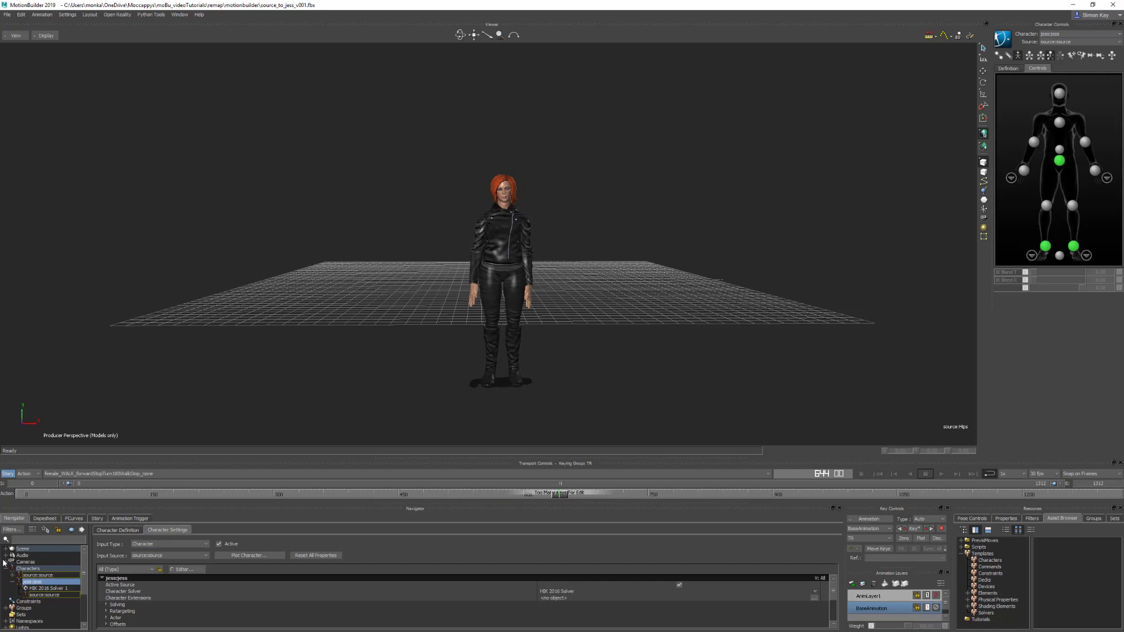
Step: Set the Producer Perspective camera's focal length to 80 and reframe the whole character
{"action": "left_click", "coordinate": [6, 562]}
{"action": "left_click", "coordinate": [32, 569]}
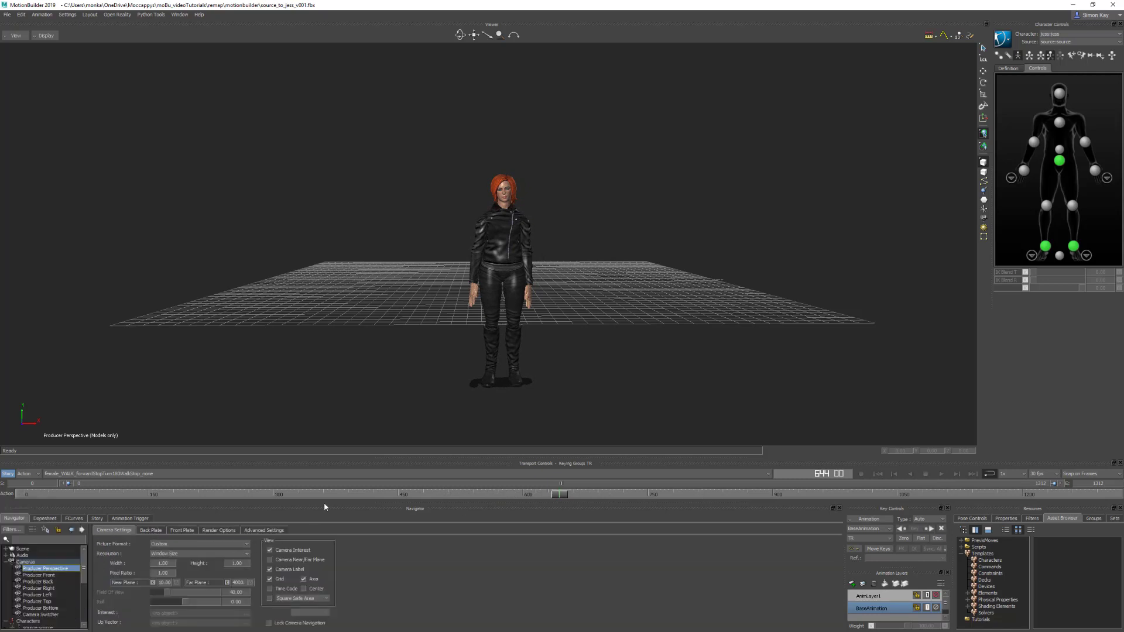
{"action": "left_click_drag", "start_coordinate": [358, 460], "coordinate": [358, 432]}
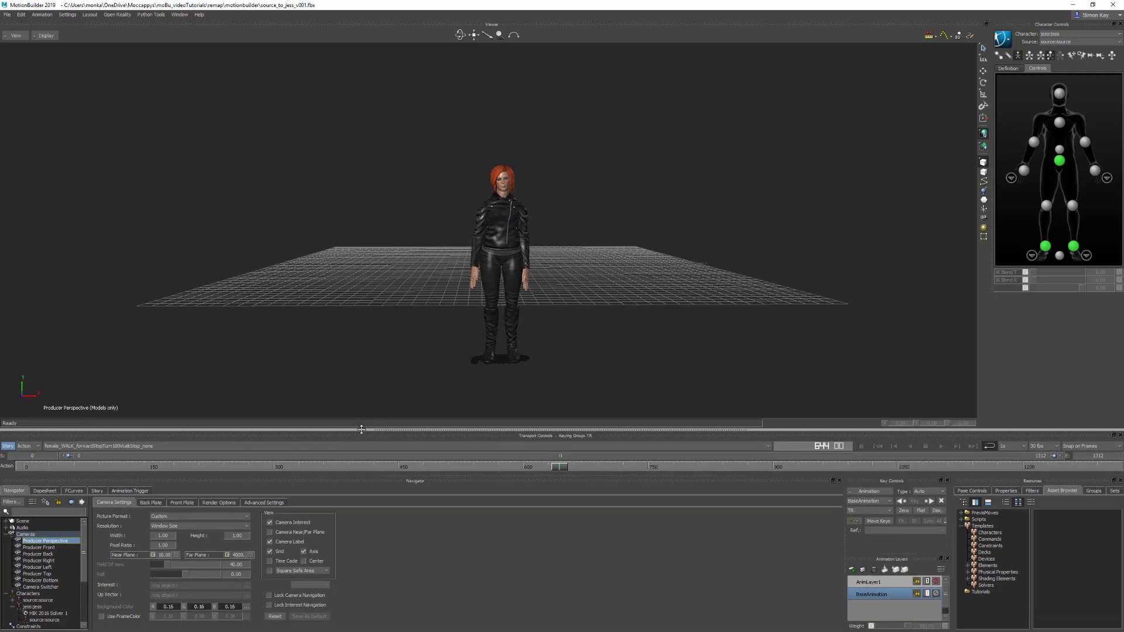
{"action": "left_click", "coordinate": [263, 500]}
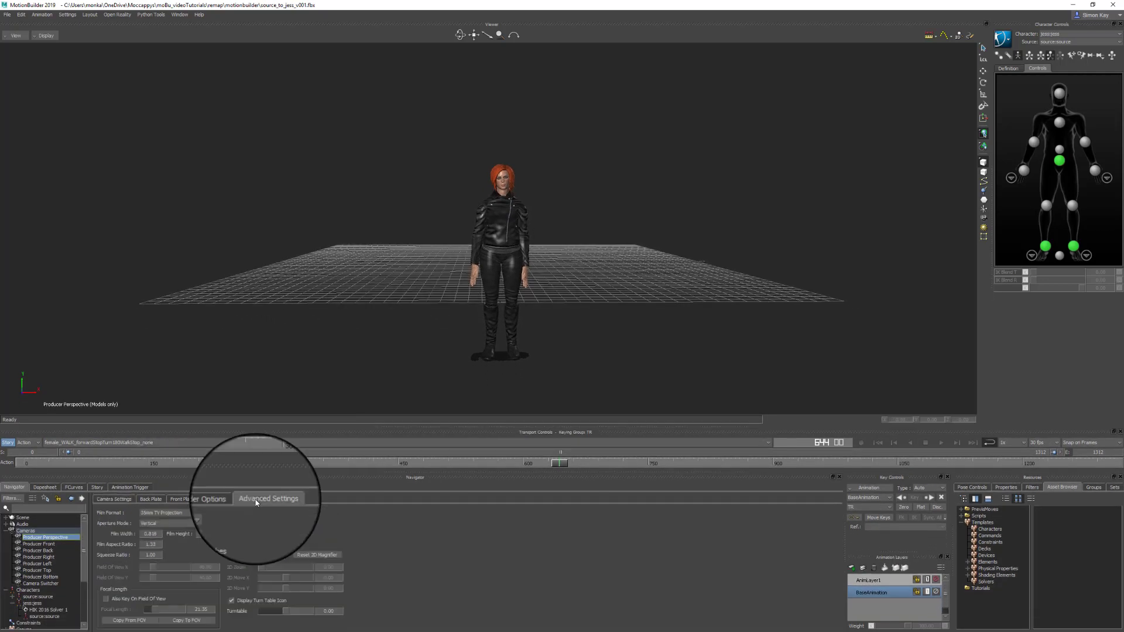
{"action": "double_click", "coordinate": [202, 611]}
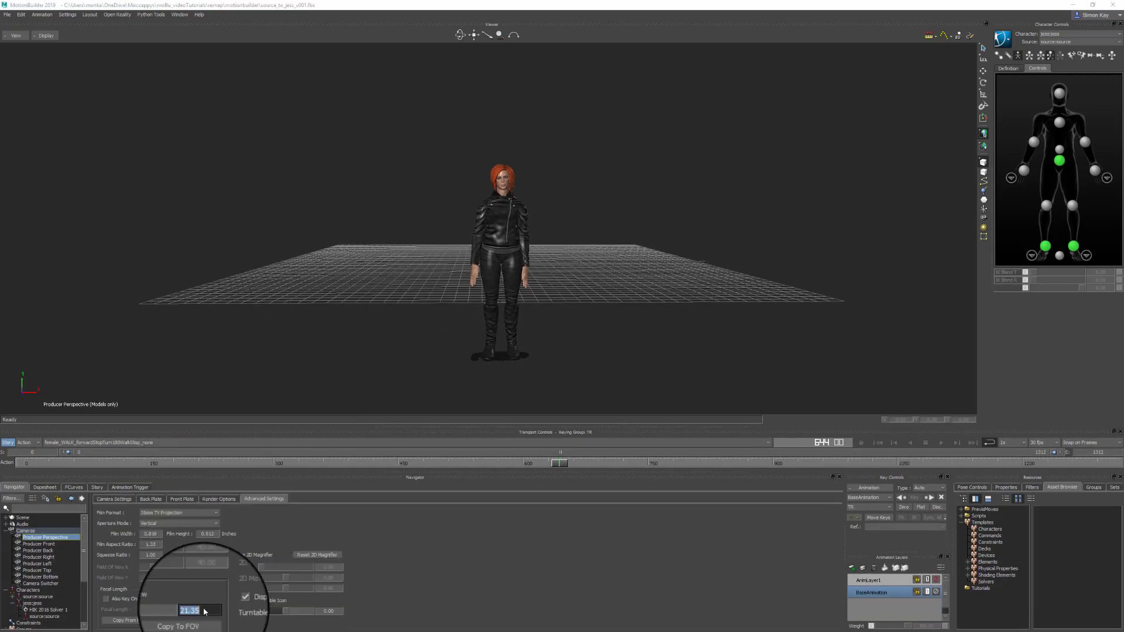
{"action": "type", "text": "80"}
{"action": "key", "text": "Return"}
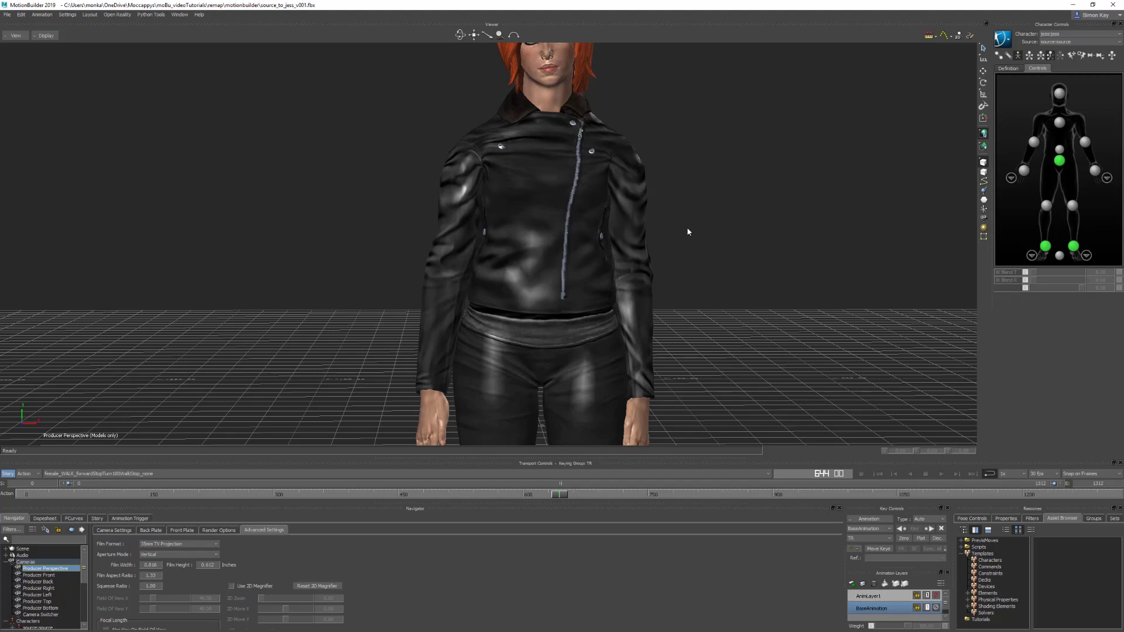
{"action": "left_click_drag", "start_coordinate": [673, 194], "coordinate": [659, 228], "text": "ctrl"}
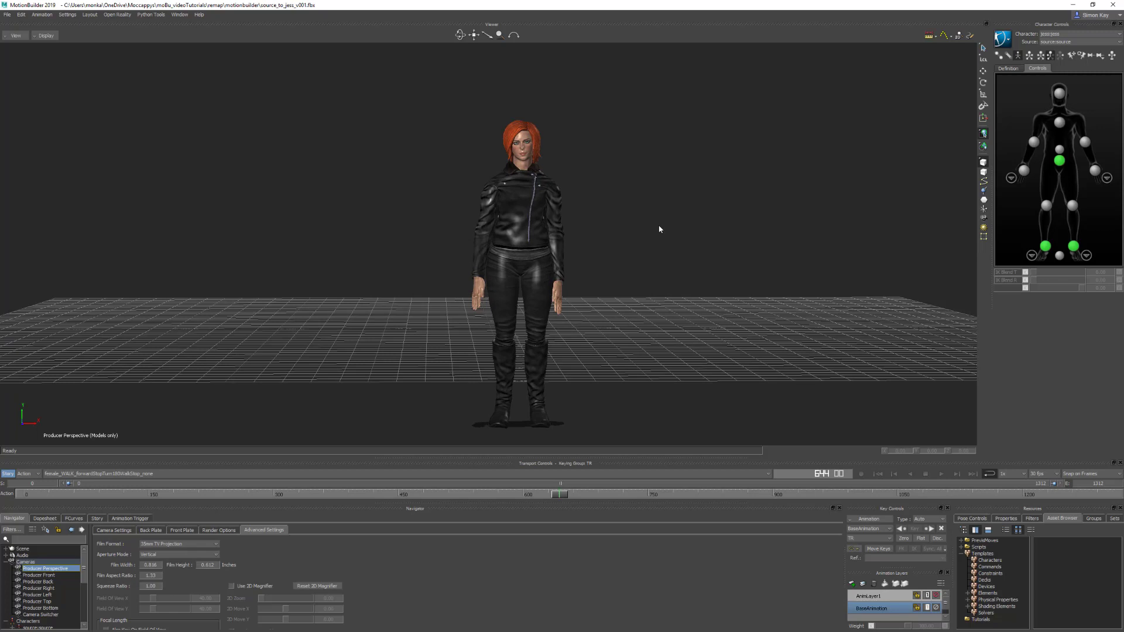
Step: Play the walk from the first frame to review the retargeted motion, and stop playback
{"action": "left_click", "coordinate": [879, 474]}
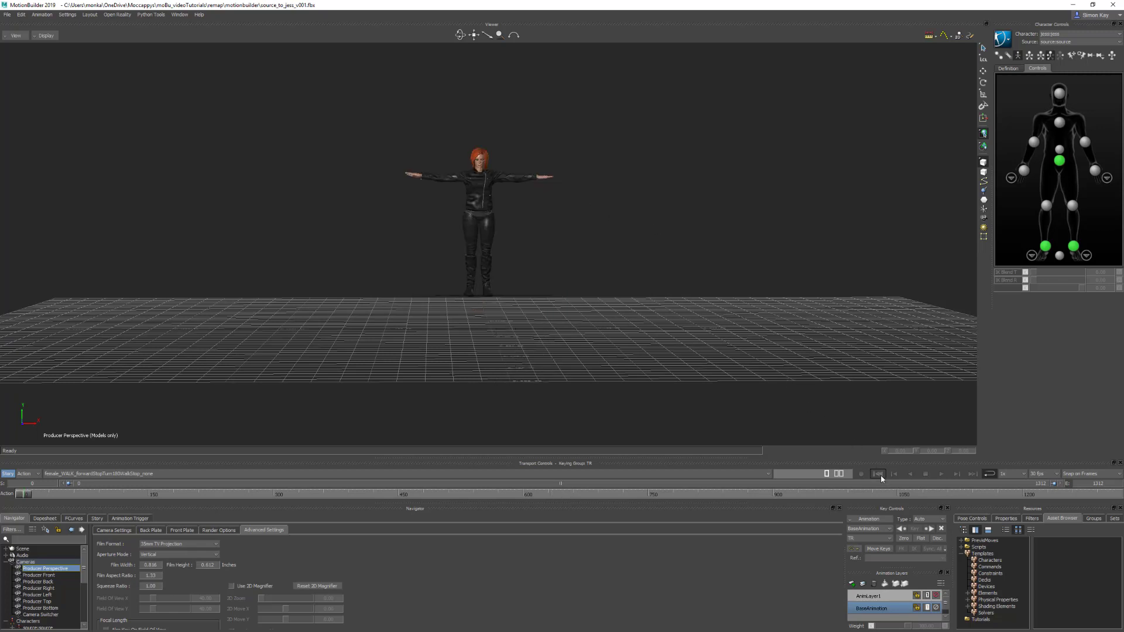
{"action": "left_click", "coordinate": [940, 474]}
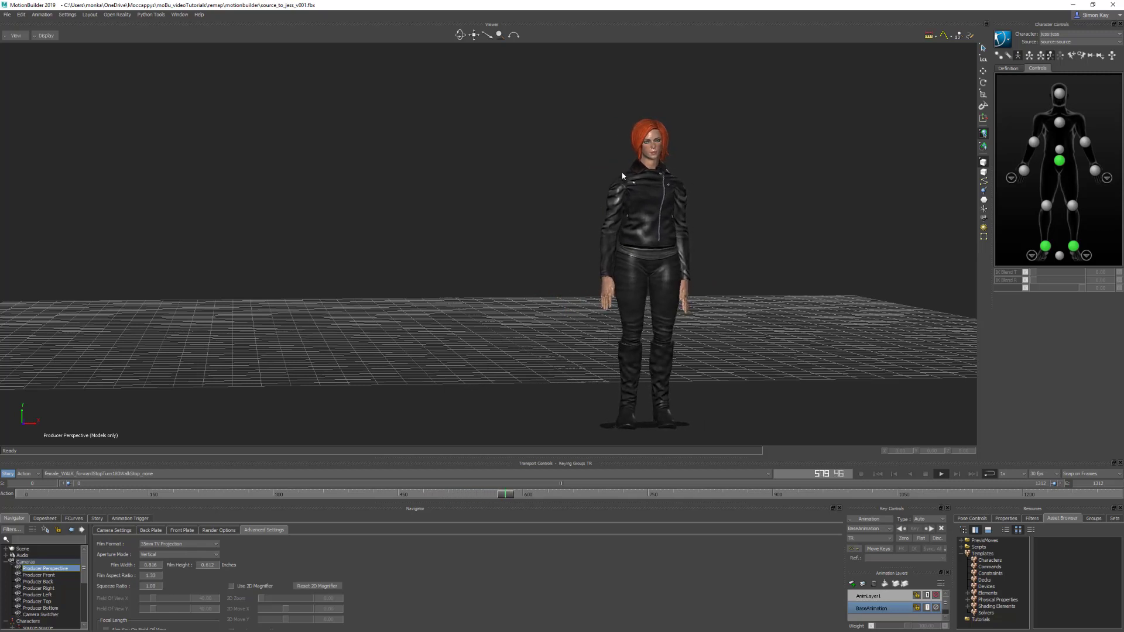
{"action": "left_click", "coordinate": [925, 473]}
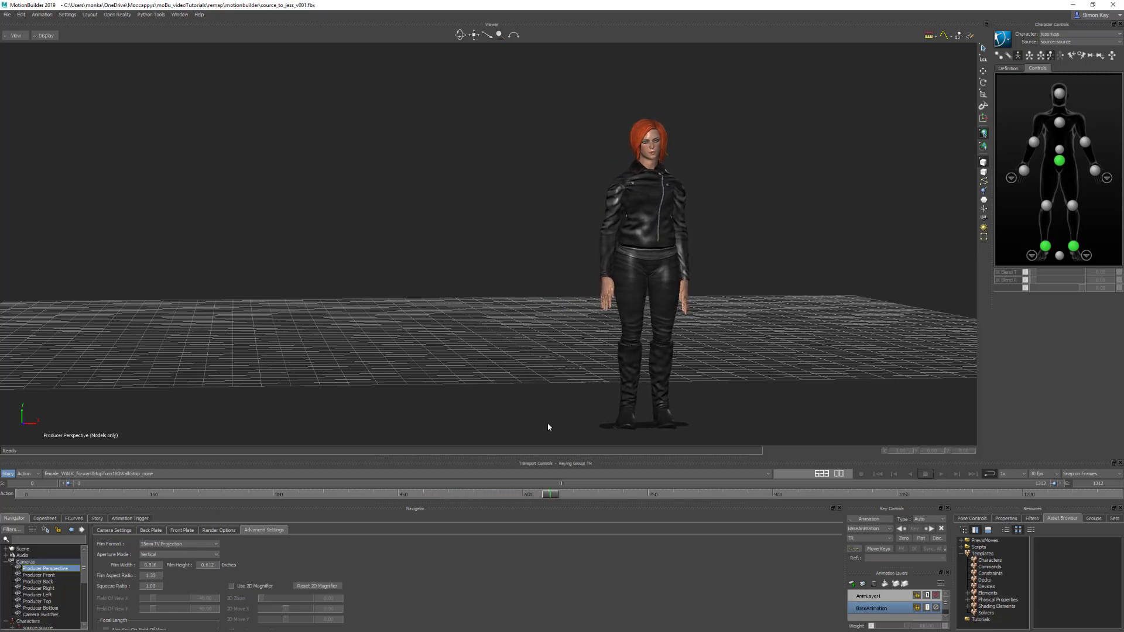
Step: Set the end of the visible timeline range to frame 60
{"action": "double_click", "coordinate": [1041, 484]}
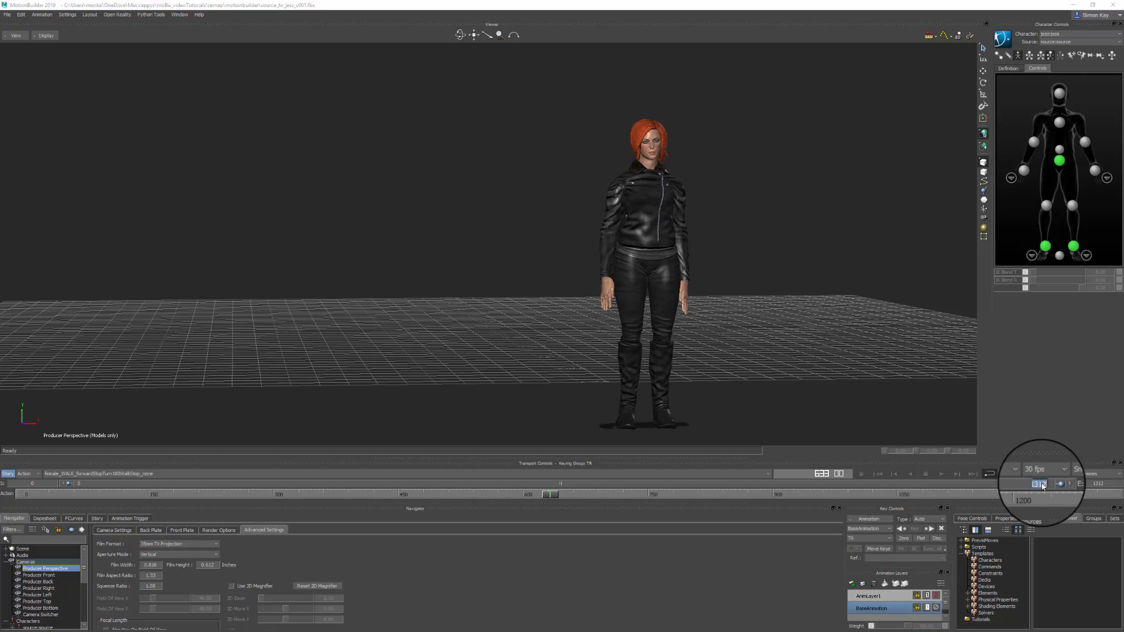
{"action": "type", "text": "60"}
{"action": "key", "text": "Return"}
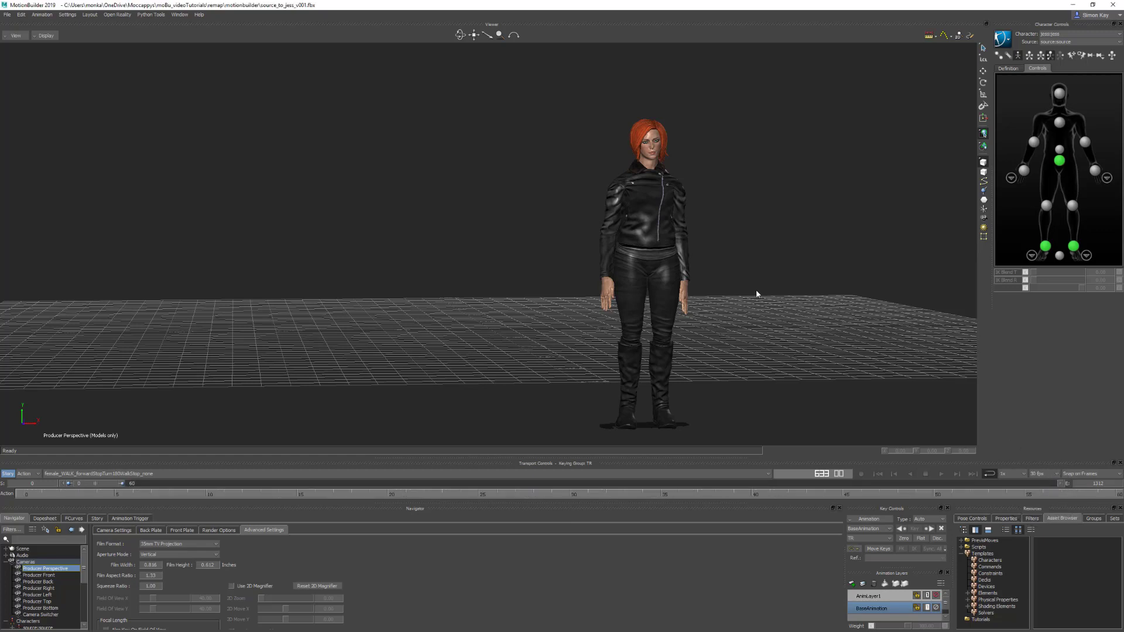
Step: Show the character's upper body in the front view with both skeletons visible in X-Ray display
{"action": "key", "text": "ctrl+f"}
{"action": "scroll", "coordinate": [501, 268], "scroll_direction": "up", "scroll_amount": 5}
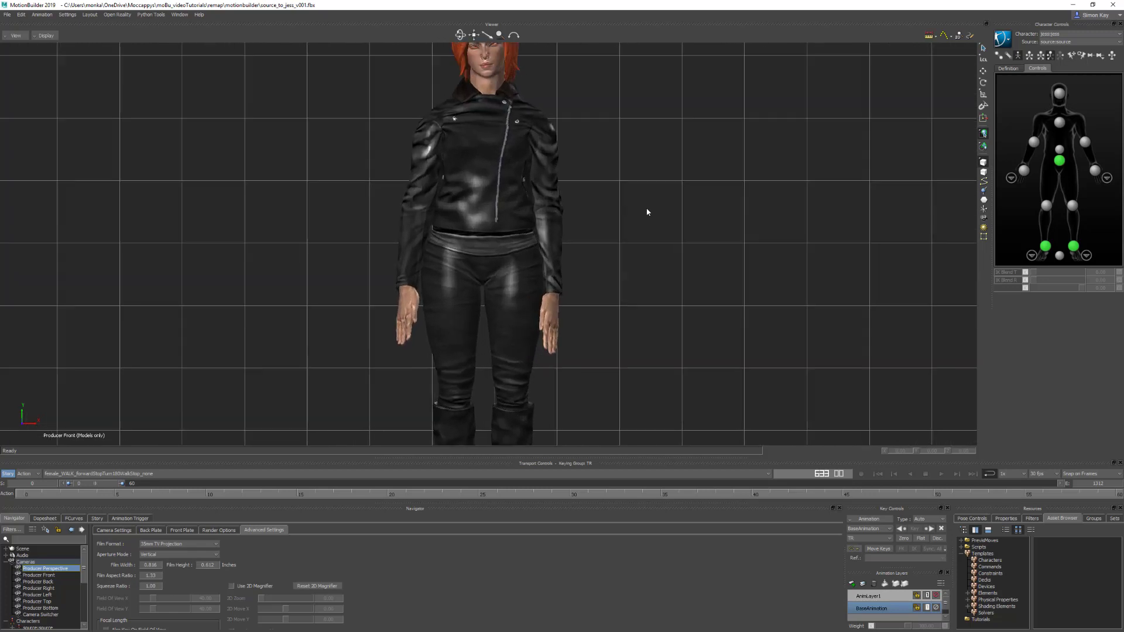
{"action": "left_click_drag", "start_coordinate": [647, 212], "coordinate": [483, 149], "text": "shift"}
{"action": "left_click_drag", "start_coordinate": [421, 237], "coordinate": [456, 184], "text": "ctrl"}
{"action": "key", "text": "ctrl+a"}
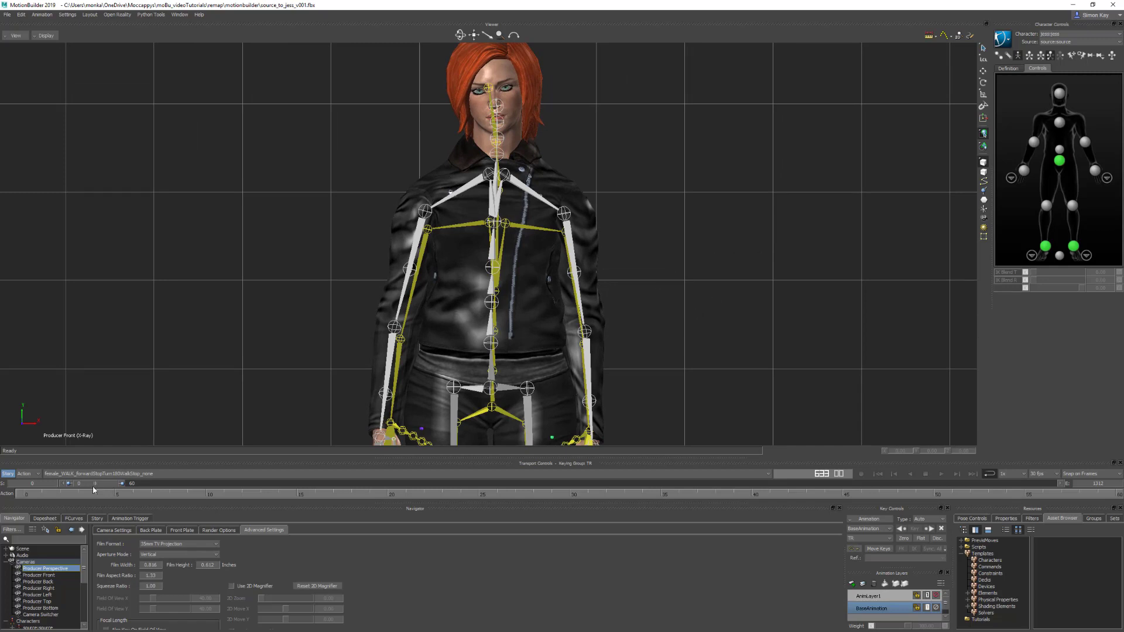
Step: Set the jess character's input type to Stance and deactivate its input
{"action": "left_click", "coordinate": [8, 562]}
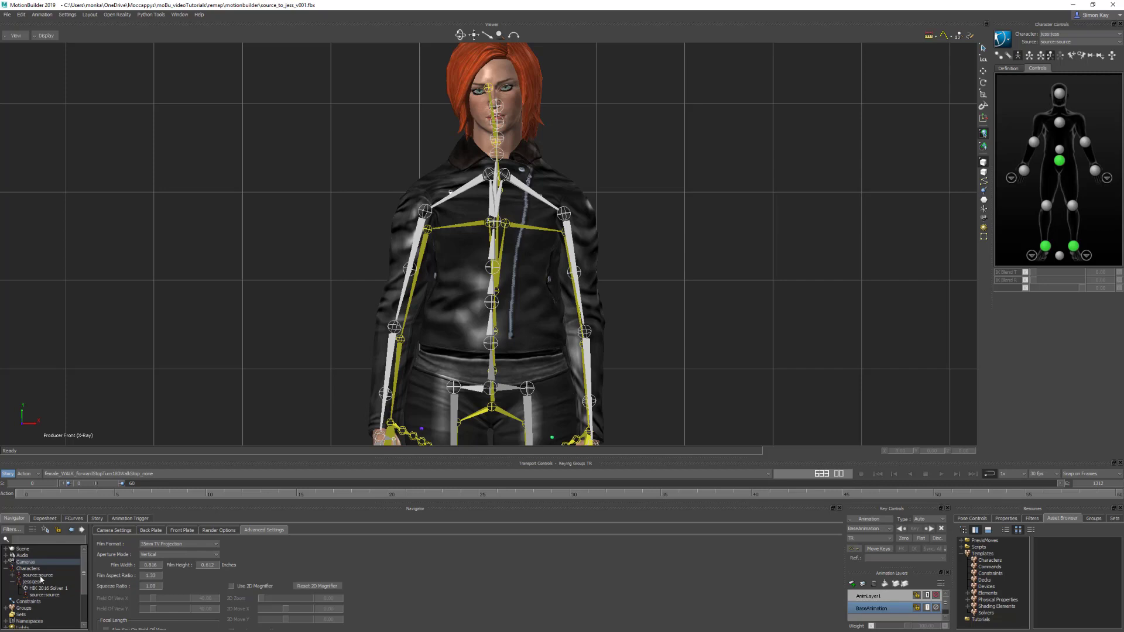
{"action": "left_click", "coordinate": [32, 581]}
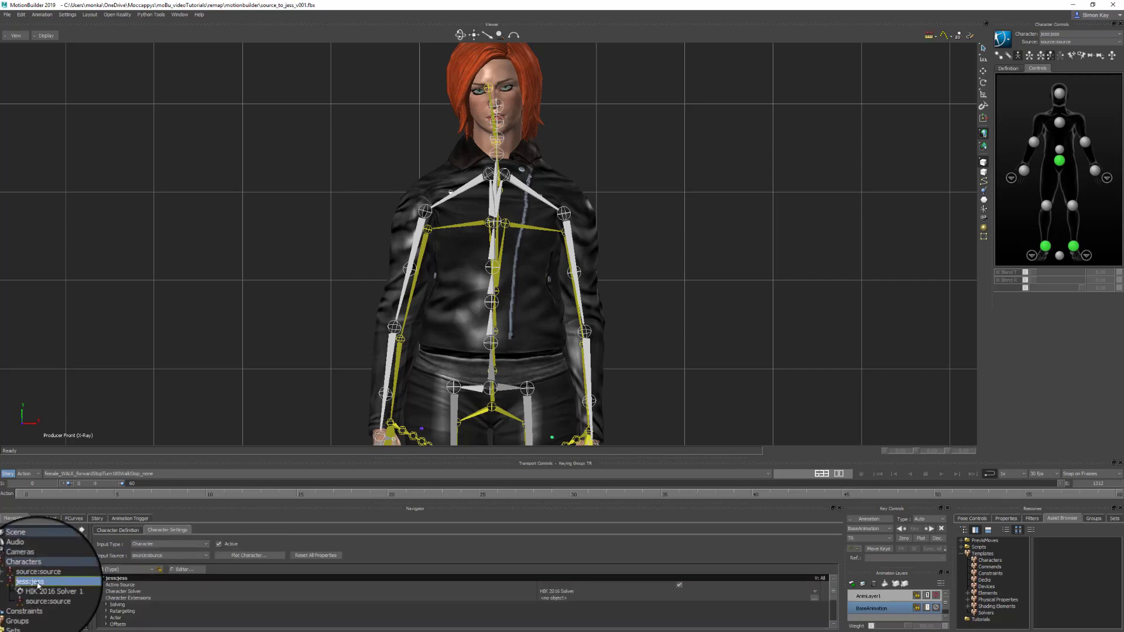
{"action": "left_click", "coordinate": [176, 543]}
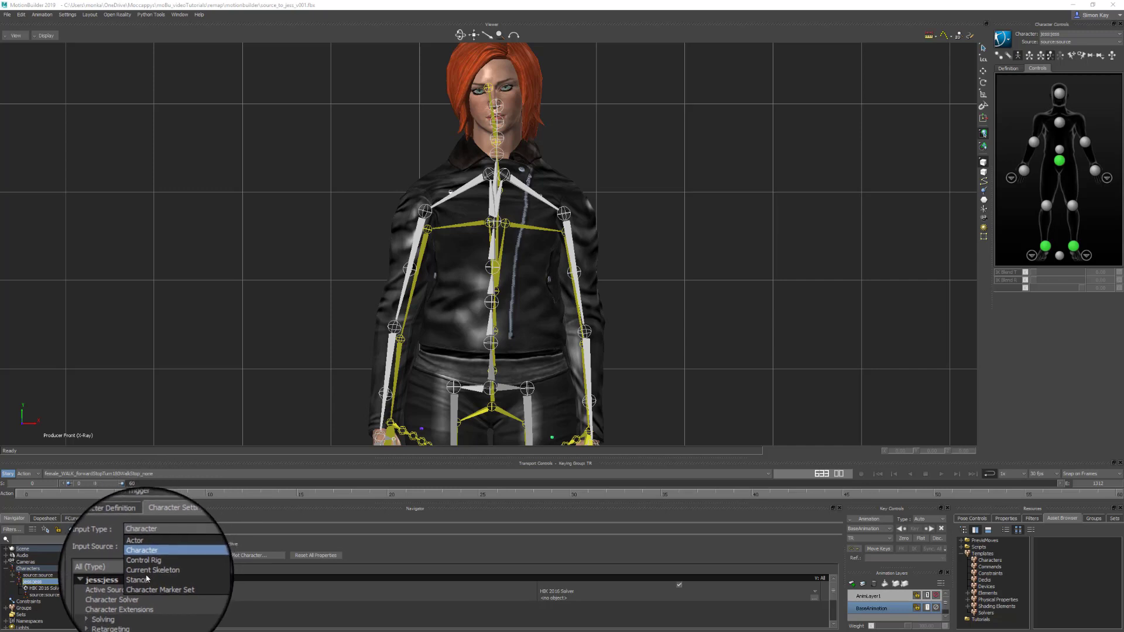
{"action": "left_click", "coordinate": [140, 578]}
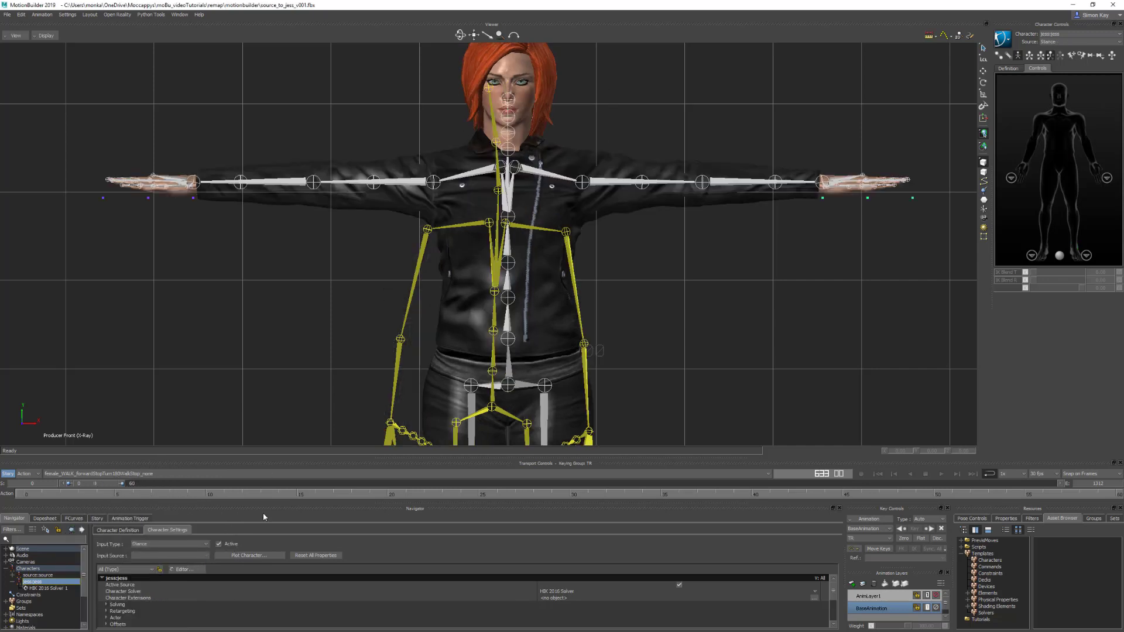
{"action": "left_click", "coordinate": [228, 545]}
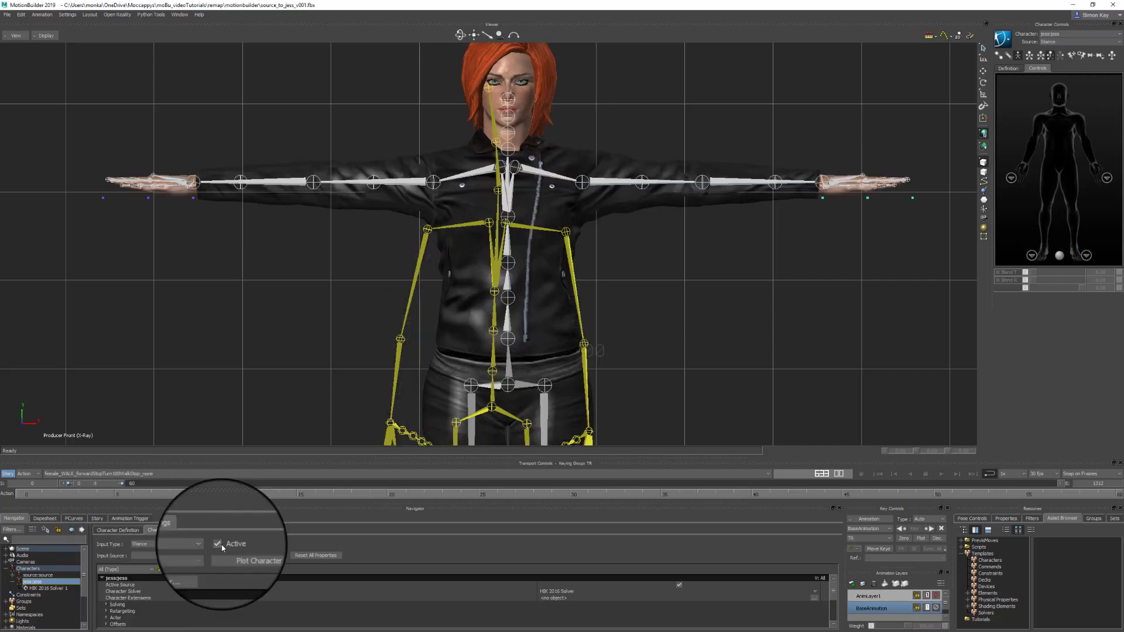
Step: Remove the jess character's characterization so its joints can be edited
{"action": "left_click", "coordinate": [118, 530]}
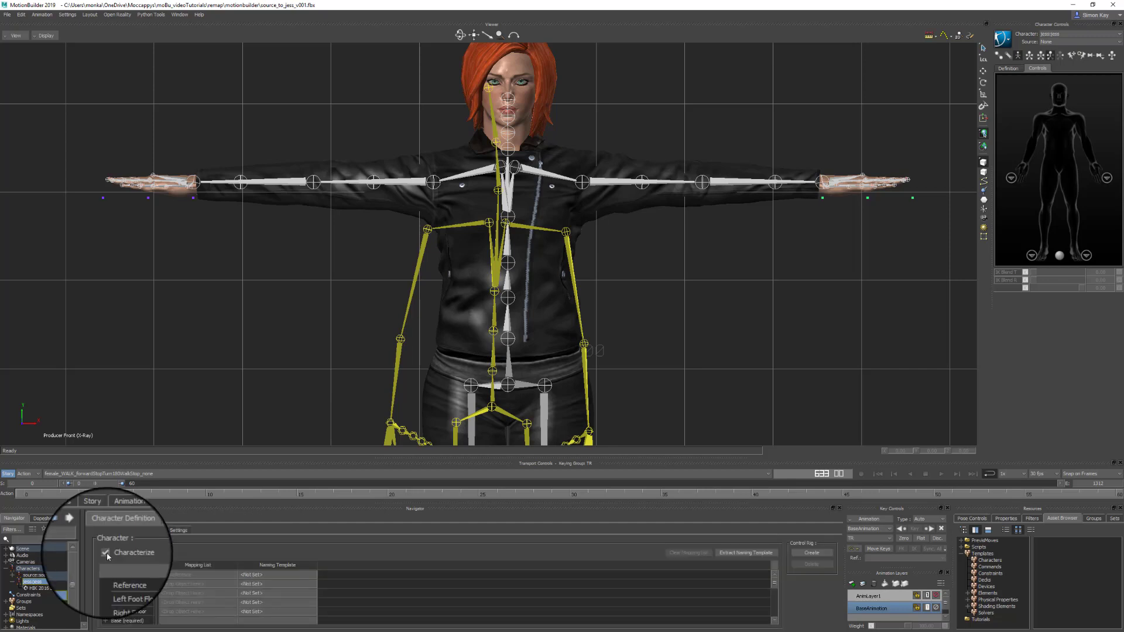
{"action": "left_click", "coordinate": [106, 553]}
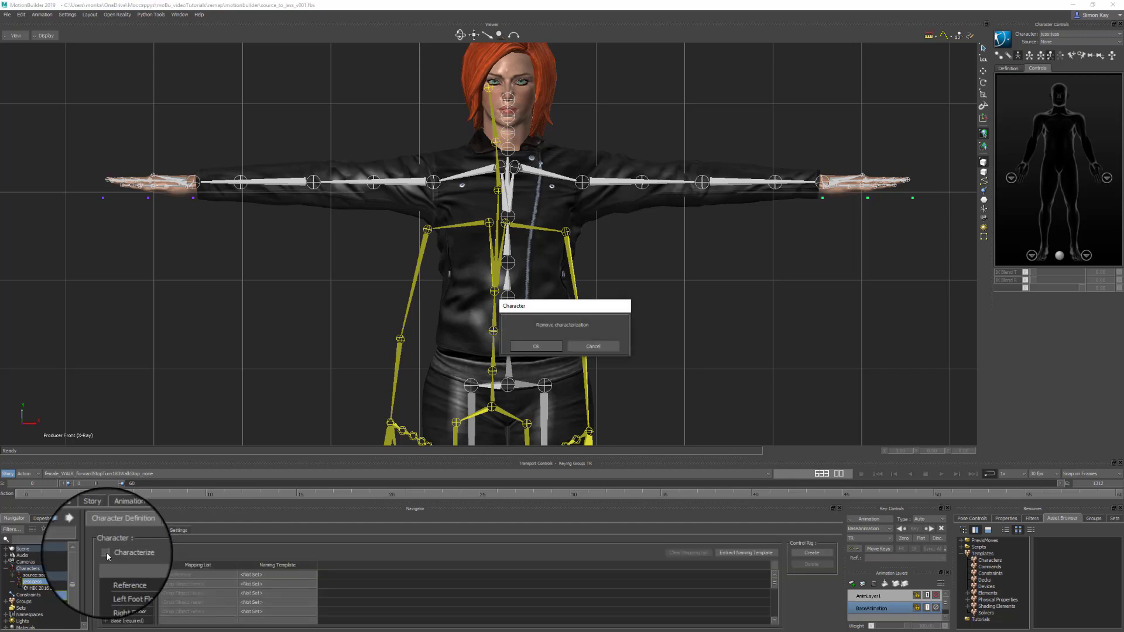
{"action": "left_click", "coordinate": [553, 350]}
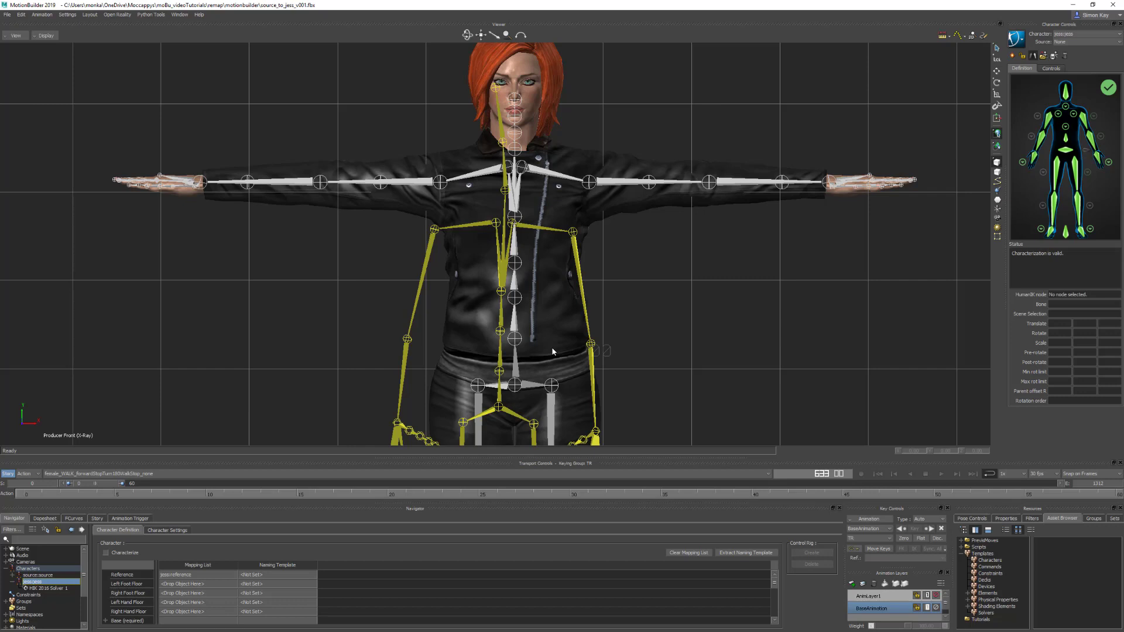
Step: Set the Z rotation of the jess r_clavicle_jnt joint to 0
{"action": "left_click", "coordinate": [490, 171]}
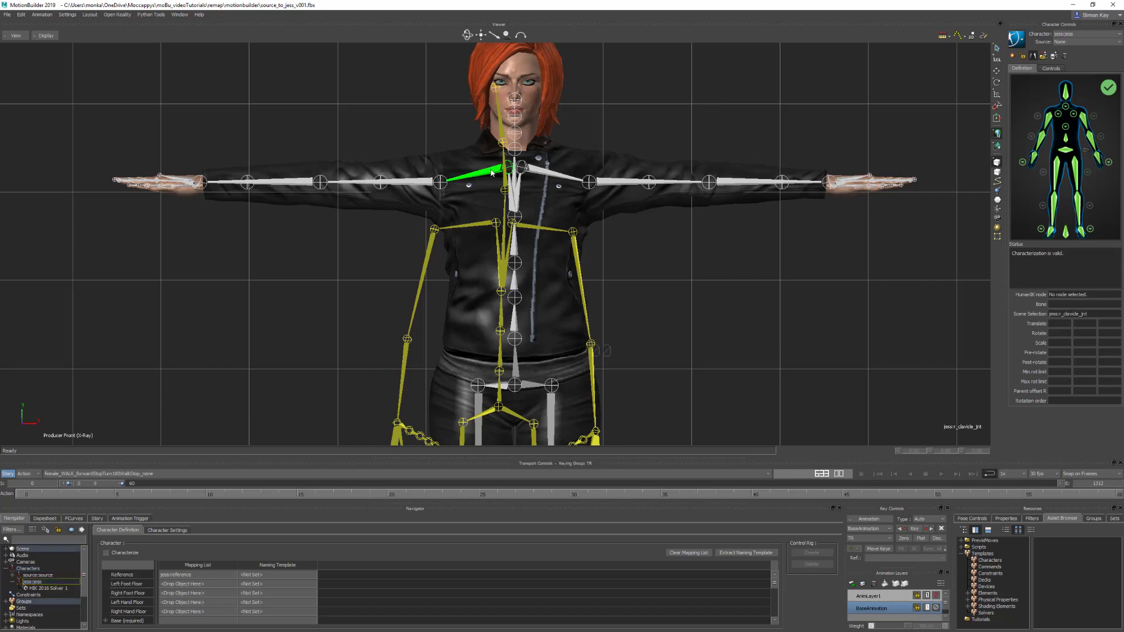
{"action": "key", "text": "r"}
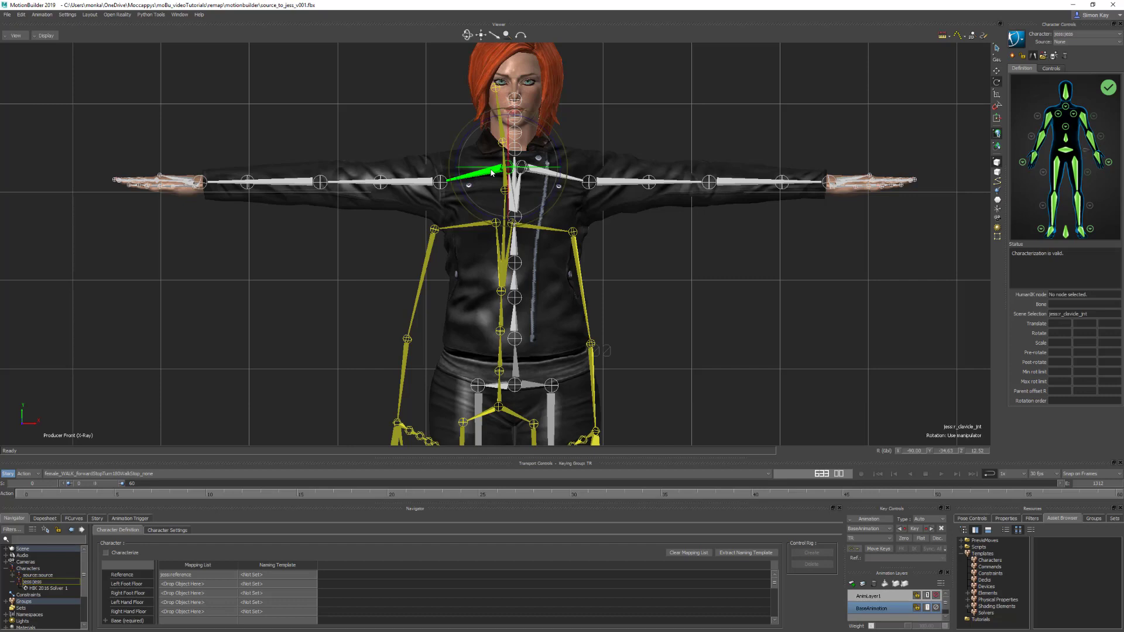
{"action": "double_click", "coordinate": [981, 453]}
{"action": "type", "text": "0"}
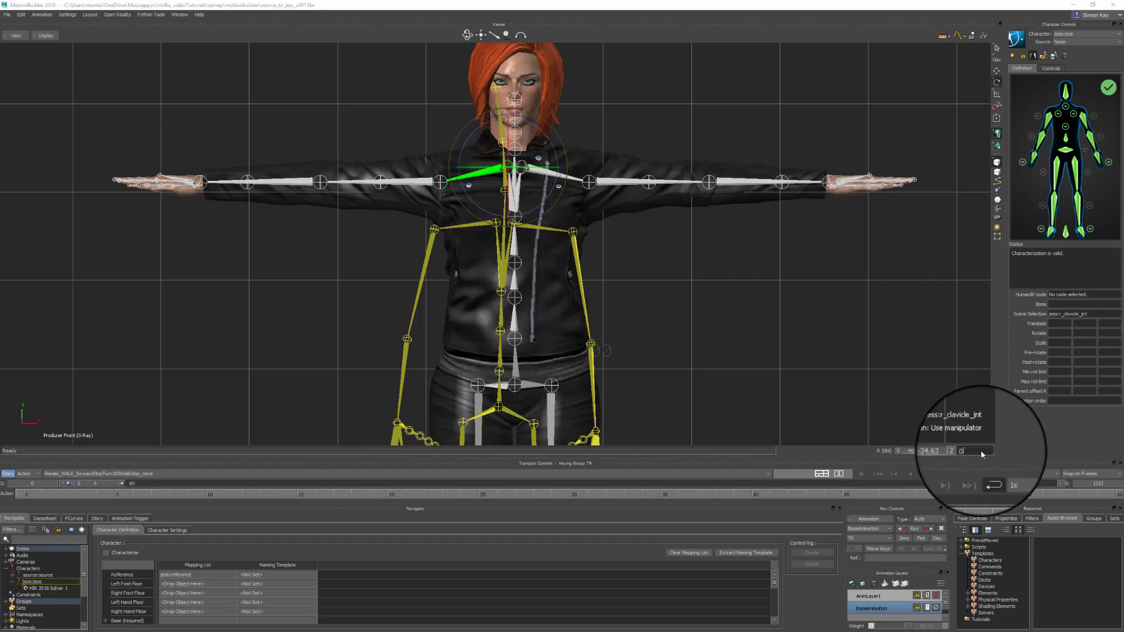
{"action": "key", "text": "Return"}
Step: Set the Z rotation of the jess r_shoulder_jnt joint to 0 to level the right arm
{"action": "left_click", "coordinate": [423, 166]}
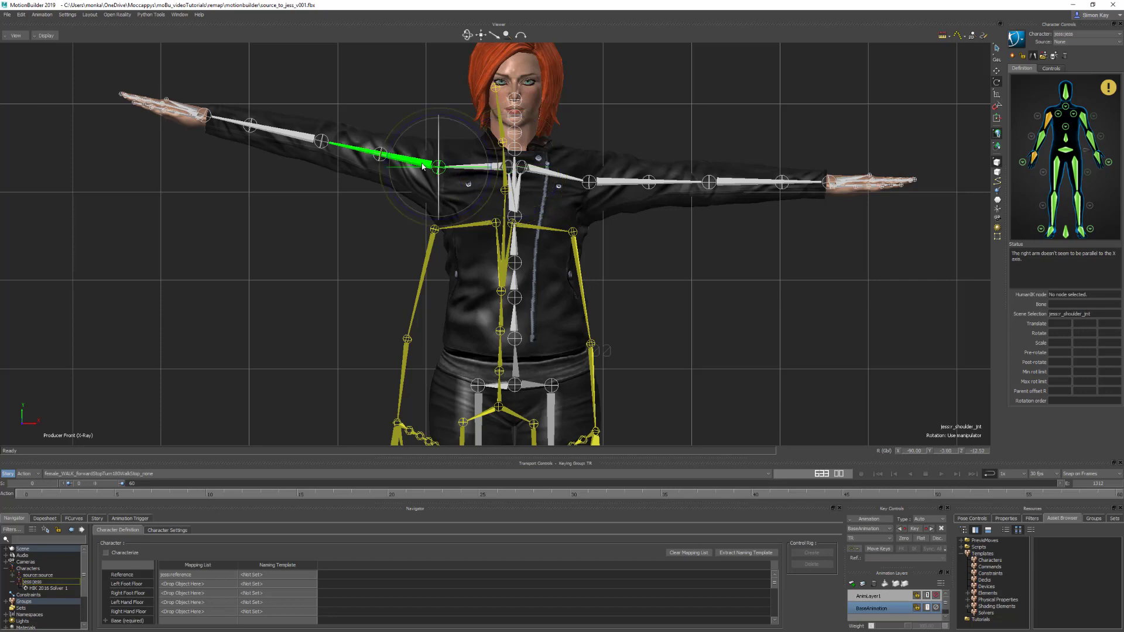
{"action": "double_click", "coordinate": [977, 452]}
{"action": "type", "text": "0"}
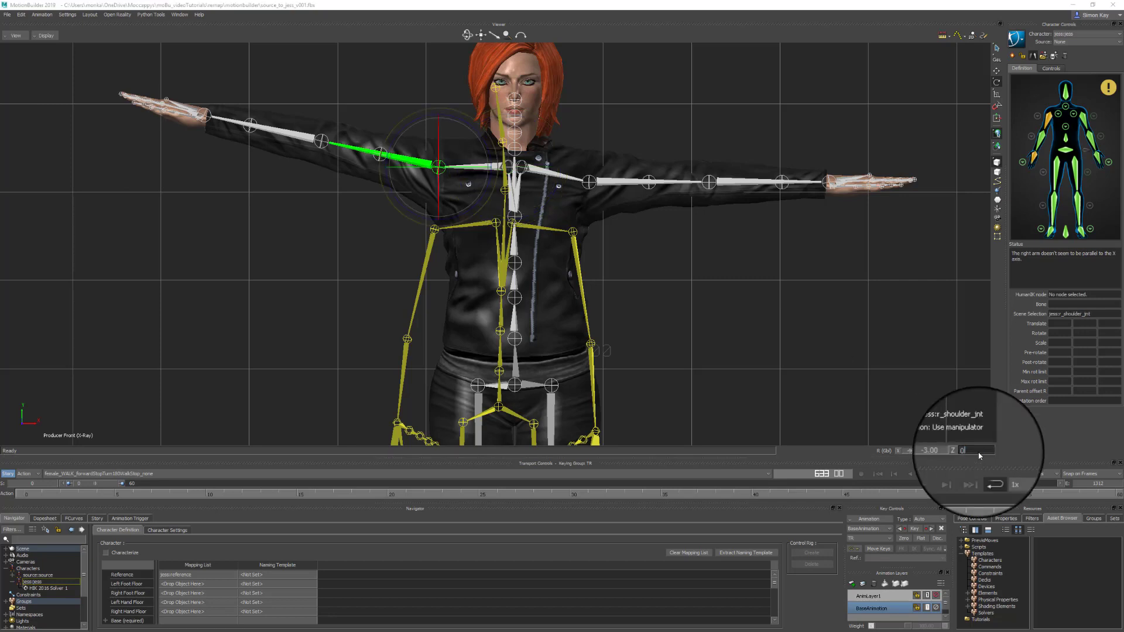
{"action": "key", "text": "Return"}
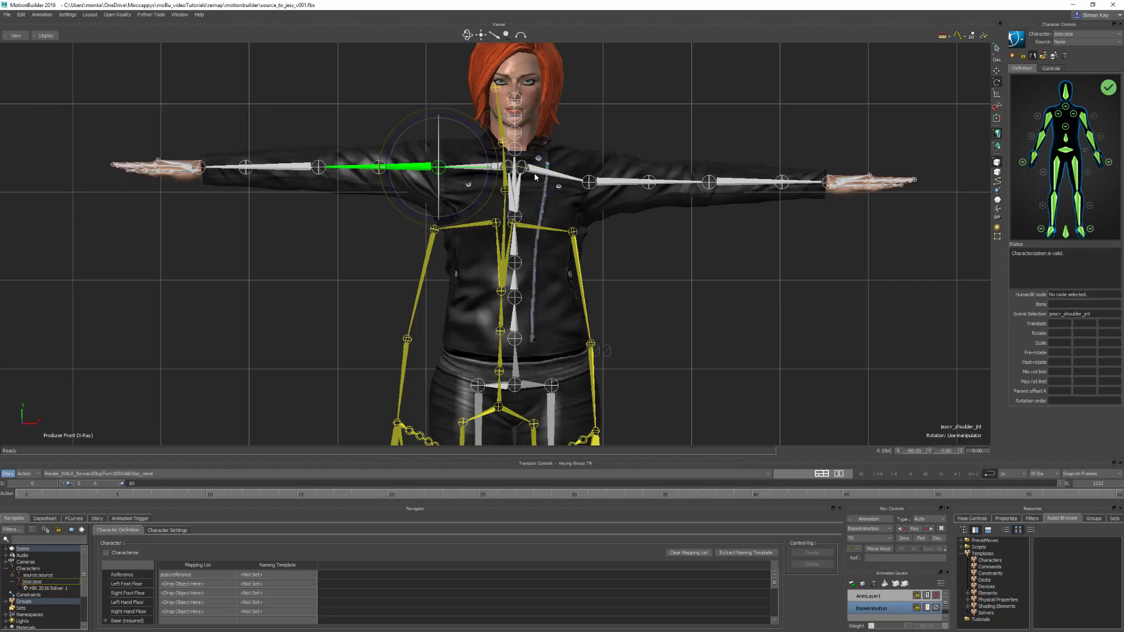
Step: Set the Z rotation of the jess l_clavicle_jnt joint to 0
{"action": "left_click", "coordinate": [538, 176]}
{"action": "double_click", "coordinate": [978, 451]}
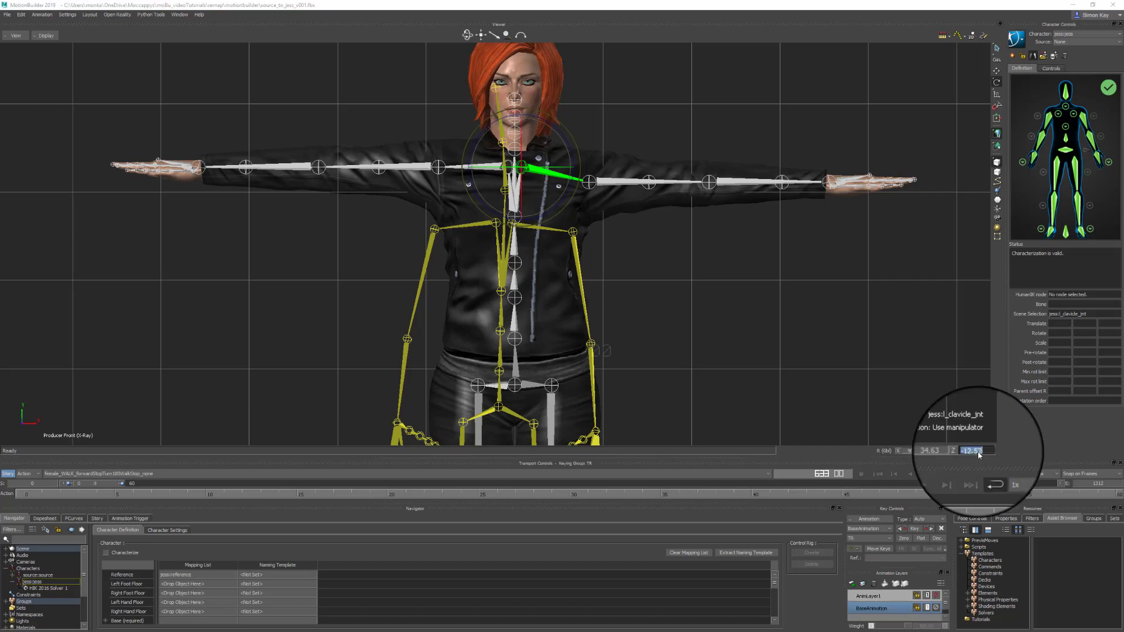
{"action": "type", "text": "0"}
{"action": "key", "text": "Return"}
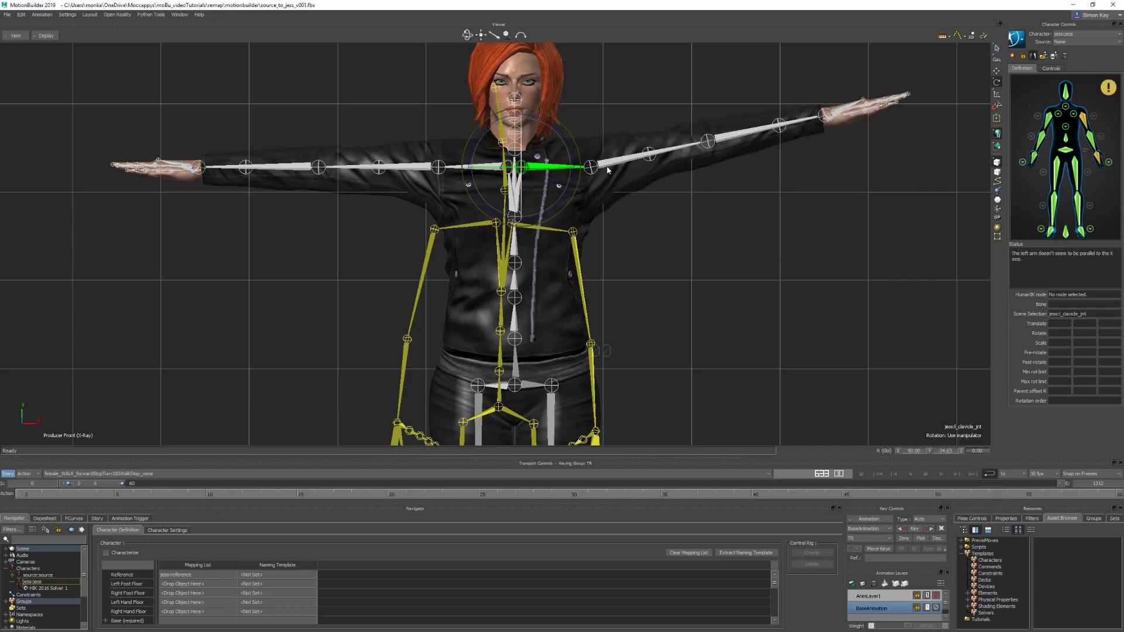
Step: Set the Z rotation of jess's left shoulder joint to 0 to level the left arm
{"action": "left_click", "coordinate": [609, 167]}
{"action": "double_click", "coordinate": [972, 452]}
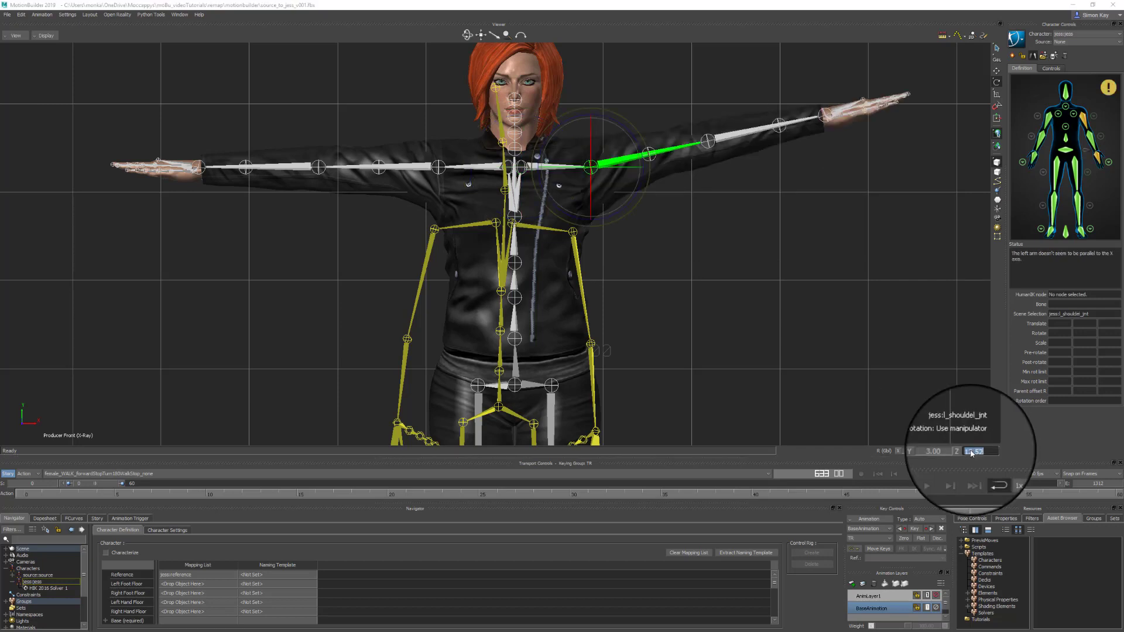
{"action": "type", "text": "0"}
{"action": "key", "text": "Return"}
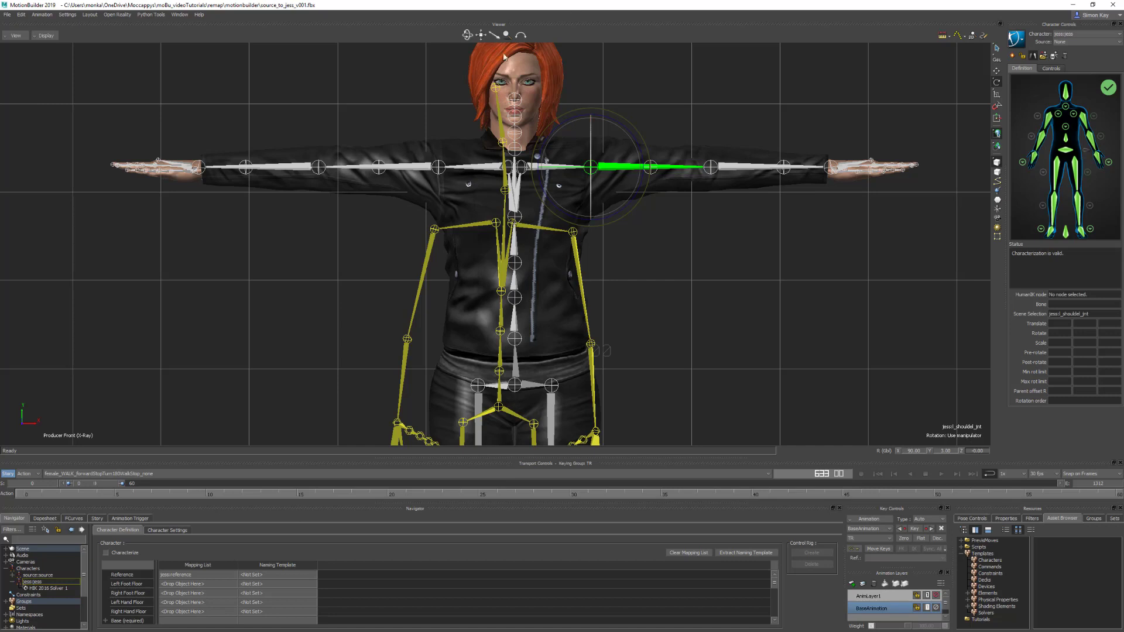
Step: Characterize jess again as a biped and activate her Character input with source:source as the input source
{"action": "left_click", "coordinate": [108, 554]}
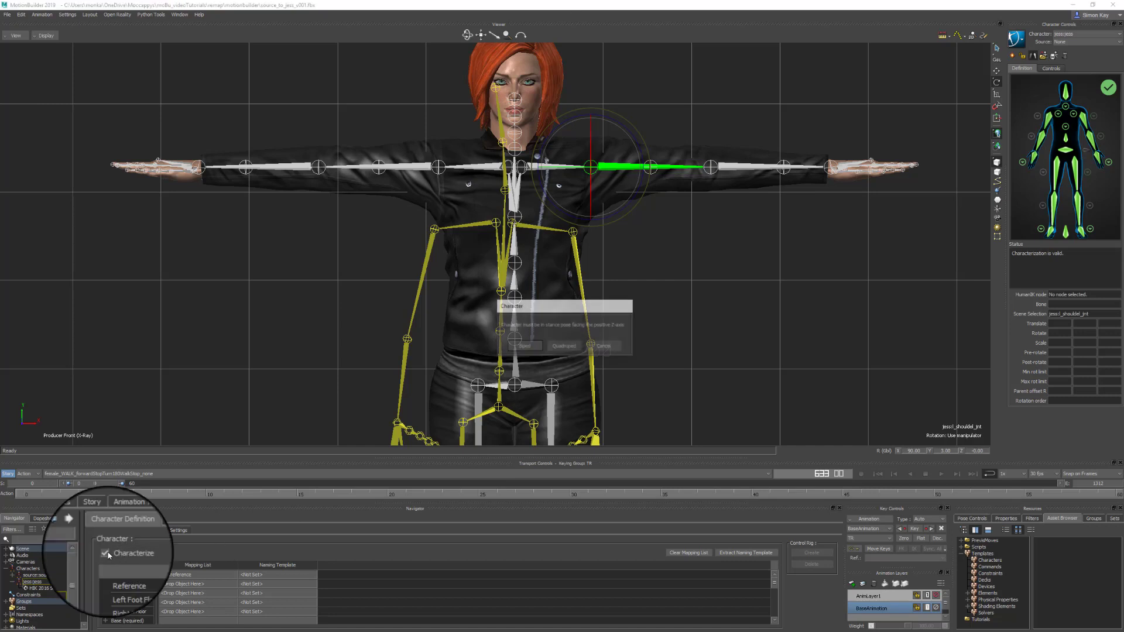
{"action": "left_click", "coordinate": [539, 349]}
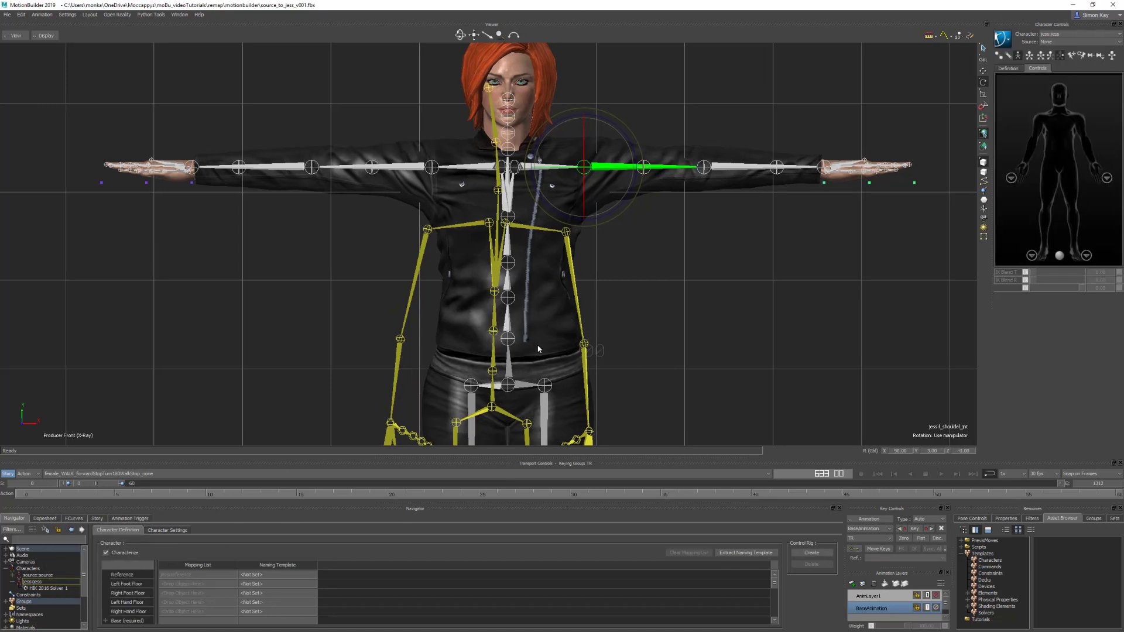
{"action": "left_click", "coordinate": [177, 531]}
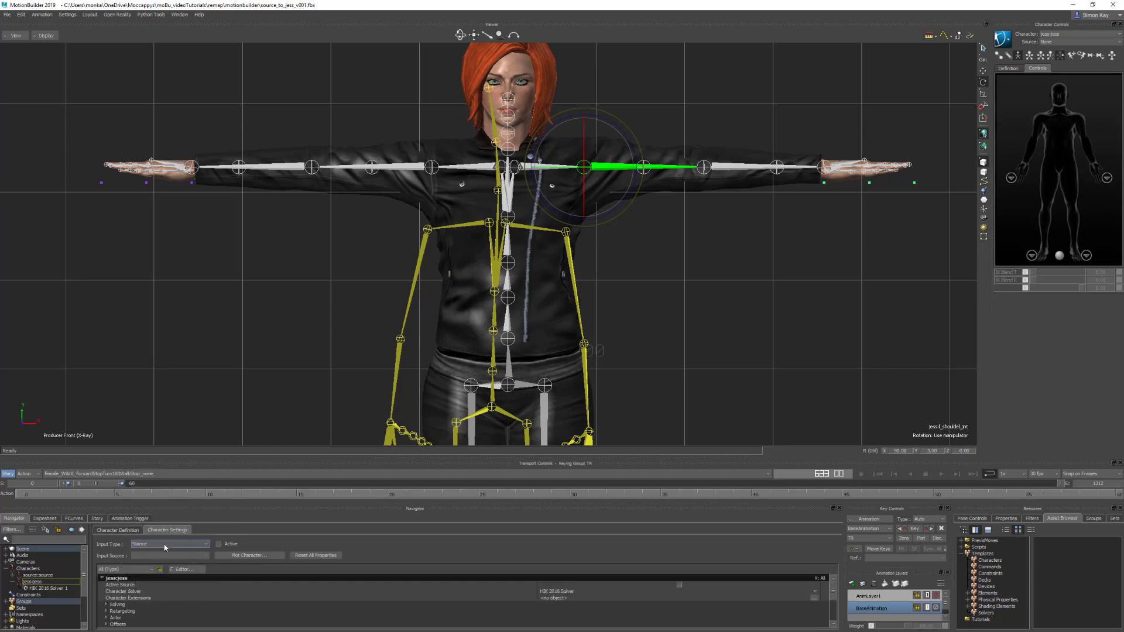
{"action": "left_click", "coordinate": [165, 547]}
{"action": "left_click", "coordinate": [153, 563]}
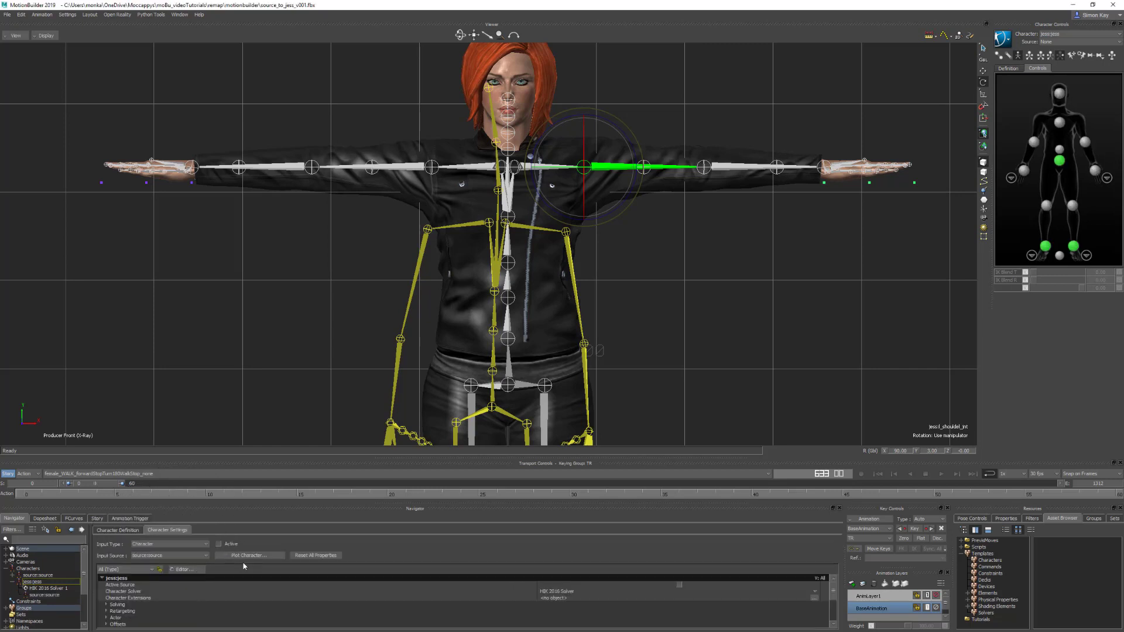
{"action": "left_click", "coordinate": [220, 544]}
{"action": "key", "text": "ctrl+a"}
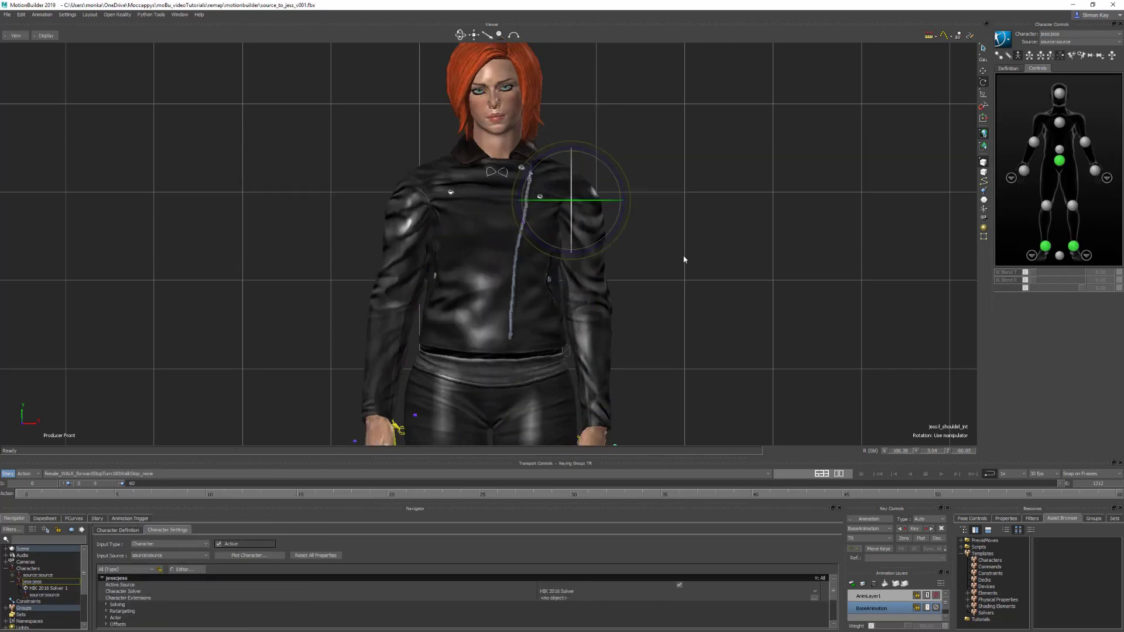
{"action": "left_click", "coordinate": [684, 258]}
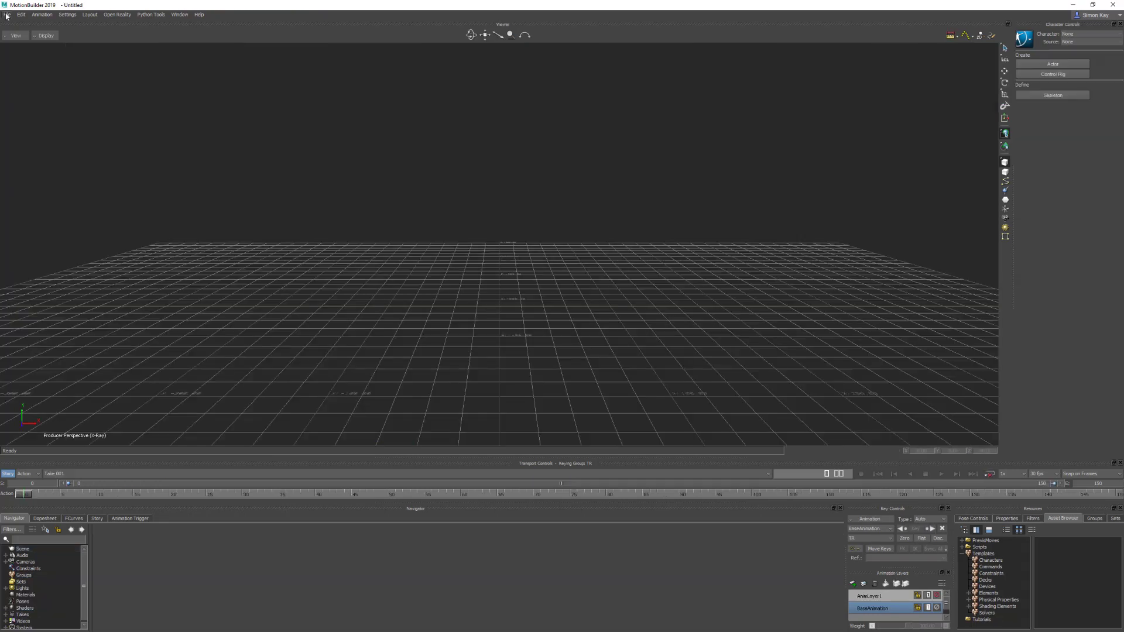
Step: Open the scene file source_to_jess_v001 without saving the current untitled scene, accepting the open options
{"action": "left_click", "coordinate": [7, 15]}
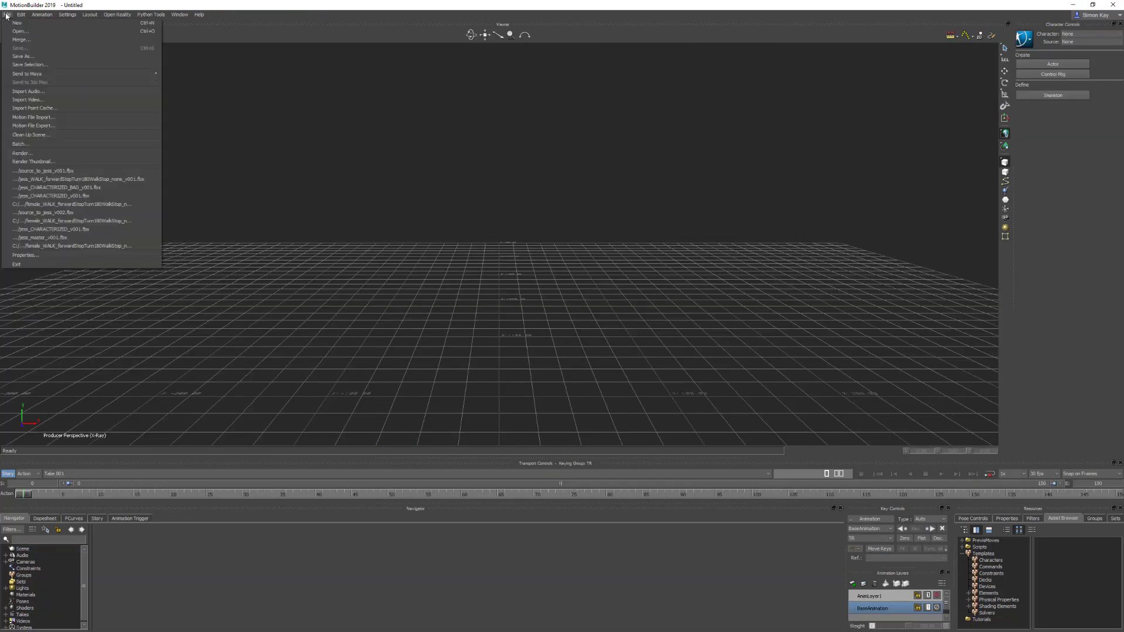
{"action": "left_click", "coordinate": [23, 31]}
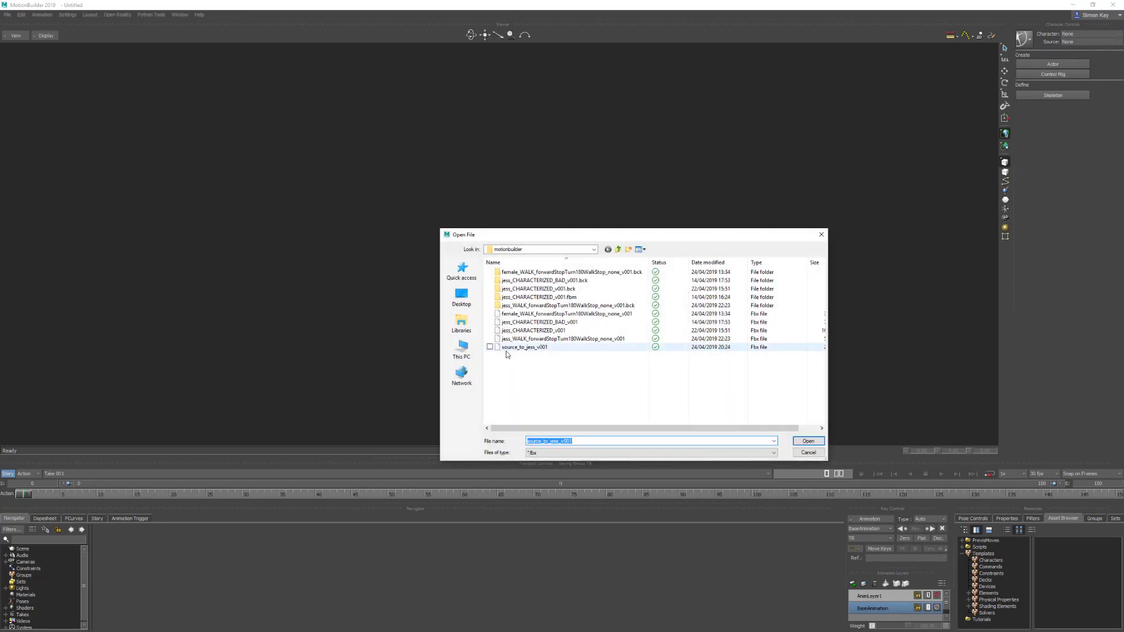
{"action": "left_click", "coordinate": [521, 348]}
{"action": "left_click", "coordinate": [808, 441]}
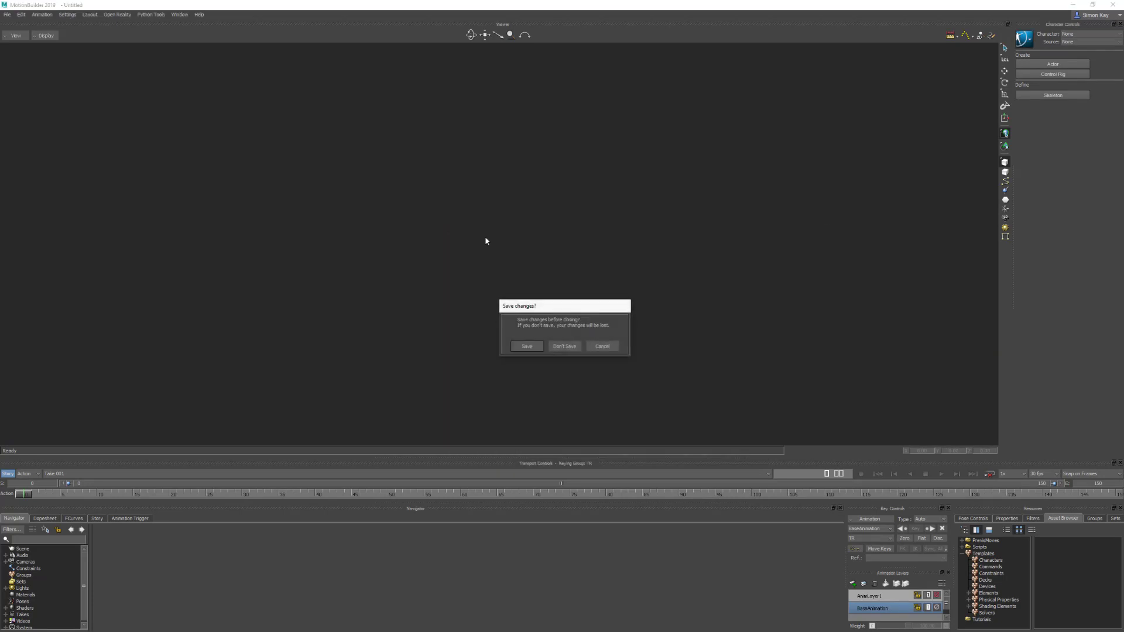
{"action": "left_click", "coordinate": [562, 346]}
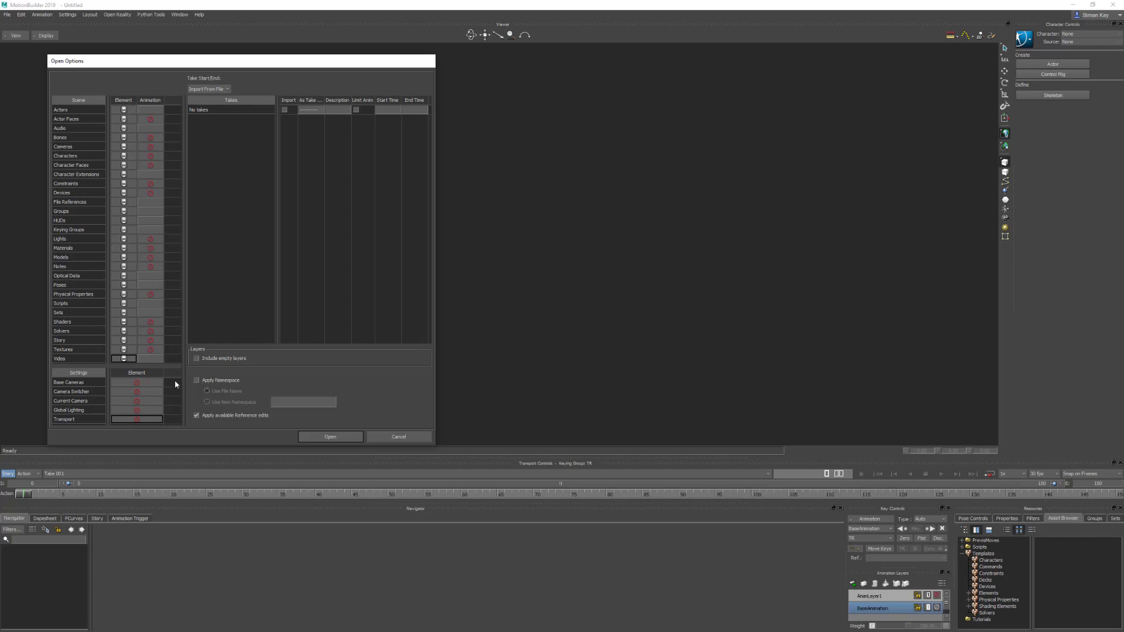
{"action": "key", "text": "Return"}
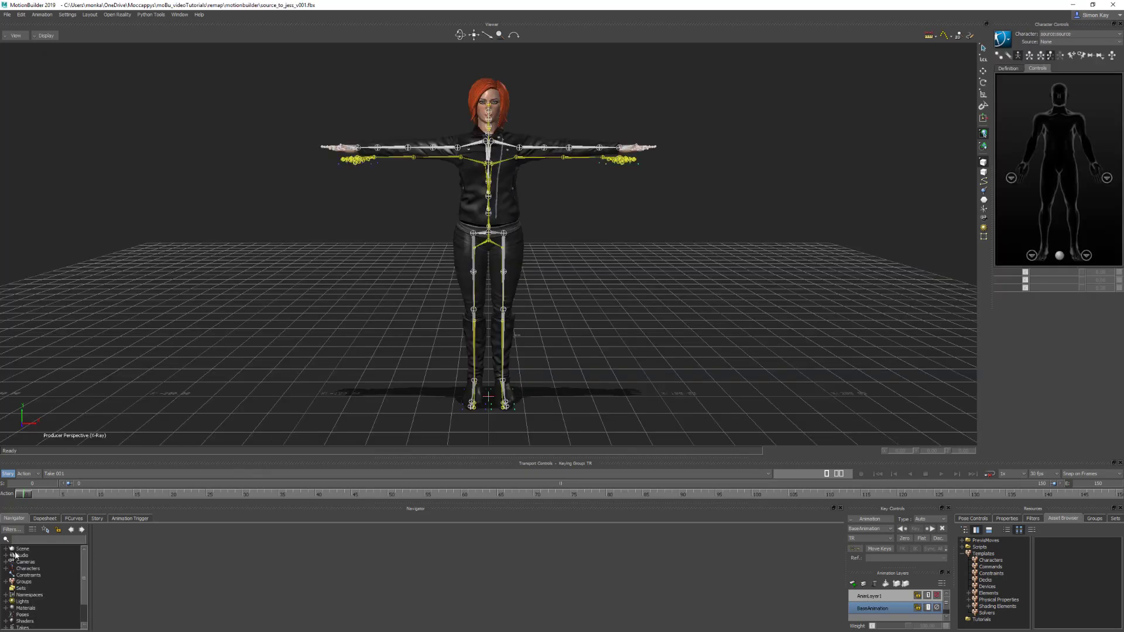
Step: Set the jess character's input type to Stance and deactivate its input
{"action": "left_click", "coordinate": [7, 568]}
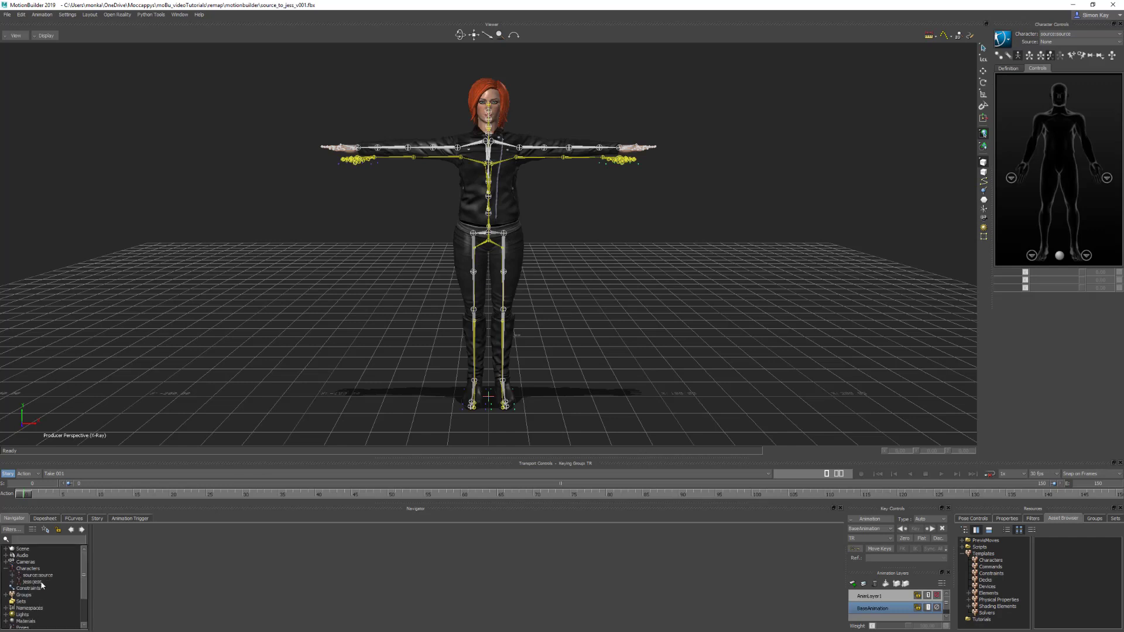
{"action": "left_click", "coordinate": [36, 582]}
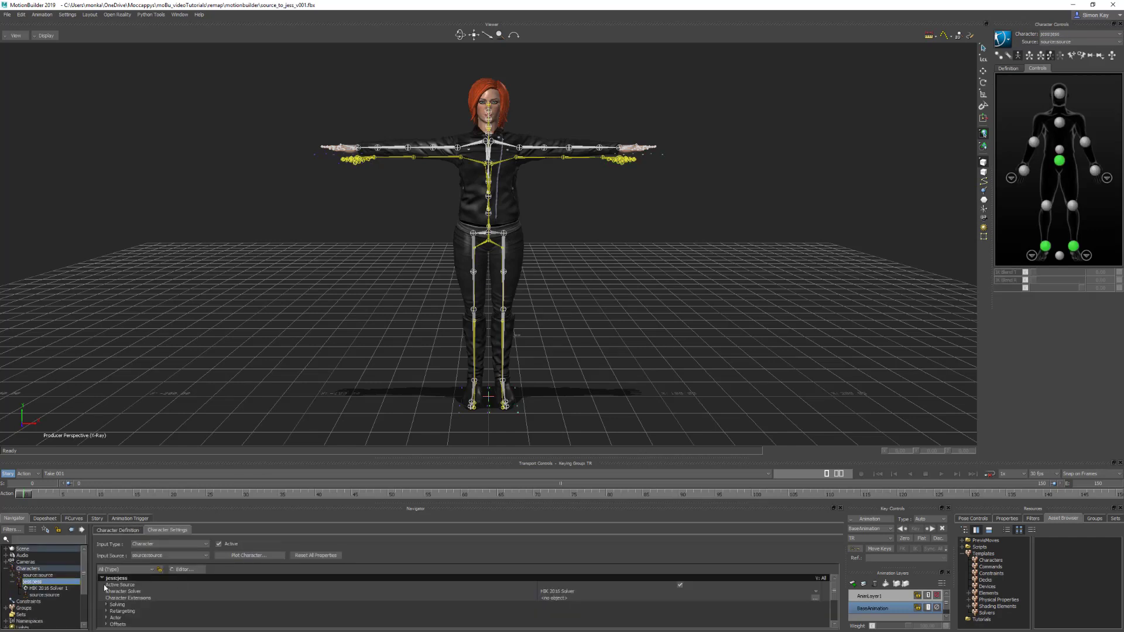
{"action": "left_click", "coordinate": [169, 544]}
{"action": "left_click", "coordinate": [145, 578]}
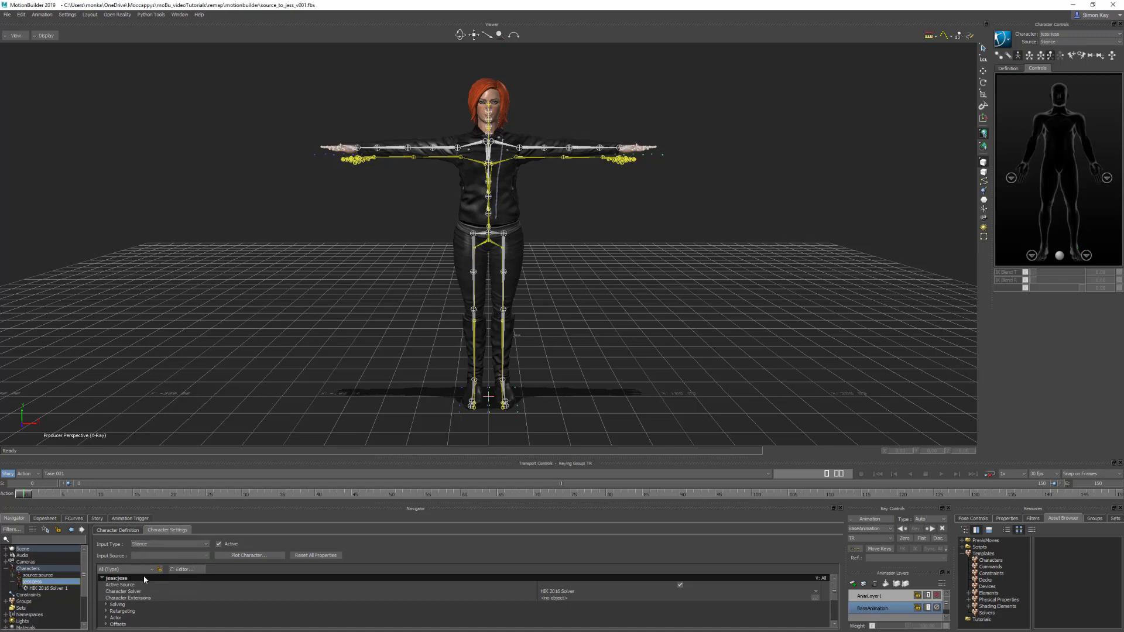
{"action": "left_click", "coordinate": [221, 544]}
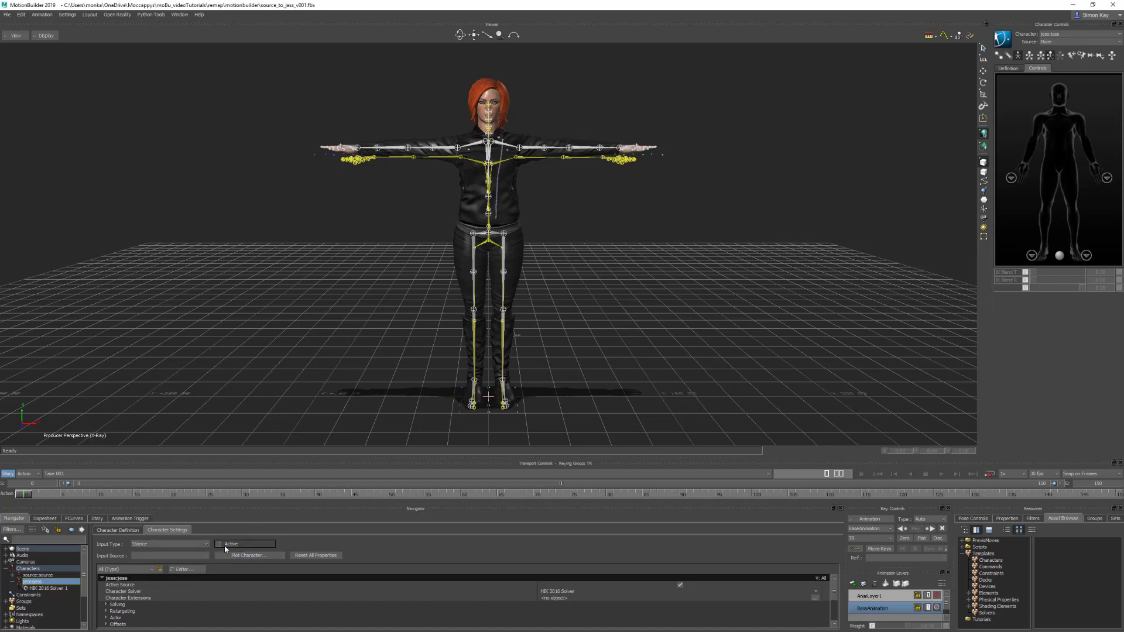
Step: Remove the characterization from the jess character in the reopened scene
{"action": "left_click", "coordinate": [126, 531]}
{"action": "left_click", "coordinate": [106, 553]}
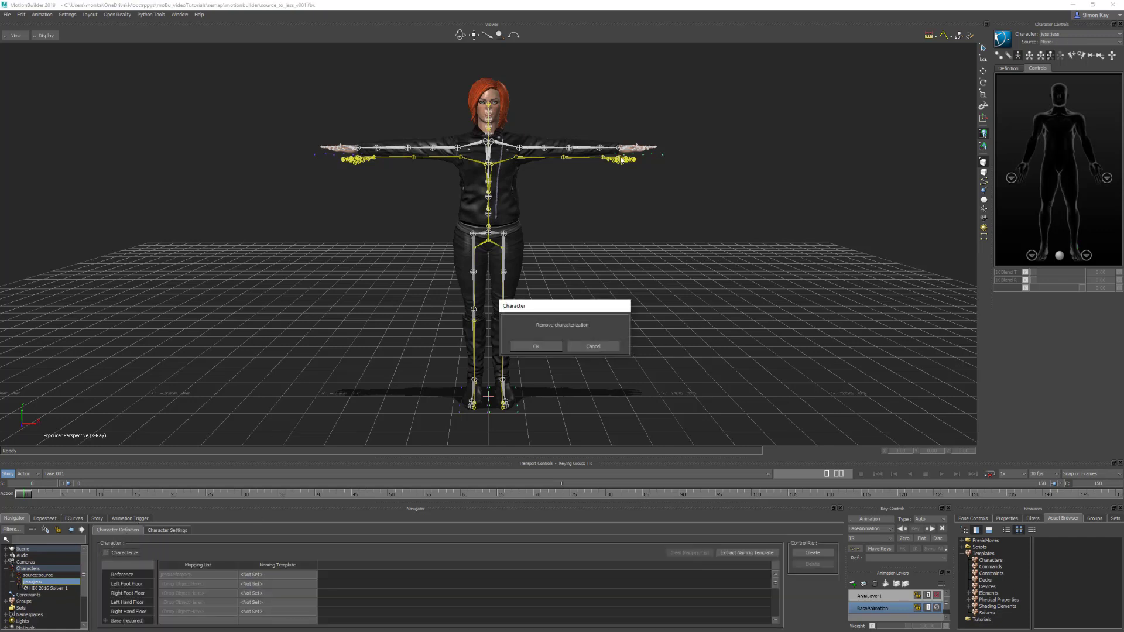
{"action": "left_click", "coordinate": [537, 346]}
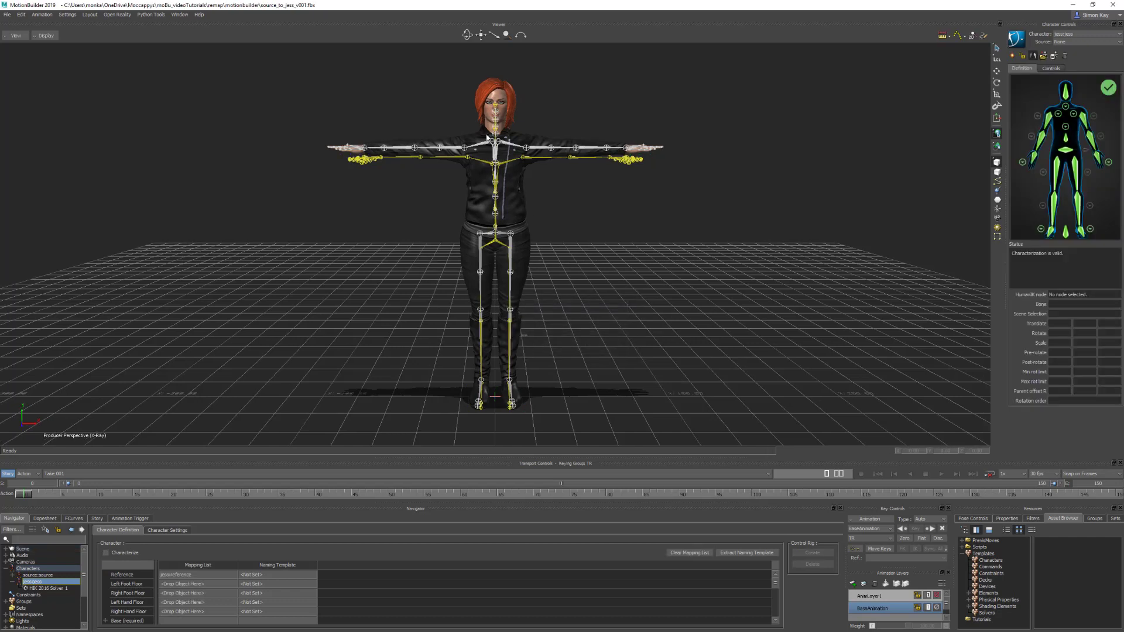
Step: Set the Z rotation of the jess r_clavicle_jnt joint to 0
{"action": "left_click", "coordinate": [480, 147]}
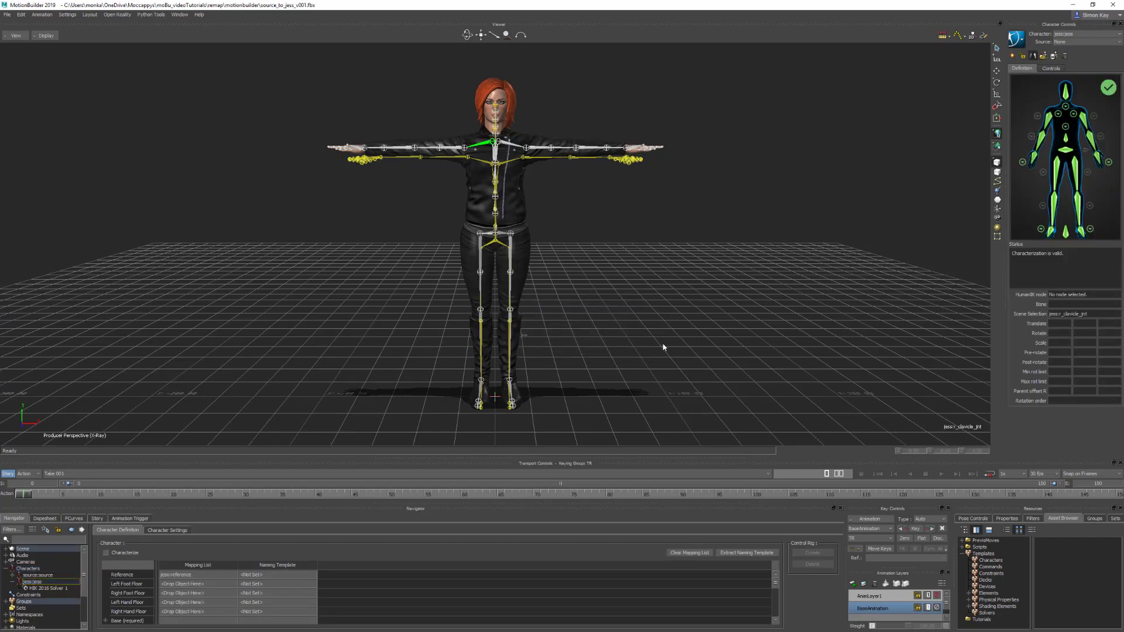
{"action": "key", "text": "e"}
{"action": "double_click", "coordinate": [974, 452]}
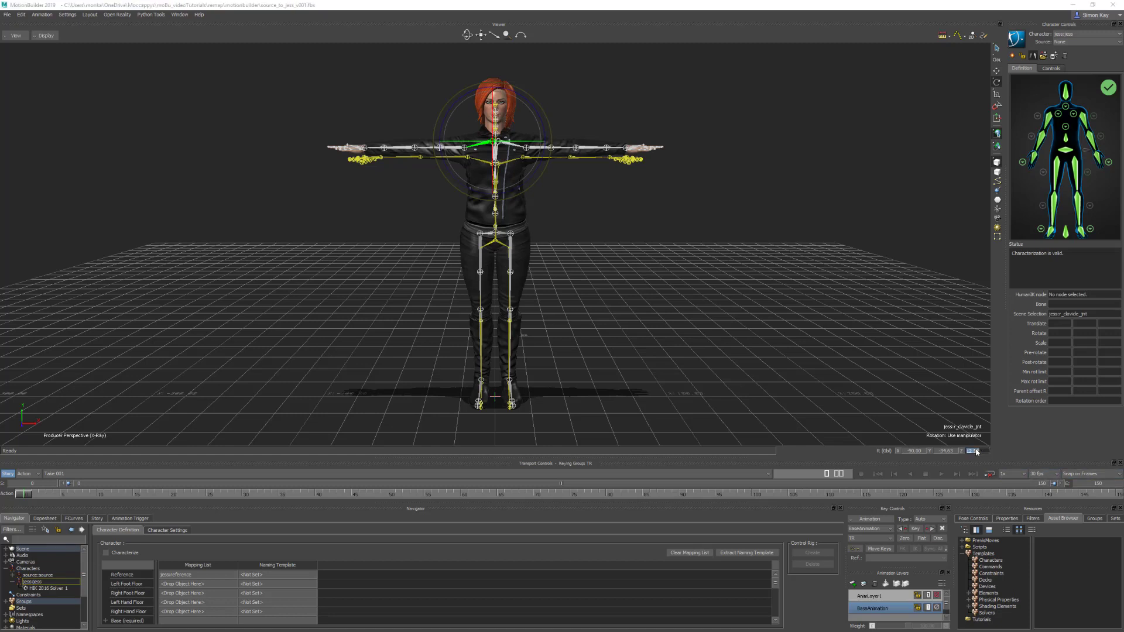
{"action": "type", "text": "0"}
{"action": "key", "text": "Return"}
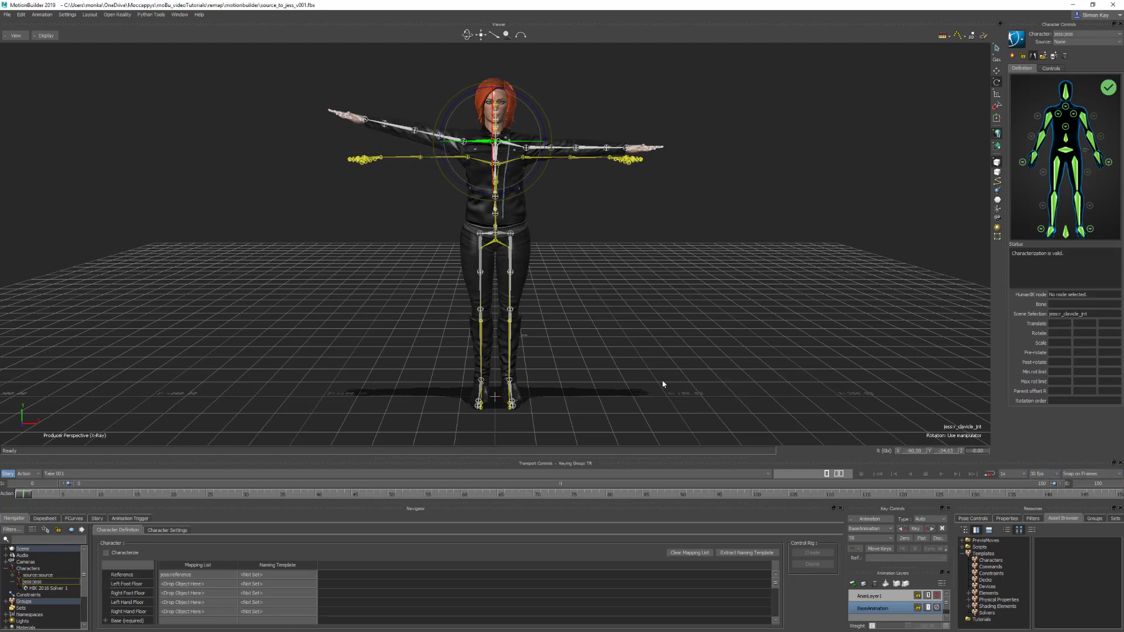
Step: Set the Z rotation of the jess r_shoulder_jnt joint to 0
{"action": "left_click", "coordinate": [447, 142]}
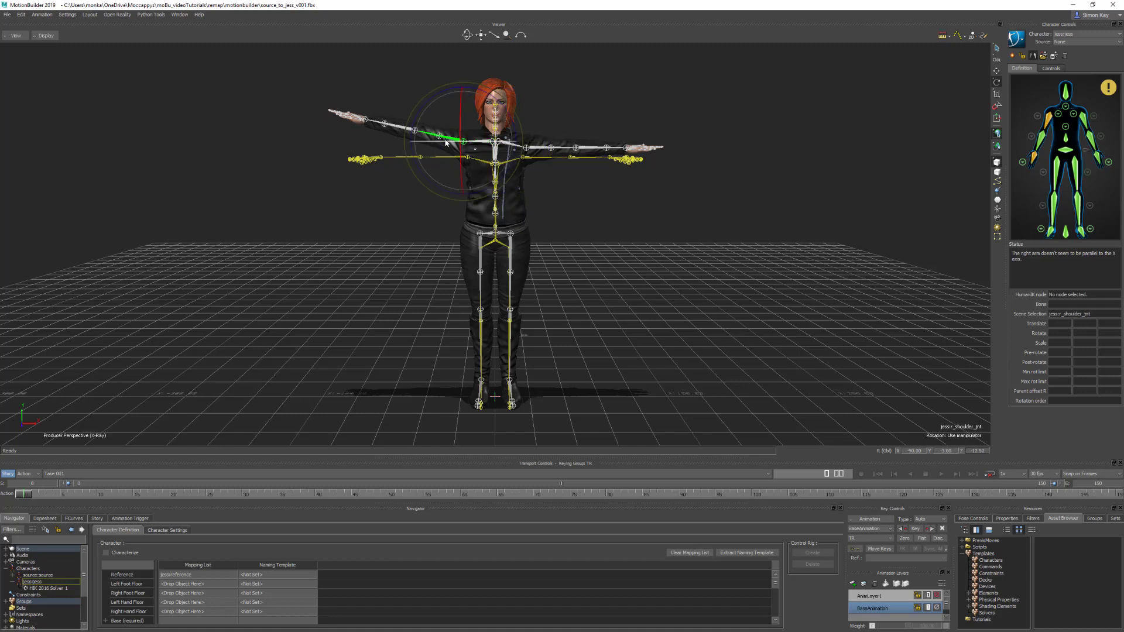
{"action": "double_click", "coordinate": [976, 451]}
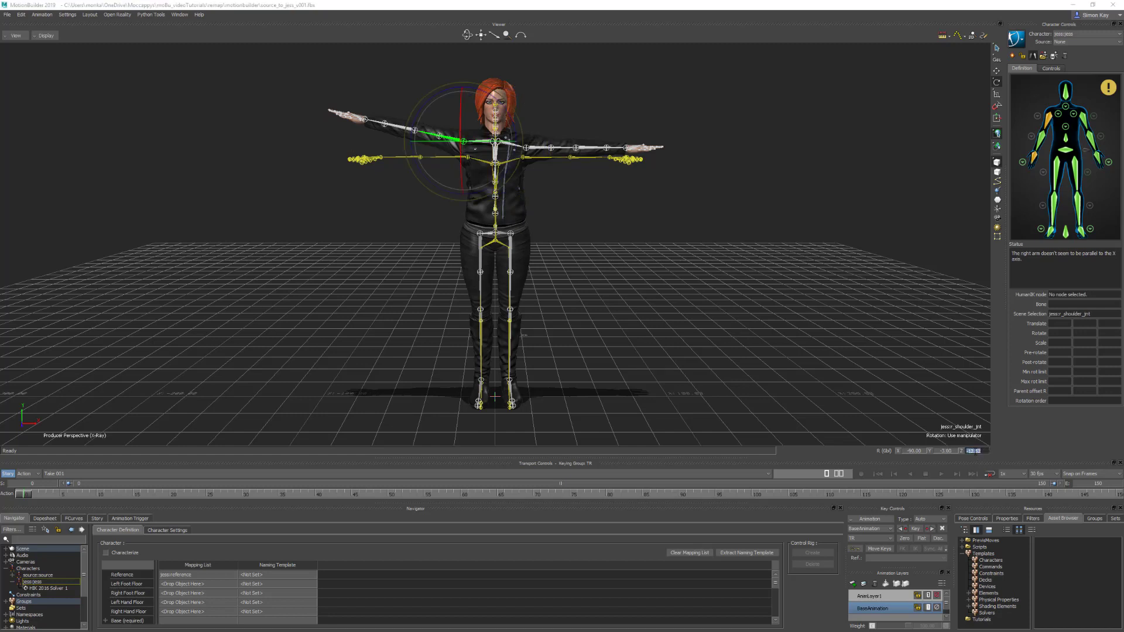
{"action": "type", "text": "0"}
{"action": "key", "text": "Return"}
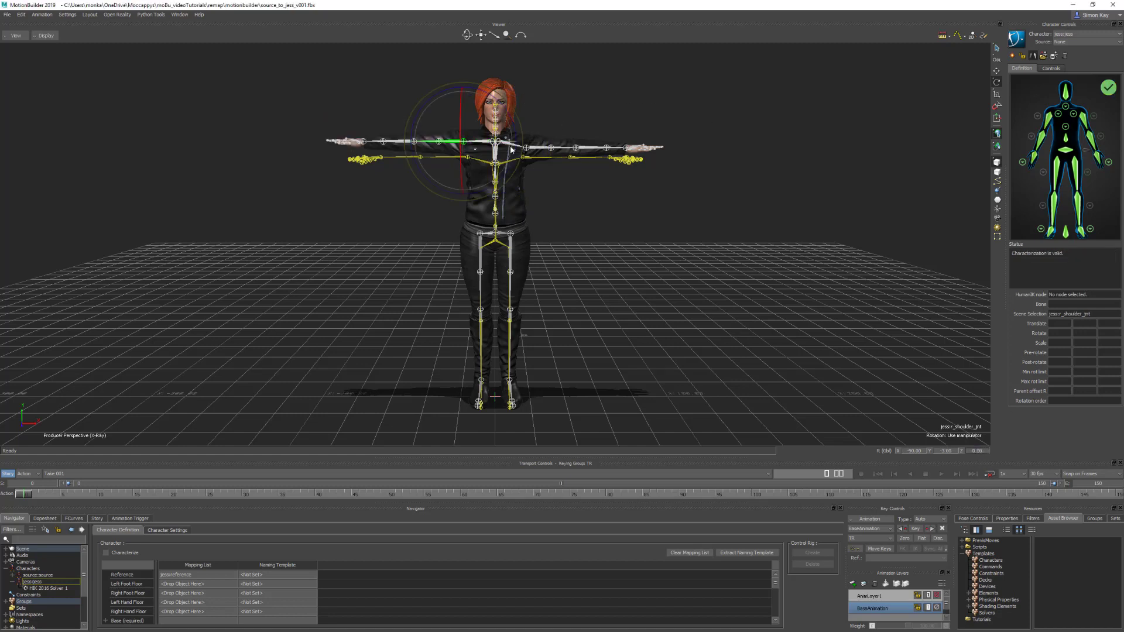
Step: Set the Z rotation of the jess l_clavicle_jnt joint to 0
{"action": "left_click", "coordinate": [509, 148]}
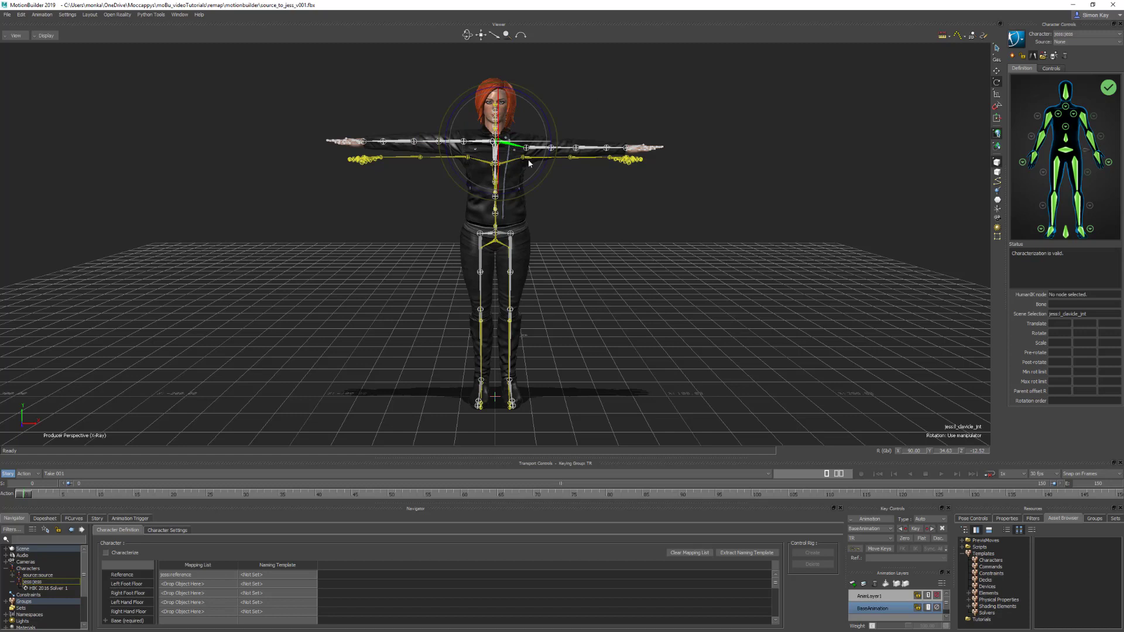
{"action": "double_click", "coordinate": [978, 452]}
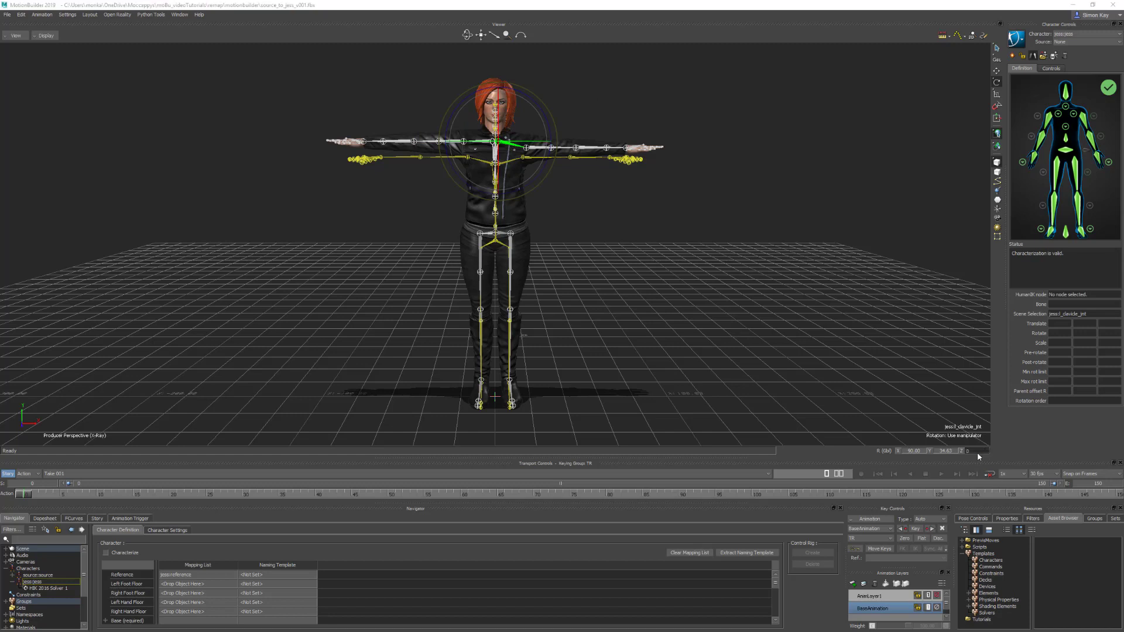
{"action": "type", "text": "00"}
{"action": "key", "text": "Return"}
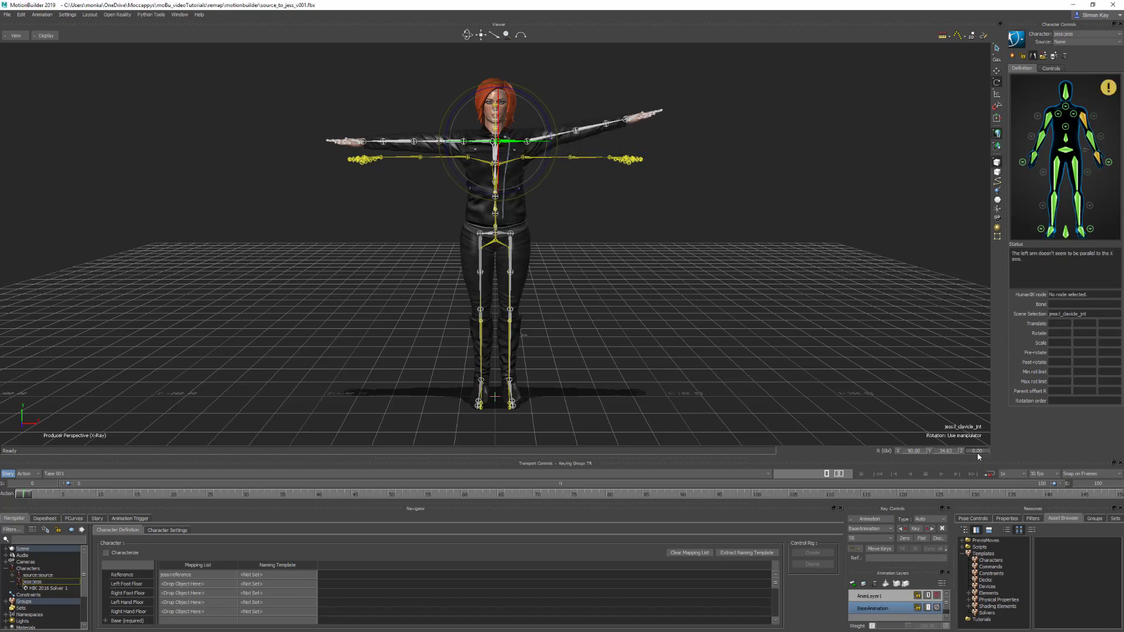
Step: Set the Z rotation of the jess l_shoulder_jnt joint to 0
{"action": "key", "text": "Down"}
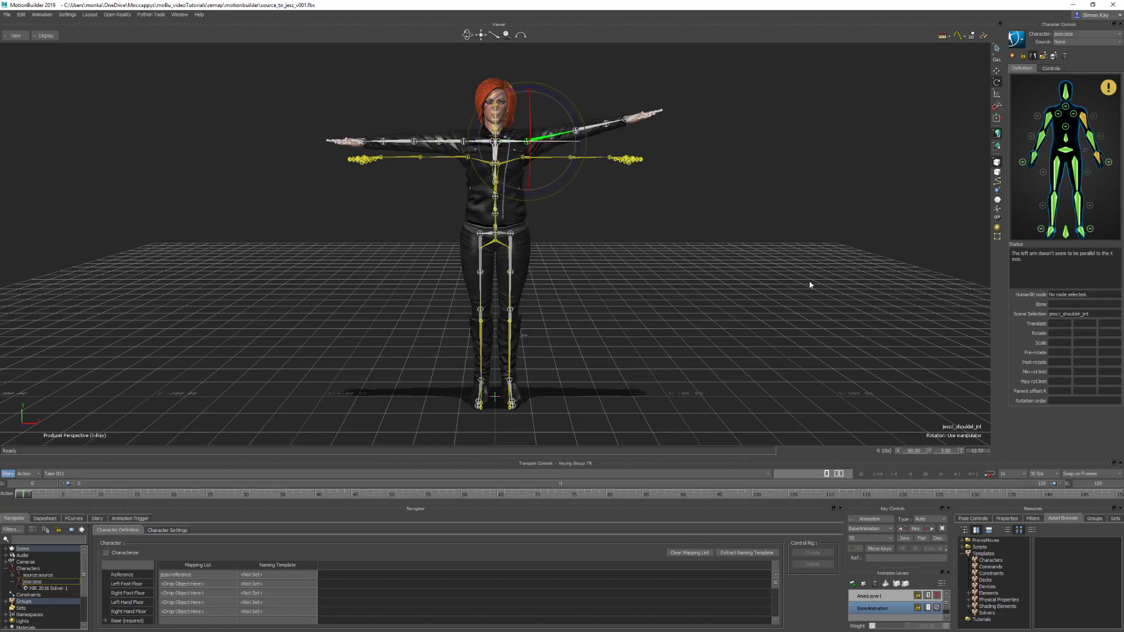
{"action": "left_click", "coordinate": [984, 452]}
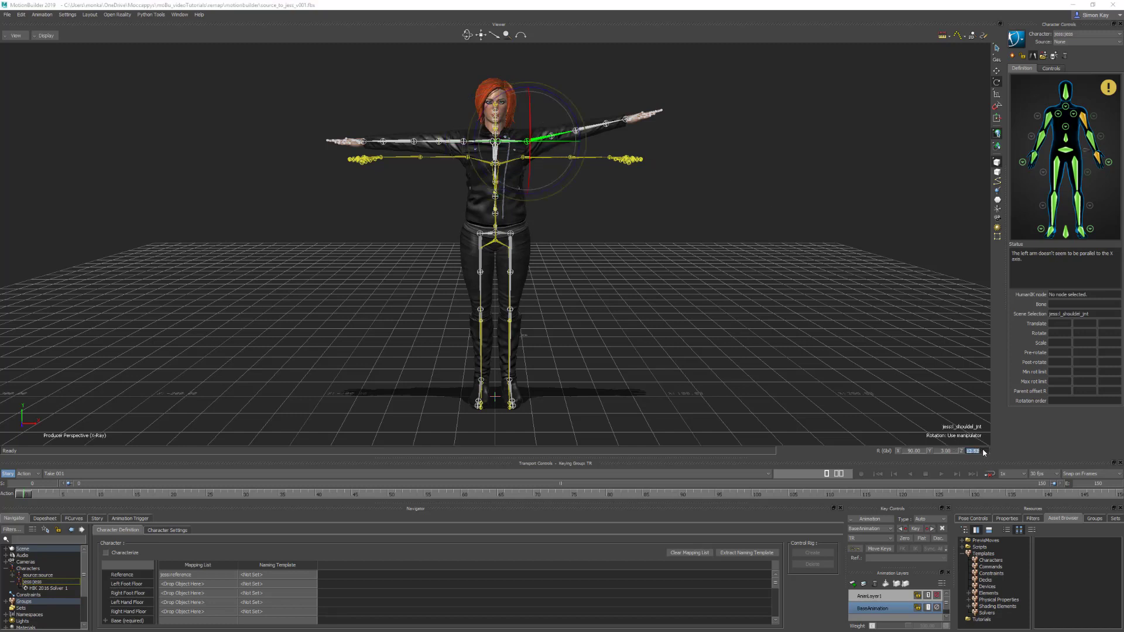
{"action": "type", "text": "0"}
{"action": "key", "text": "Return"}
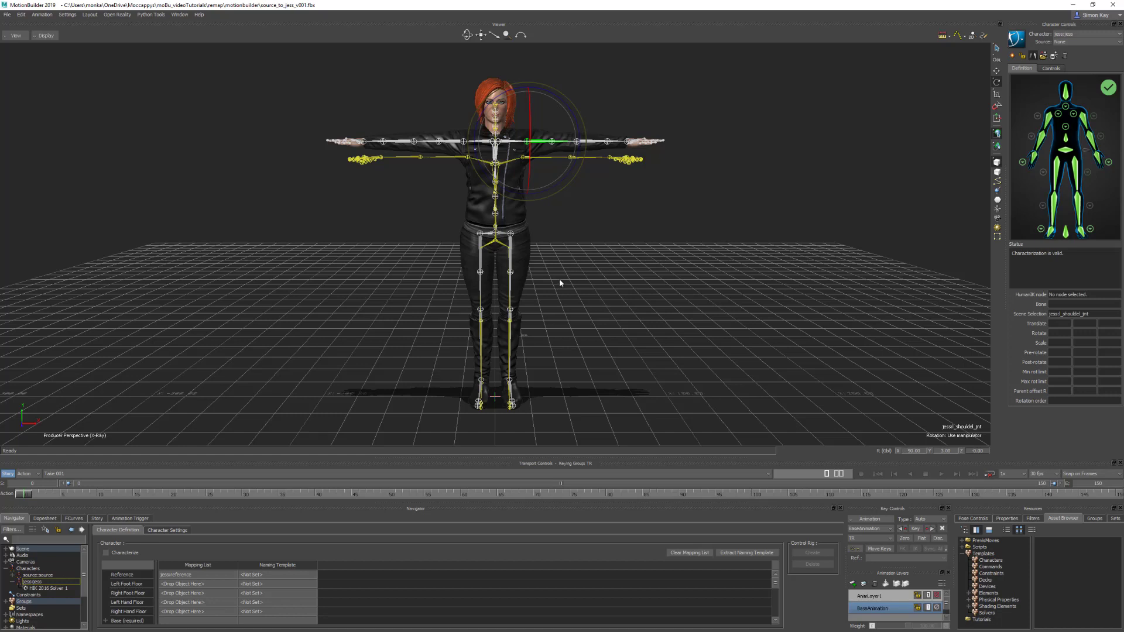
Step: Characterize jess as a biped and activate the source character as her Character-type input
{"action": "left_click", "coordinate": [106, 553]}
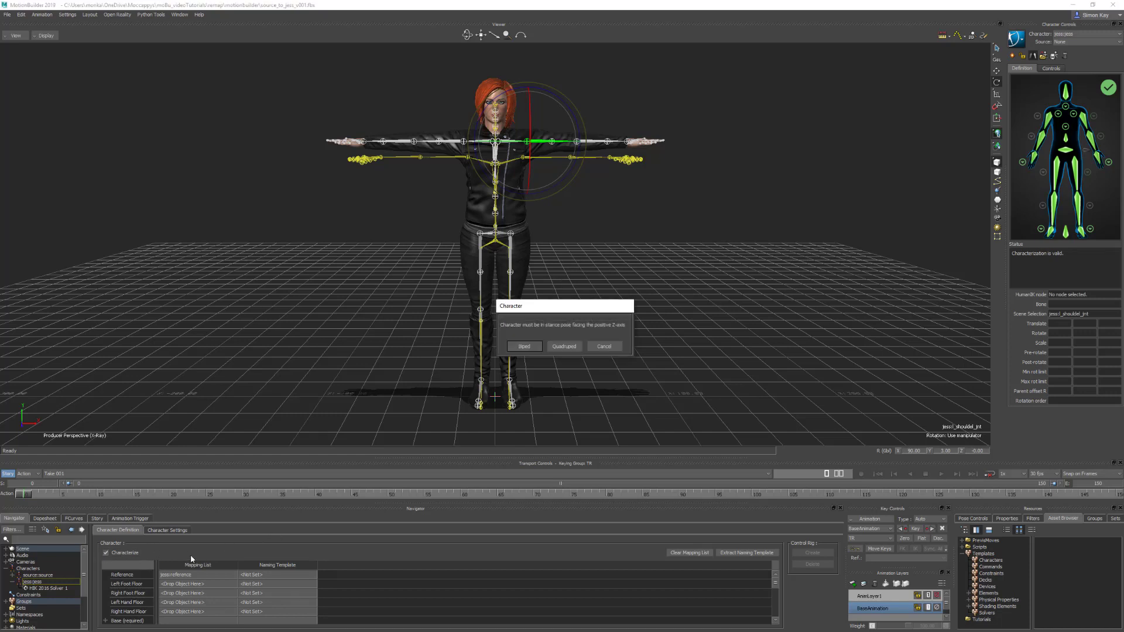
{"action": "left_click", "coordinate": [531, 349]}
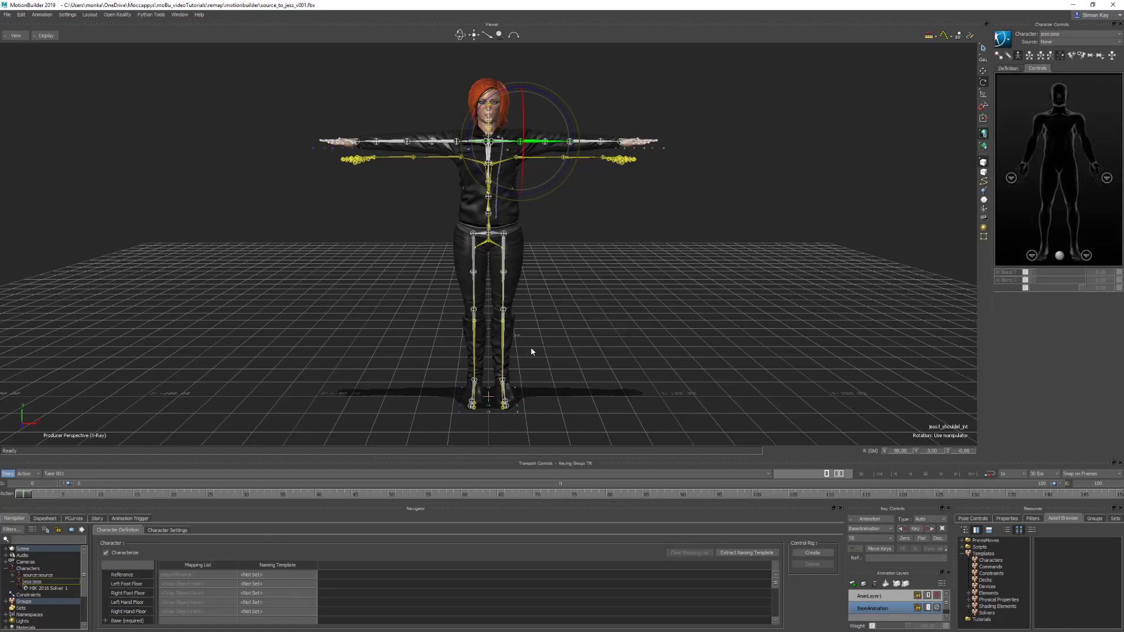
{"action": "left_click", "coordinate": [175, 531]}
{"action": "left_click", "coordinate": [168, 545]}
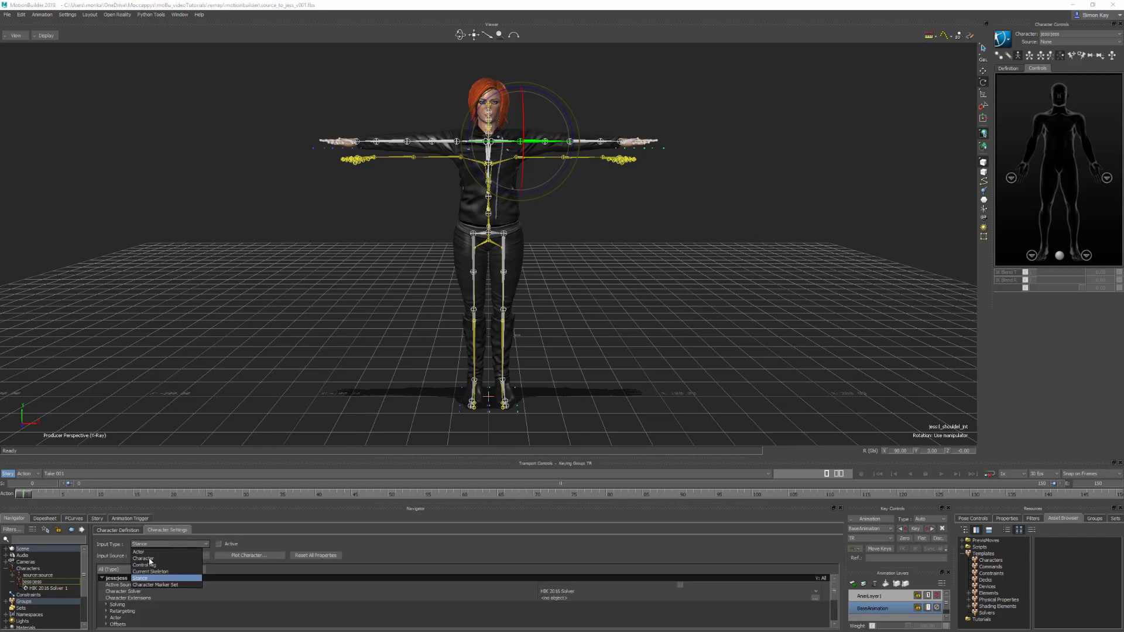
{"action": "left_click", "coordinate": [150, 562]}
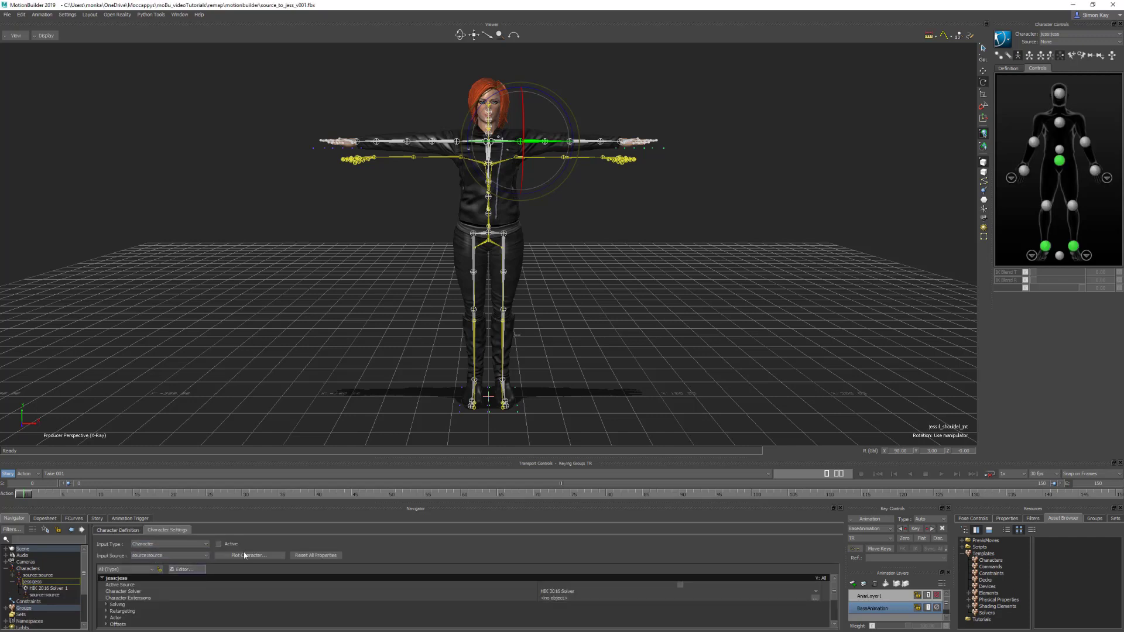
{"action": "left_click", "coordinate": [220, 544]}
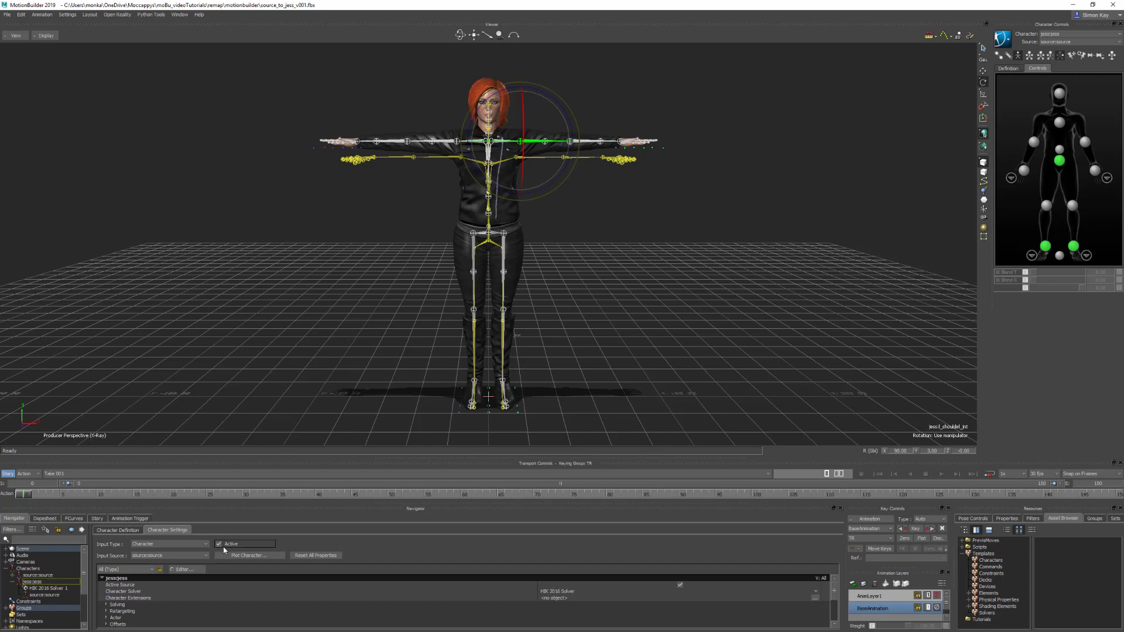
Step: Save the corrected scene in the motionbuilder folder as source_to_jess_v002
{"action": "left_click", "coordinate": [10, 15]}
{"action": "left_click", "coordinate": [27, 61]}
{"action": "left_click", "coordinate": [527, 349]}
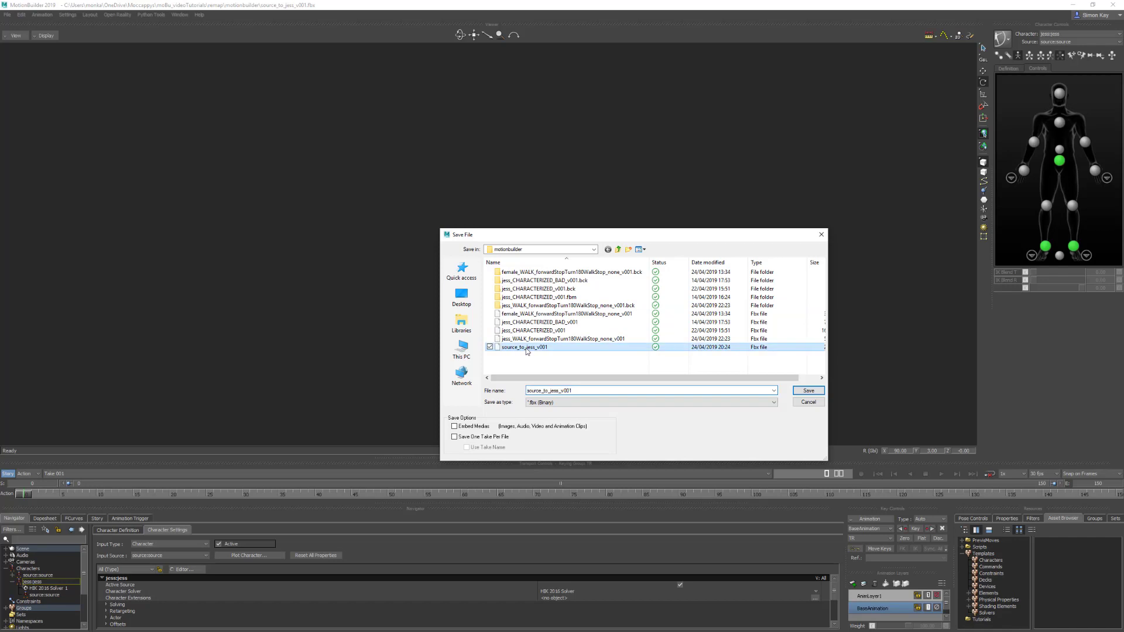
{"action": "double_click", "coordinate": [571, 391]}
{"action": "left_click_drag", "start_coordinate": [570, 391], "coordinate": [580, 392]}
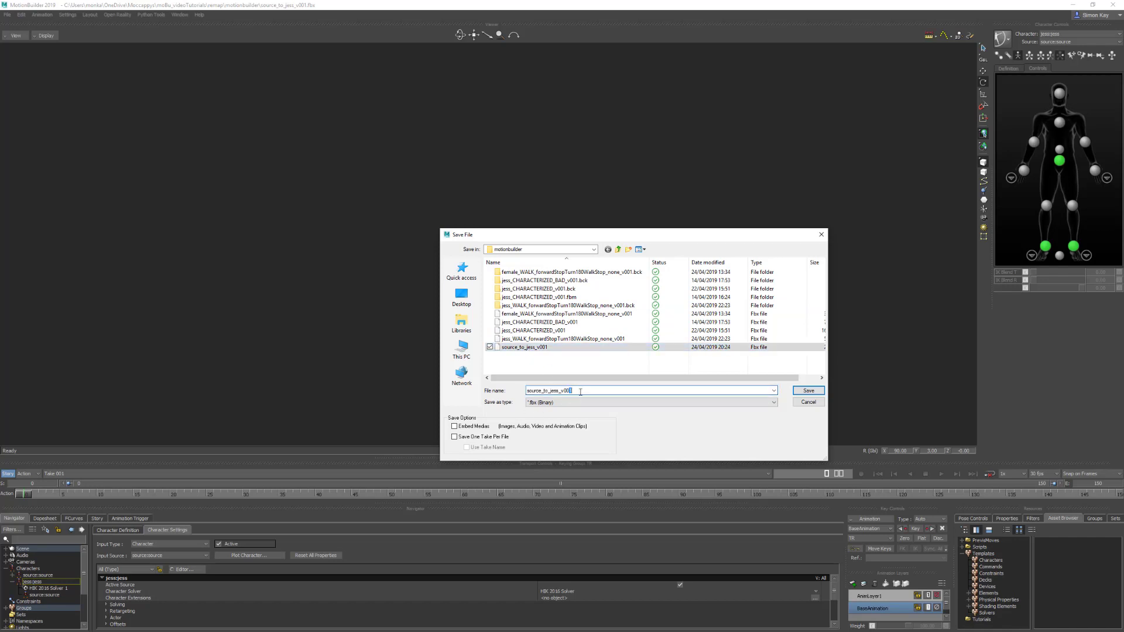
{"action": "type", "text": "2"}
{"action": "left_click", "coordinate": [808, 391]}
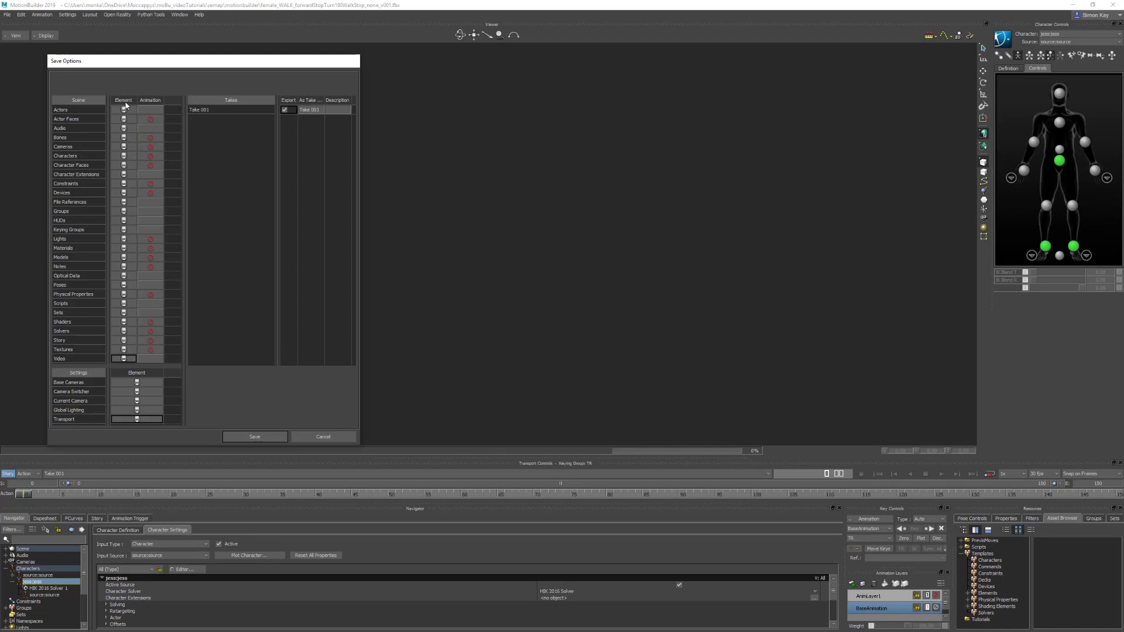
Step: Set the save options to discard all animation and save all settings, and complete the save
{"action": "right_click", "coordinate": [150, 100]}
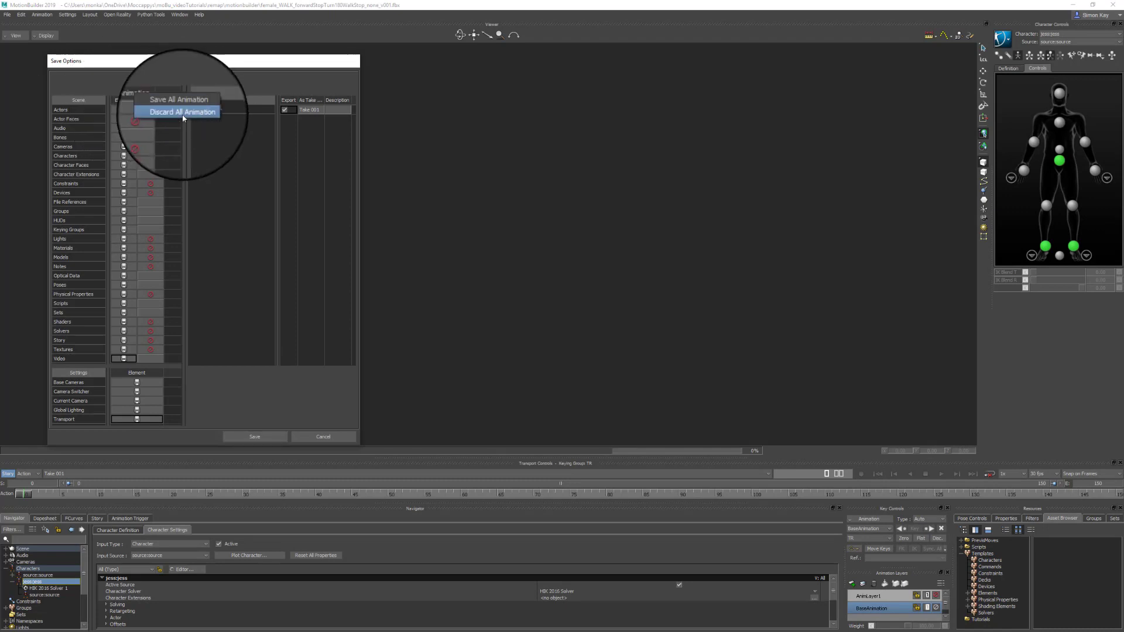
{"action": "left_click", "coordinate": [182, 114]}
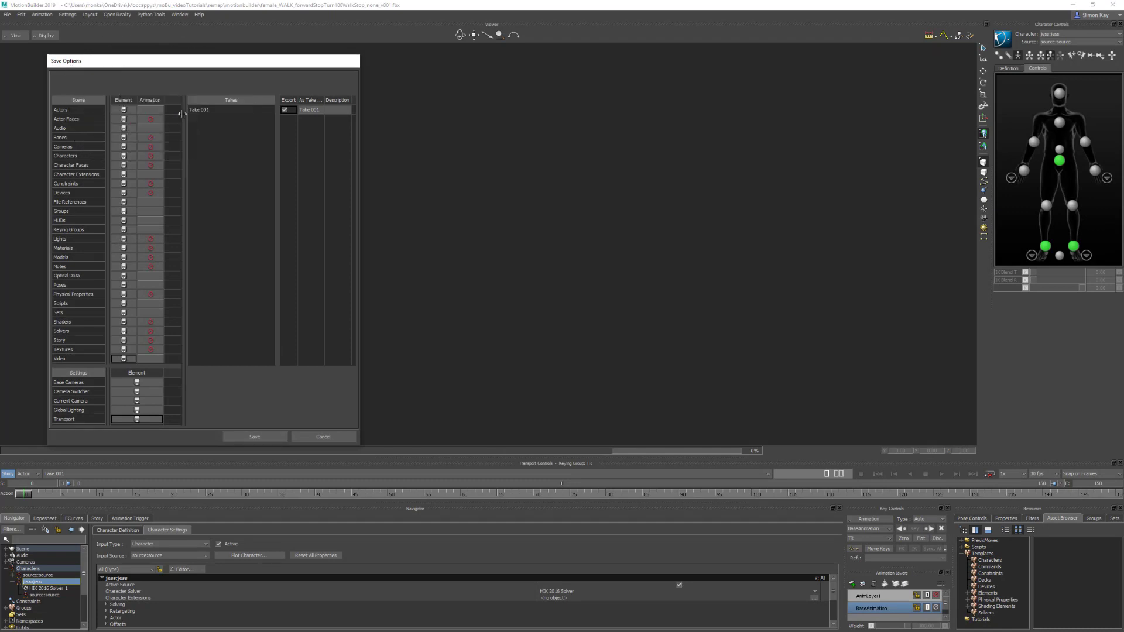
{"action": "right_click", "coordinate": [141, 381]}
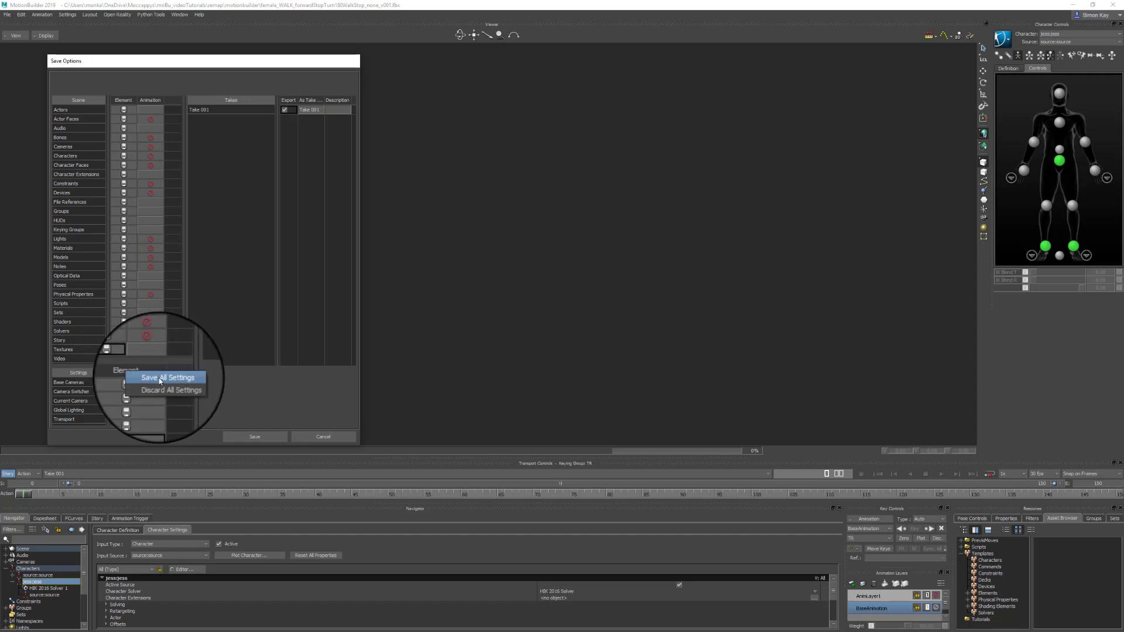
{"action": "left_click", "coordinate": [154, 388]}
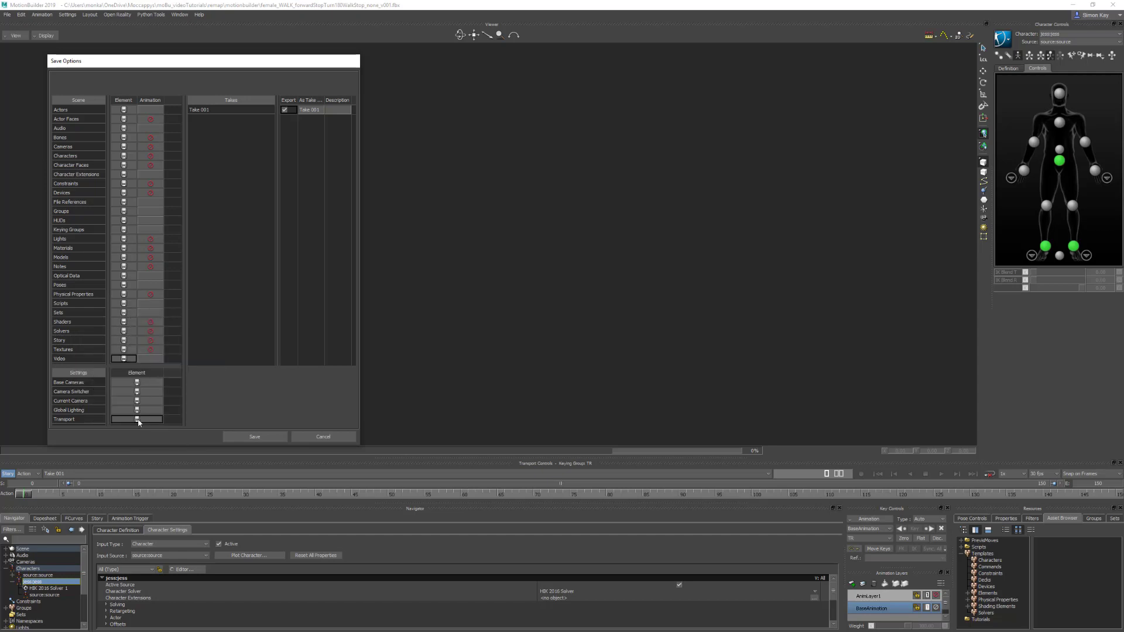
{"action": "left_click", "coordinate": [285, 110]}
{"action": "left_click", "coordinate": [268, 437]}
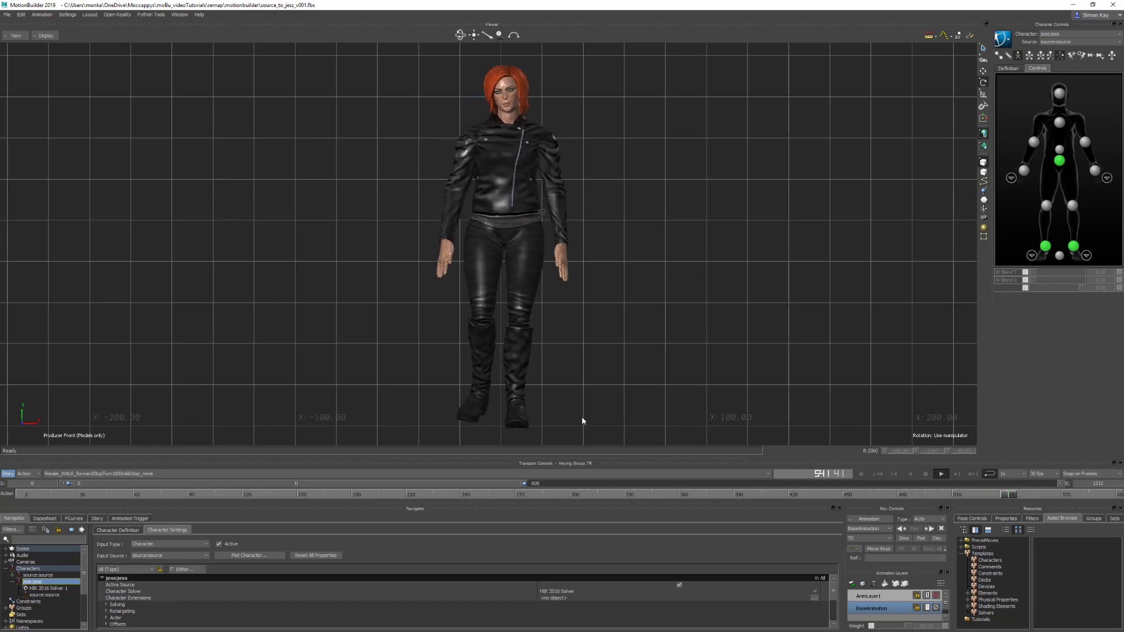
Step: Stop the walk playback, return to the start of the take and display the skeletons in X-Ray mode
{"action": "left_click", "coordinate": [926, 474]}
{"action": "left_click", "coordinate": [880, 474]}
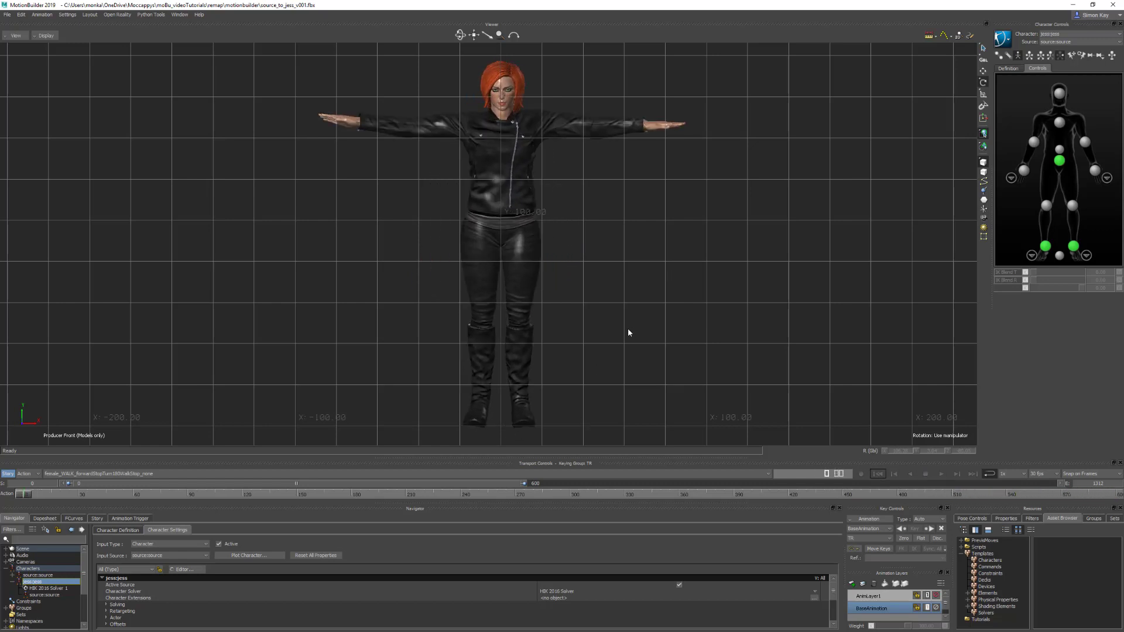
{"action": "key", "text": "ctrl+a"}
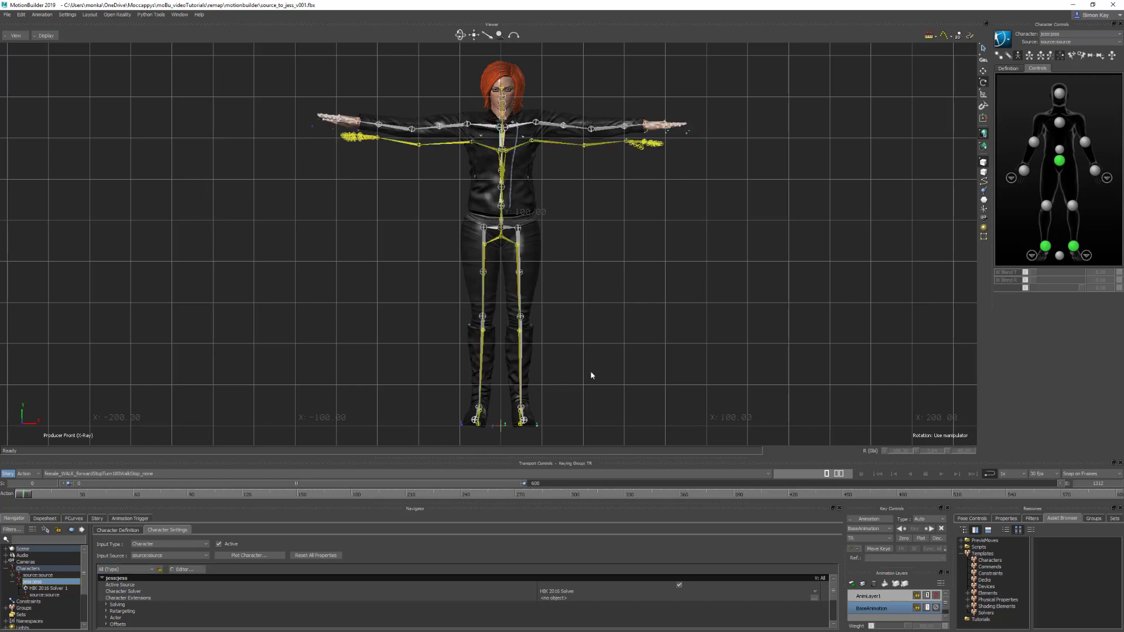
Step: Raise the source character's LeftFoot_IntToeBase floor contact marker to a global Y position of about 0.67
{"action": "key", "text": "t"}
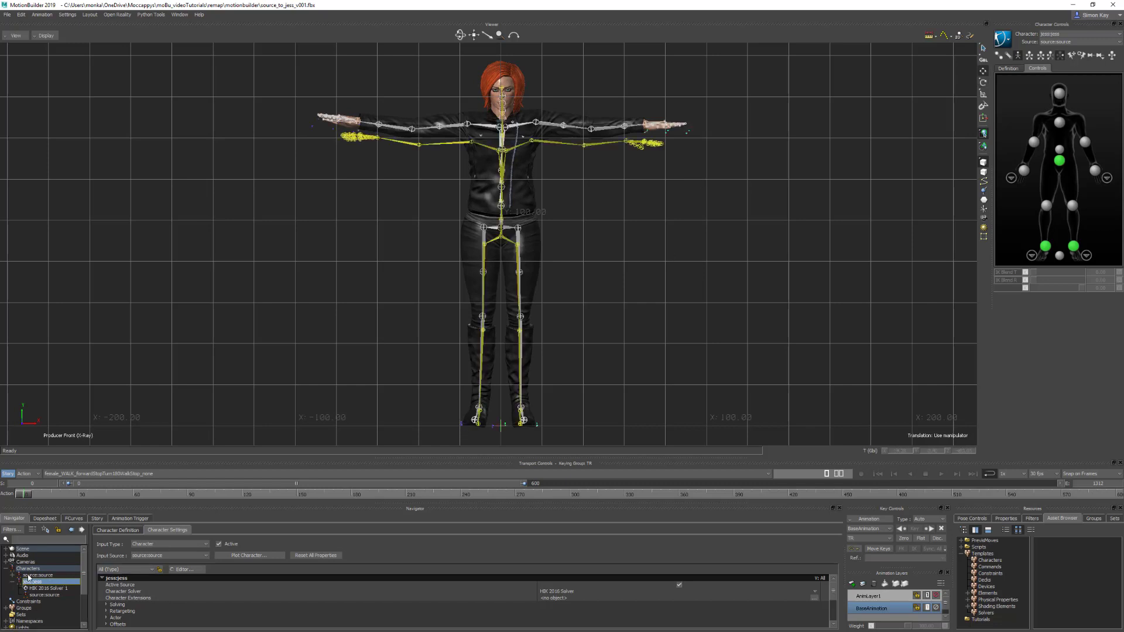
{"action": "left_click", "coordinate": [34, 576]}
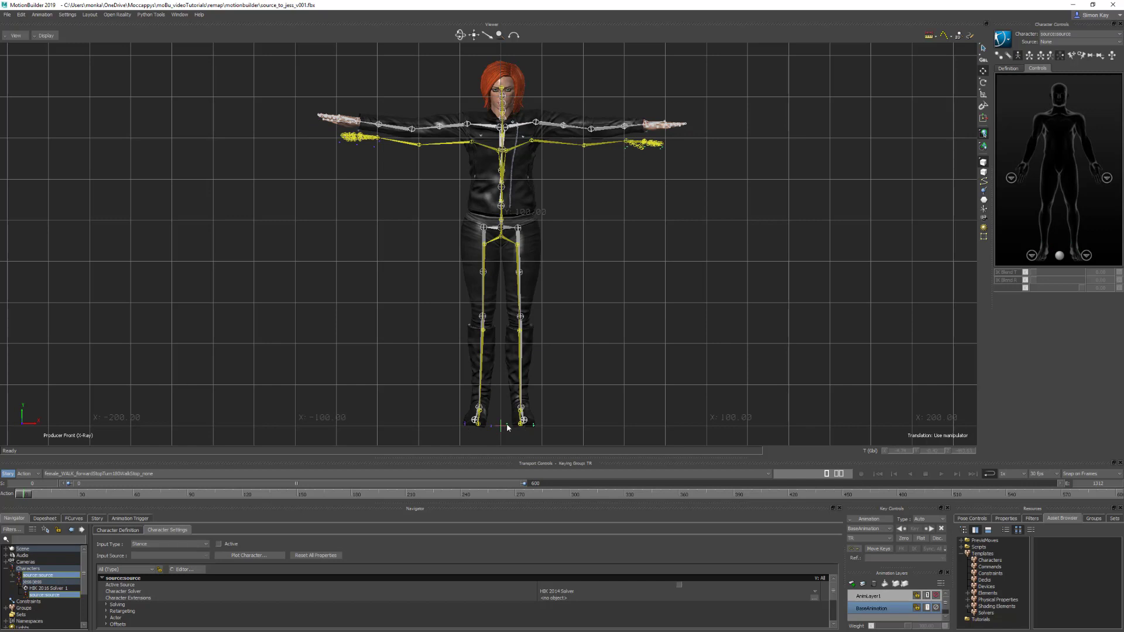
{"action": "scroll", "coordinate": [566, 424], "scroll_direction": "up", "scroll_amount": 10}
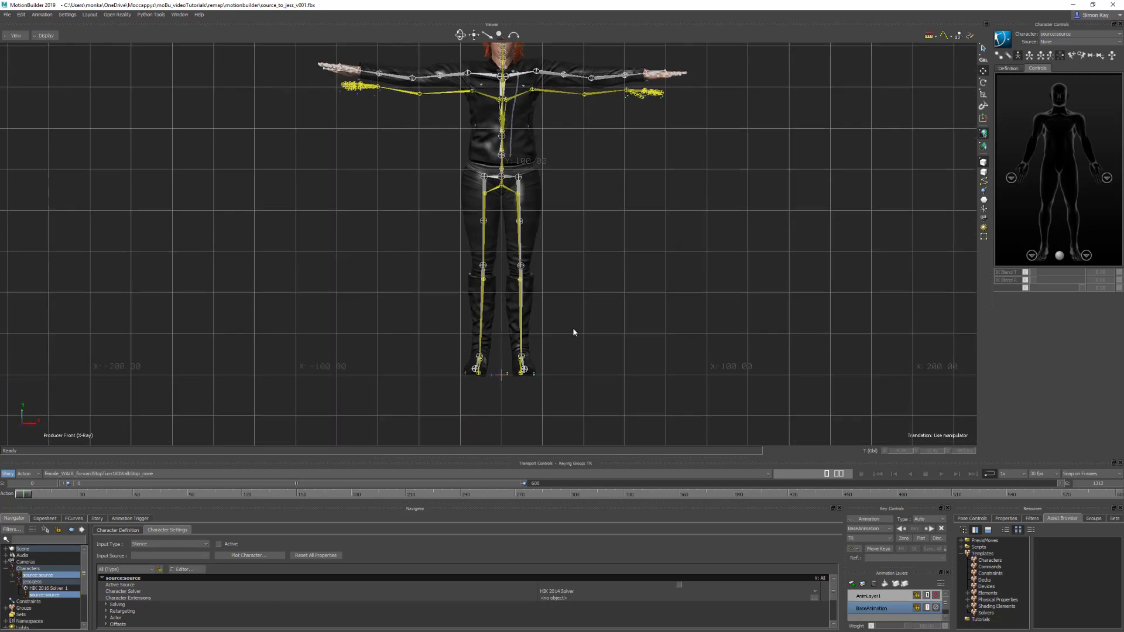
{"action": "scroll", "coordinate": [608, 247], "scroll_direction": "up", "scroll_amount": 5}
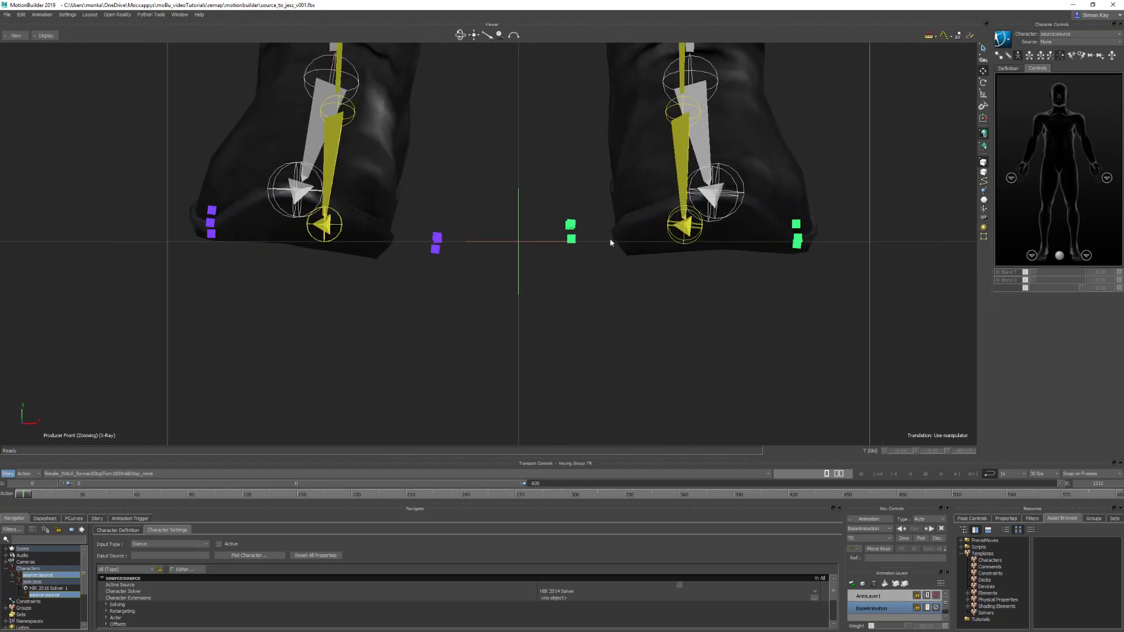
{"action": "left_click", "coordinate": [571, 238]}
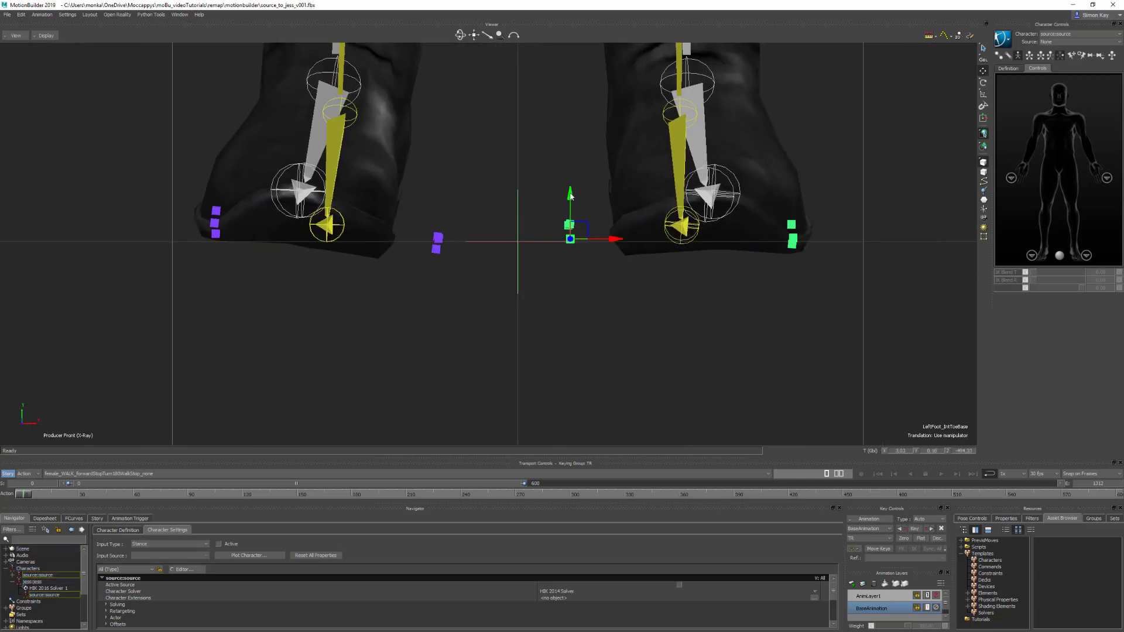
{"action": "left_click_drag", "start_coordinate": [570, 193], "coordinate": [571, 188]}
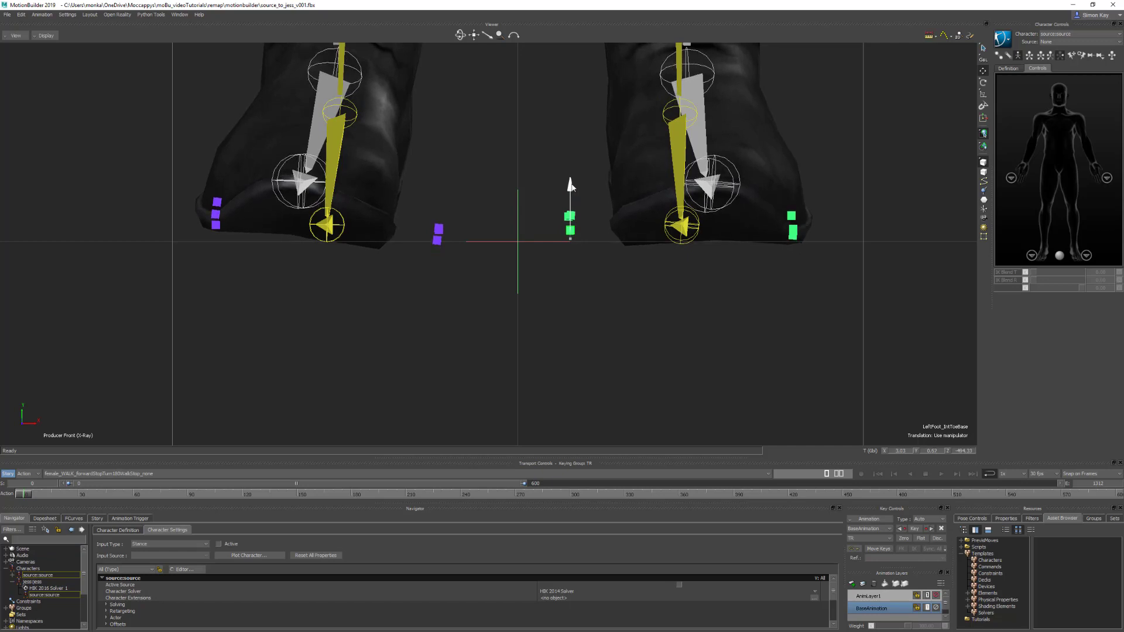
{"action": "left_click_drag", "start_coordinate": [571, 186], "coordinate": [572, 187]}
Step: Play the walk with only the models displayed to examine how jess's boots meet the floor, and stop near the end
{"action": "scroll", "coordinate": [444, 262], "scroll_direction": "down", "scroll_amount": 2}
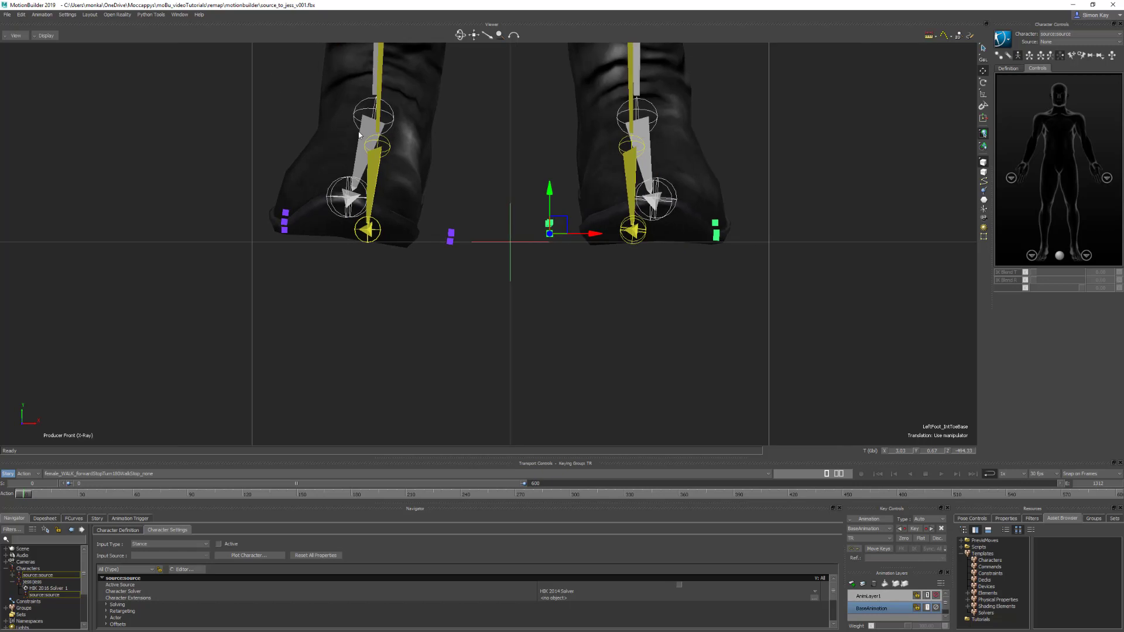
{"action": "left_click_drag", "start_coordinate": [489, 150], "coordinate": [484, 220], "text": "shift"}
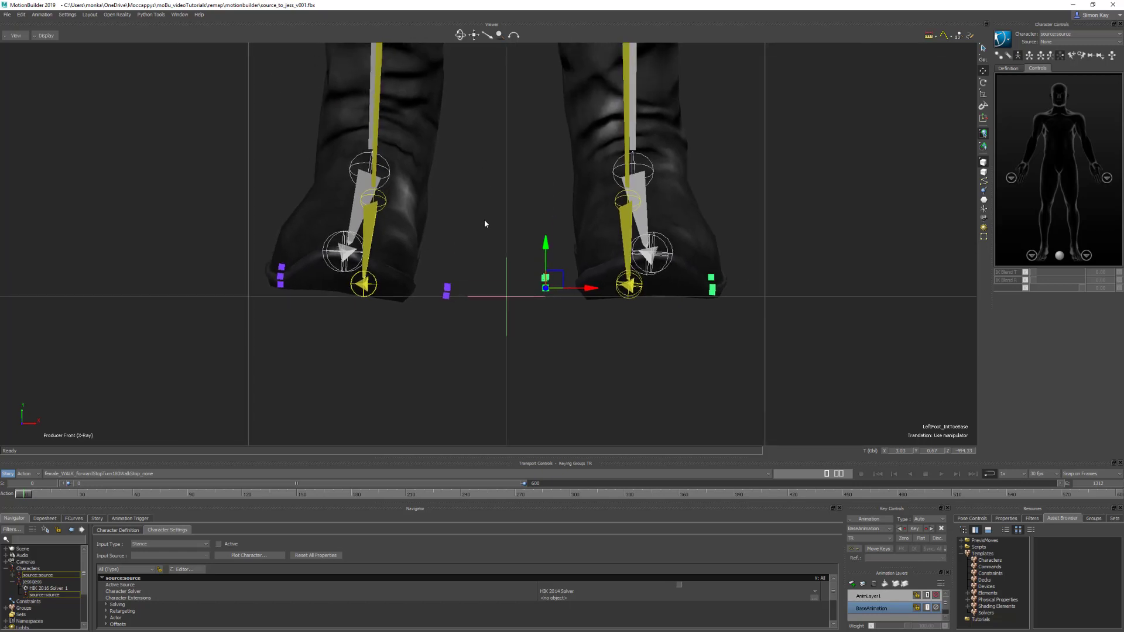
{"action": "scroll", "coordinate": [507, 181], "scroll_direction": "up", "scroll_amount": 1}
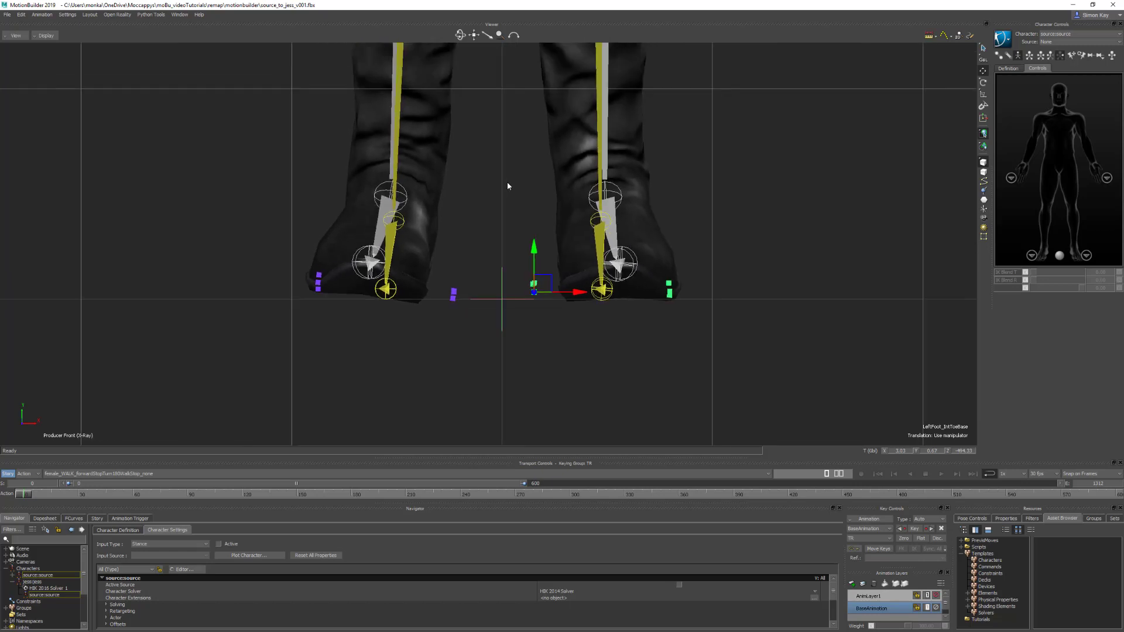
{"action": "key", "text": "ctrl+a"}
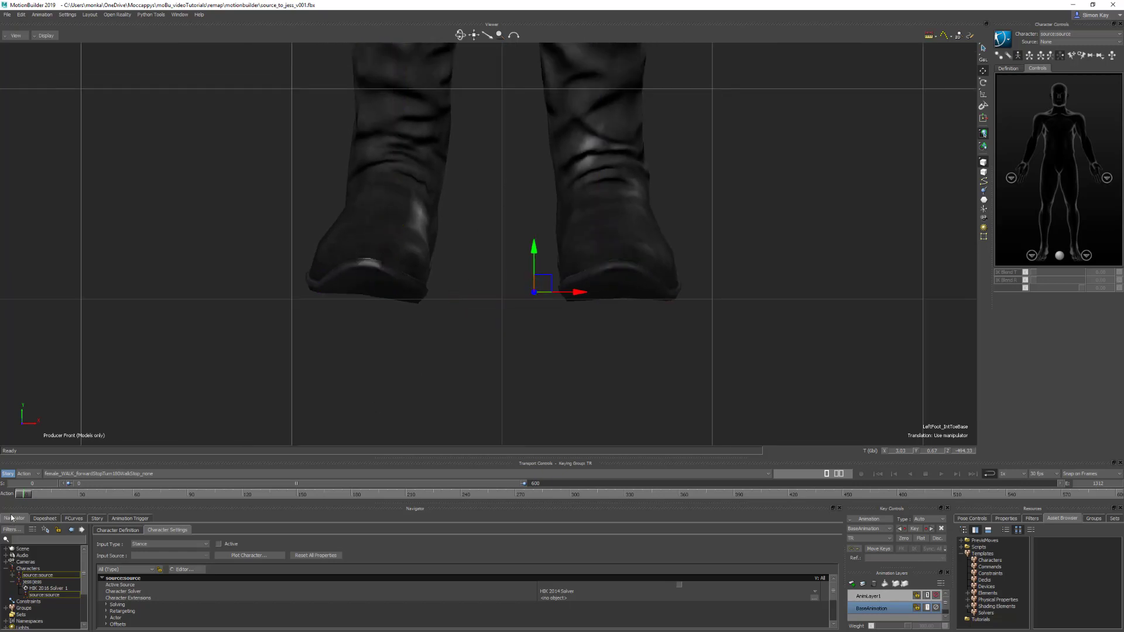
{"action": "key", "text": "space"}
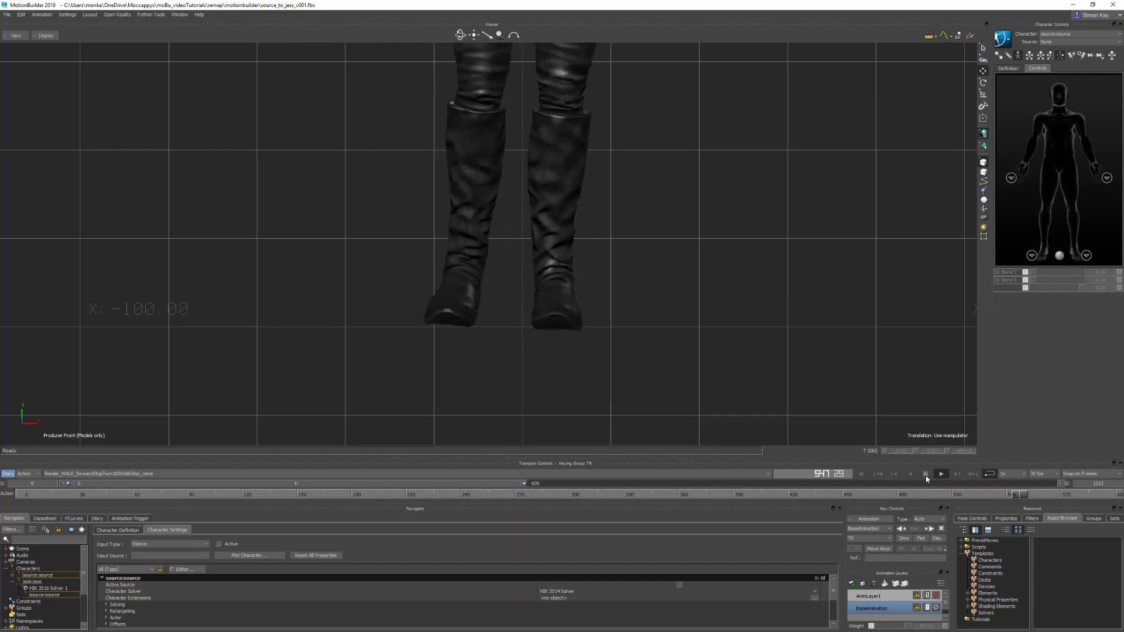
{"action": "left_click", "coordinate": [926, 475]}
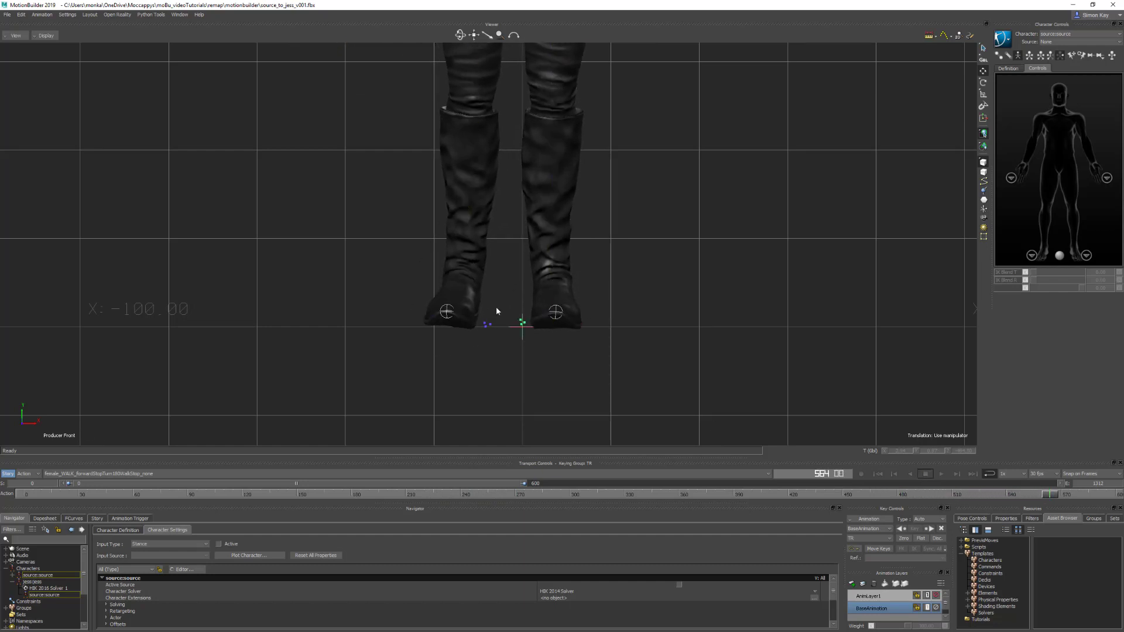
Step: Isolate the Z rotation curve of the source character's RightFoot joint and frame the whole curve
{"action": "key", "text": "ctrl+a"}
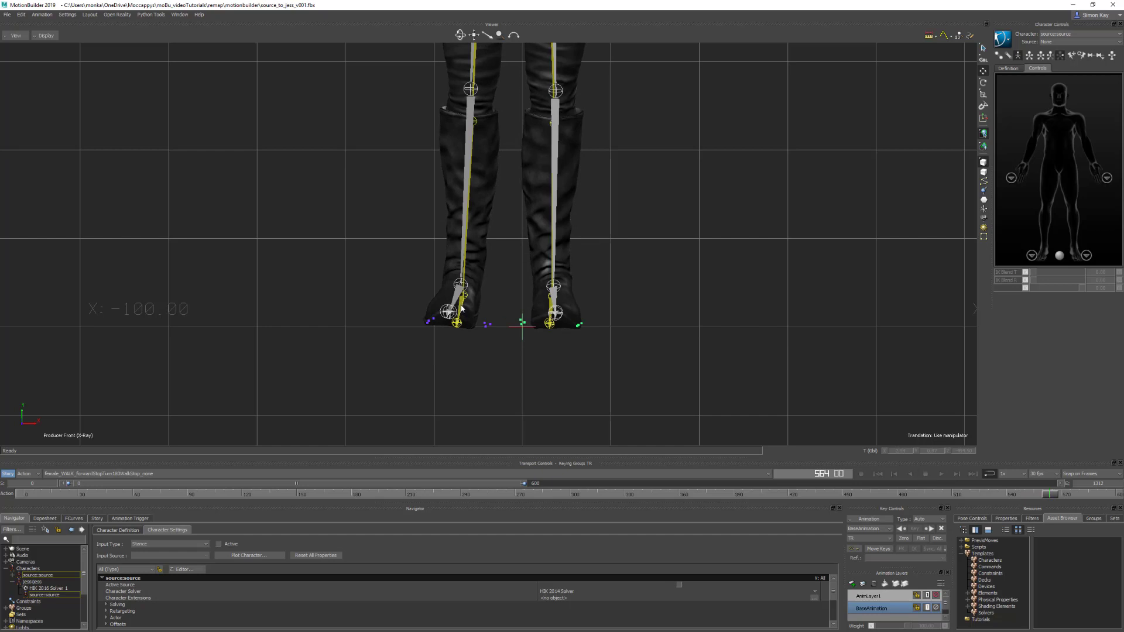
{"action": "left_click", "coordinate": [462, 308]}
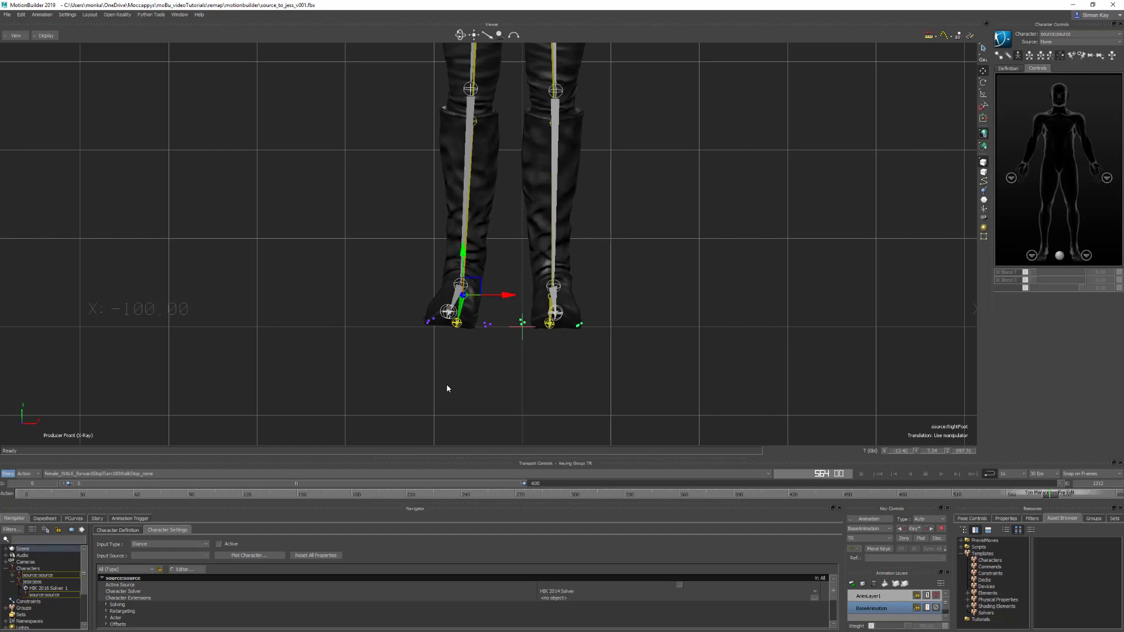
{"action": "left_click", "coordinate": [74, 518]}
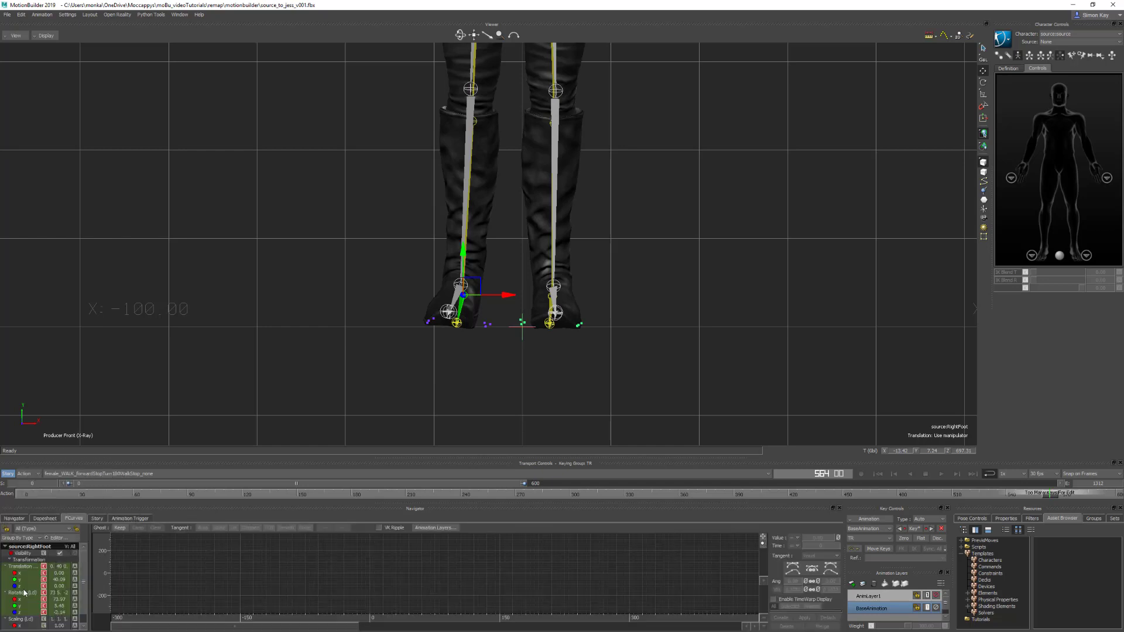
{"action": "left_click", "coordinate": [24, 592]}
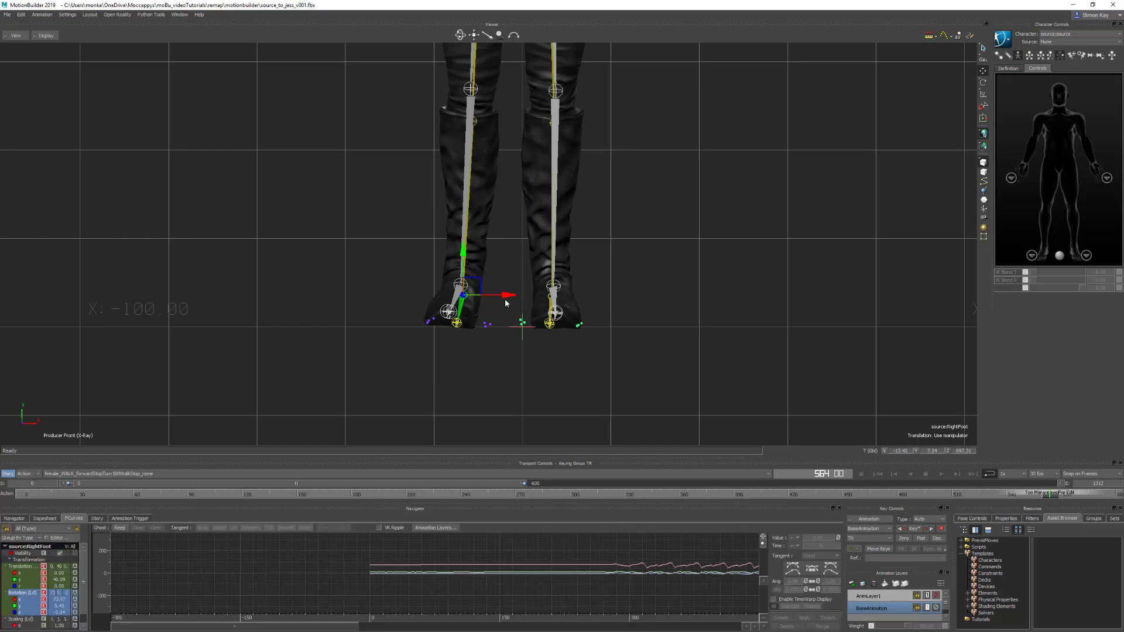
{"action": "key", "text": "e"}
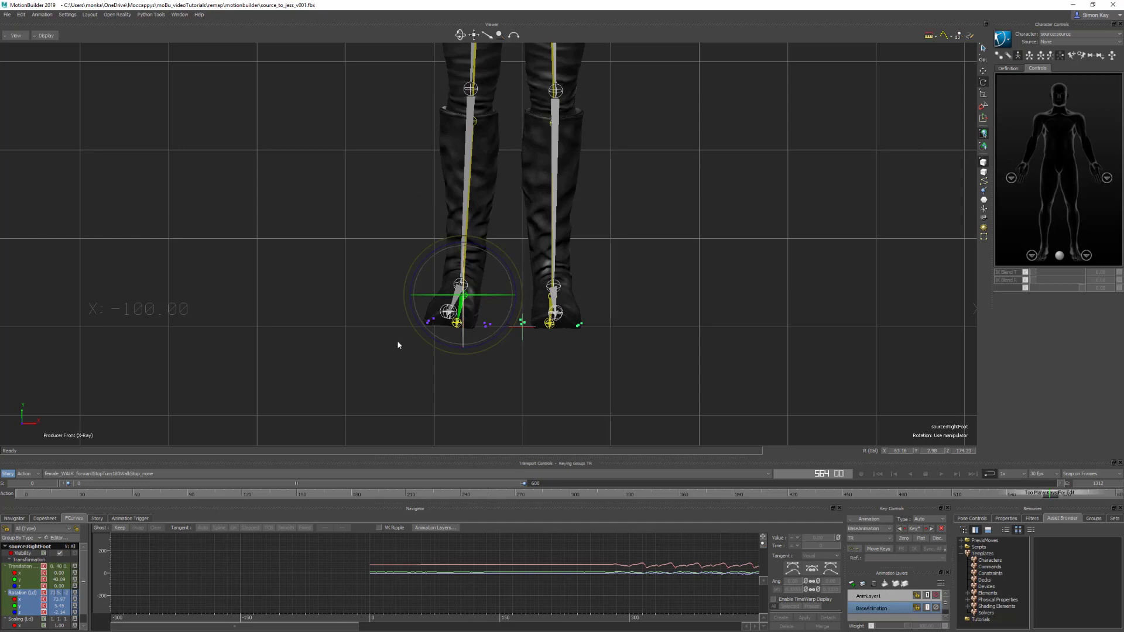
{"action": "left_click", "coordinate": [22, 613]}
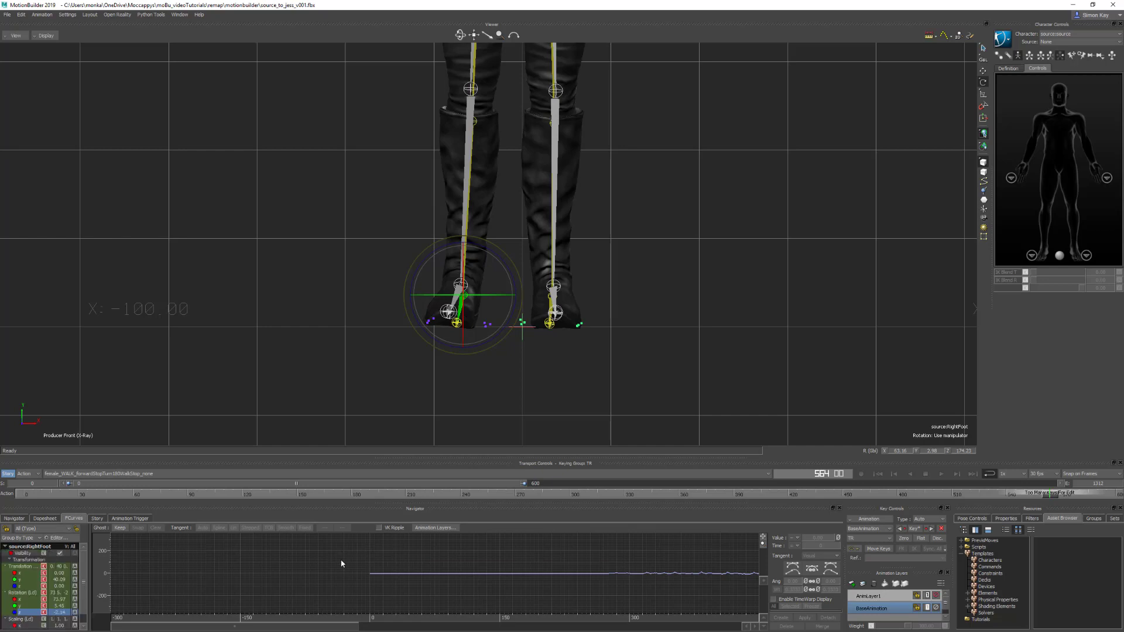
{"action": "key", "text": "a"}
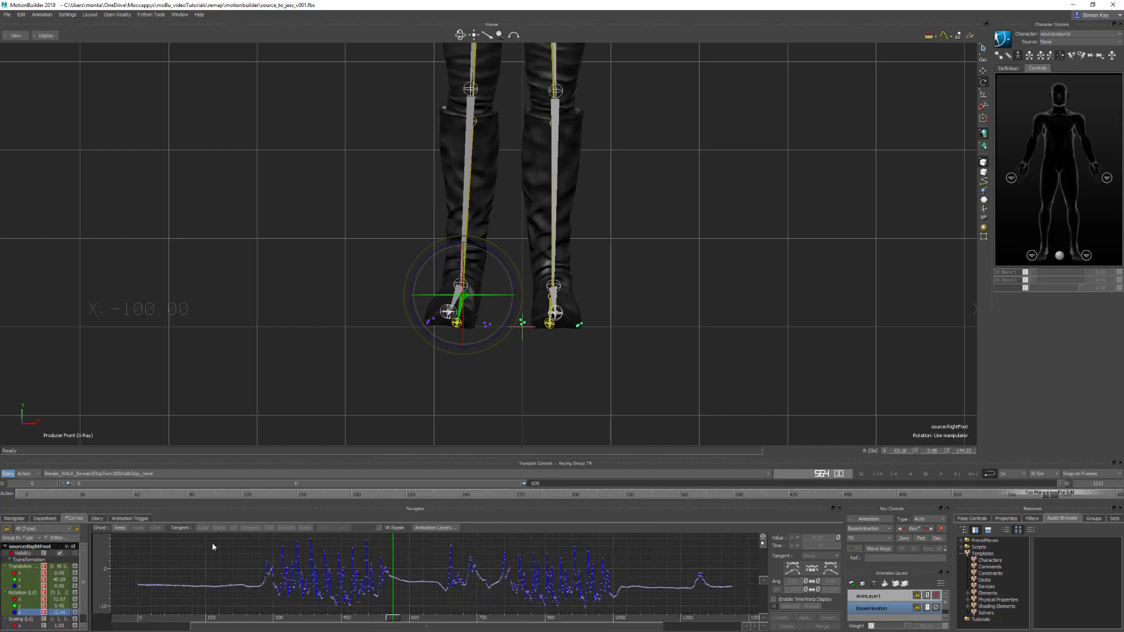
Step: Raise all keys of the RightFoot Z rotation curve by a few degrees until jess's boot sits flatter on the floor, and deselect the joint
{"action": "right_click", "coordinate": [147, 553]}
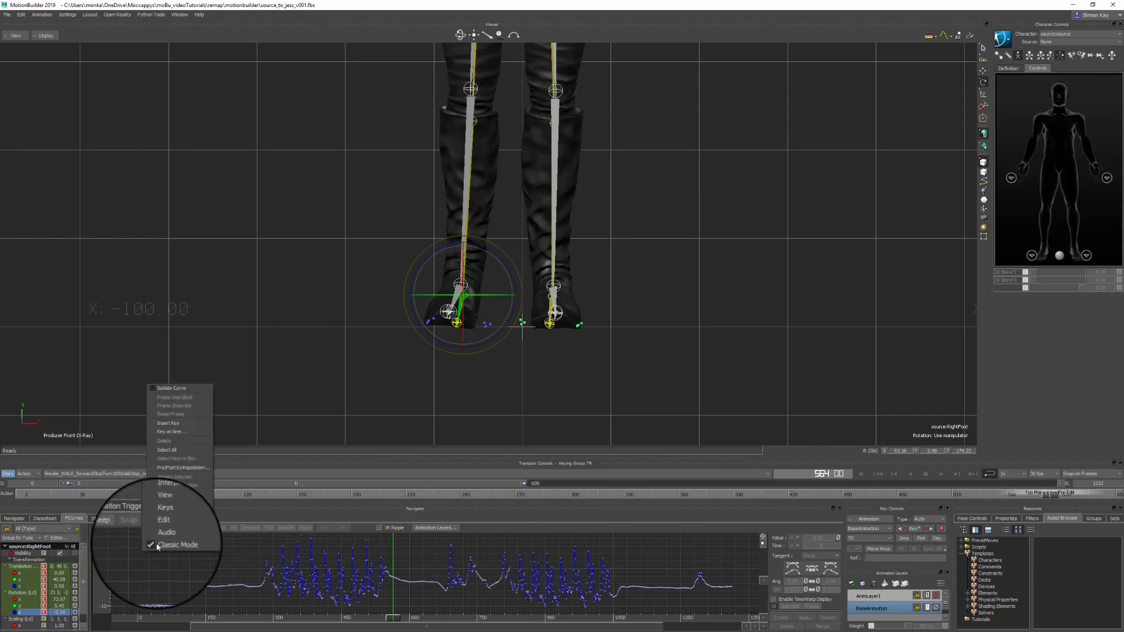
{"action": "left_click", "coordinate": [187, 468]}
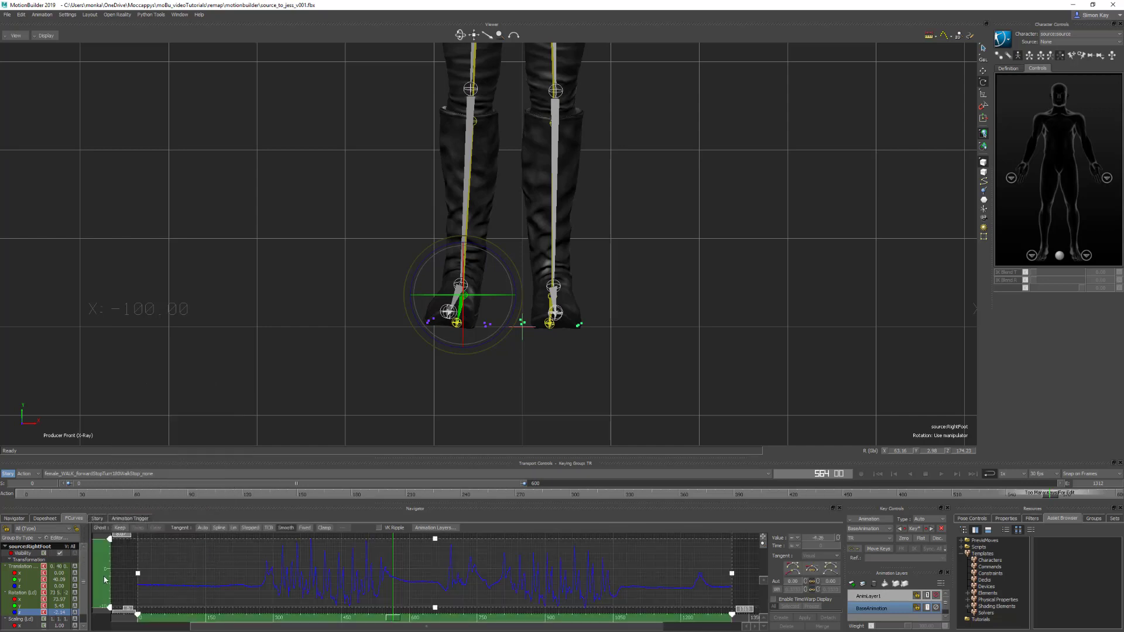
{"action": "scroll", "coordinate": [504, 315], "scroll_direction": "up", "scroll_amount": 5}
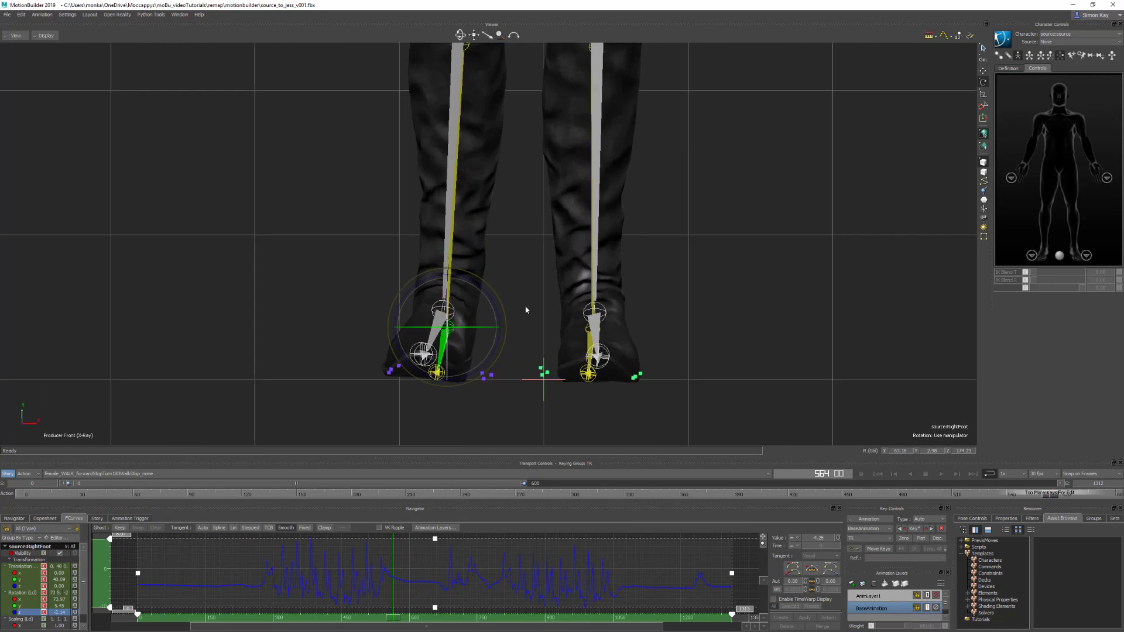
{"action": "key", "text": "ctrl+x"}
{"action": "key", "text": "ctrl+a"}
{"action": "scroll", "coordinate": [548, 267], "scroll_direction": "up", "scroll_amount": 4}
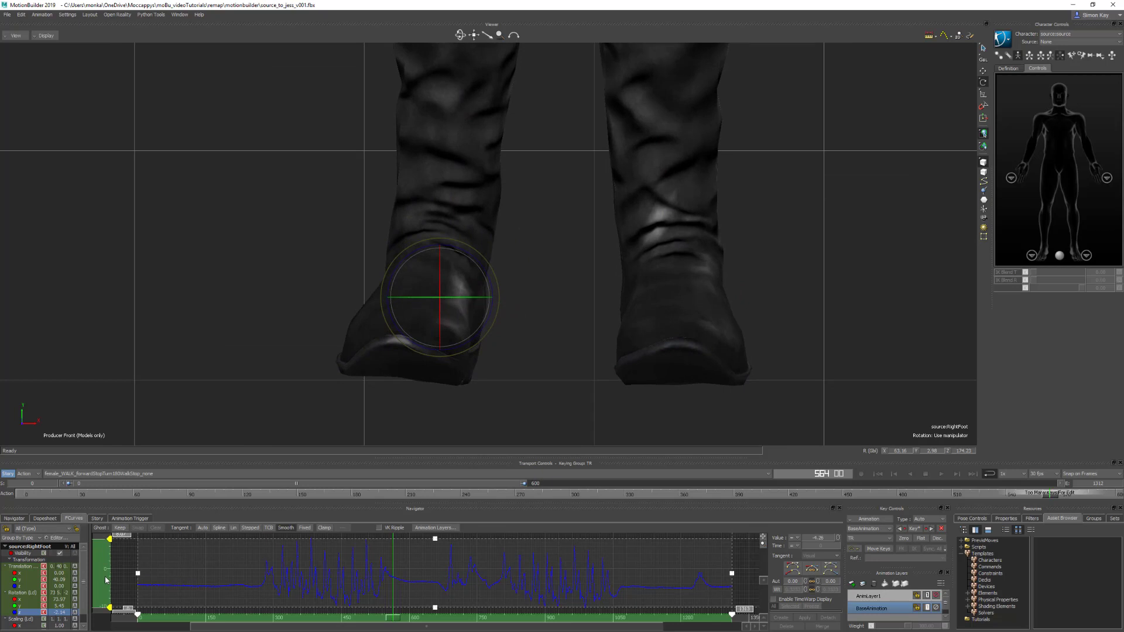
{"action": "left_click_drag", "start_coordinate": [106, 580], "coordinate": [108, 562]}
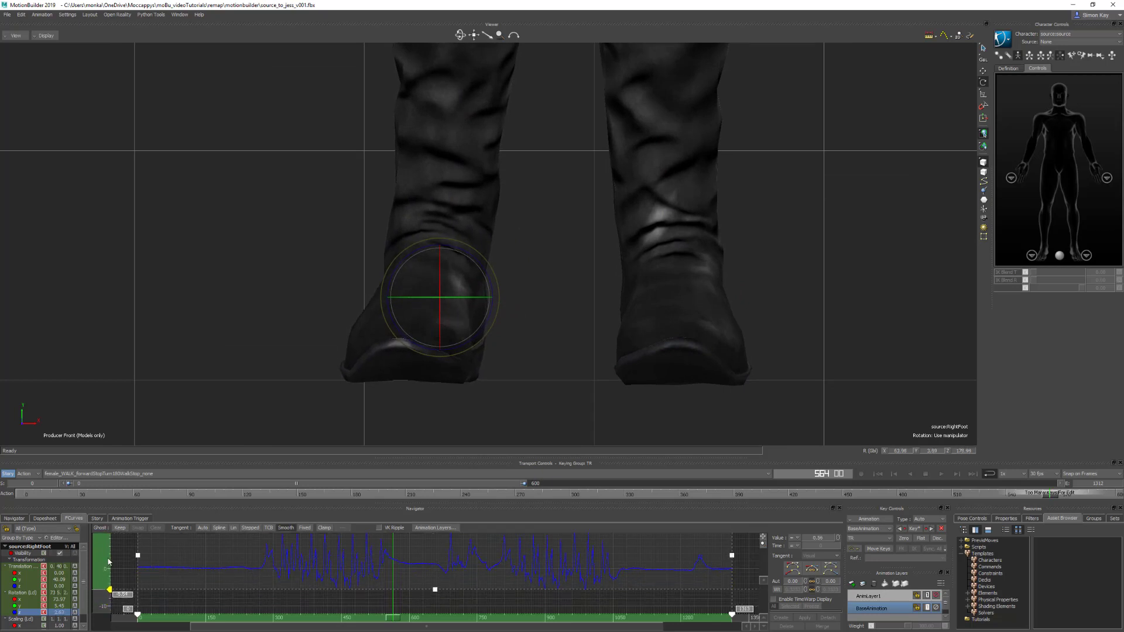
{"action": "left_click", "coordinate": [526, 387]}
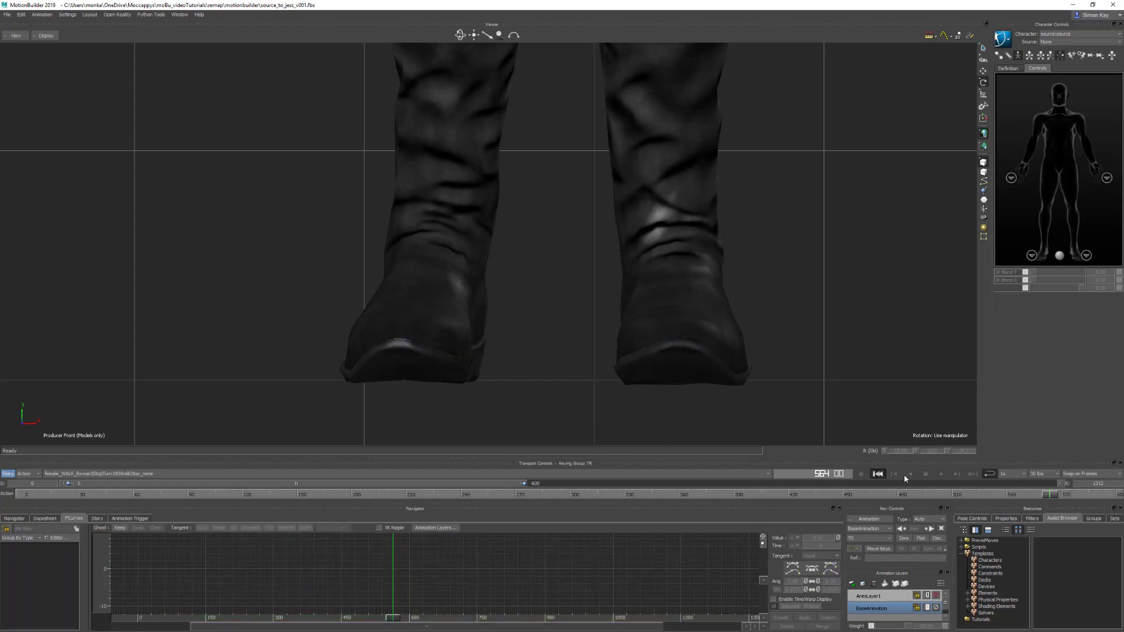
Step: Play the walk from the start to check jess's feet and full body, and scrub back to just before the walking begins
{"action": "left_click", "coordinate": [940, 473]}
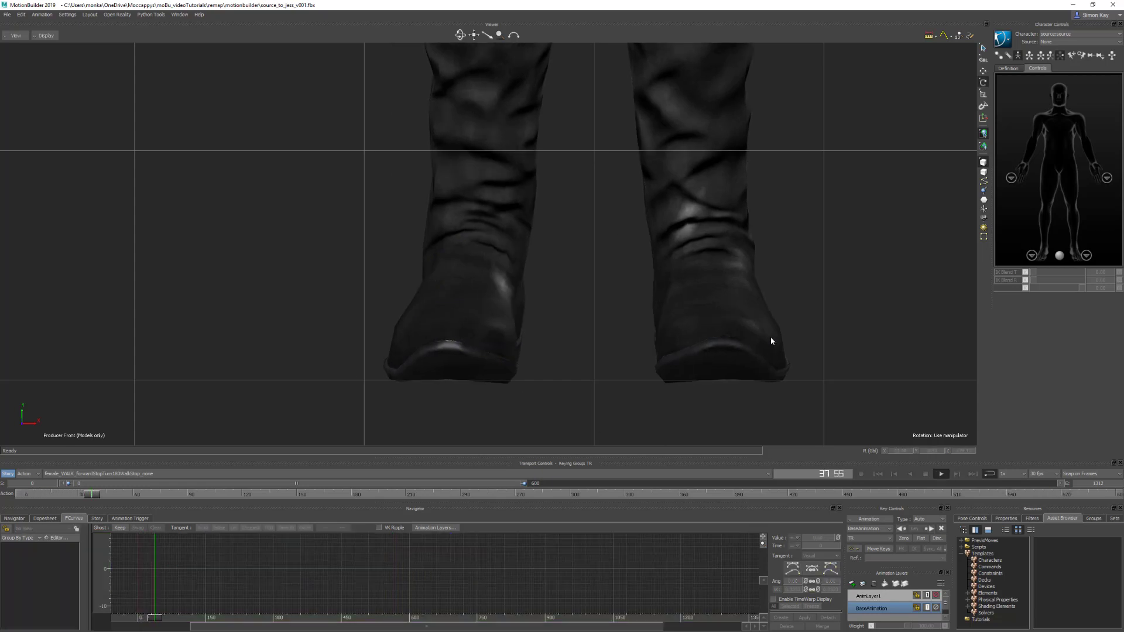
{"action": "left_click_drag", "start_coordinate": [560, 281], "coordinate": [579, 319], "text": "ctrl"}
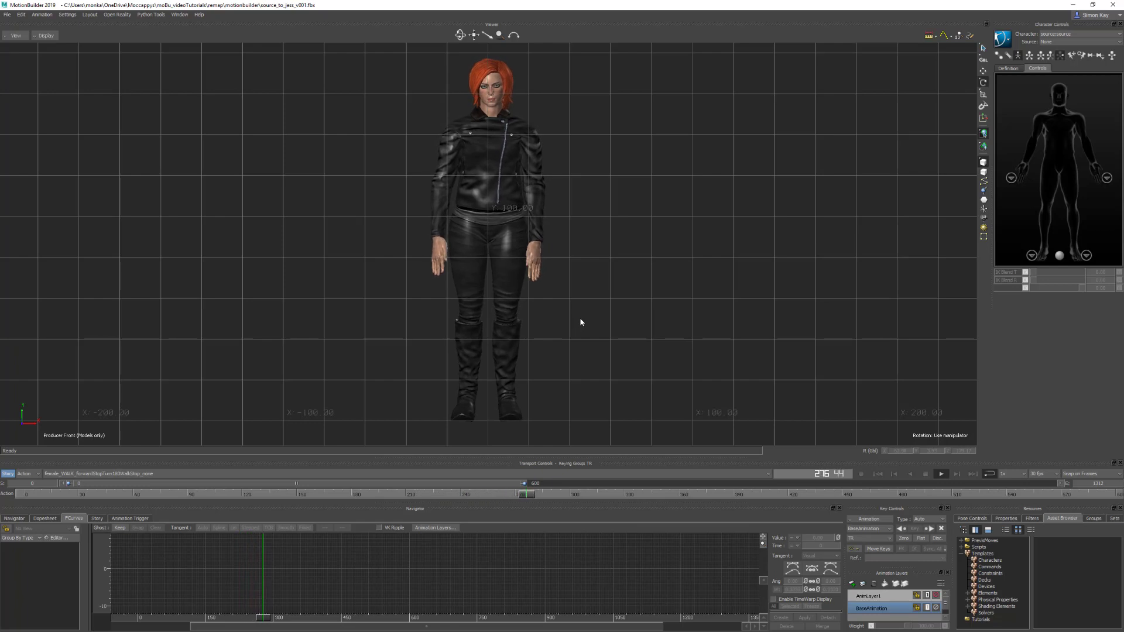
{"action": "left_click", "coordinate": [925, 474]}
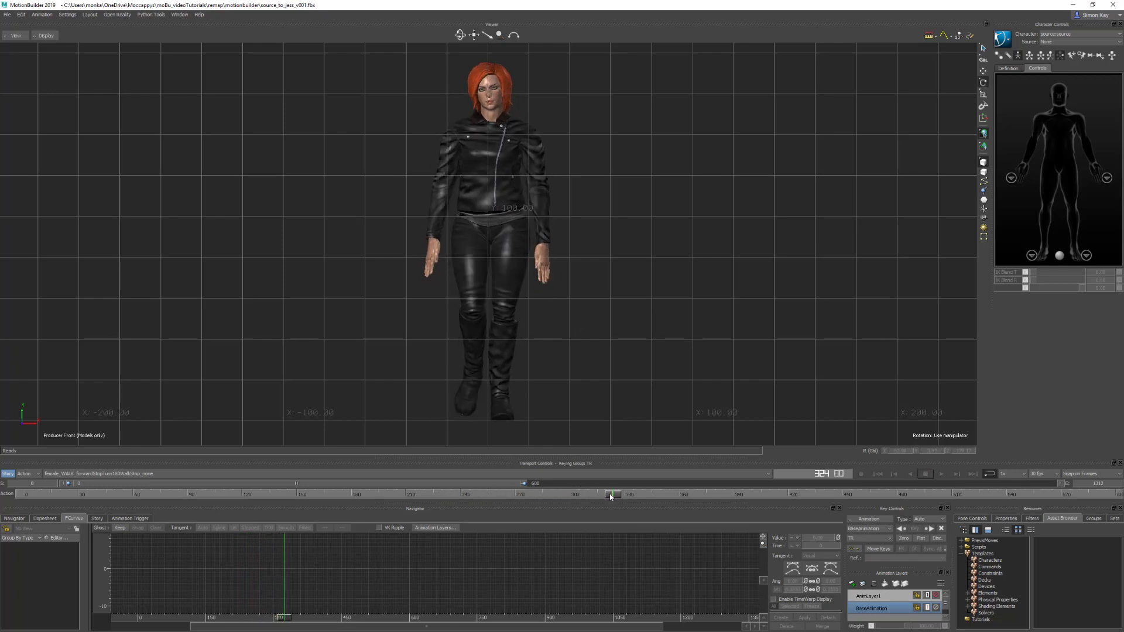
{"action": "left_click_drag", "start_coordinate": [610, 497], "coordinate": [505, 498]}
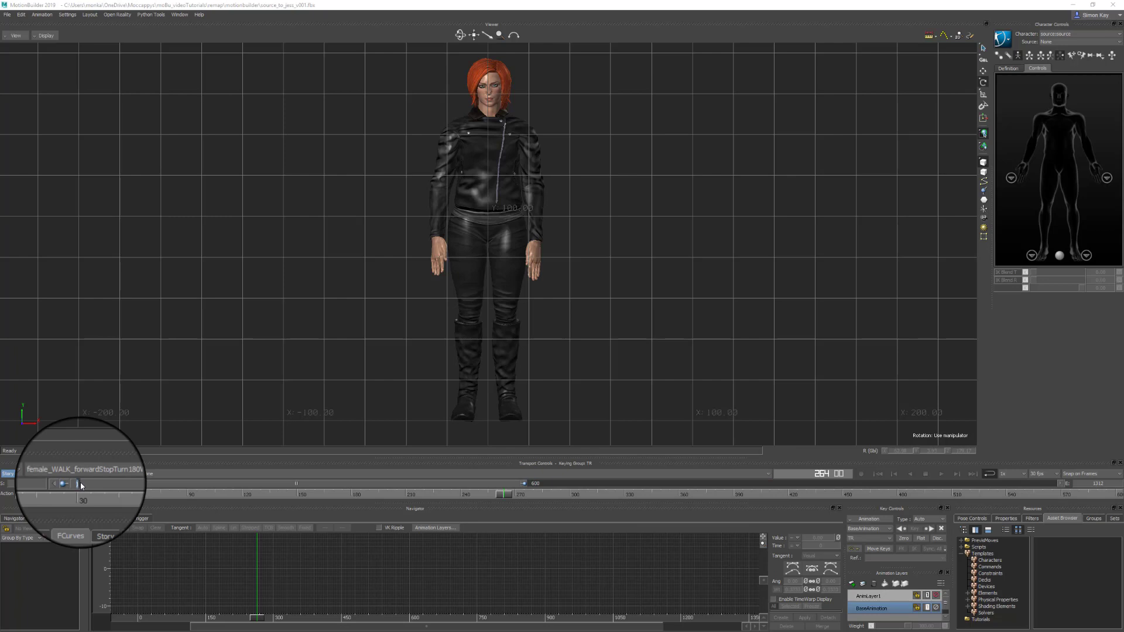
Step: Set the playback range to start at frame 260 and play the walk in the front view
{"action": "left_click_drag", "start_coordinate": [81, 485], "coordinate": [262, 484]}
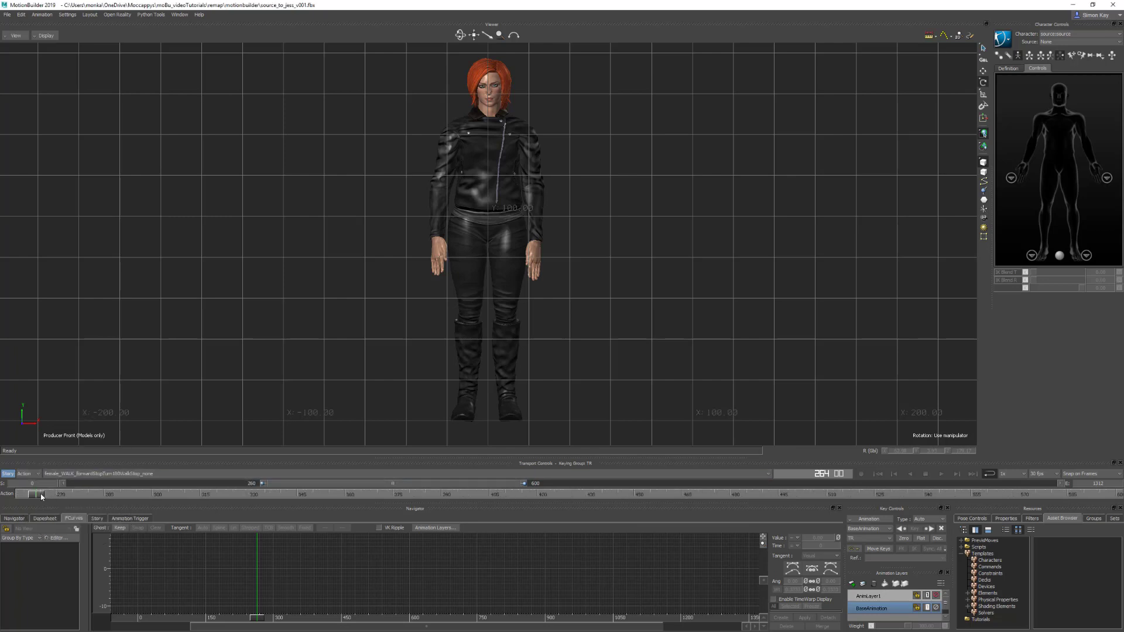
{"action": "left_click_drag", "start_coordinate": [42, 497], "coordinate": [15, 498]}
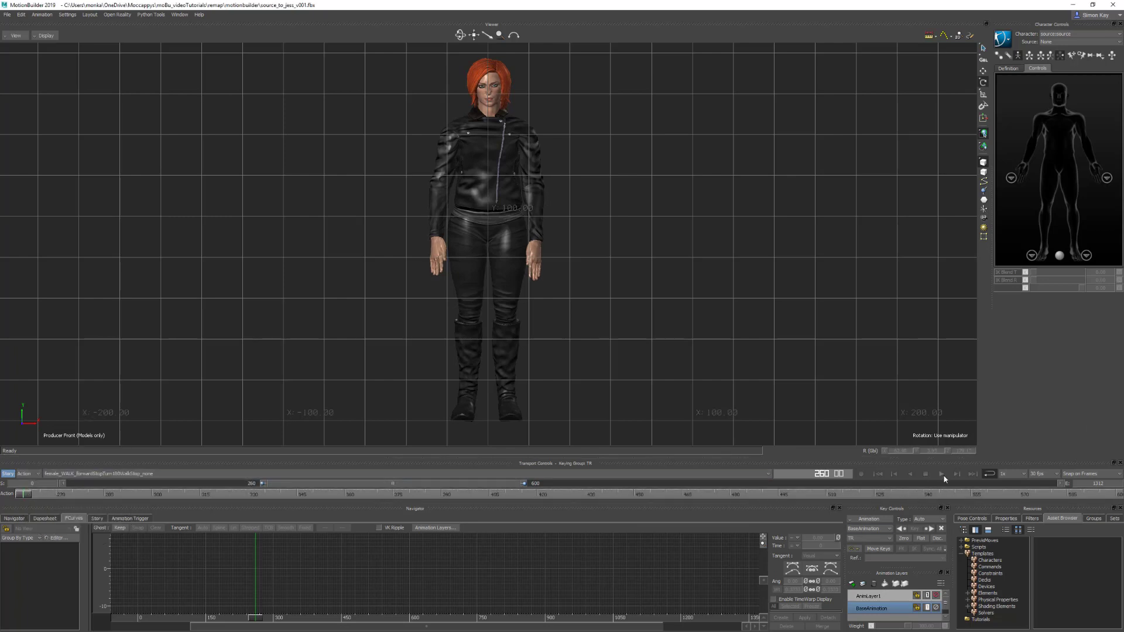
{"action": "left_click", "coordinate": [941, 474]}
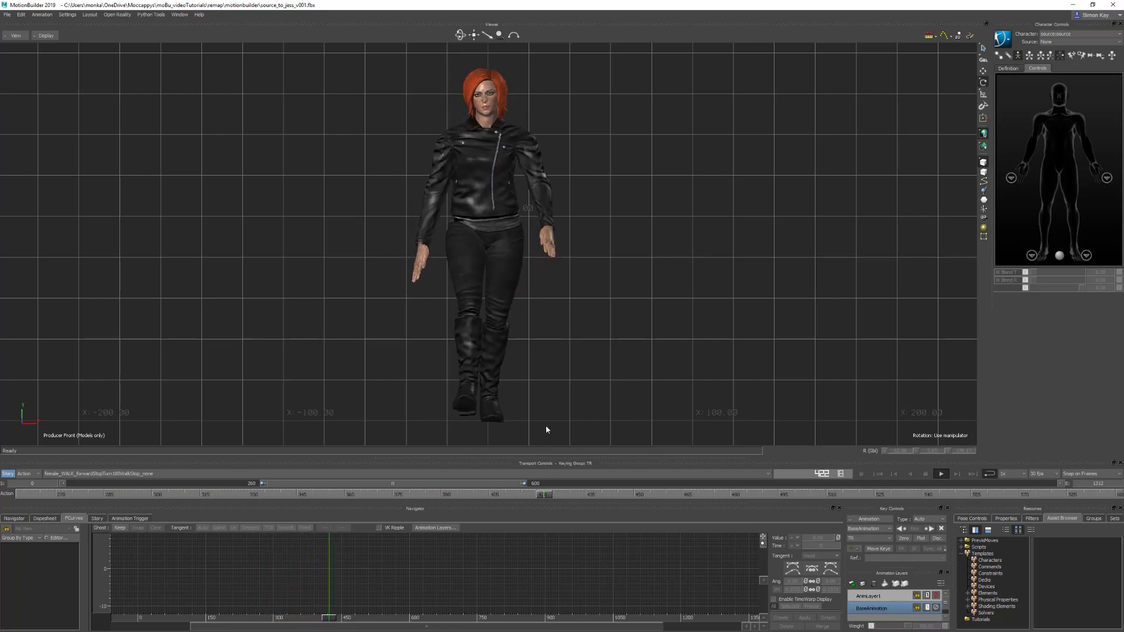
{"action": "left_click", "coordinate": [925, 474]}
Step: Examine jess's stride and floor contact from the right side view by scrubbing through the walk
{"action": "key", "text": "ctrl+r"}
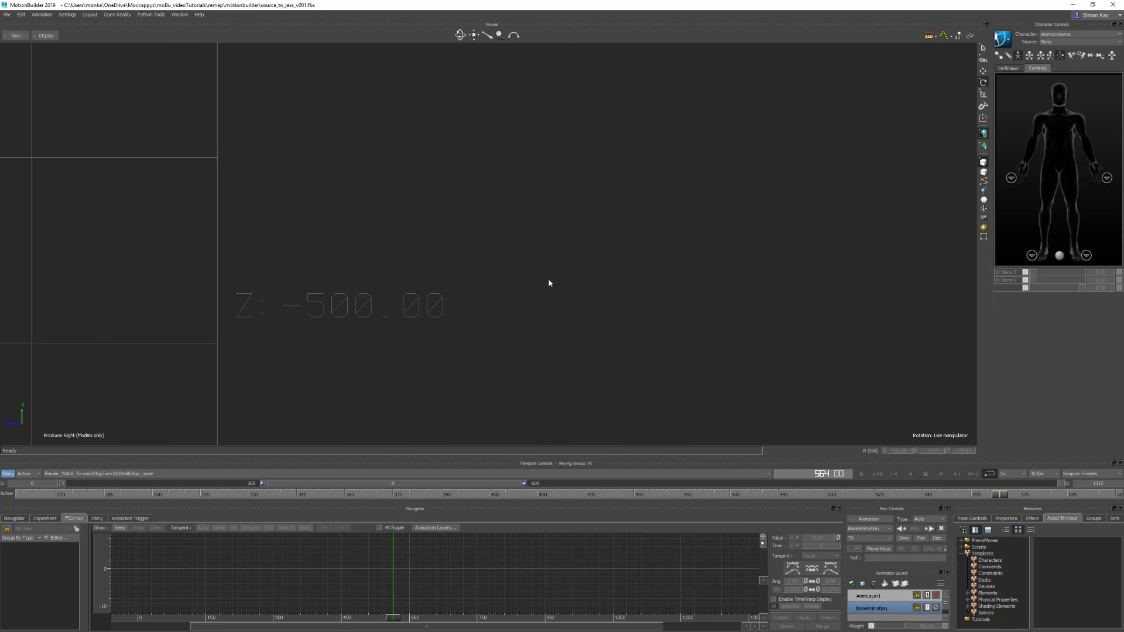
{"action": "scroll", "coordinate": [528, 207], "scroll_direction": "down", "scroll_amount": 10}
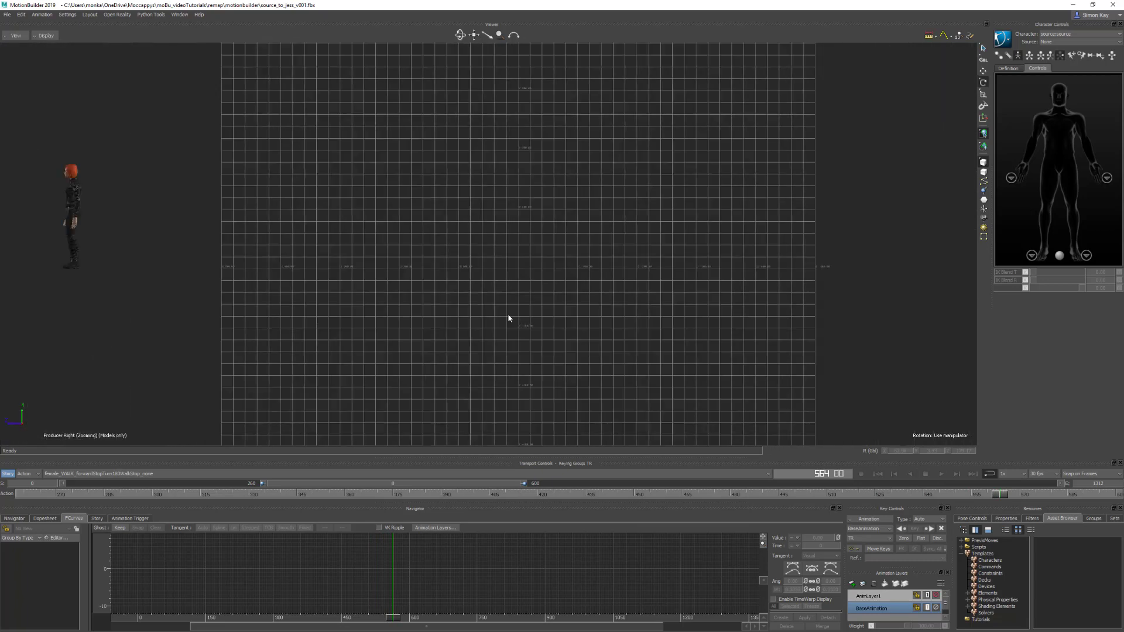
{"action": "left_click", "coordinate": [499, 496]}
{"action": "scroll", "coordinate": [527, 105], "scroll_direction": "up", "scroll_amount": 10}
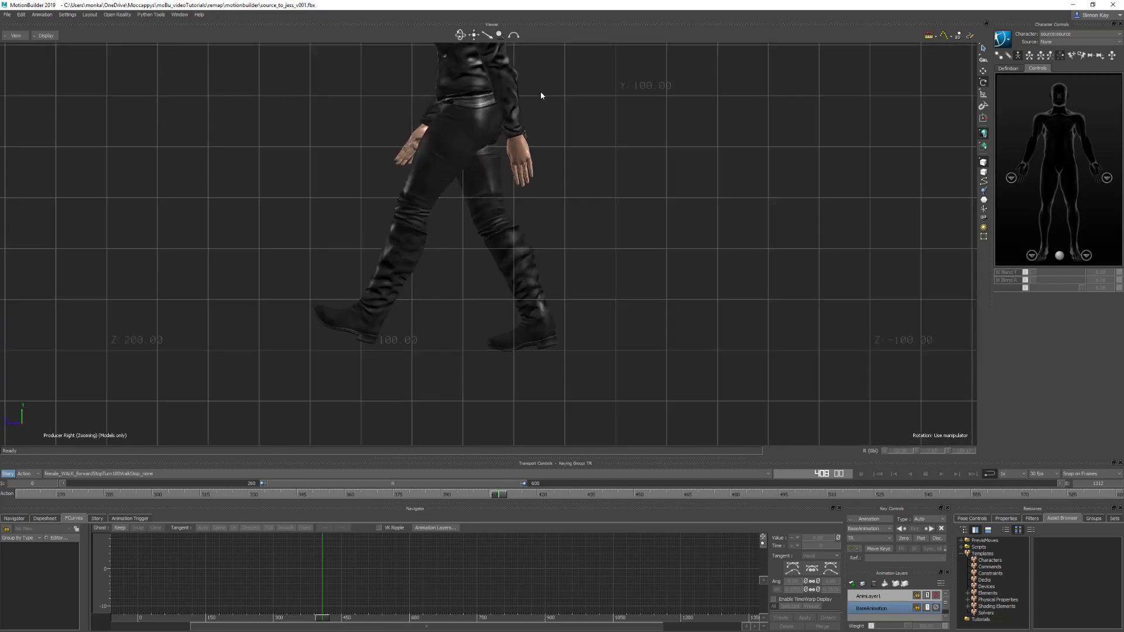
{"action": "left_click_drag", "start_coordinate": [500, 493], "coordinate": [431, 482]}
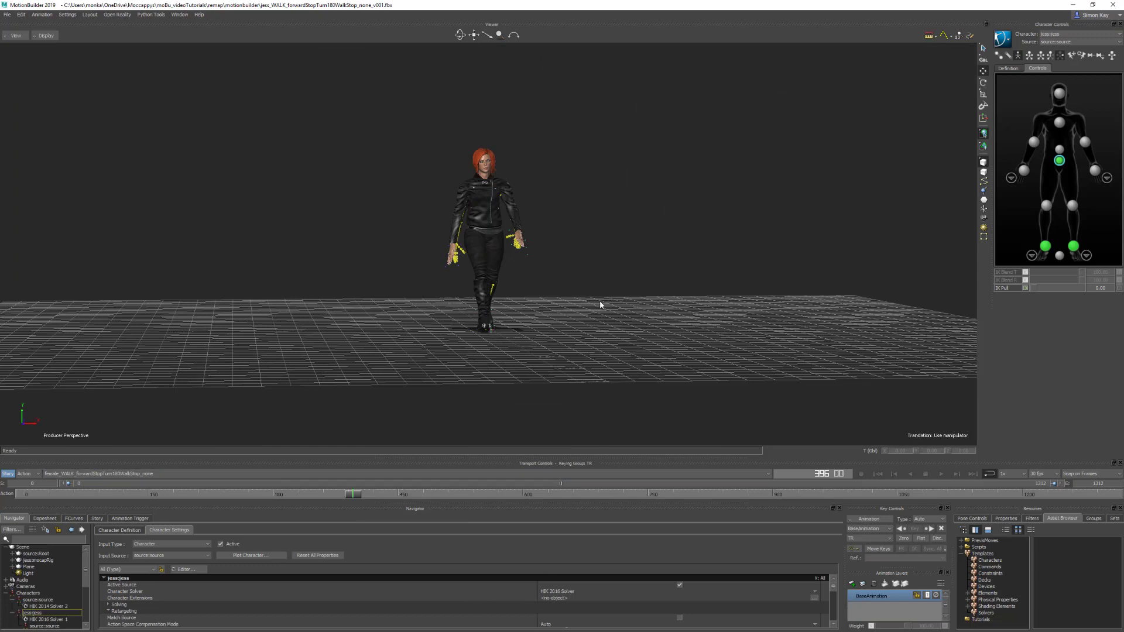
Step: Play the plotted jess walk in the front view with only the models displayed, and return to the first frame
{"action": "key", "text": "ctrl+a"}
{"action": "key", "text": "ctrl+a"}
{"action": "key", "text": "ctrl+f"}
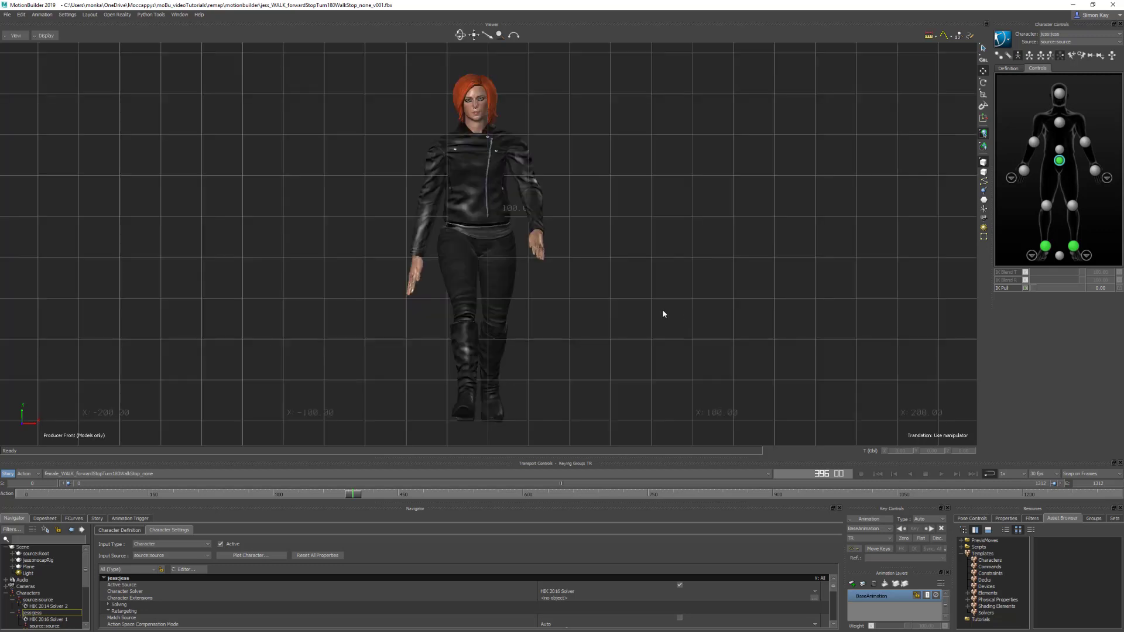
{"action": "scroll", "coordinate": [644, 312], "scroll_direction": "up", "scroll_amount": 3}
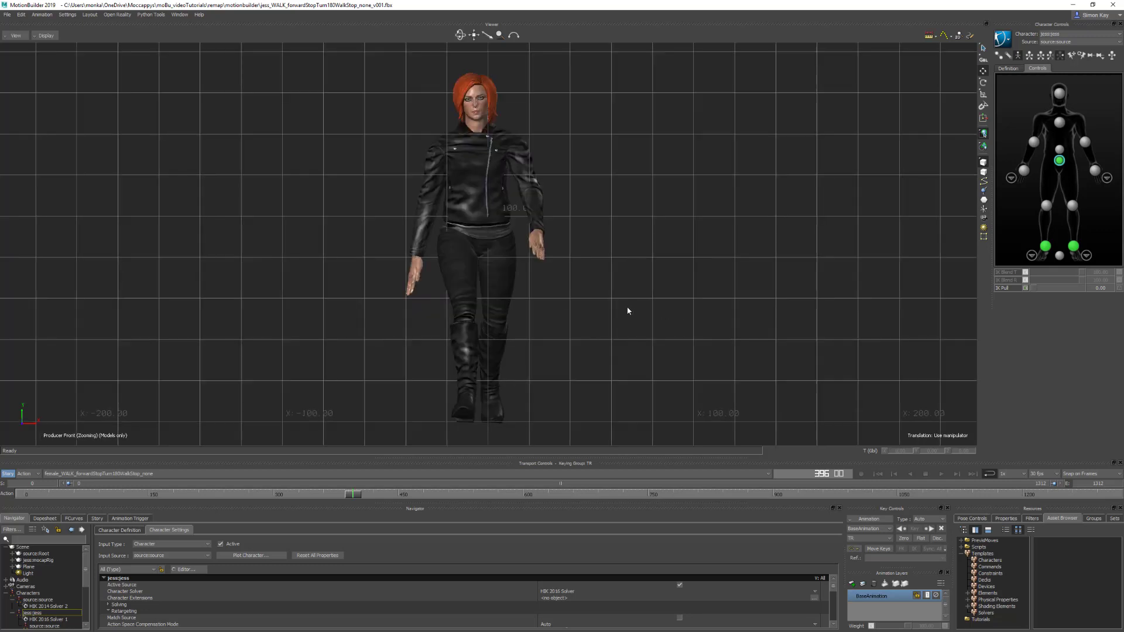
{"action": "left_click", "coordinate": [940, 474]}
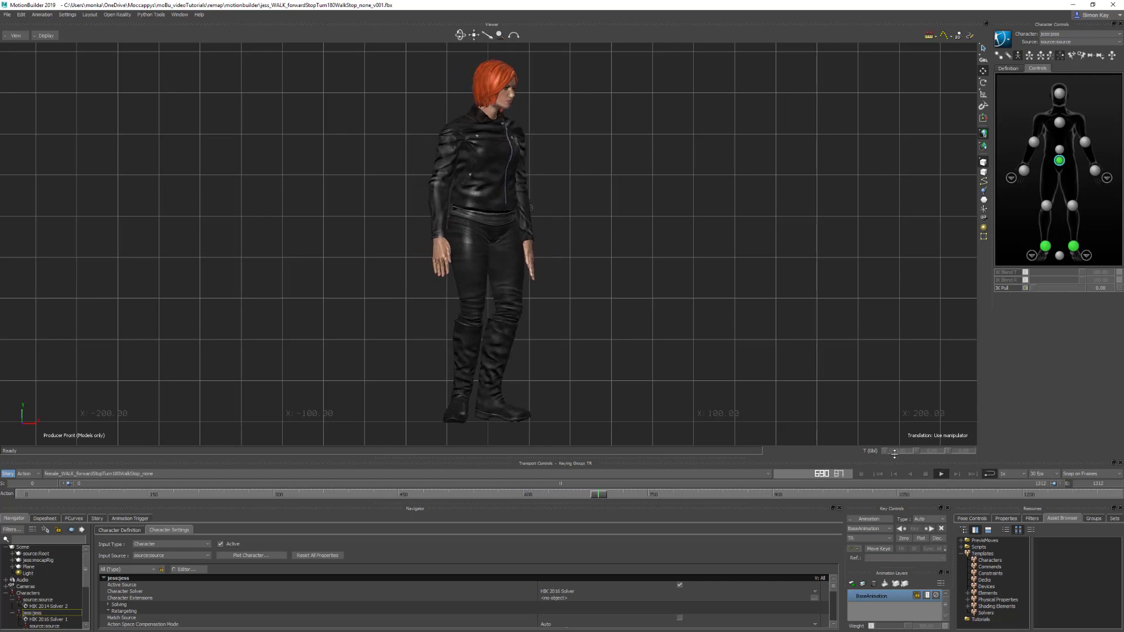
{"action": "key", "text": "Home"}
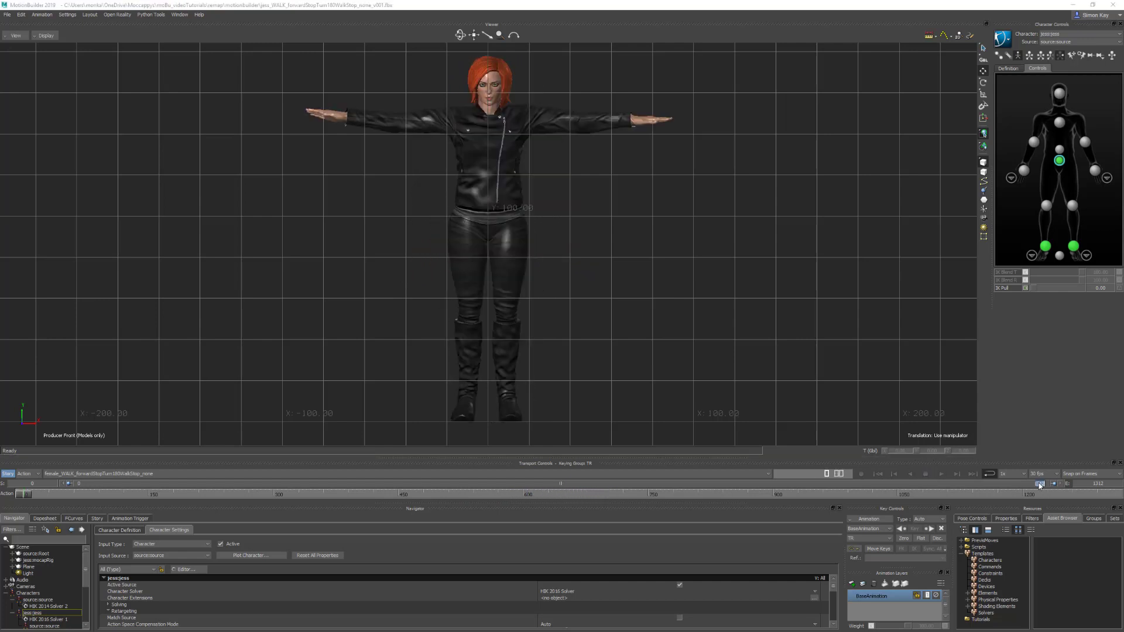
Step: Limit the playback range to frames 260 to 600 and move to the start of the range
{"action": "left_click", "coordinate": [1040, 486]}
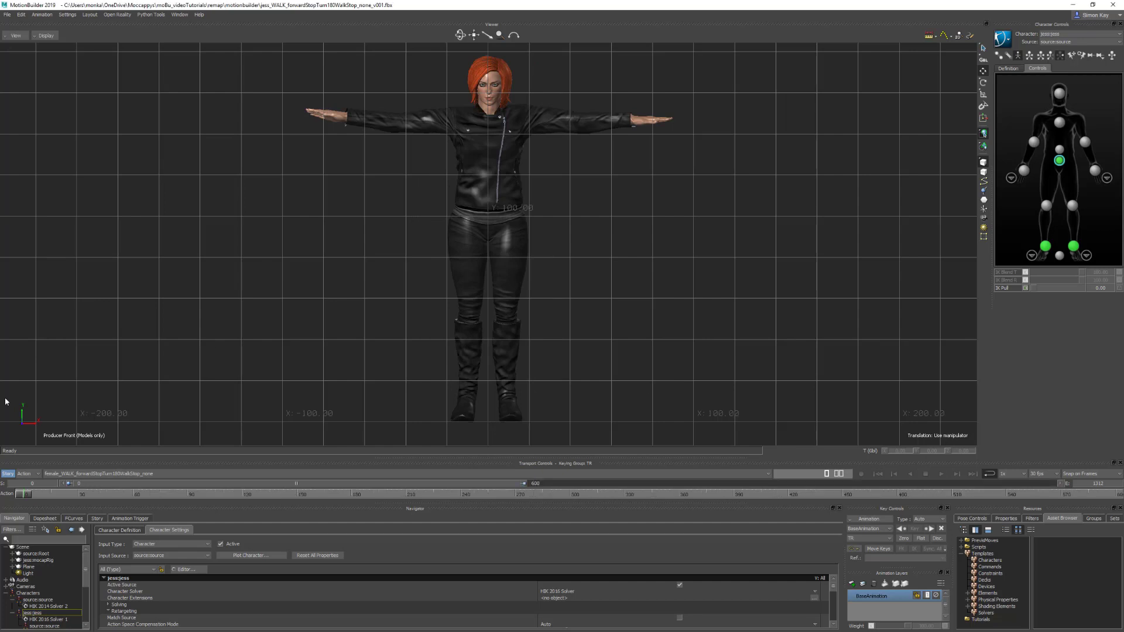
{"action": "left_click_drag", "start_coordinate": [32, 497], "coordinate": [510, 494]}
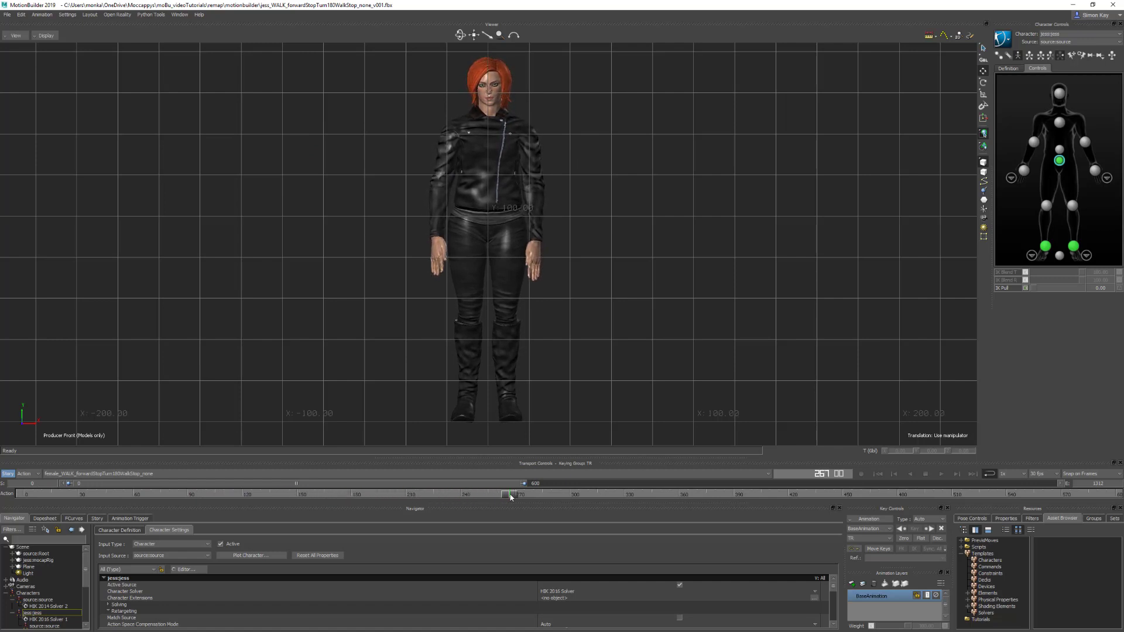
{"action": "left_click", "coordinate": [80, 484]}
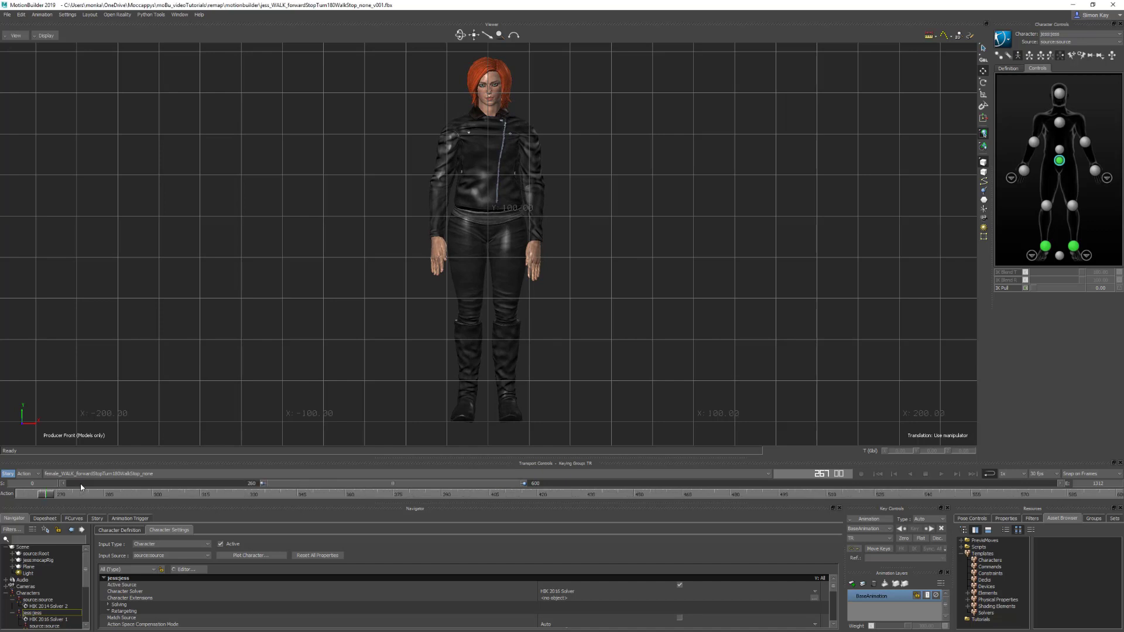
{"action": "left_click_drag", "start_coordinate": [47, 492], "coordinate": [23, 495]}
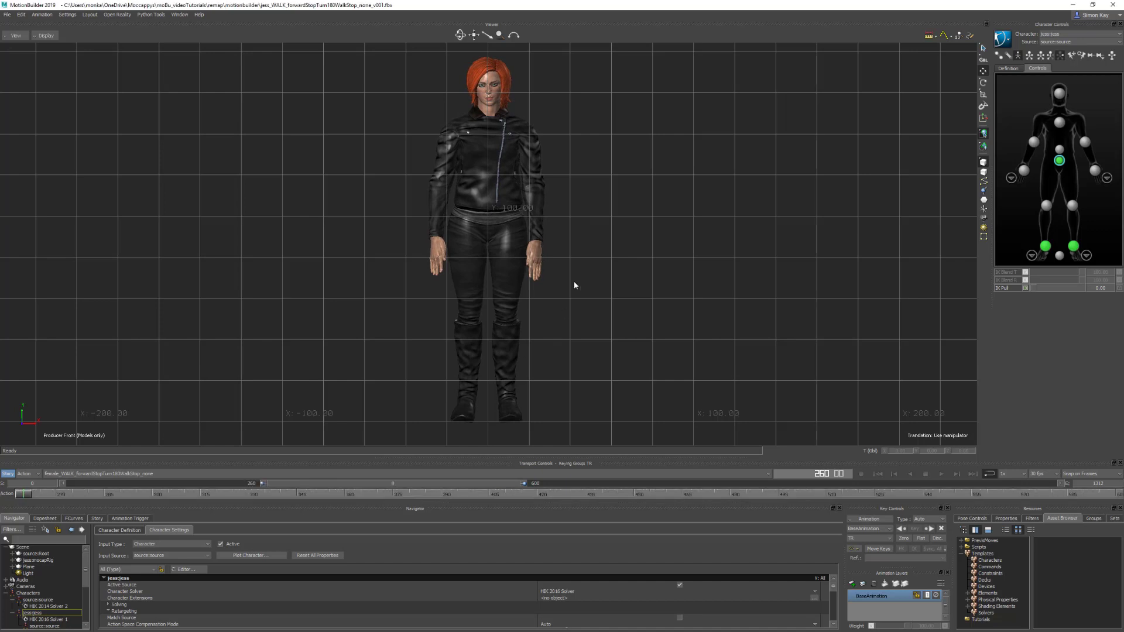
Step: Examine jess's standing posture at frame 260 in the right side view, from her head down to her feet
{"action": "key", "text": "ctrl+p"}
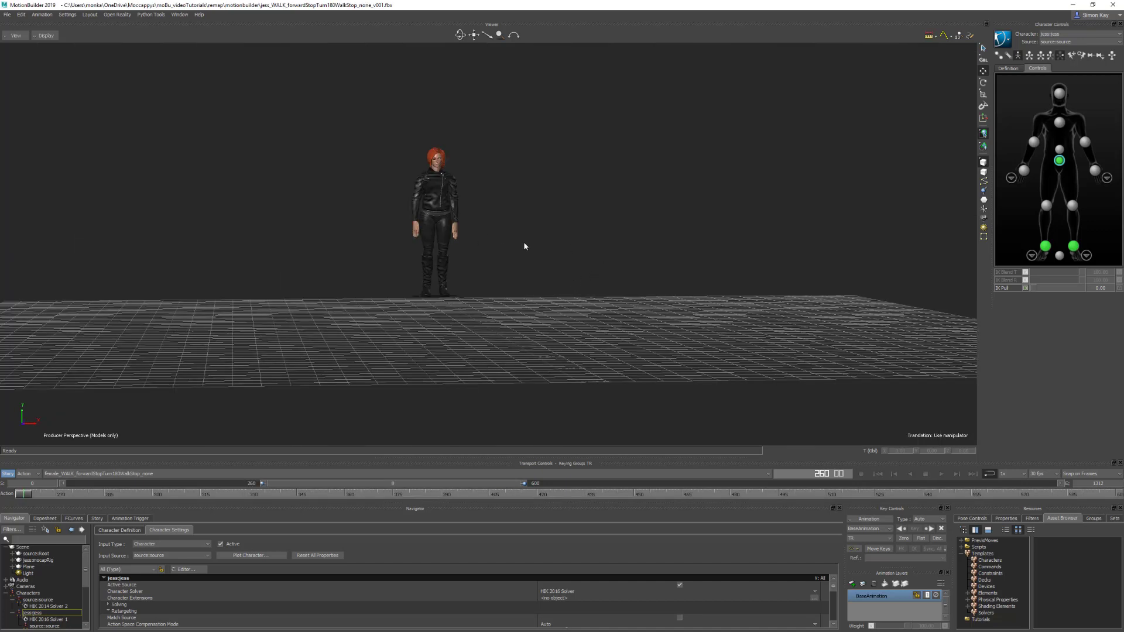
{"action": "key", "text": "ctrl+r"}
{"action": "scroll", "coordinate": [492, 226], "scroll_direction": "down", "scroll_amount": 5}
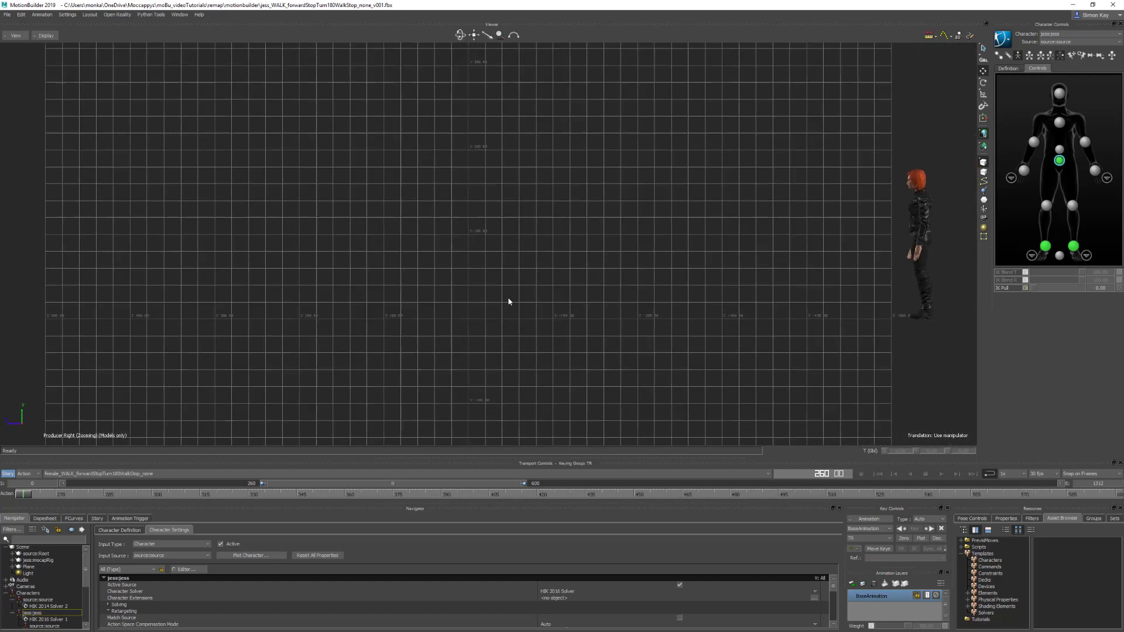
{"action": "left_click_drag", "start_coordinate": [502, 251], "coordinate": [495, 260], "text": "shift"}
{"action": "left_click_drag", "start_coordinate": [20, 497], "coordinate": [27, 497]}
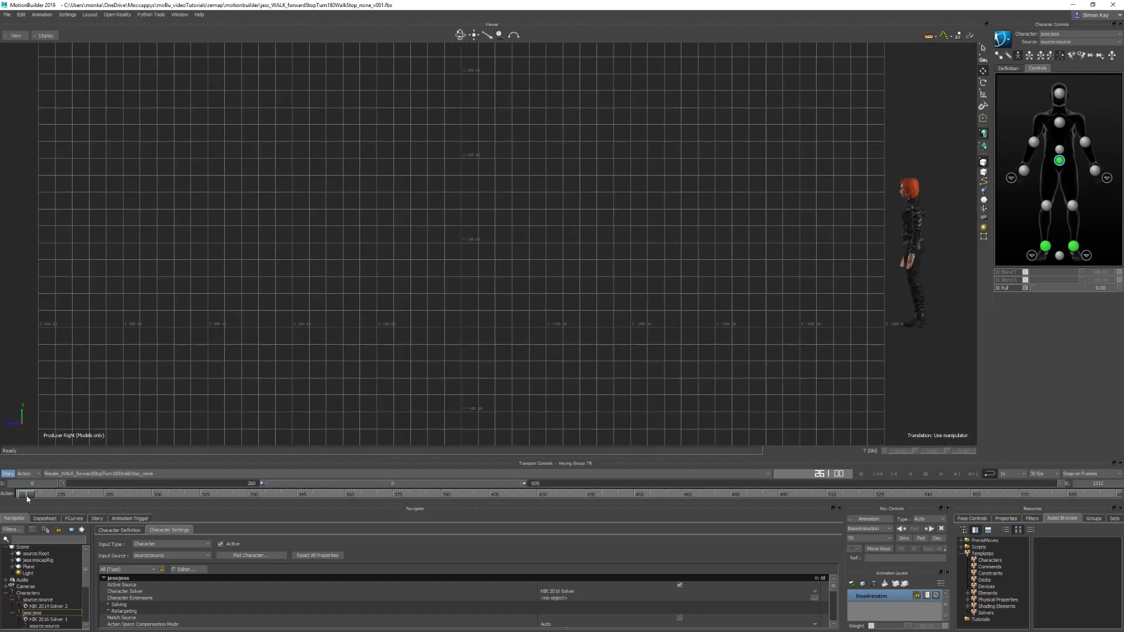
{"action": "left_click_drag", "start_coordinate": [69, 499], "coordinate": [25, 495]}
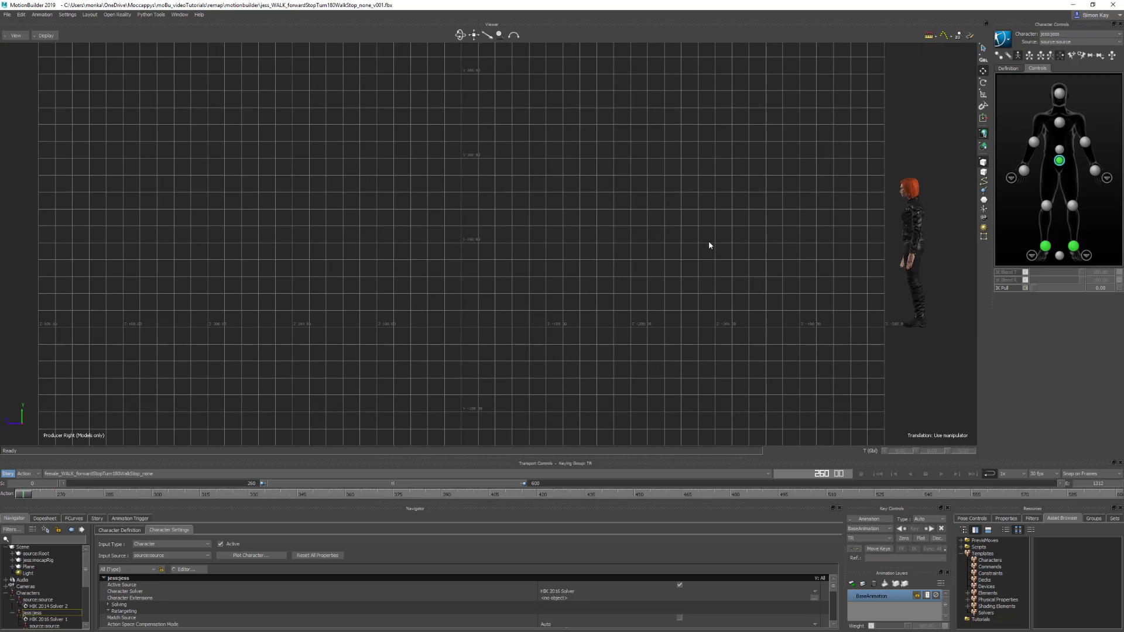
{"action": "scroll", "coordinate": [555, 306], "scroll_direction": "up", "scroll_amount": 5}
{"action": "scroll", "coordinate": [721, 262], "scroll_direction": "up", "scroll_amount": 4}
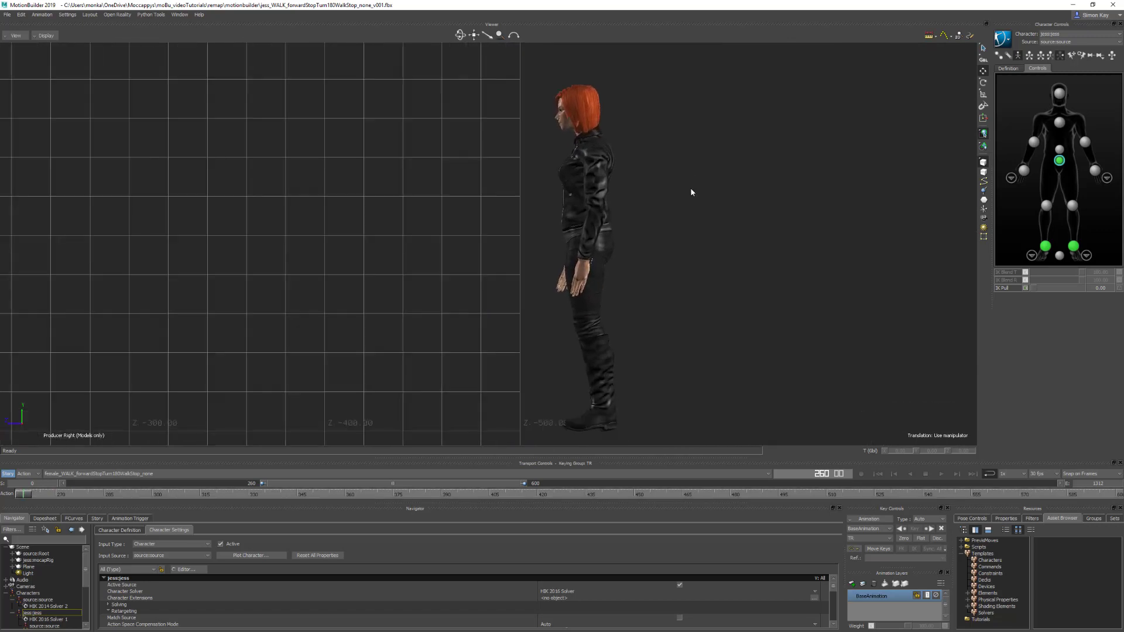
{"action": "scroll", "coordinate": [608, 279], "scroll_direction": "up", "scroll_amount": 1}
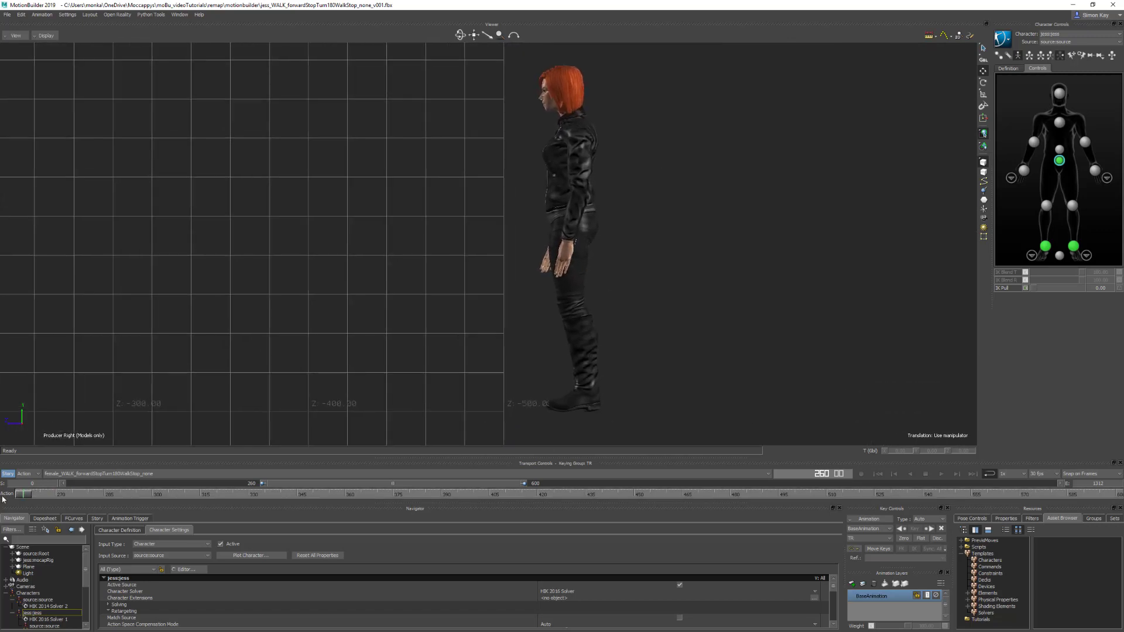
{"action": "mouse_move", "coordinate": [25, 496]}
{"action": "left_mouse_down"}
{"action": "mouse_move", "coordinate": [97, 497]}
{"action": "mouse_move", "coordinate": [24, 496]}
{"action": "left_mouse_up"}
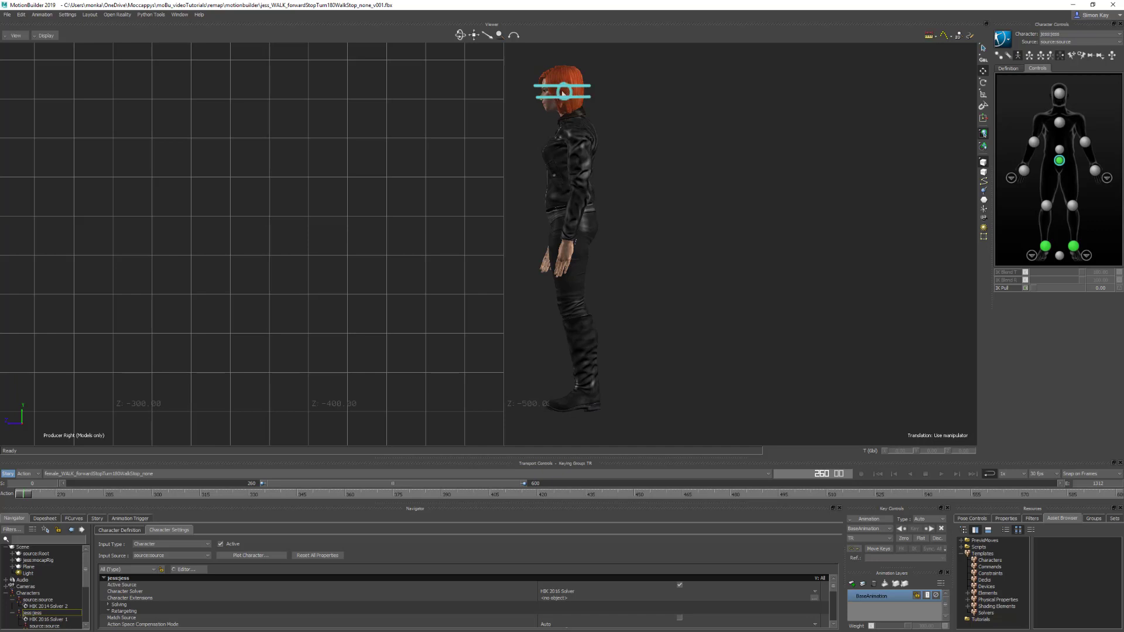
{"action": "left_click_drag", "start_coordinate": [563, 91], "coordinate": [574, 323]}
Step: Play the walk in the right side view and examine the body's balance between the feet around frame 365
{"action": "left_click_drag", "start_coordinate": [402, 135], "coordinate": [778, 181], "text": "ctrl"}
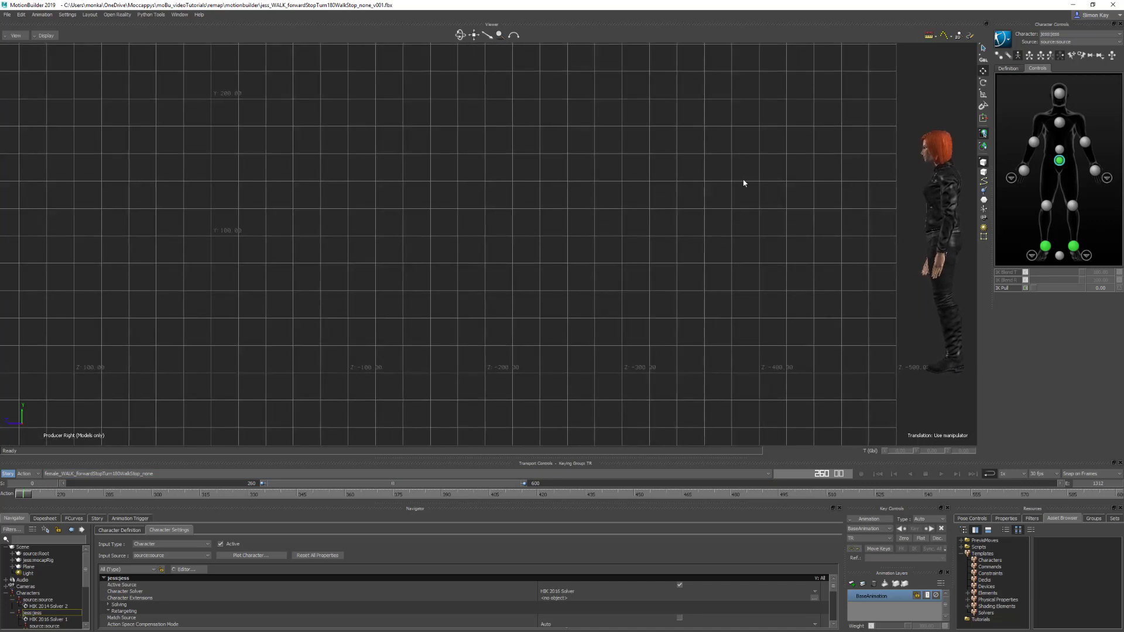
{"action": "key", "text": "space"}
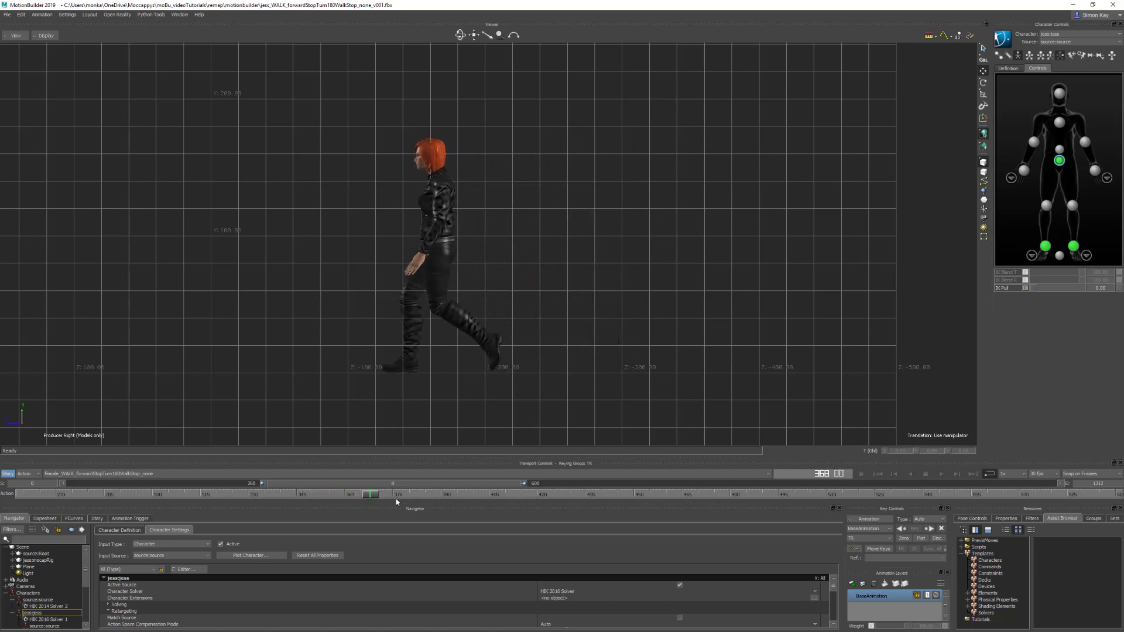
{"action": "left_click_drag", "start_coordinate": [374, 497], "coordinate": [367, 499]}
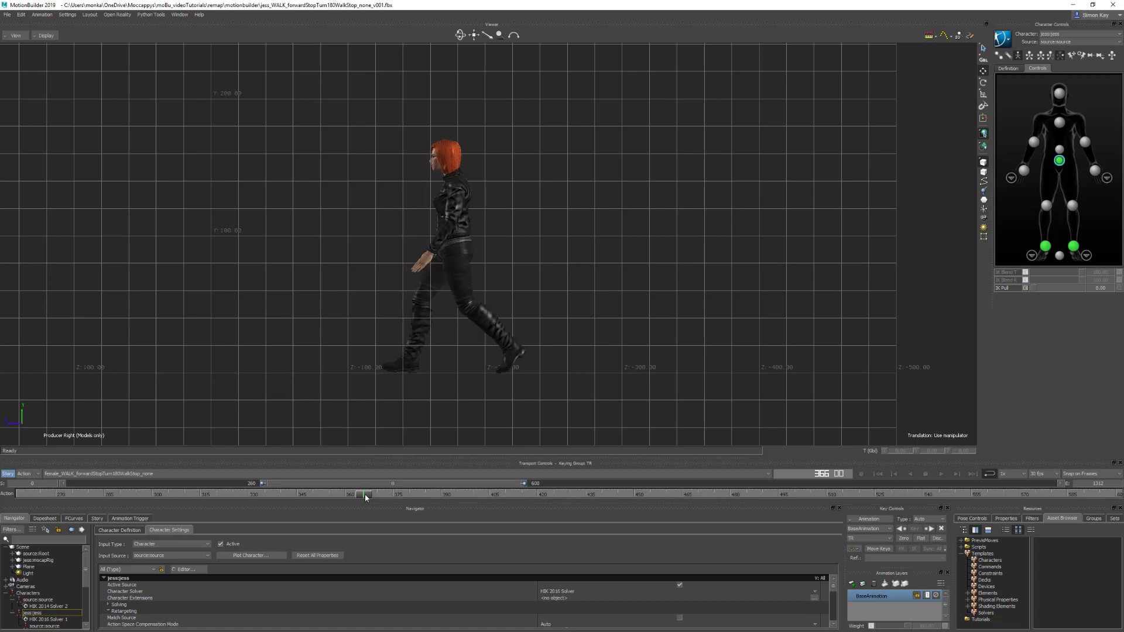
{"action": "key", "text": "Left"}
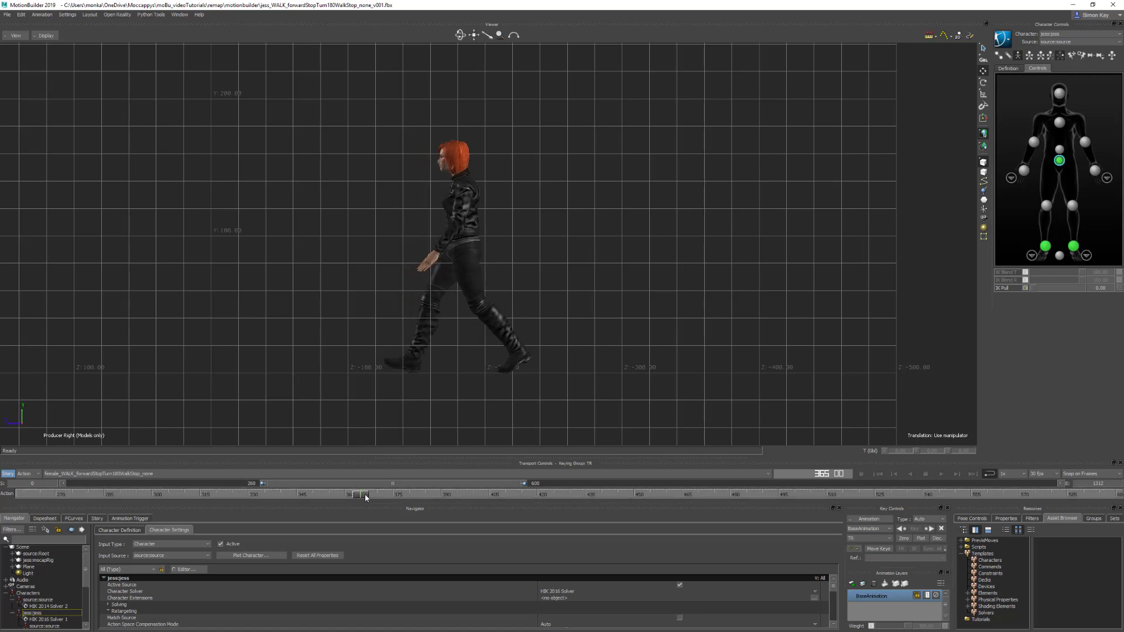
{"action": "key", "text": "Left"}
{"action": "key", "text": "Right"}
{"action": "mouse_move", "coordinate": [456, 151]}
{"action": "left_mouse_down"}
{"action": "mouse_move", "coordinate": [459, 381]}
{"action": "mouse_move", "coordinate": [498, 369]}
{"action": "left_mouse_up"}
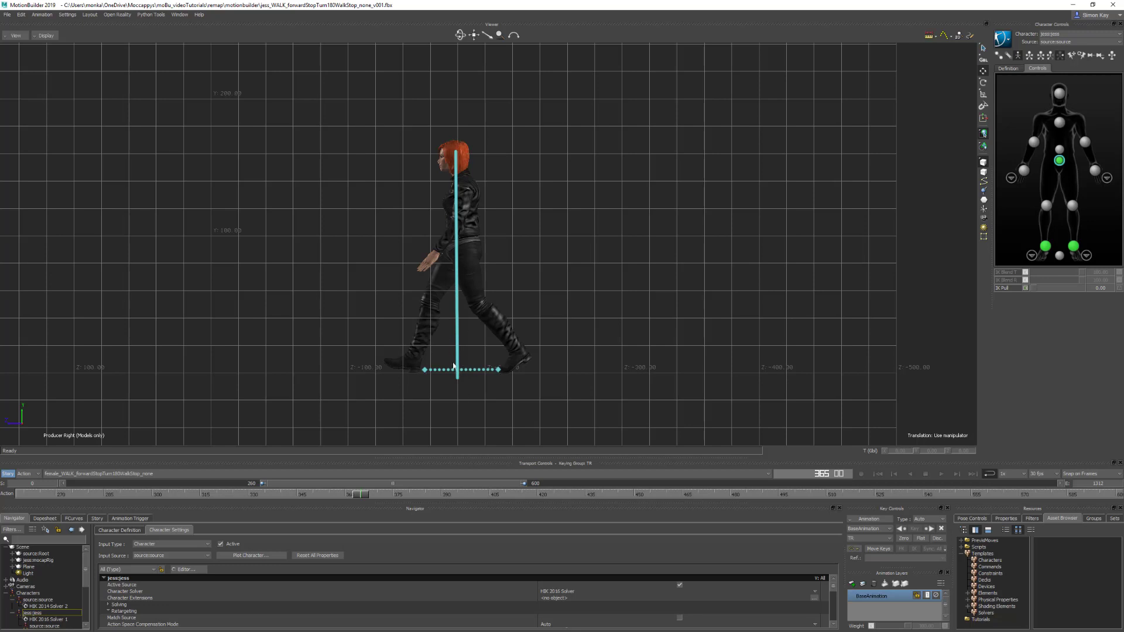
{"action": "key", "text": "space"}
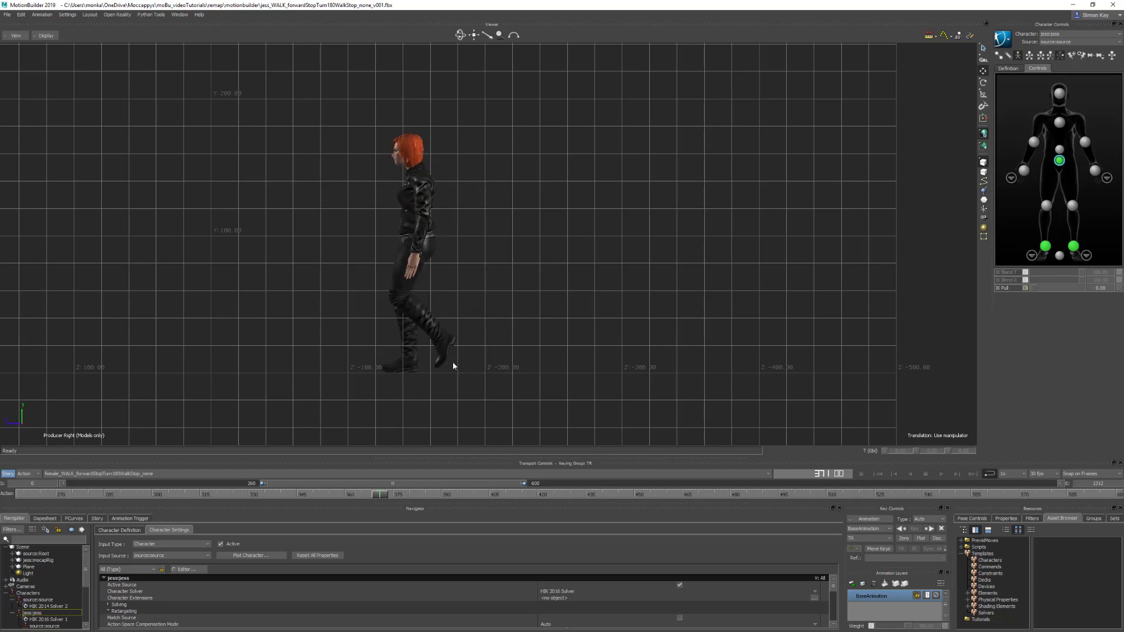
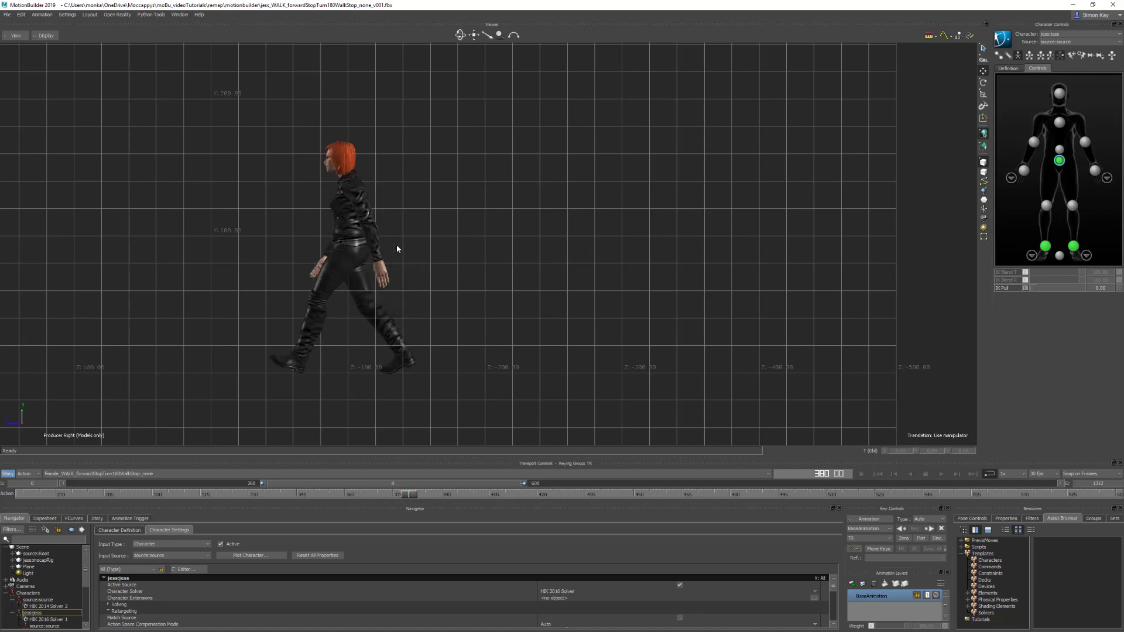
Step: Step back and forth around the next heel contact to examine where jess's weight sits between her feet
{"action": "key", "text": "Right"}
{"action": "key", "text": "Left"}
{"action": "key", "text": "Left"}
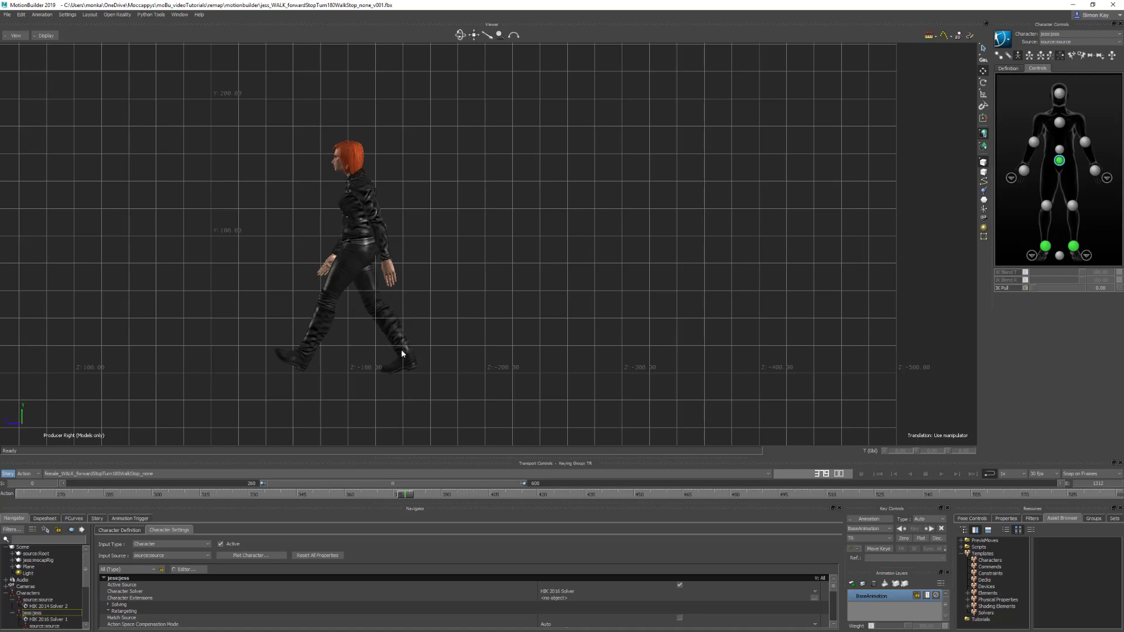
{"action": "key", "text": "Right"}
{"action": "key", "text": "Left"}
{"action": "key", "text": "Right"}
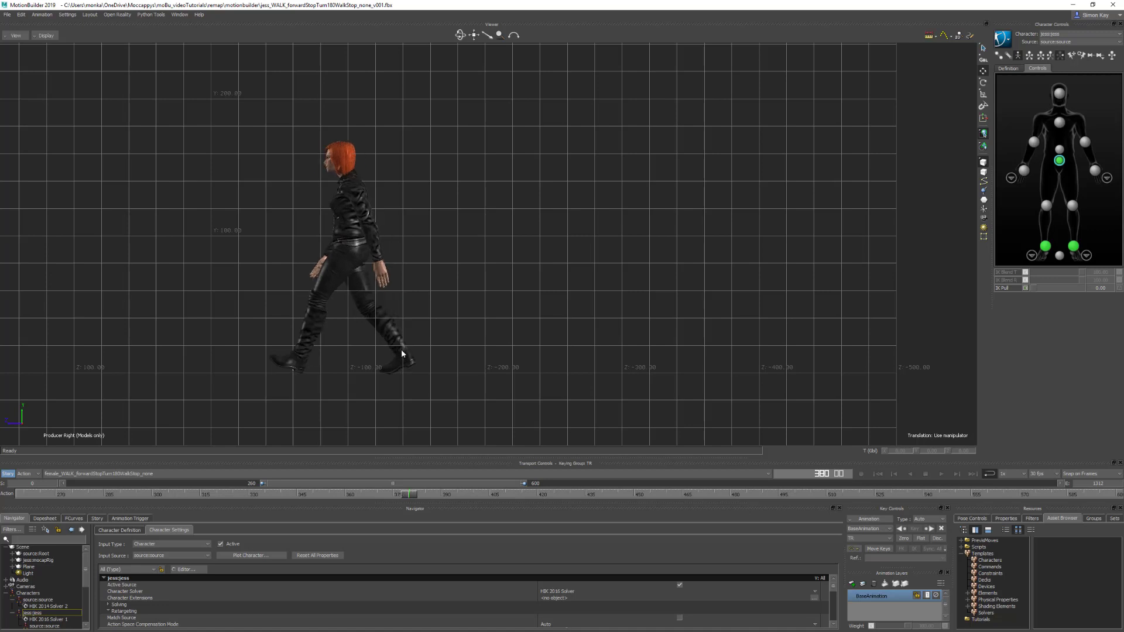
{"action": "key", "text": "Left"}
{"action": "key", "text": "Left"}
{"action": "key", "text": "Right"}
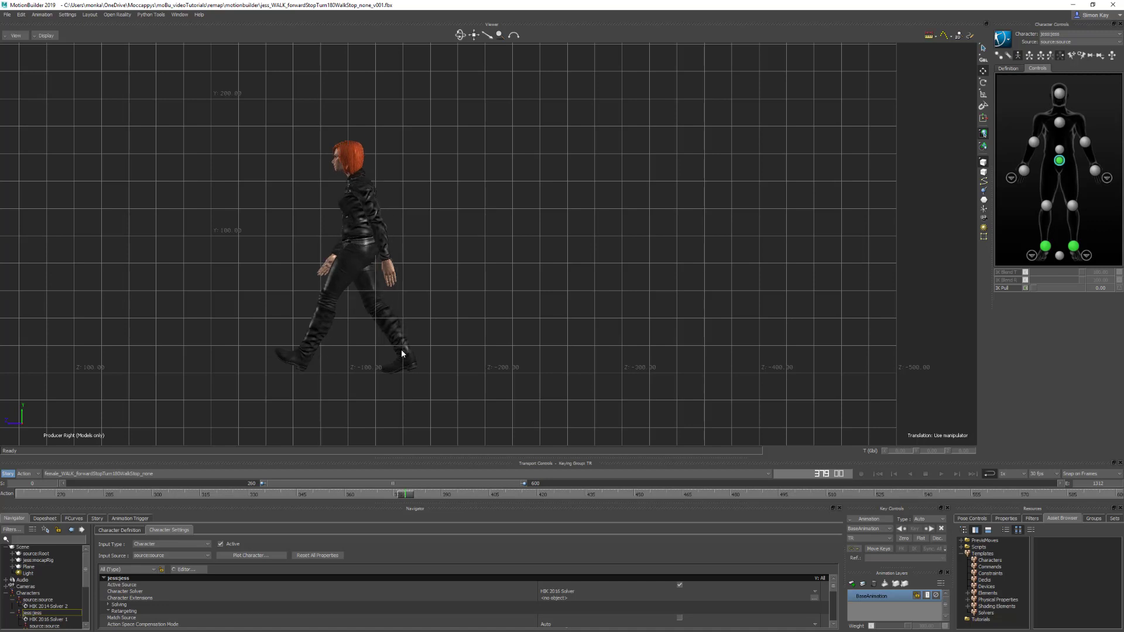
{"action": "key", "text": "Right"}
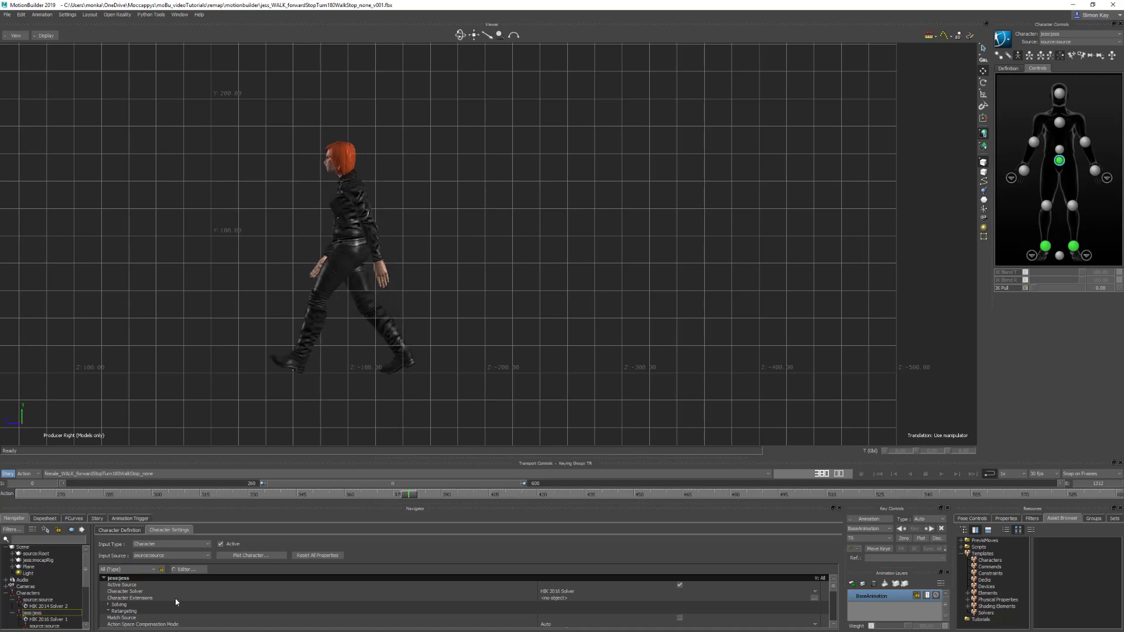
Step: Shift jess's hips slightly forward by increasing the Z value of Hips Offset T in her Offsets settings
{"action": "scroll", "coordinate": [176, 602], "scroll_direction": "down", "scroll_amount": 3}
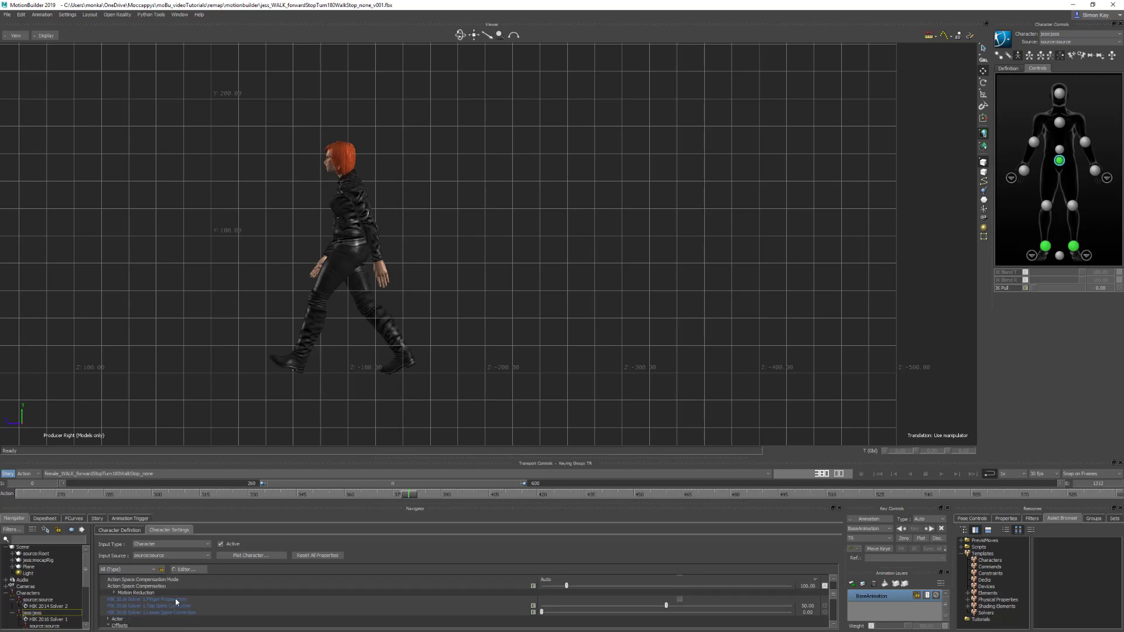
{"action": "scroll", "coordinate": [174, 599], "scroll_direction": "down", "scroll_amount": 2}
{"action": "left_click", "coordinate": [120, 595]}
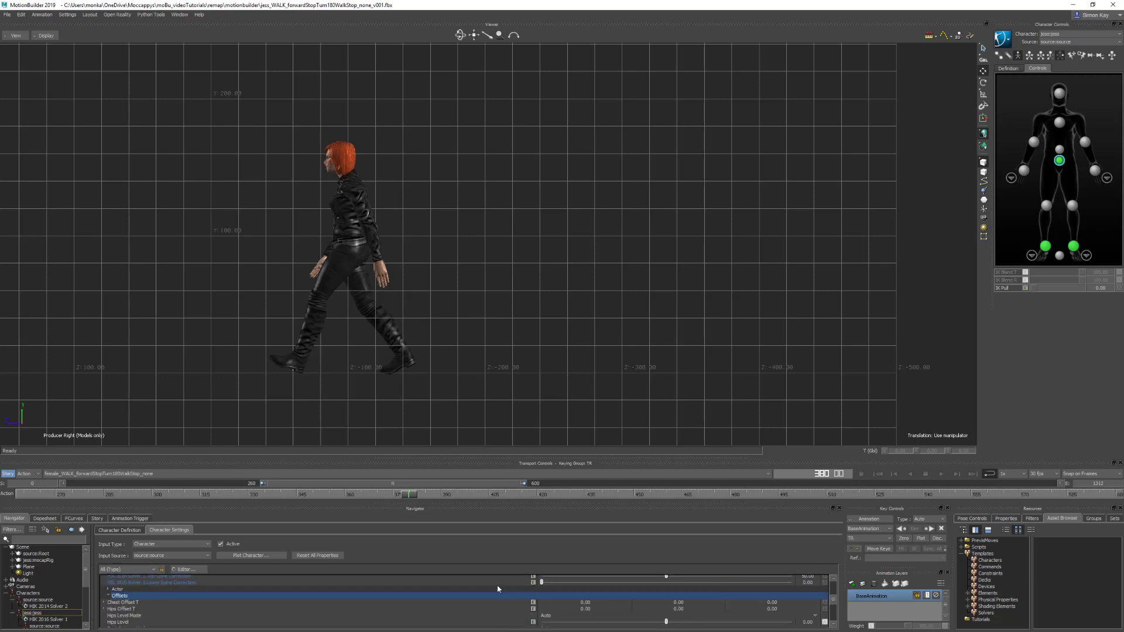
{"action": "left_click", "coordinate": [772, 609]}
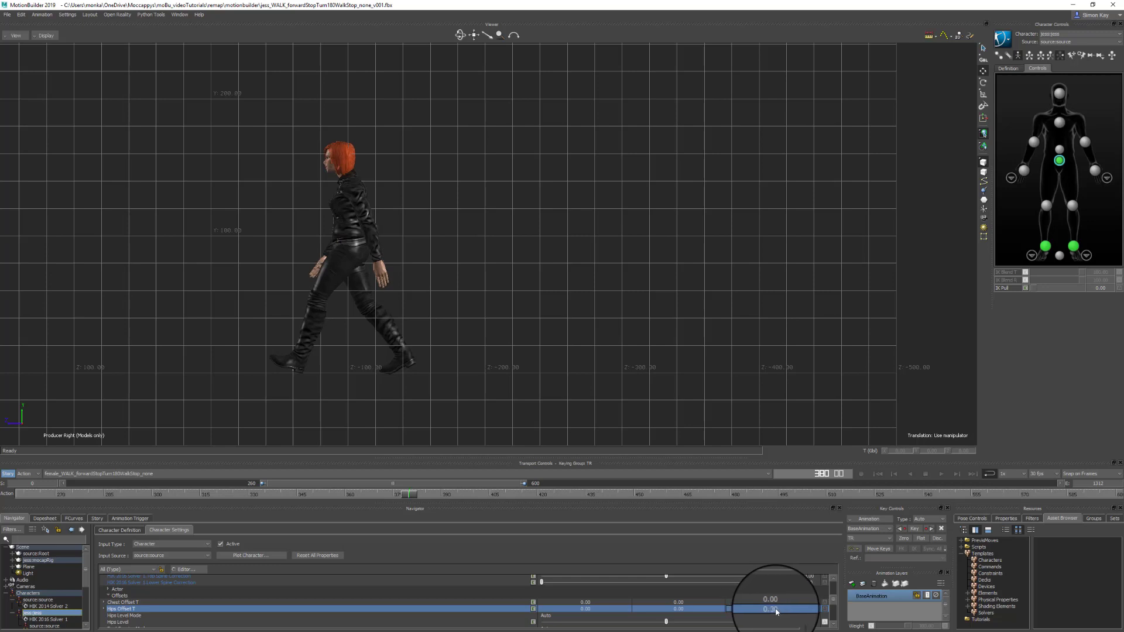
{"action": "left_click_drag", "start_coordinate": [774, 611], "coordinate": [783, 612]}
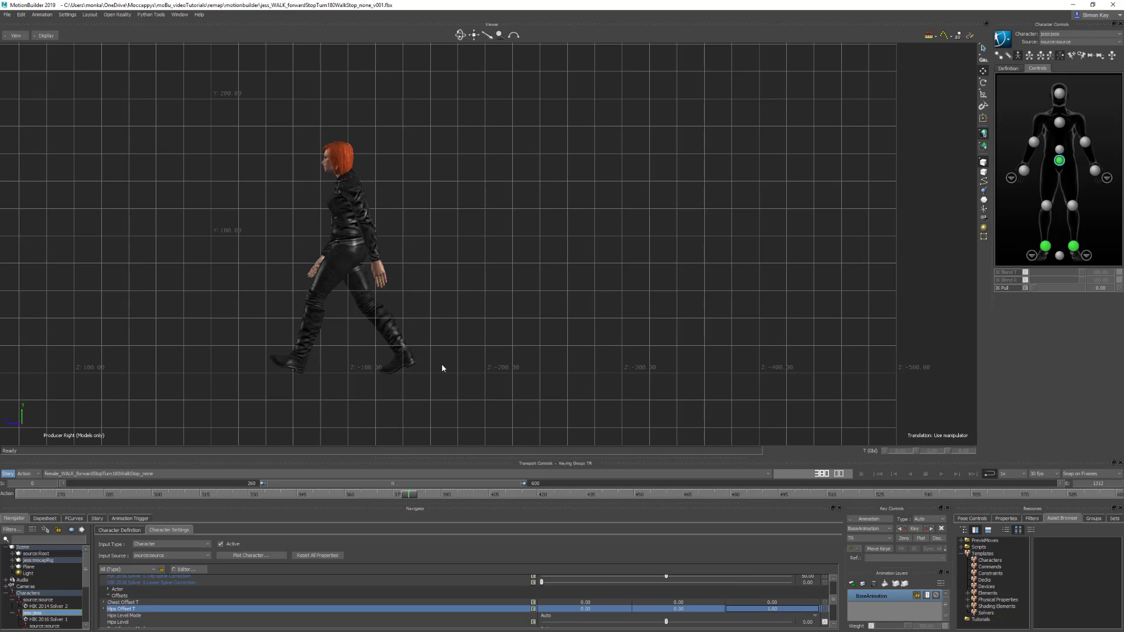
Step: Check the hips offset on jess's passing pose around frame 373 and on the following heel contact
{"action": "left_click_drag", "start_coordinate": [409, 498], "coordinate": [397, 496]}
{"action": "key", "text": "Left"}
{"action": "key", "text": "Left"}
{"action": "key", "text": "Left"}
{"action": "key", "text": "Left"}
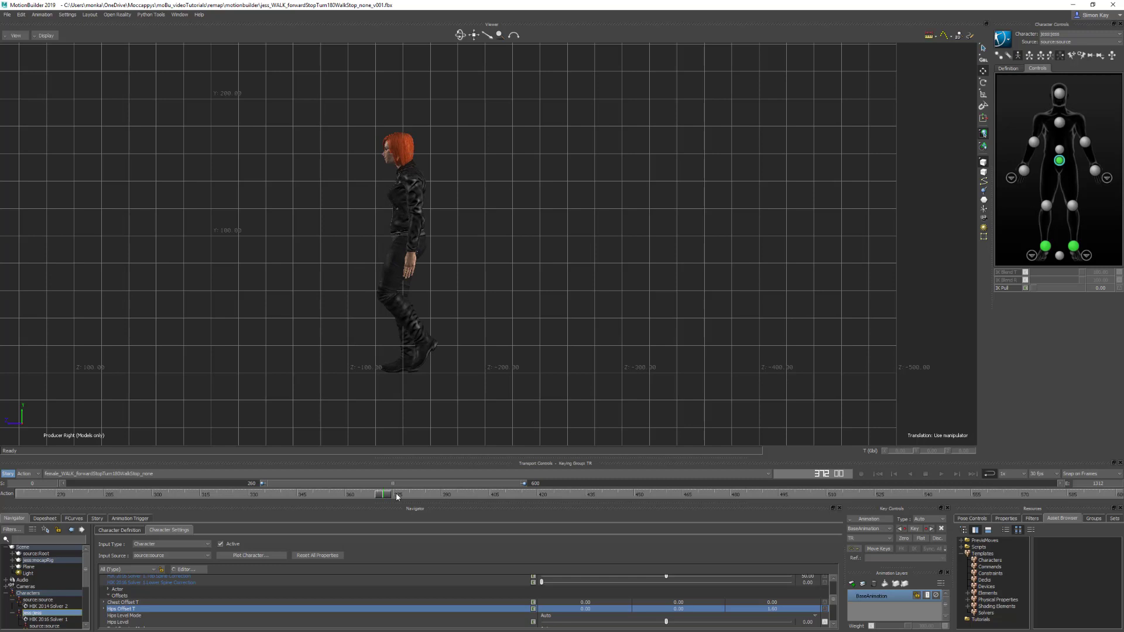
{"action": "key", "text": "Right"}
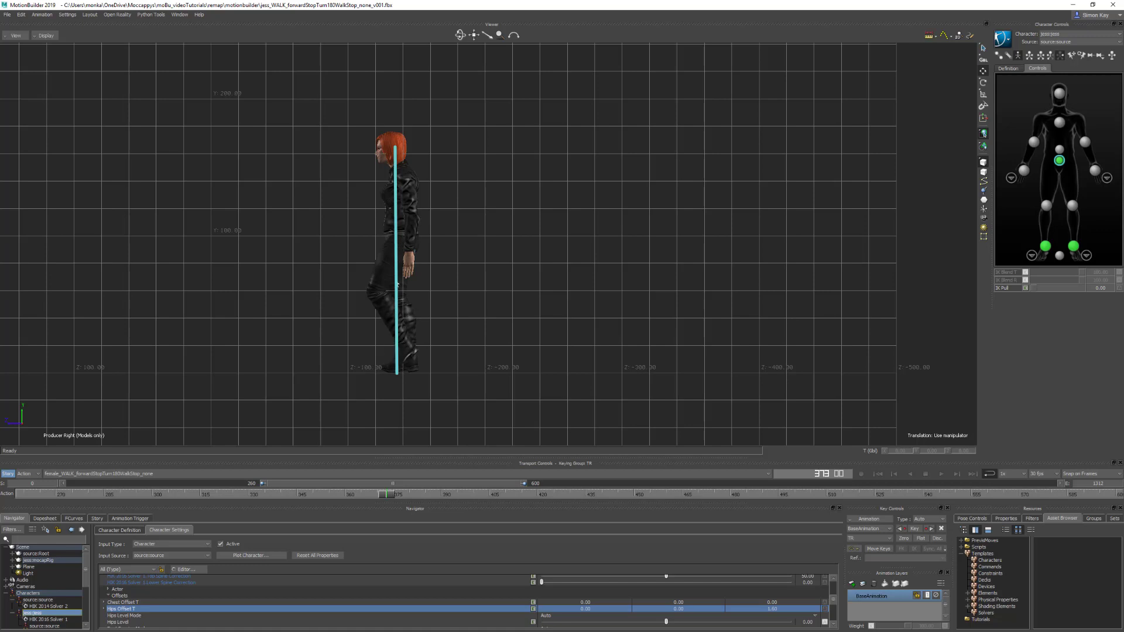
{"action": "key", "text": "space"}
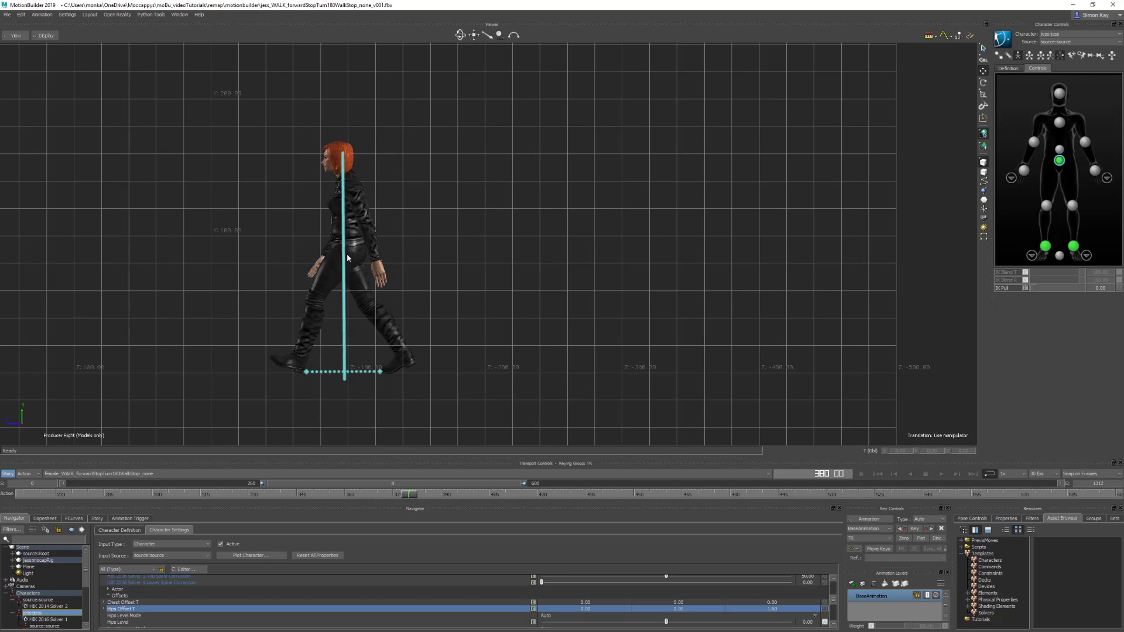
{"action": "key", "text": "space"}
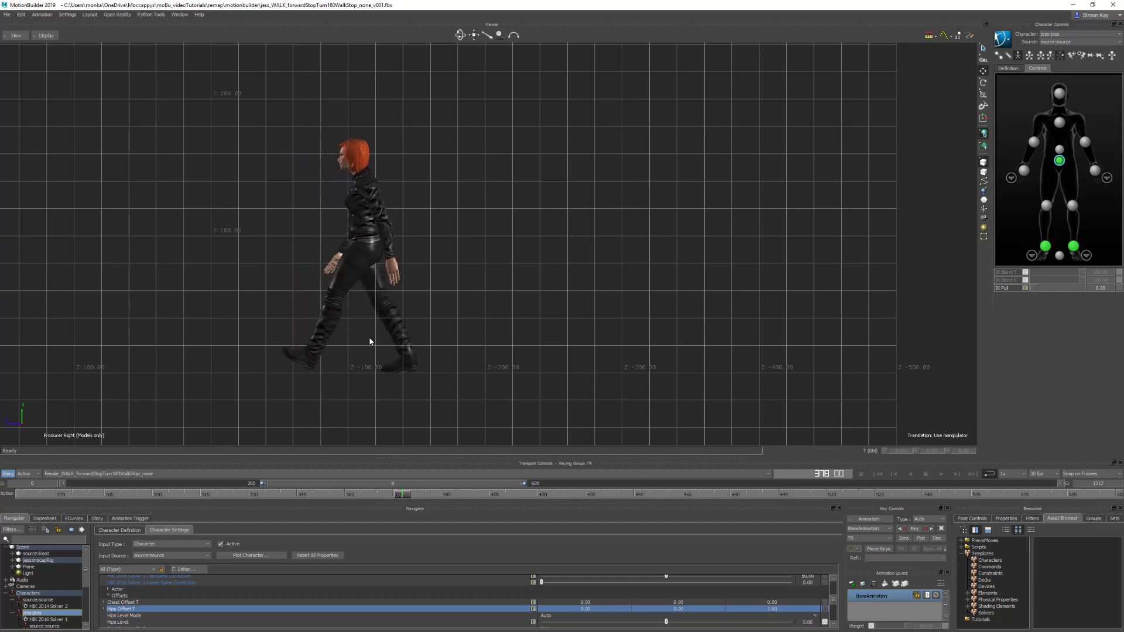
Step: Compare jess with the source skeleton in X-Ray display while adjusting the Z value of her Hips Offset T
{"action": "key", "text": "ctrl+a"}
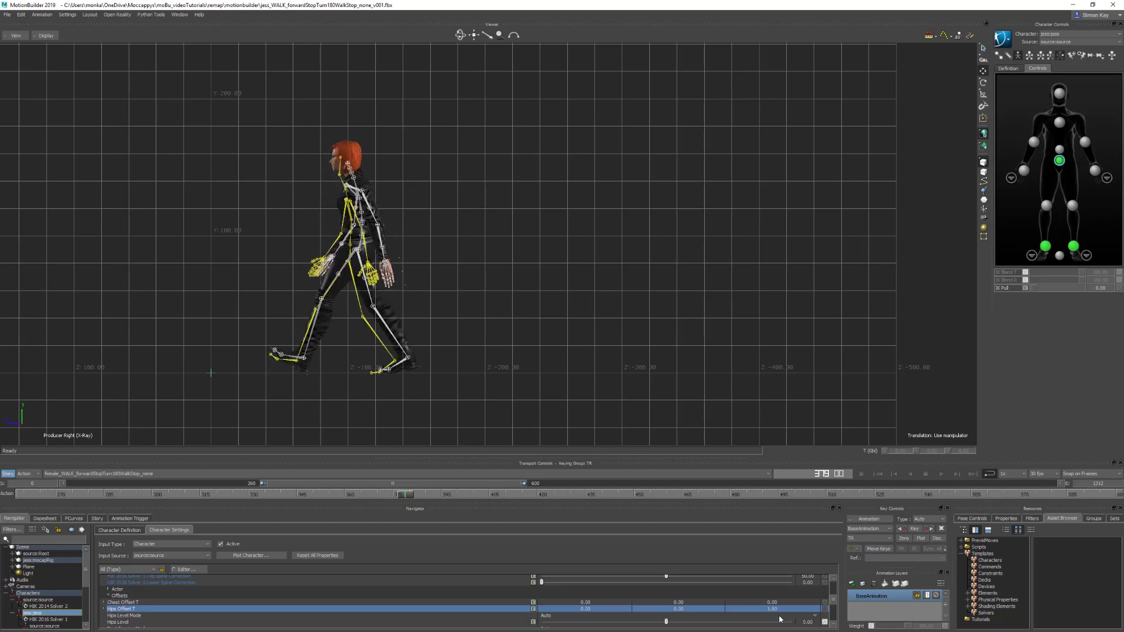
{"action": "mouse_move", "coordinate": [773, 613]}
{"action": "left_mouse_down"}
{"action": "mouse_move", "coordinate": [793, 618]}
{"action": "mouse_move", "coordinate": [732, 618]}
{"action": "left_mouse_up"}
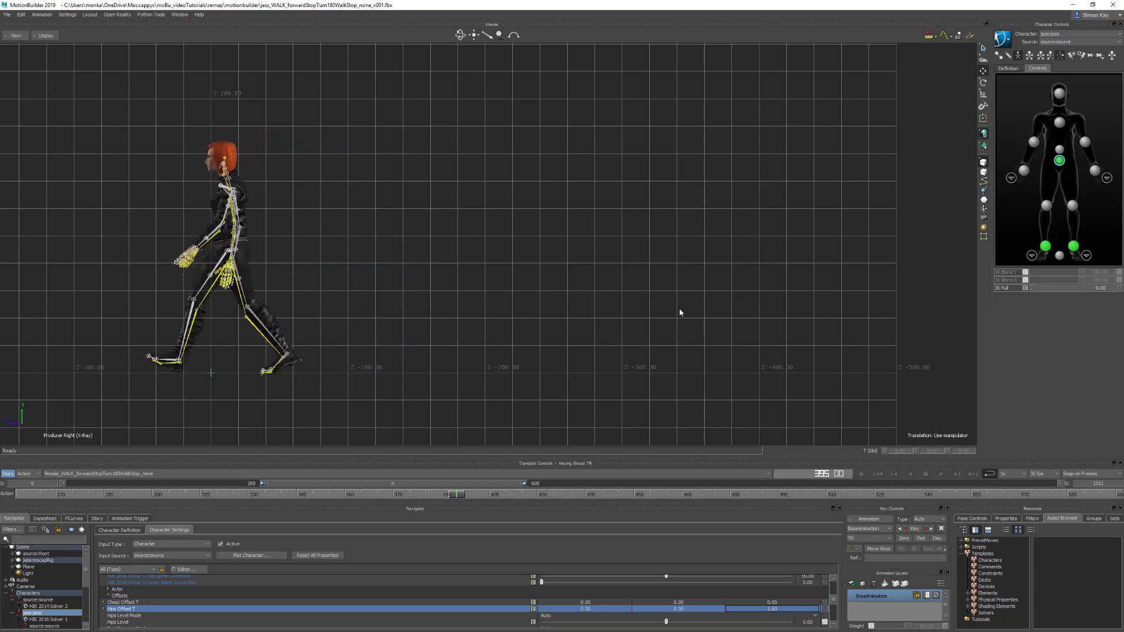
{"action": "left_click_drag", "start_coordinate": [359, 285], "coordinate": [916, 278], "text": "shift"}
{"action": "left_click_drag", "start_coordinate": [514, 266], "coordinate": [551, 278], "text": "shift"}
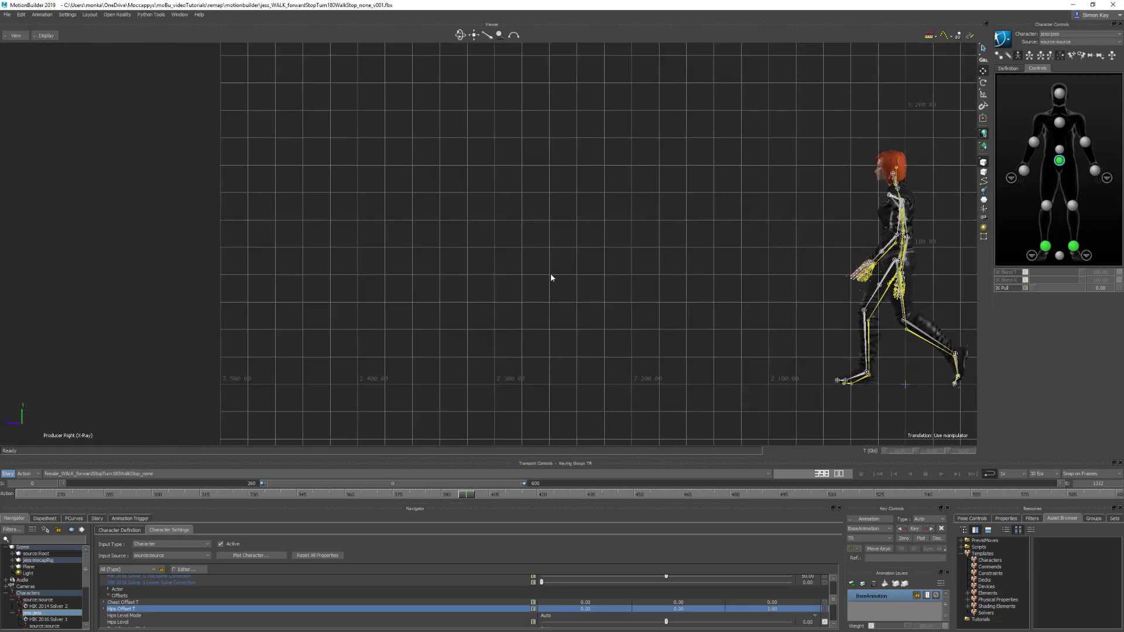
Step: Return to the models-only display and fine-tune the Z value of jess's Hips Offset T at frame 424
{"action": "key", "text": "ctrl+a"}
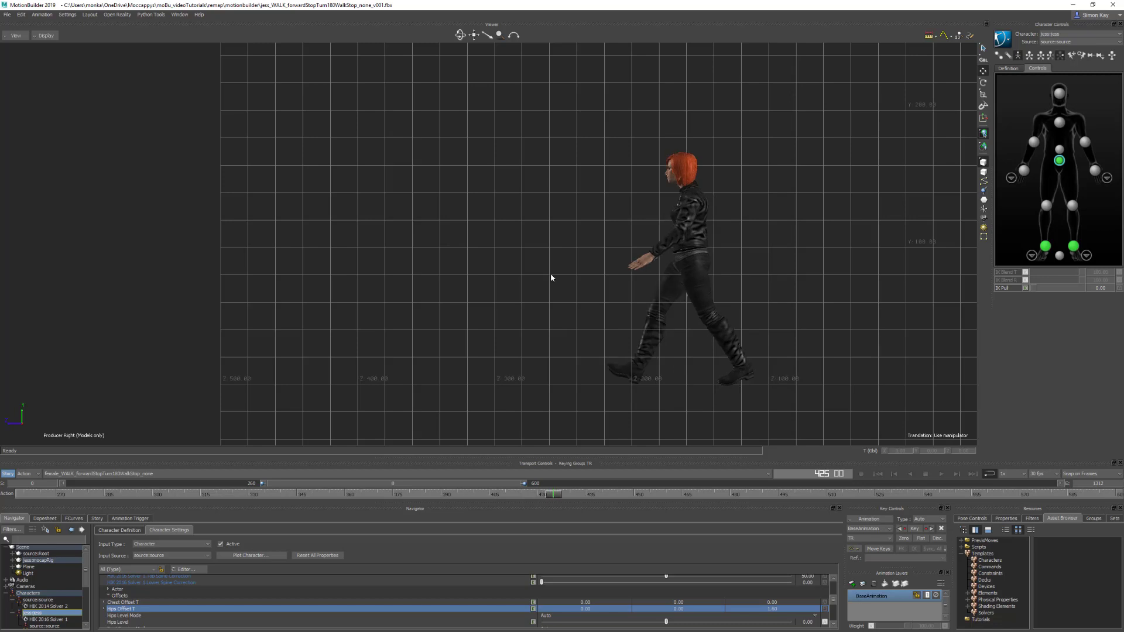
{"action": "key", "text": "Left"}
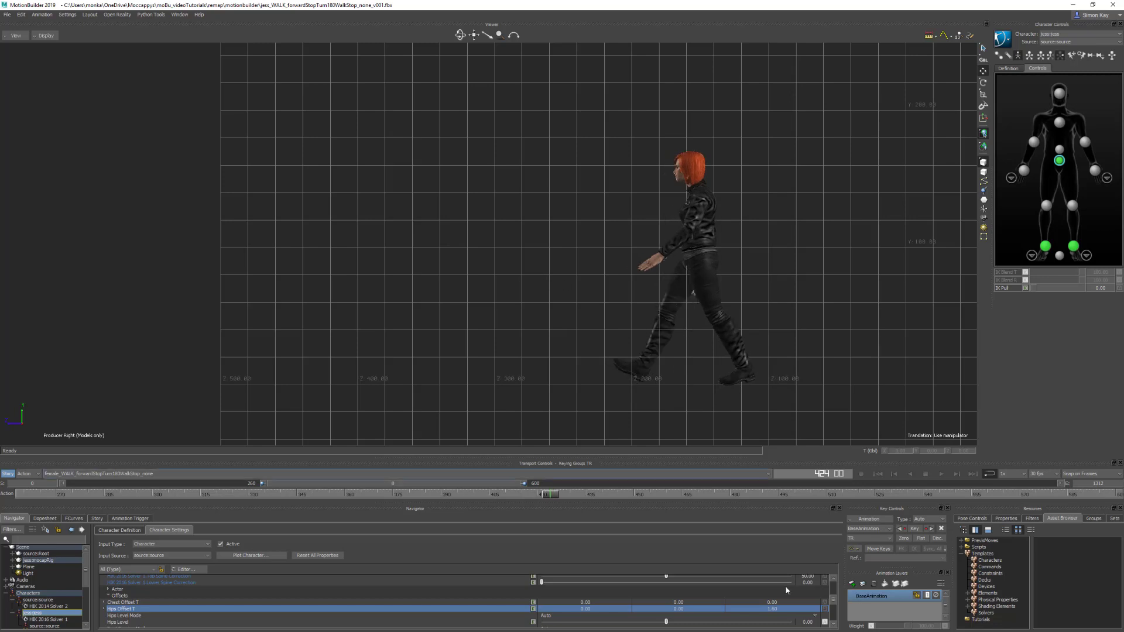
{"action": "left_click", "coordinate": [773, 611]}
{"action": "type", "text": "1.3"}
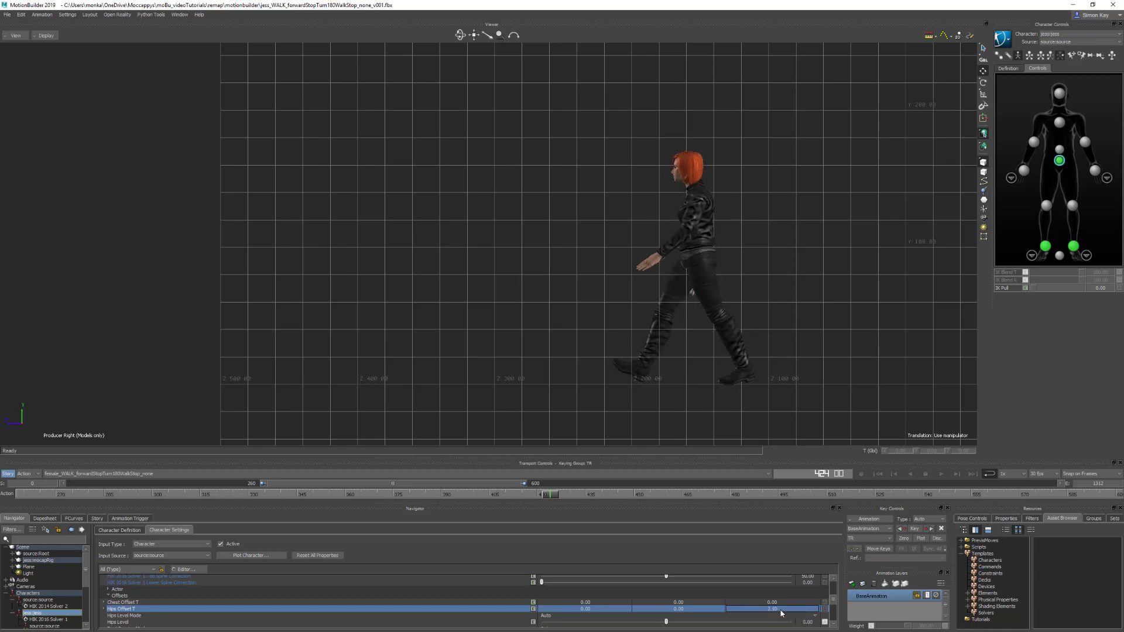
{"action": "key", "text": "Return"}
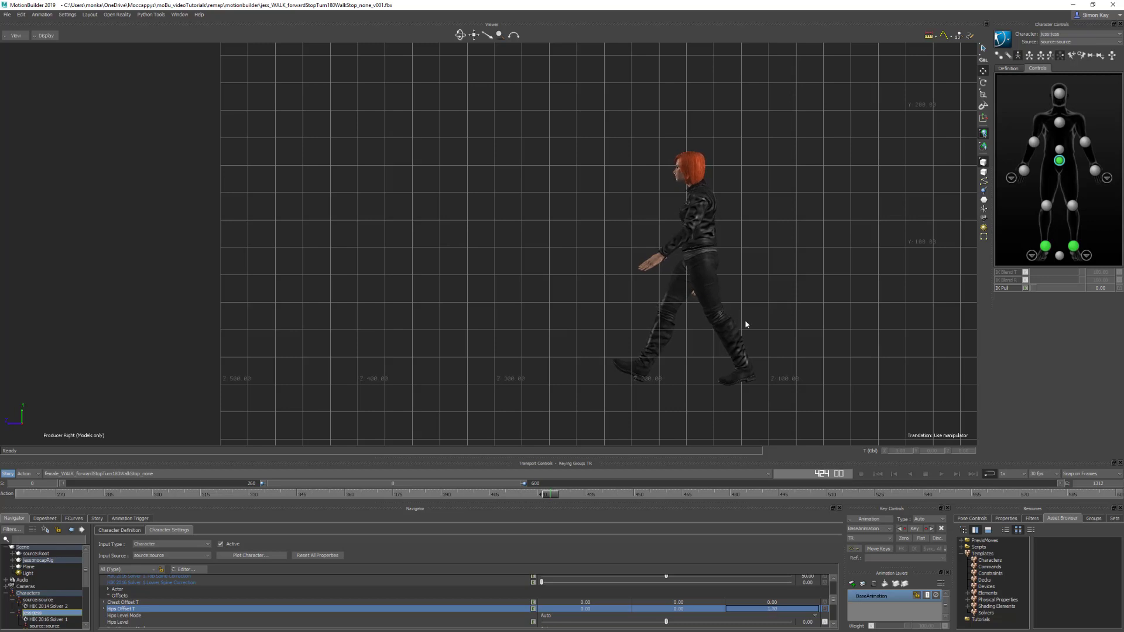
Step: Step forward frame by frame from frame 424 into the passing pose to review jess's balance
{"action": "key", "text": "Right"}
{"action": "key", "text": "Right"}
{"action": "key", "text": "Right"}
{"action": "key", "text": "Right"}
{"action": "key", "text": "Right"}
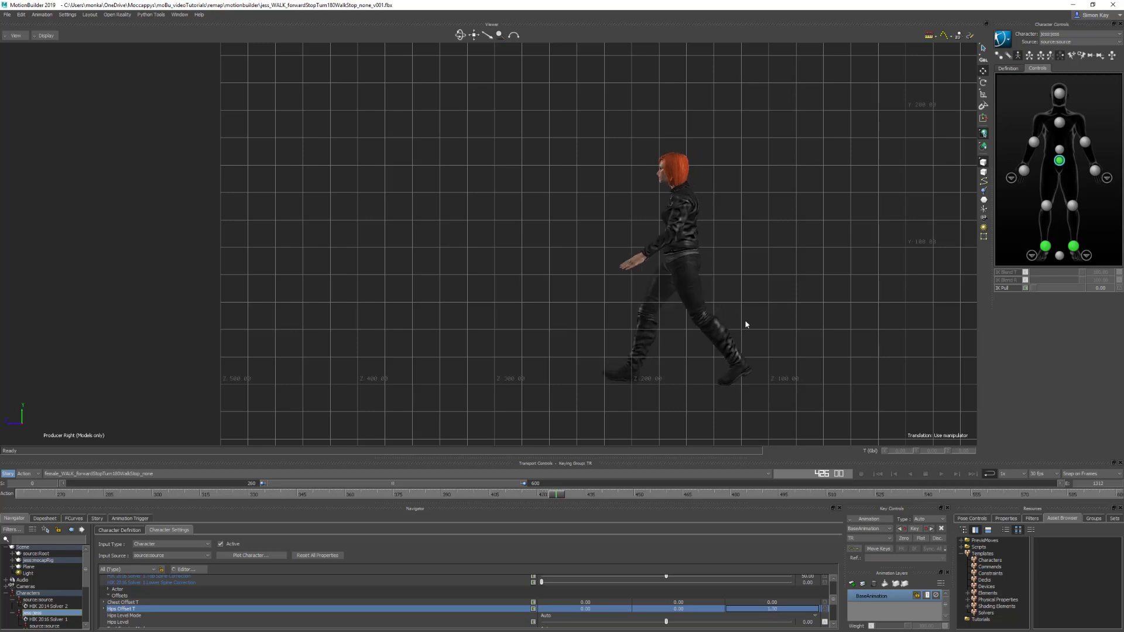
{"action": "key", "text": "Right"}
{"action": "key", "text": "Right"}
{"action": "key", "text": "Right"}
{"action": "key", "text": "Right"}
{"action": "key", "text": "Right"}
{"action": "key", "text": "Right"}
{"action": "key", "text": "Right"}
{"action": "key", "text": "Right"}
{"action": "key", "text": "Right"}
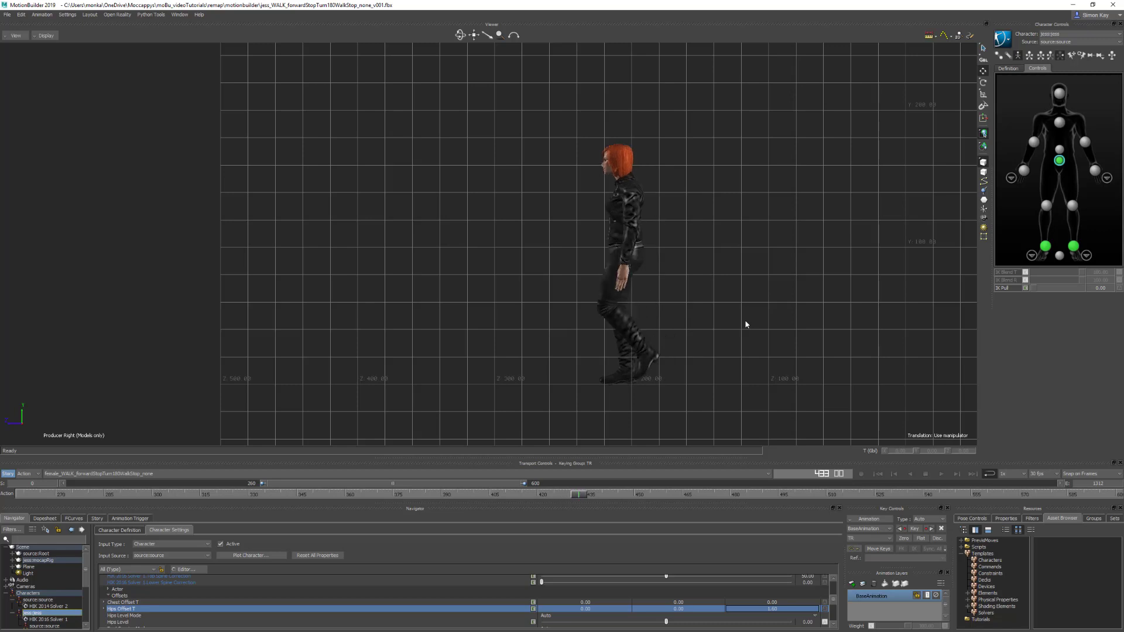
Step: Step forward frame by frame through jess's following strides to review her balance and foot contact from the side
{"action": "key", "text": "Right"}
{"action": "key", "text": "Right"}
{"action": "key", "text": "Right"}
{"action": "key", "text": "Right"}
{"action": "key", "text": "Right"}
{"action": "key", "text": "Right"}
{"action": "key", "text": "Right"}
{"action": "key", "text": "Right"}
{"action": "key", "text": "Right"}
{"action": "key", "text": "Right"}
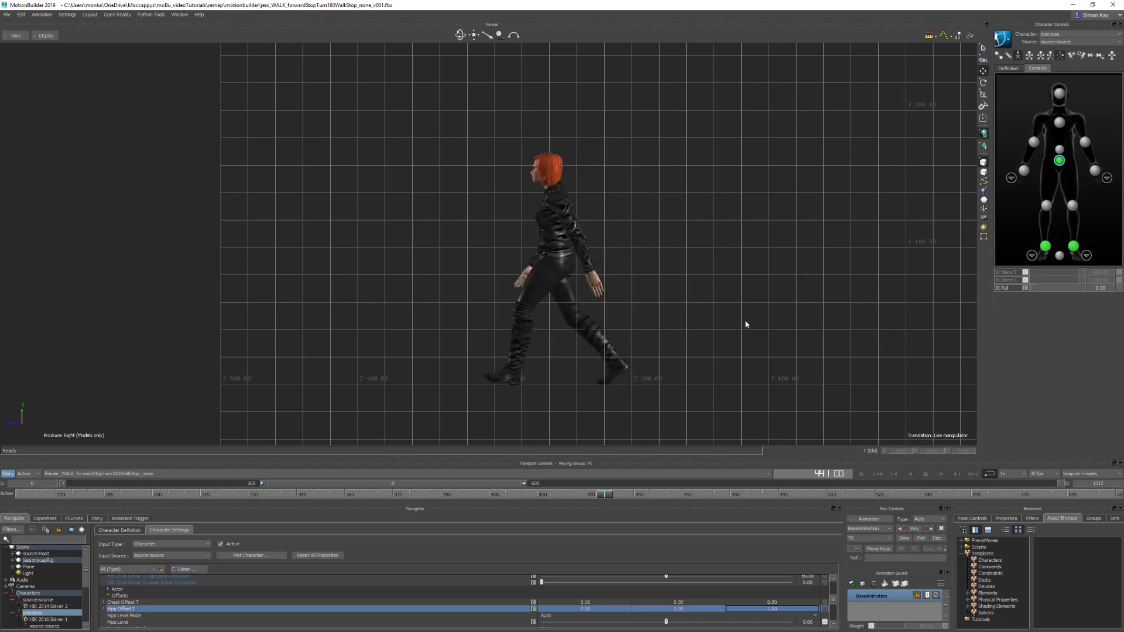
{"action": "key", "text": "Right"}
{"action": "key", "text": "Right"}
{"action": "key", "text": "Right"}
{"action": "key", "text": "Right"}
{"action": "key", "text": "Right"}
{"action": "key", "text": "Right"}
{"action": "key", "text": "Right"}
{"action": "key", "text": "Right"}
{"action": "key", "text": "Right"}
{"action": "key", "text": "Right"}
{"action": "key", "text": "Right"}
{"action": "key", "text": "Right"}
{"action": "key", "text": "Right"}
{"action": "key", "text": "Right"}
{"action": "key", "text": "Right"}
{"action": "key", "text": "Right"}
{"action": "key", "text": "Right"}
{"action": "key", "text": "Right"}
{"action": "key", "text": "Right"}
{"action": "key", "text": "Right"}
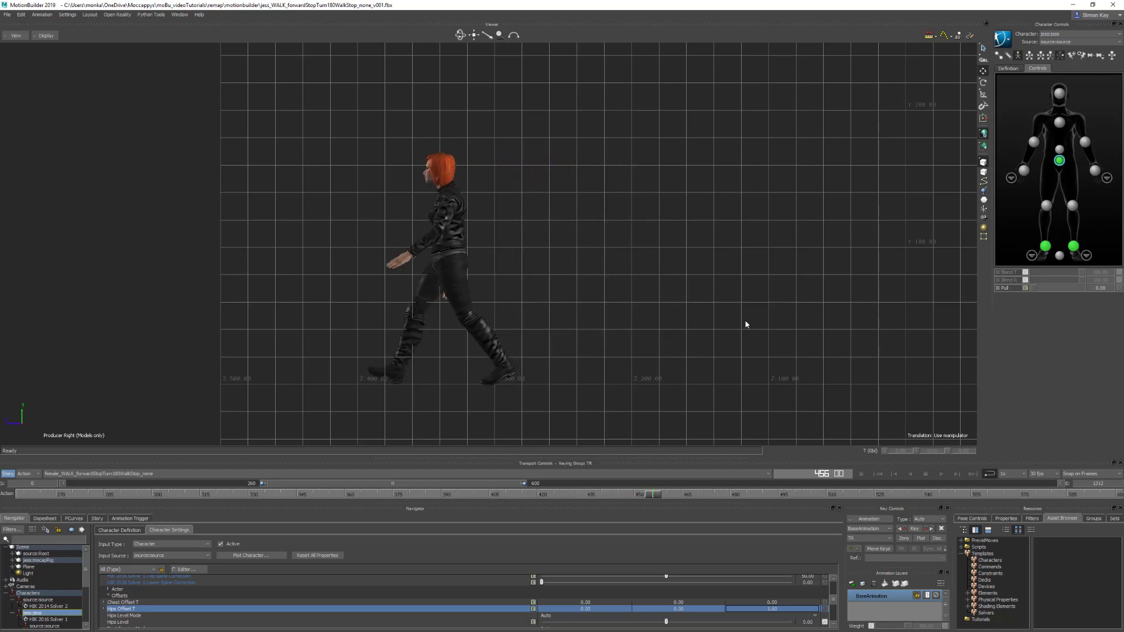
{"action": "key", "text": "Right"}
{"action": "key", "text": "Right"}
{"action": "key", "text": "Right"}
{"action": "key", "text": "Right"}
{"action": "key", "text": "Right"}
{"action": "key", "text": "Right"}
{"action": "key", "text": "Right"}
{"action": "key", "text": "Right"}
{"action": "key", "text": "Right"}
{"action": "key", "text": "Right"}
{"action": "key", "text": "Right"}
{"action": "key", "text": "Right"}
{"action": "key", "text": "Right"}
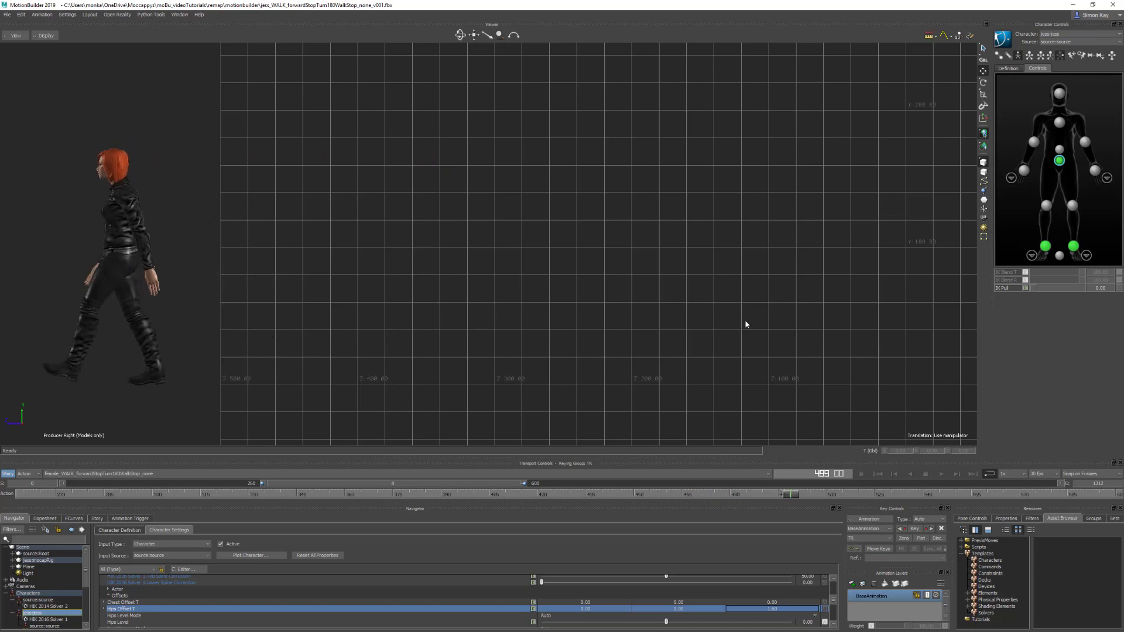
Step: Recentre the side view on jess and step through the remaining frames to review how the walk ends
{"action": "left_click_drag", "start_coordinate": [409, 301], "coordinate": [700, 281], "text": "shift"}
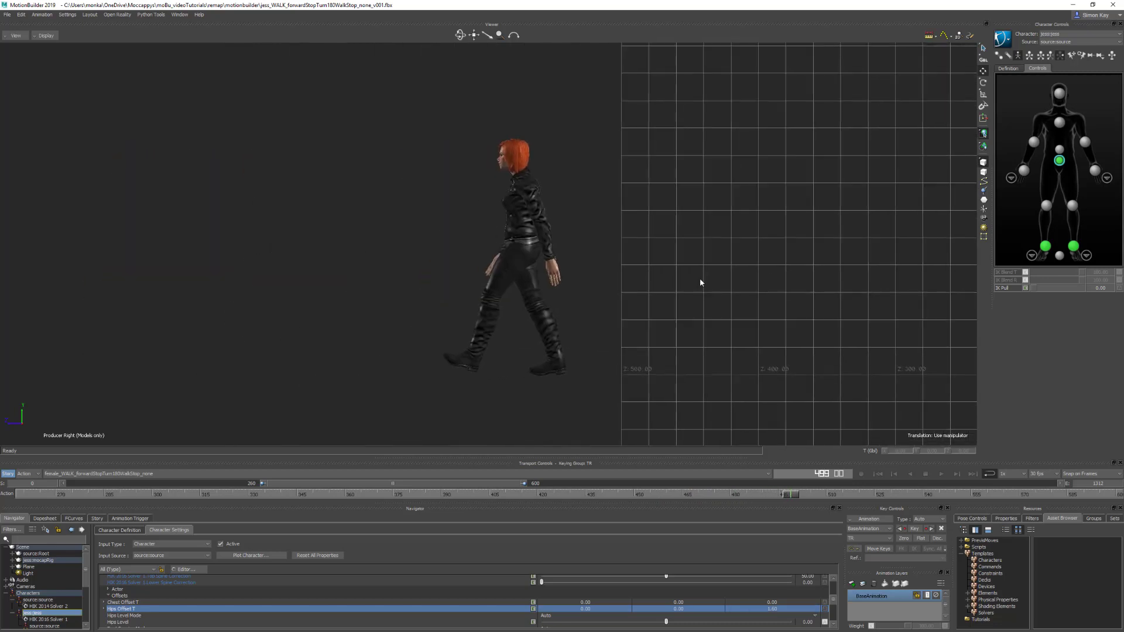
{"action": "key", "text": "Right"}
{"action": "key", "text": "Right"}
{"action": "key", "text": "Right"}
{"action": "key", "text": "Right"}
{"action": "key", "text": "Right"}
{"action": "key", "text": "Right"}
{"action": "key", "text": "Right"}
{"action": "key", "text": "Right"}
{"action": "key", "text": "Right"}
{"action": "key", "text": "Right"}
{"action": "key", "text": "Right"}
{"action": "key", "text": "Right"}
{"action": "key", "text": "Right"}
{"action": "key", "text": "Right"}
{"action": "key", "text": "Right"}
{"action": "key", "text": "Right"}
{"action": "key", "text": "Right"}
{"action": "key", "text": "Right"}
{"action": "key", "text": "Right"}
{"action": "key", "text": "Right"}
{"action": "key", "text": "Right"}
{"action": "key", "text": "Right"}
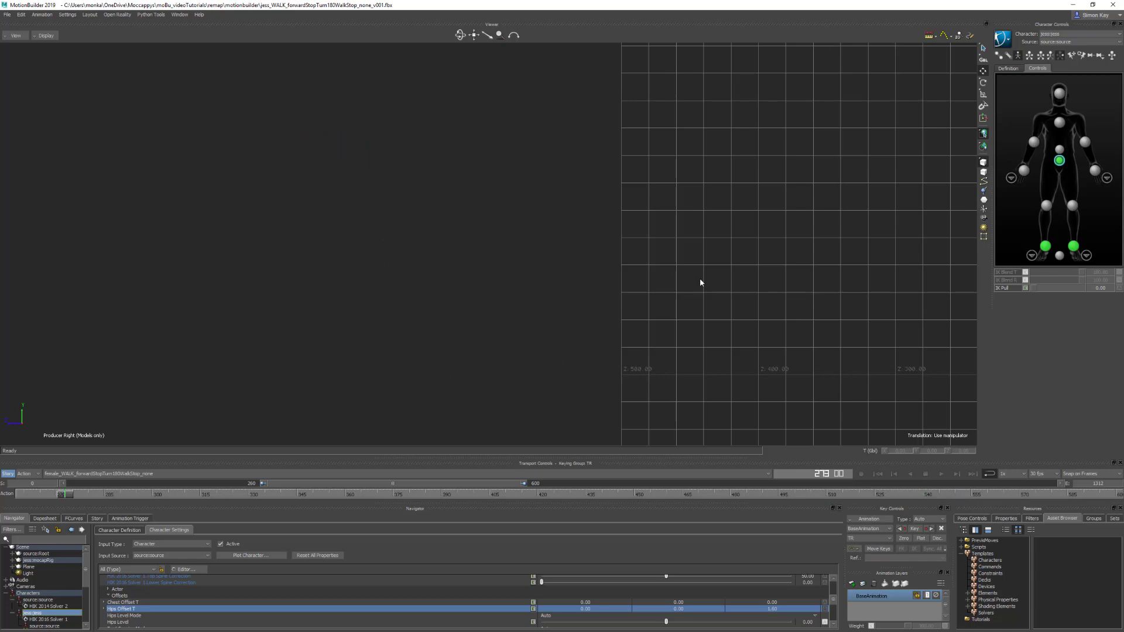
Step: Jump to the final frame and examine jess's balance in the closing standing pose up close
{"action": "key", "text": "End"}
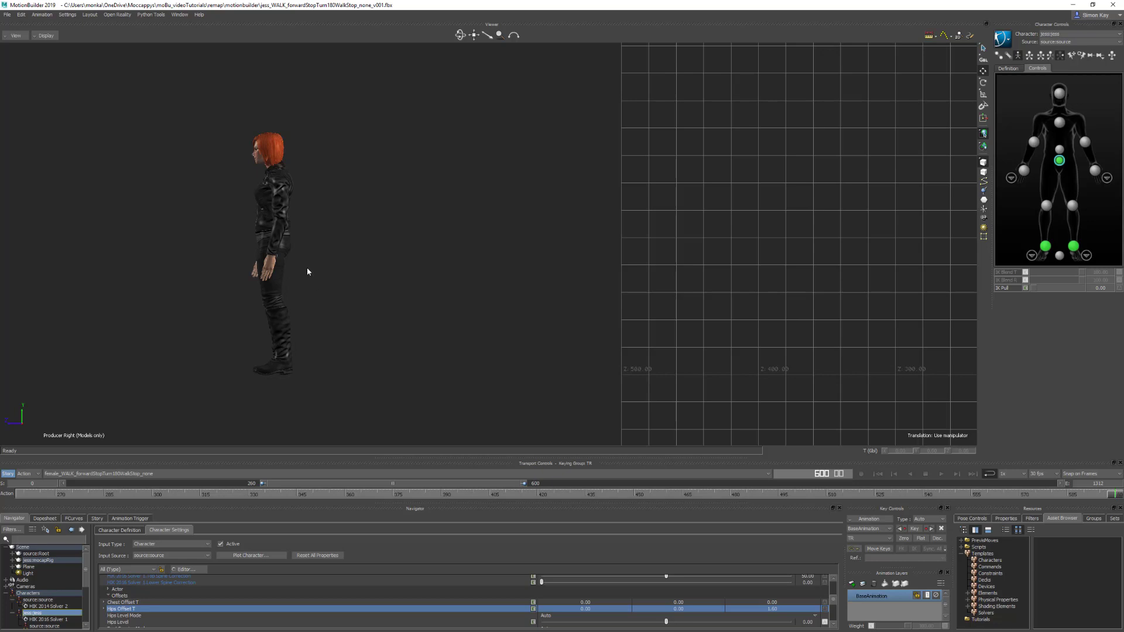
{"action": "left_click_drag", "start_coordinate": [307, 267], "coordinate": [522, 260], "text": "shift"}
{"action": "scroll", "coordinate": [521, 260], "scroll_direction": "up", "scroll_amount": 5}
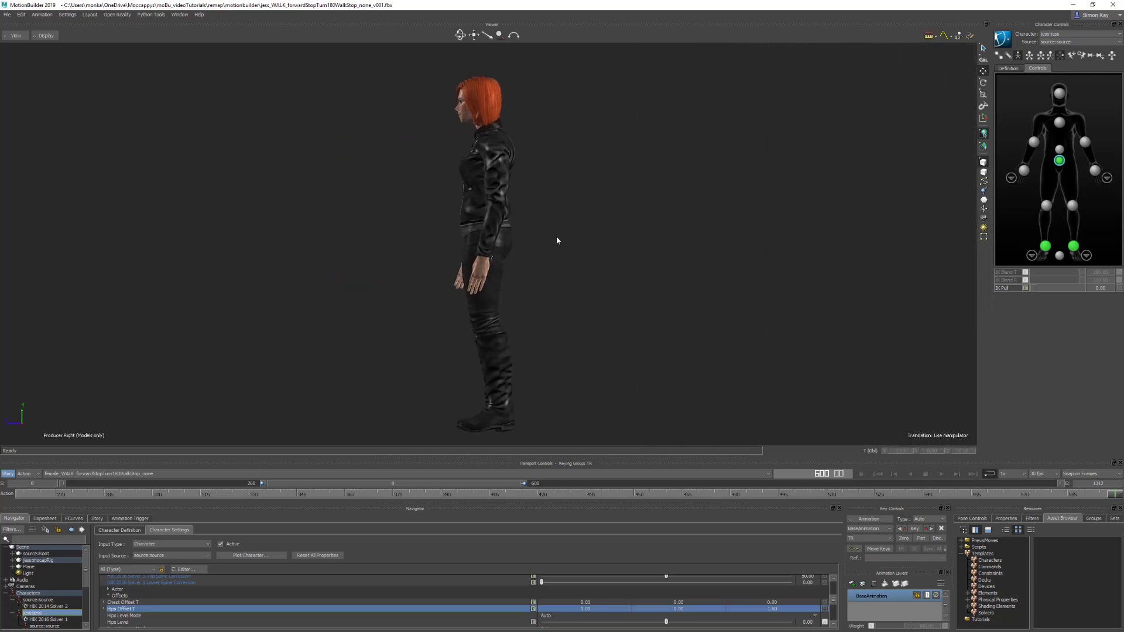
{"action": "mouse_move", "coordinate": [485, 133]}
{"action": "left_mouse_down"}
{"action": "mouse_move", "coordinate": [488, 436]}
{"action": "mouse_move", "coordinate": [545, 258]}
{"action": "left_mouse_up"}
Step: Extend the timeline range to start at frame 240 and show jess's standing pose at that frame from the side
{"action": "key", "text": "Home"}
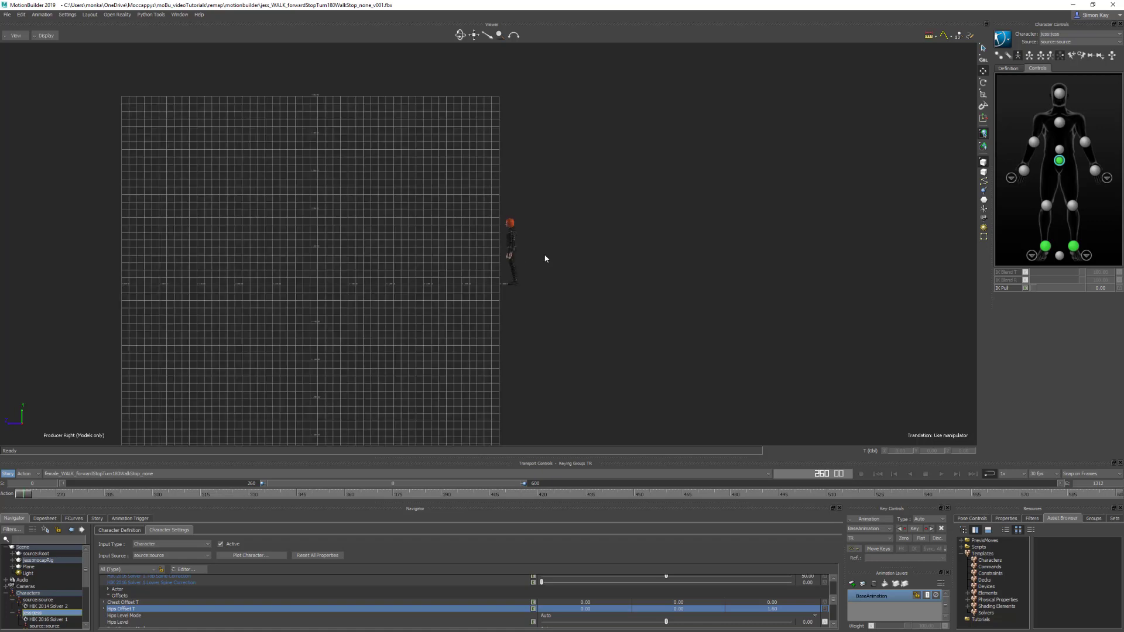
{"action": "scroll", "coordinate": [545, 258], "scroll_direction": "up", "scroll_amount": 10}
{"action": "left_click_drag", "start_coordinate": [654, 219], "coordinate": [575, 201], "text": "shift"}
{"action": "left_click_drag", "start_coordinate": [575, 201], "coordinate": [603, 191], "text": "ctrl"}
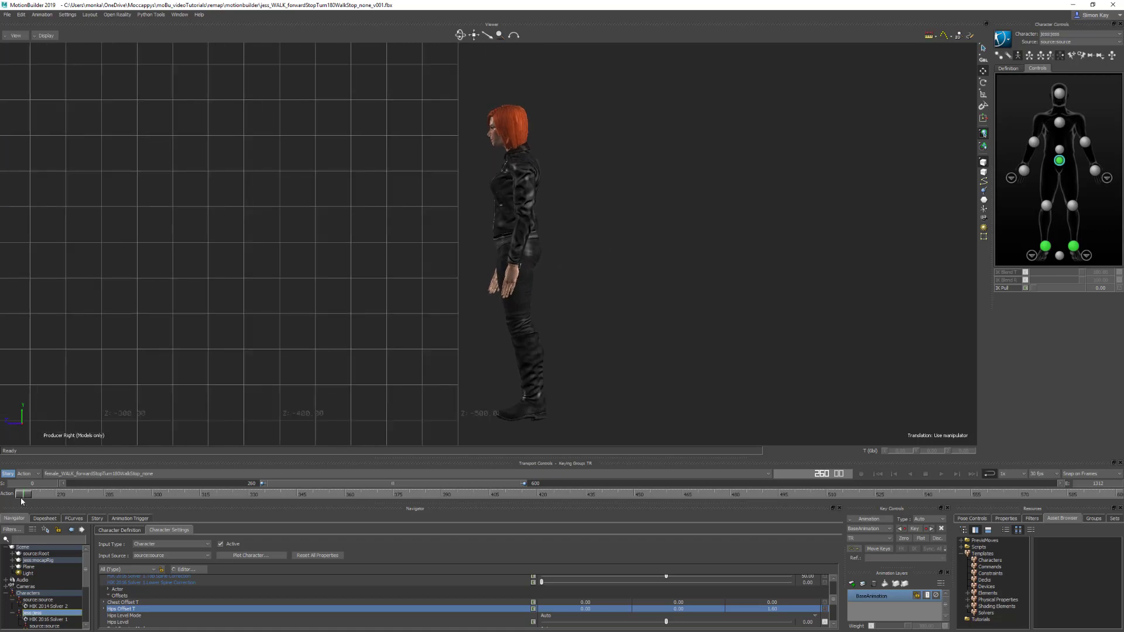
{"action": "mouse_move", "coordinate": [26, 496]}
{"action": "left_mouse_down"}
{"action": "mouse_move", "coordinate": [91, 501]}
{"action": "mouse_move", "coordinate": [27, 496]}
{"action": "left_mouse_up"}
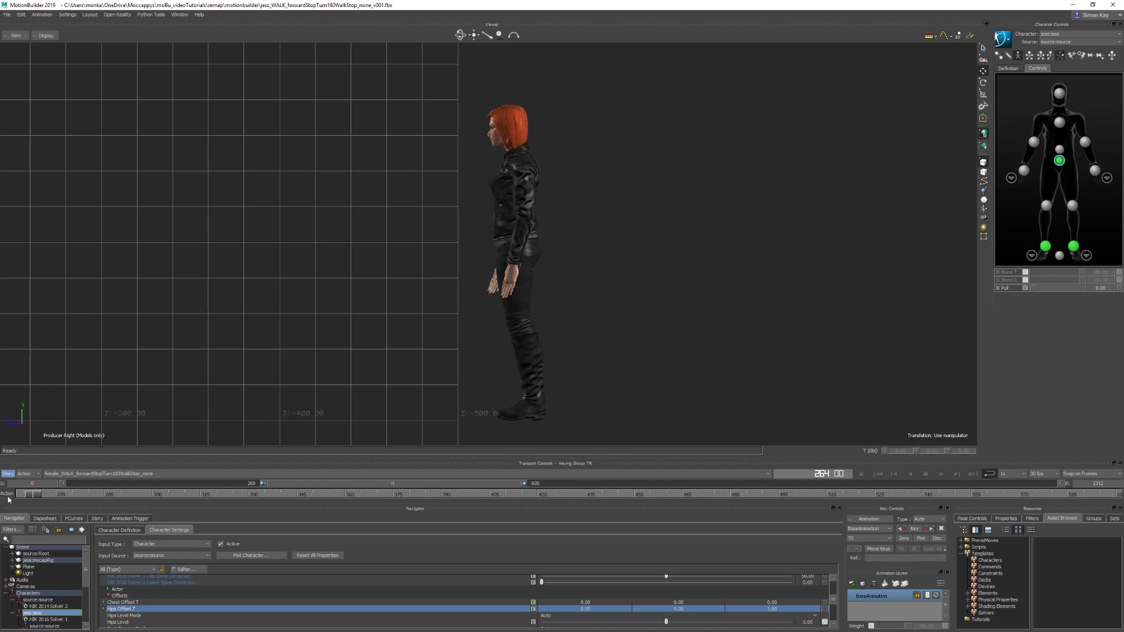
{"action": "left_click_drag", "start_coordinate": [262, 483], "coordinate": [249, 484]}
{"action": "left_click_drag", "start_coordinate": [83, 499], "coordinate": [23, 495]}
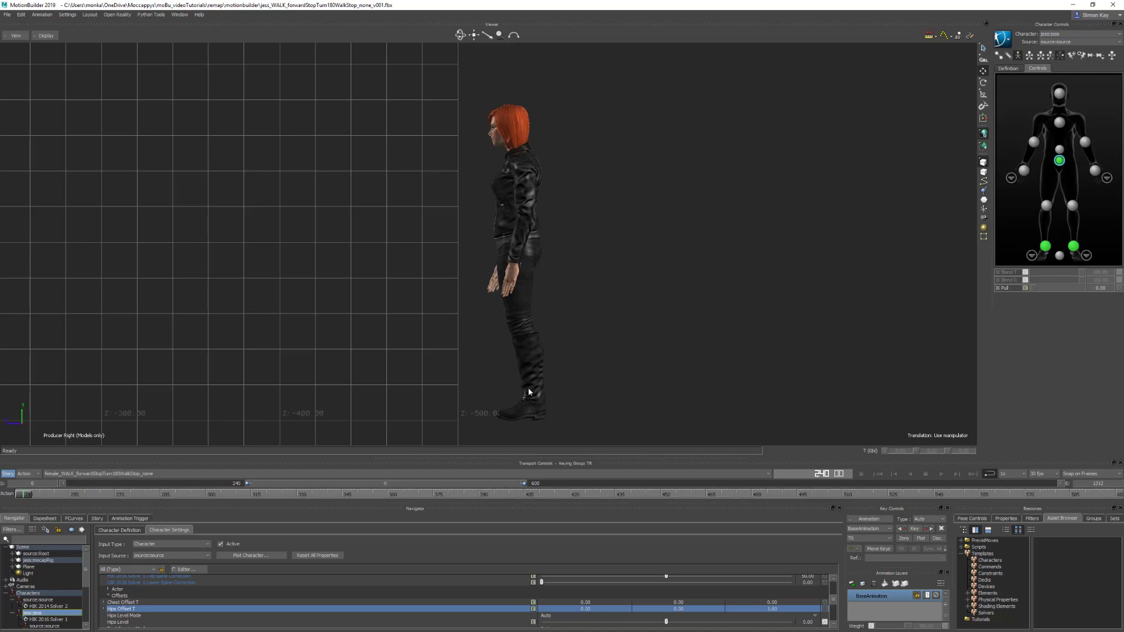
Step: Fine-tune the Z value of jess's Hips Offset T in the opening standing pose and check it on the final frame
{"action": "mouse_move", "coordinate": [513, 115]}
{"action": "left_mouse_down"}
{"action": "mouse_move", "coordinate": [515, 432]}
{"action": "mouse_move", "coordinate": [518, 418]}
{"action": "left_mouse_up"}
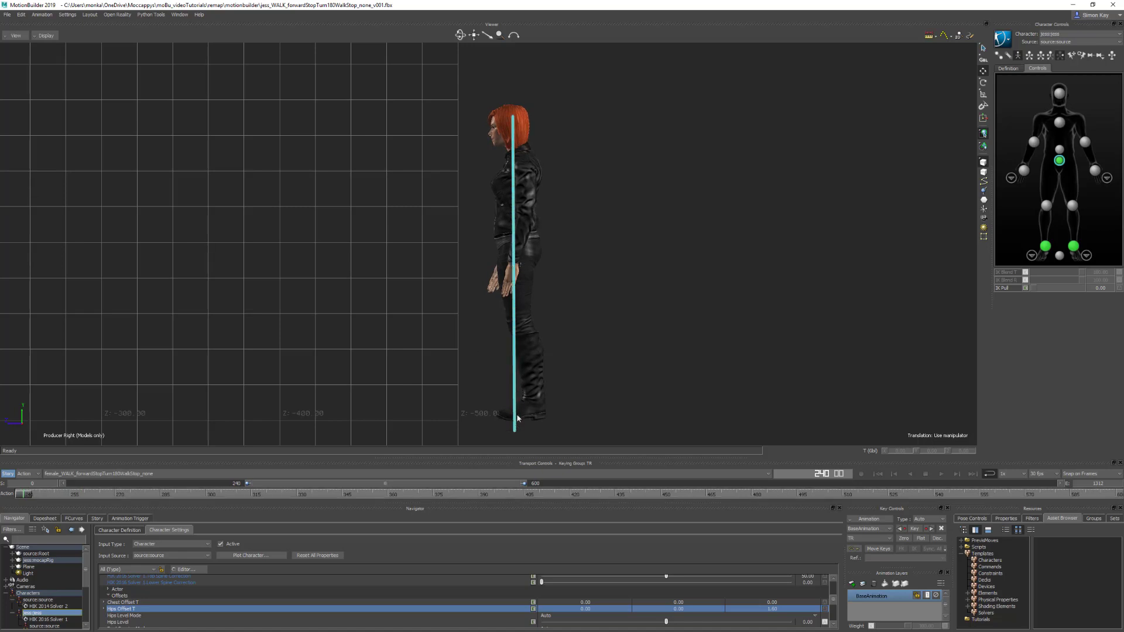
{"action": "left_click", "coordinate": [770, 610]}
{"action": "left_click_drag", "start_coordinate": [770, 611], "coordinate": [769, 612]}
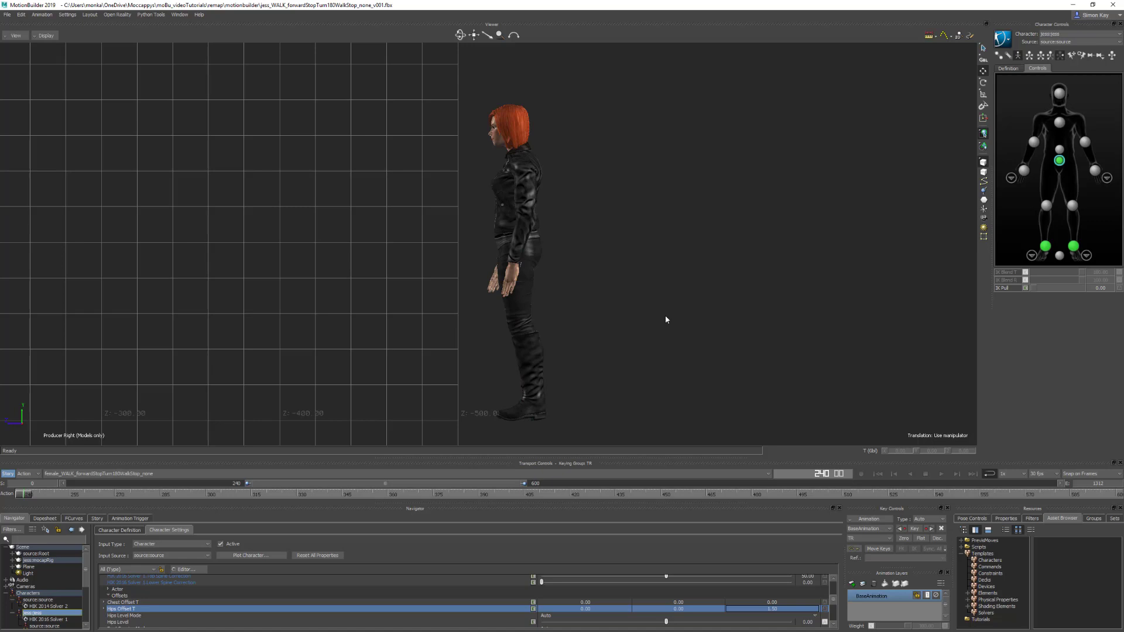
{"action": "key", "text": "End"}
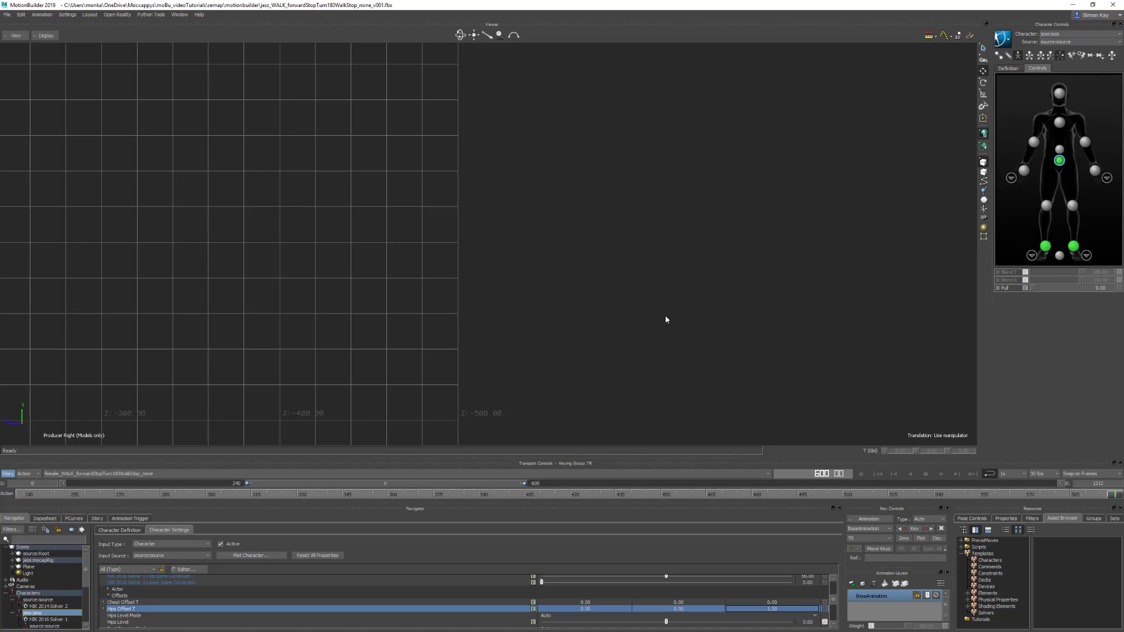
{"action": "left_click_drag", "start_coordinate": [461, 286], "coordinate": [636, 262], "text": "shift"}
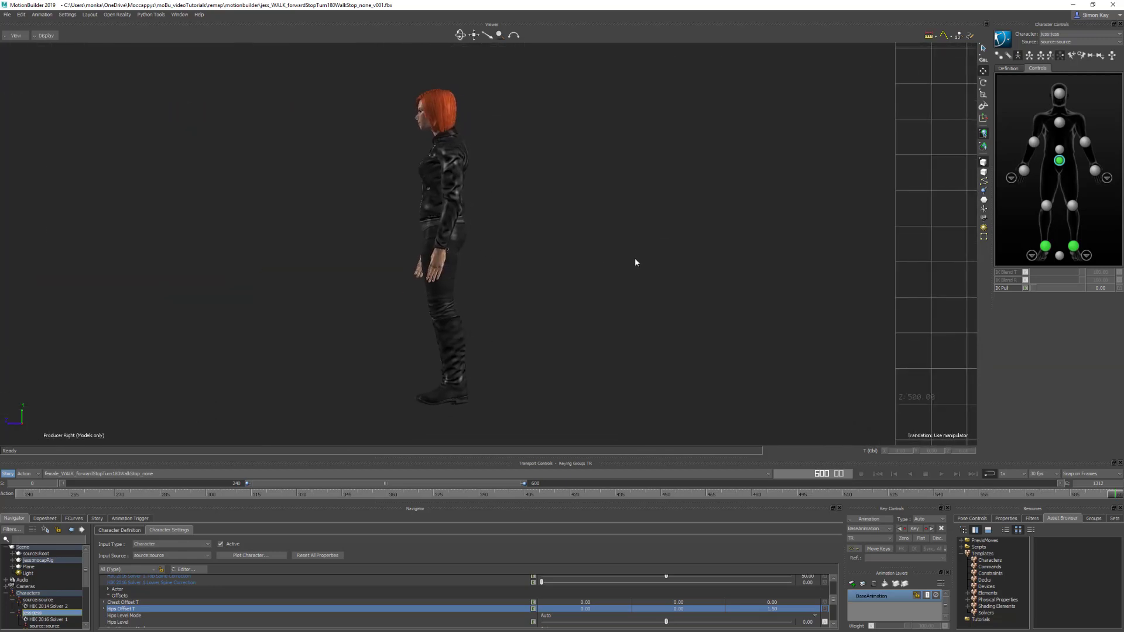
Step: Locate jess's Match Source retargeting setting and show her in the right side view with X-Ray display
{"action": "key", "text": "ctrl+e"}
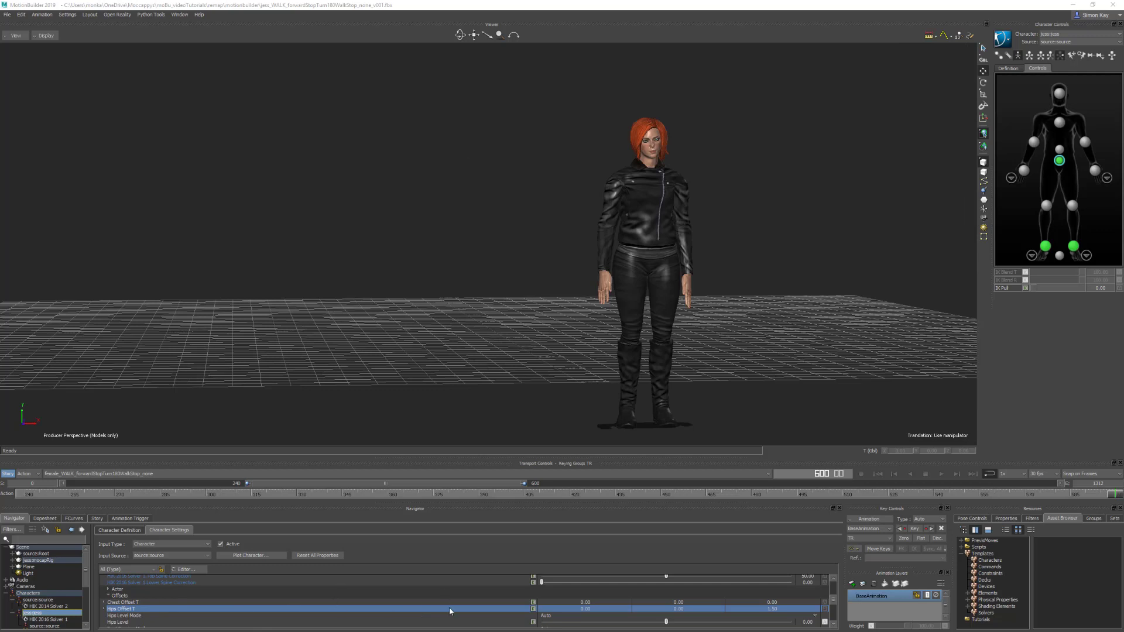
{"action": "scroll", "coordinate": [333, 588], "scroll_direction": "up", "scroll_amount": 10}
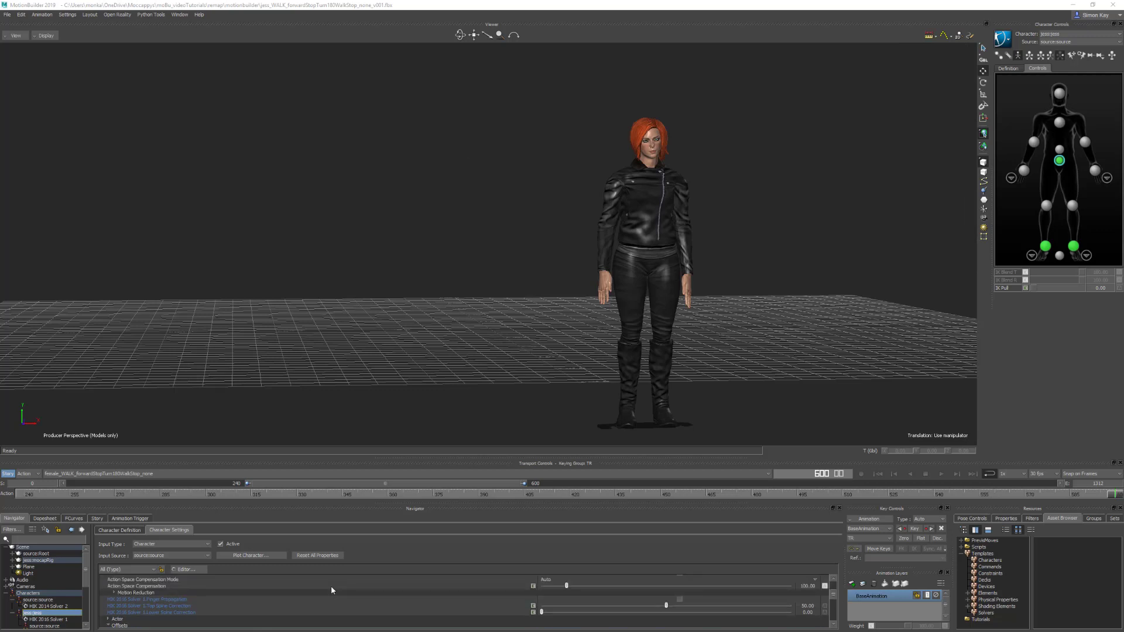
{"action": "scroll", "coordinate": [331, 581], "scroll_direction": "down", "scroll_amount": 1}
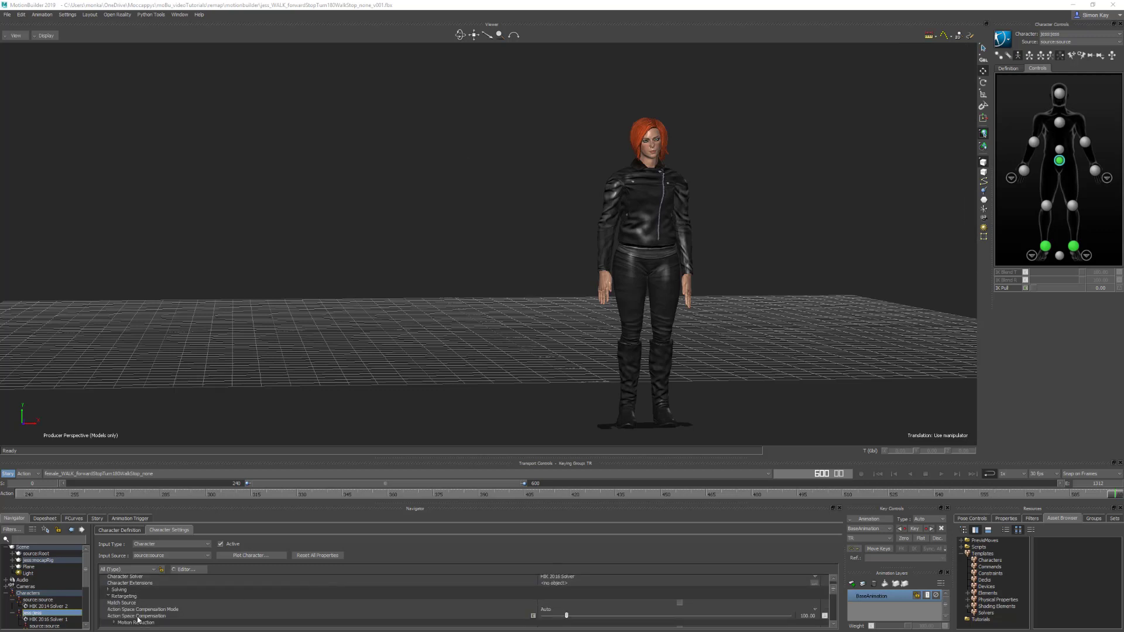
{"action": "left_click", "coordinate": [122, 603]}
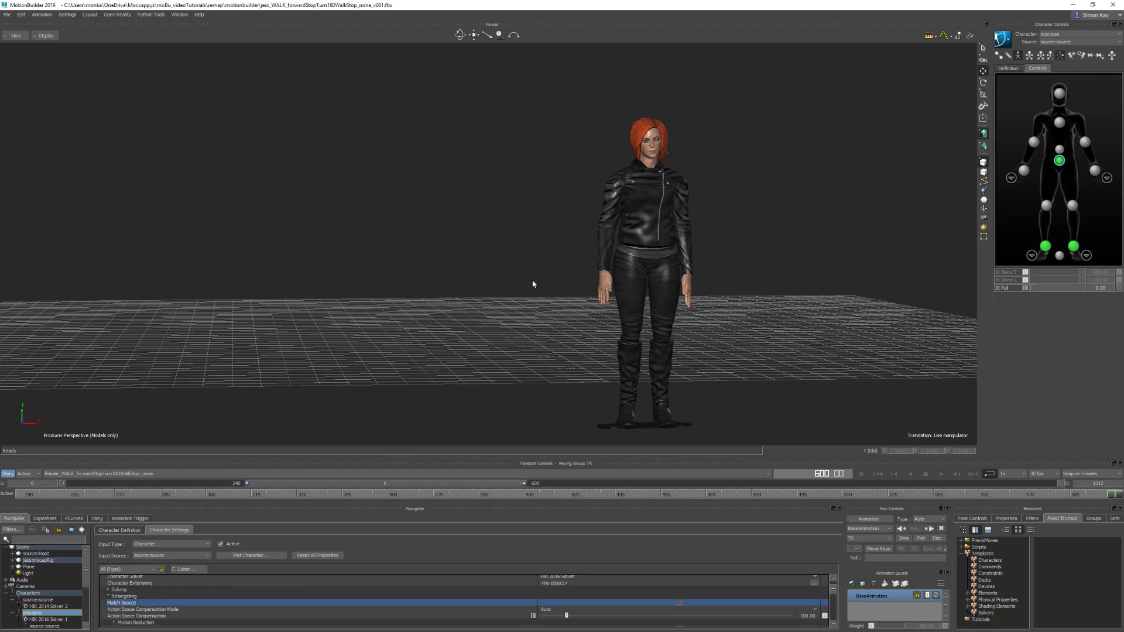
{"action": "key", "text": "ctrl+r"}
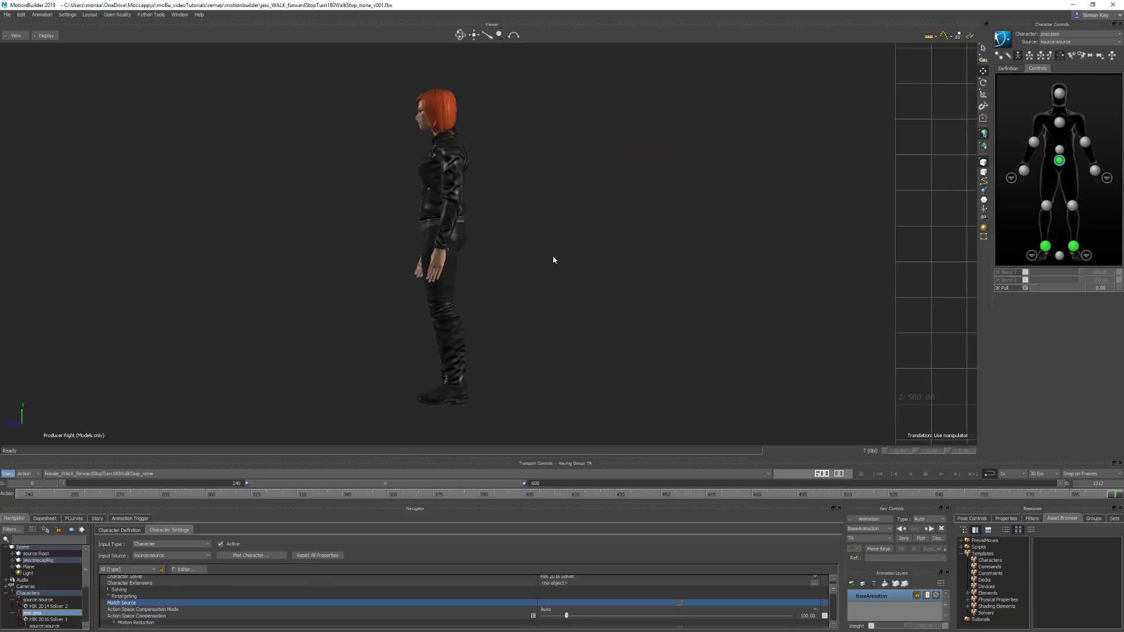
{"action": "mouse_move", "coordinate": [553, 256]}
{"action": "left_mouse_down", "text": "ctrl"}
{"action": "mouse_move", "coordinate": [560, 332]}
{"action": "mouse_move", "coordinate": [521, 297]}
{"action": "mouse_move", "coordinate": [469, 298]}
{"action": "mouse_move", "coordinate": [515, 326]}
{"action": "mouse_move", "coordinate": [527, 297]}
{"action": "mouse_move", "coordinate": [565, 279]}
{"action": "mouse_move", "coordinate": [557, 269]}
{"action": "left_mouse_up", "text": "ctrl"}
{"action": "key", "text": "ctrl+a"}
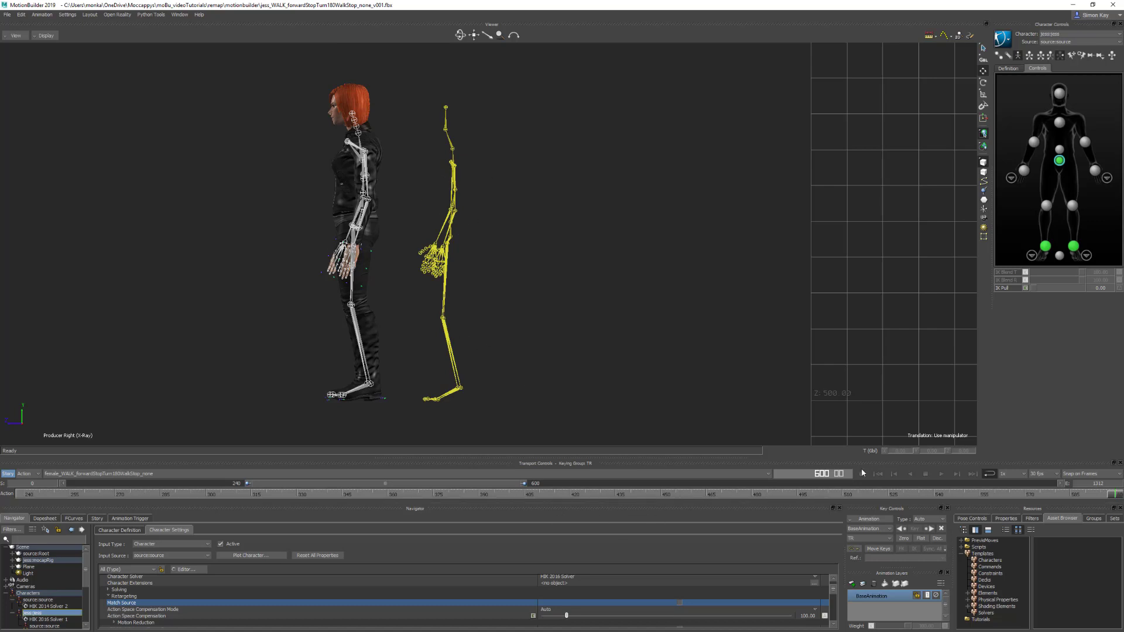
Step: Scrub through the walk to compare jess's travelled distance with the source skeleton
{"action": "left_click", "coordinate": [1087, 495]}
{"action": "mouse_move", "coordinate": [1086, 497]}
{"action": "left_mouse_down"}
{"action": "mouse_move", "coordinate": [833, 495]}
{"action": "mouse_move", "coordinate": [862, 468]}
{"action": "left_mouse_up"}
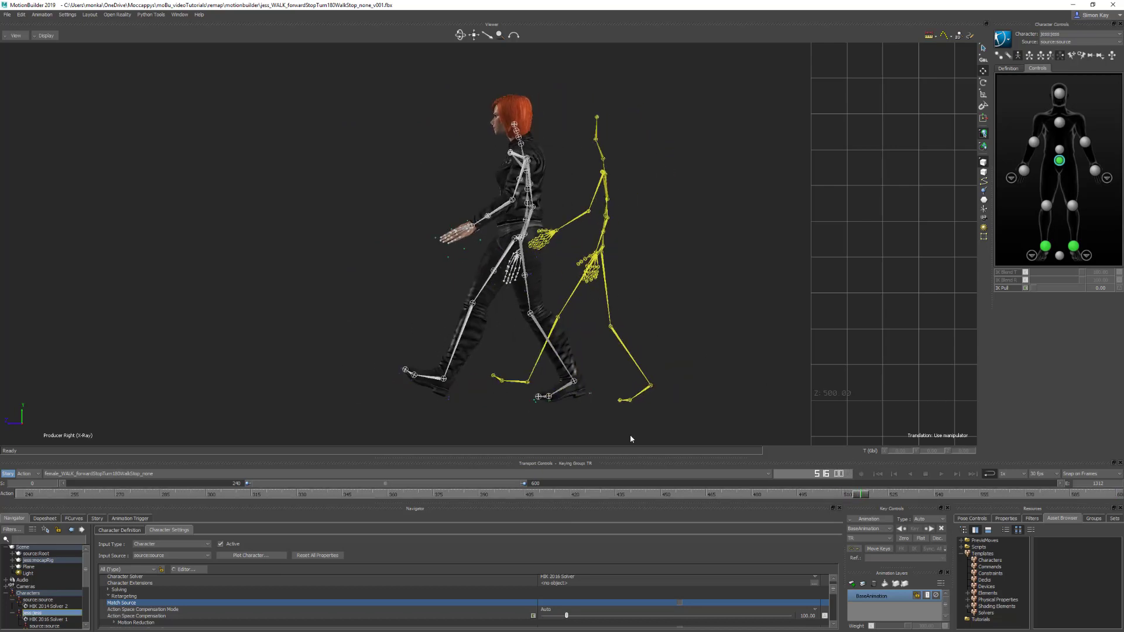
{"action": "scroll", "coordinate": [711, 333], "scroll_direction": "down", "scroll_amount": 5}
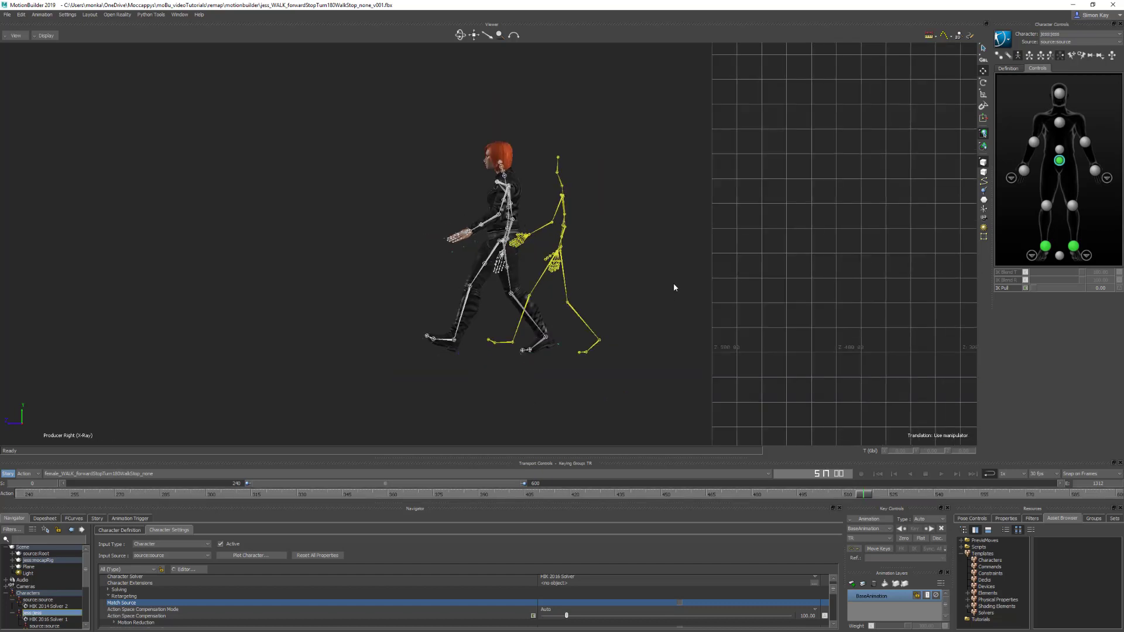
{"action": "left_click_drag", "start_coordinate": [673, 291], "coordinate": [424, 287], "text": "shift"}
{"action": "mouse_move", "coordinate": [868, 497]}
{"action": "left_mouse_down"}
{"action": "mouse_move", "coordinate": [416, 462]}
{"action": "mouse_move", "coordinate": [501, 467]}
{"action": "left_mouse_up"}
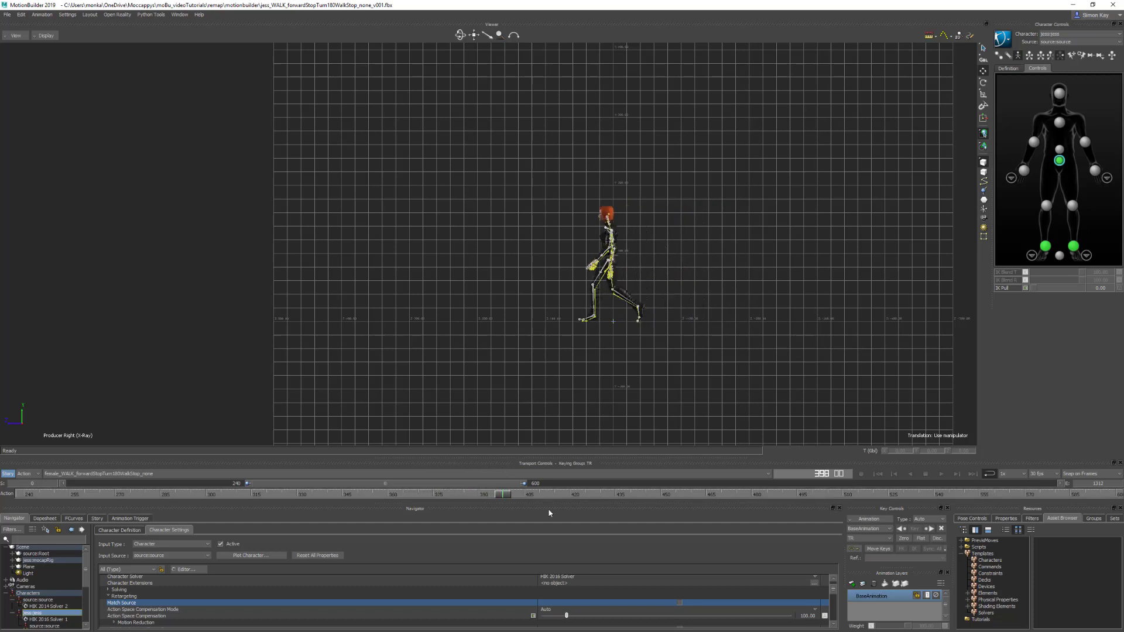
{"action": "left_click_drag", "start_coordinate": [506, 501], "coordinate": [958, 477]}
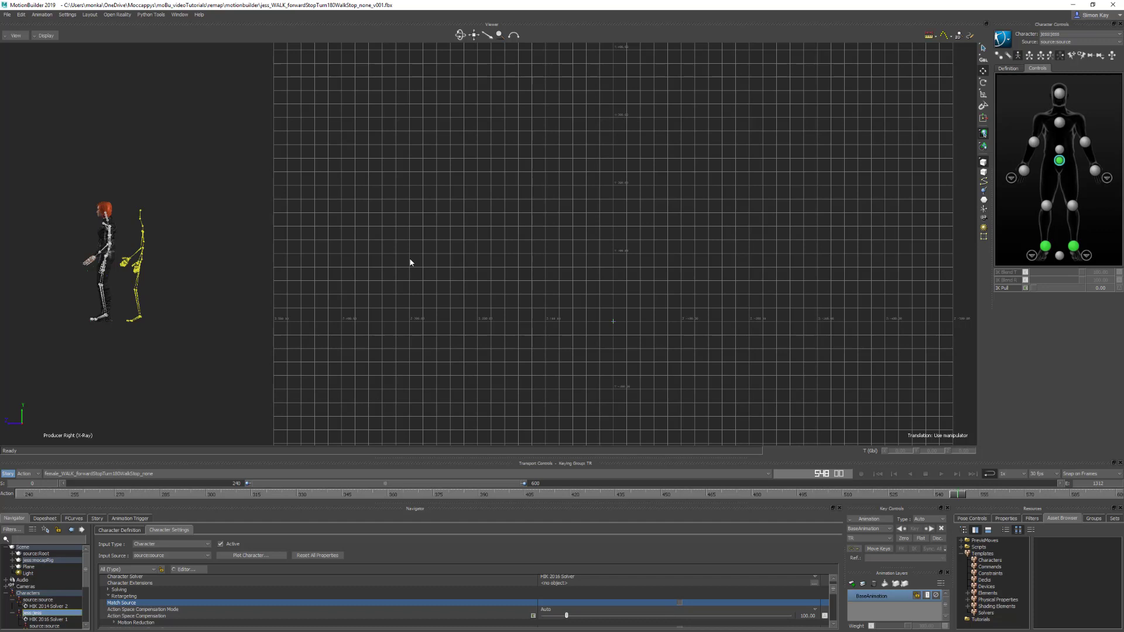
Step: Try Match Source on jess and scrub through the walk to check her alignment with the source skeleton
{"action": "left_click", "coordinate": [680, 603]}
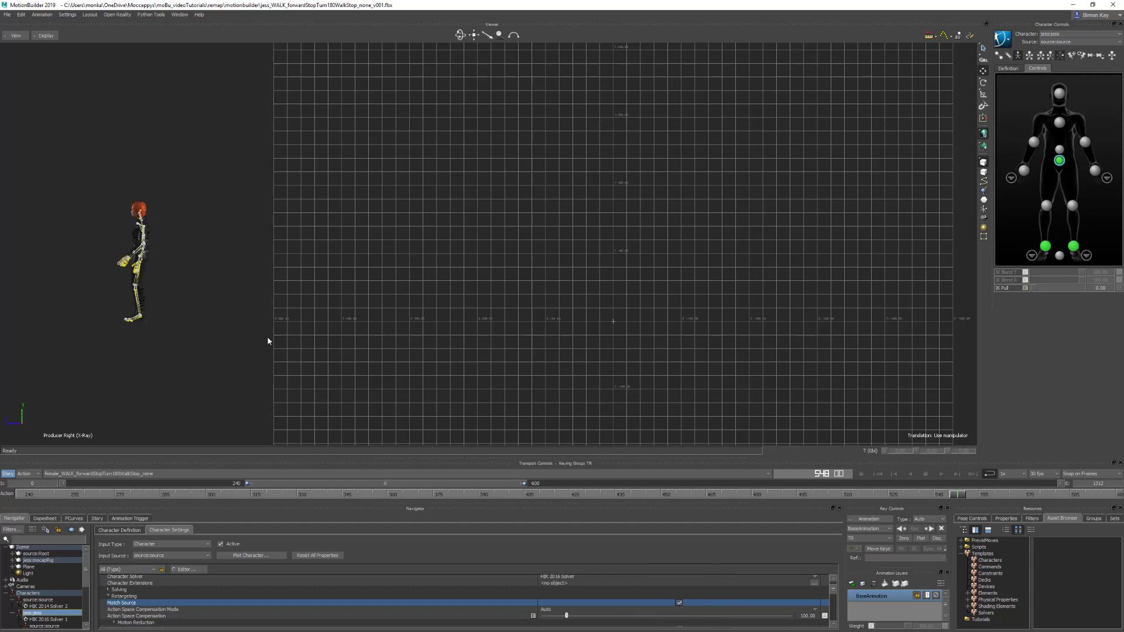
{"action": "left_click_drag", "start_coordinate": [181, 333], "coordinate": [381, 249]}
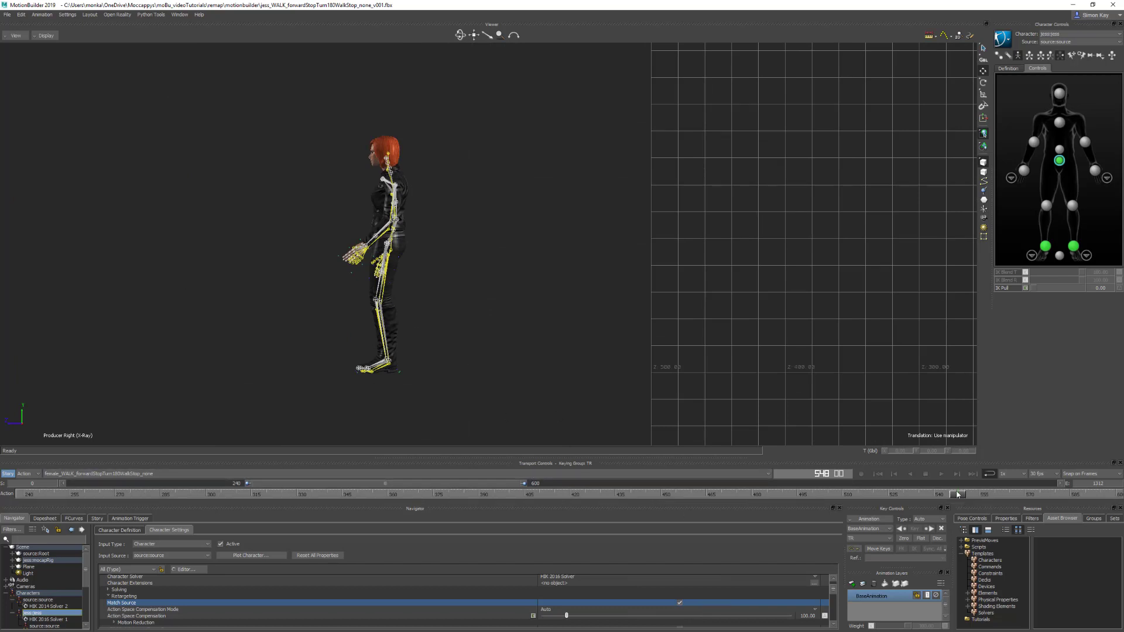
{"action": "mouse_move", "coordinate": [965, 497]}
{"action": "left_mouse_down"}
{"action": "mouse_move", "coordinate": [1066, 497]}
{"action": "mouse_move", "coordinate": [978, 497]}
{"action": "left_mouse_up"}
{"action": "scroll", "coordinate": [547, 213], "scroll_direction": "down", "scroll_amount": 5}
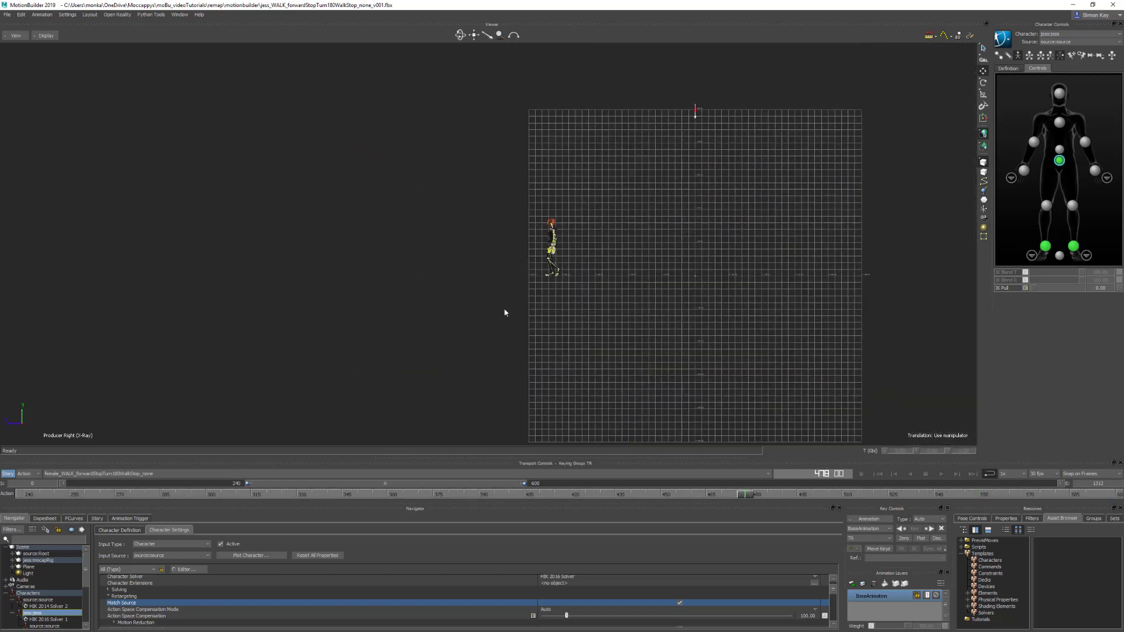
{"action": "left_click", "coordinate": [83, 499]}
{"action": "mouse_move", "coordinate": [83, 501]}
{"action": "left_mouse_down"}
{"action": "mouse_move", "coordinate": [867, 488]}
{"action": "mouse_move", "coordinate": [392, 495]}
{"action": "mouse_move", "coordinate": [449, 481]}
{"action": "left_mouse_up"}
{"action": "key", "text": "space"}
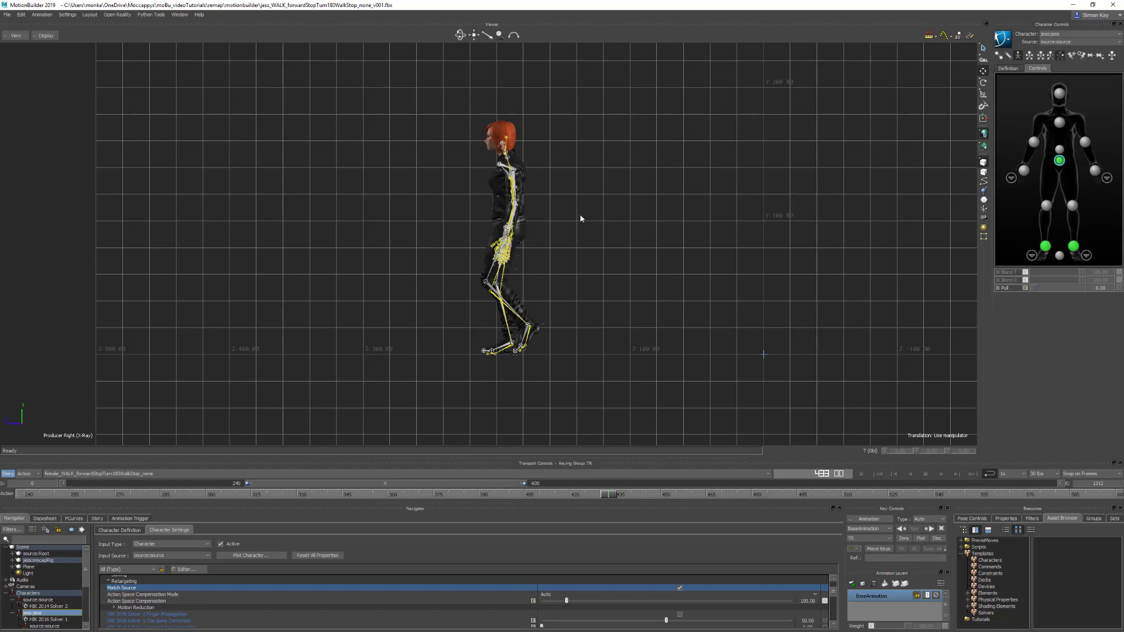
Step: Turn off Match Source and set jess's Action Space Compensation Mode to User with a compensation of 100
{"action": "left_click", "coordinate": [679, 588]}
{"action": "left_click", "coordinate": [557, 596]}
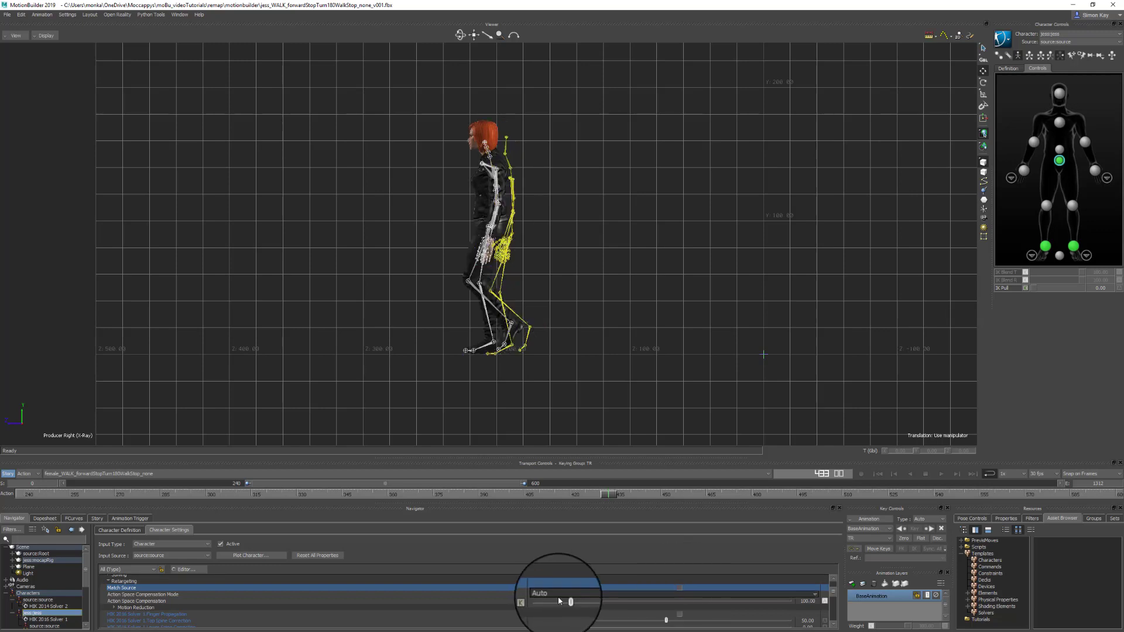
{"action": "left_click", "coordinate": [556, 600]}
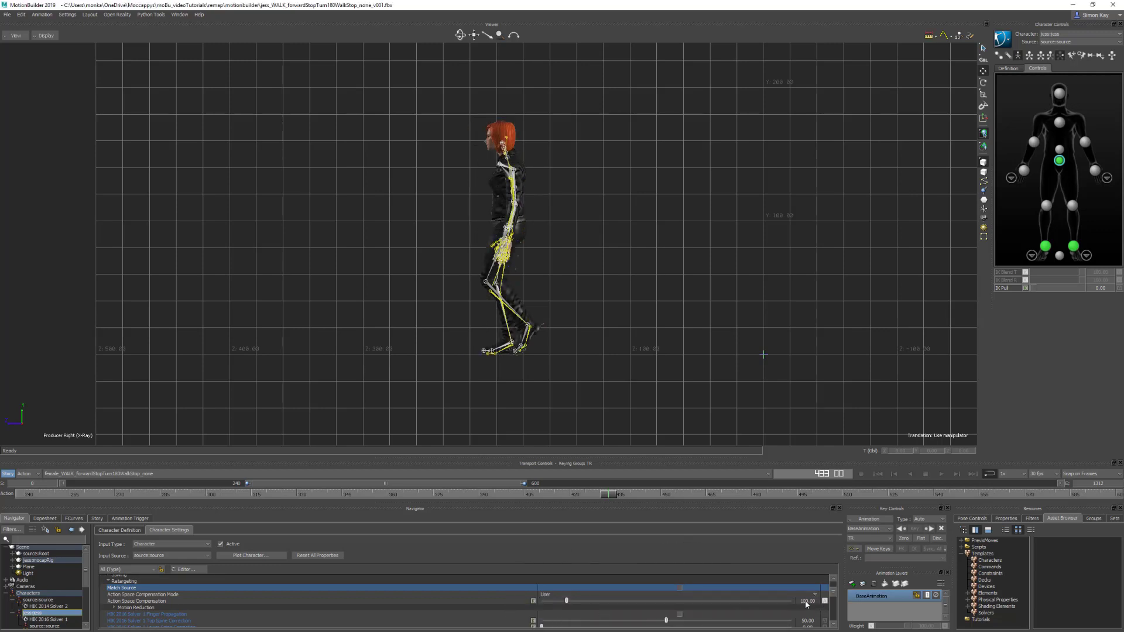
{"action": "double_click", "coordinate": [807, 602]}
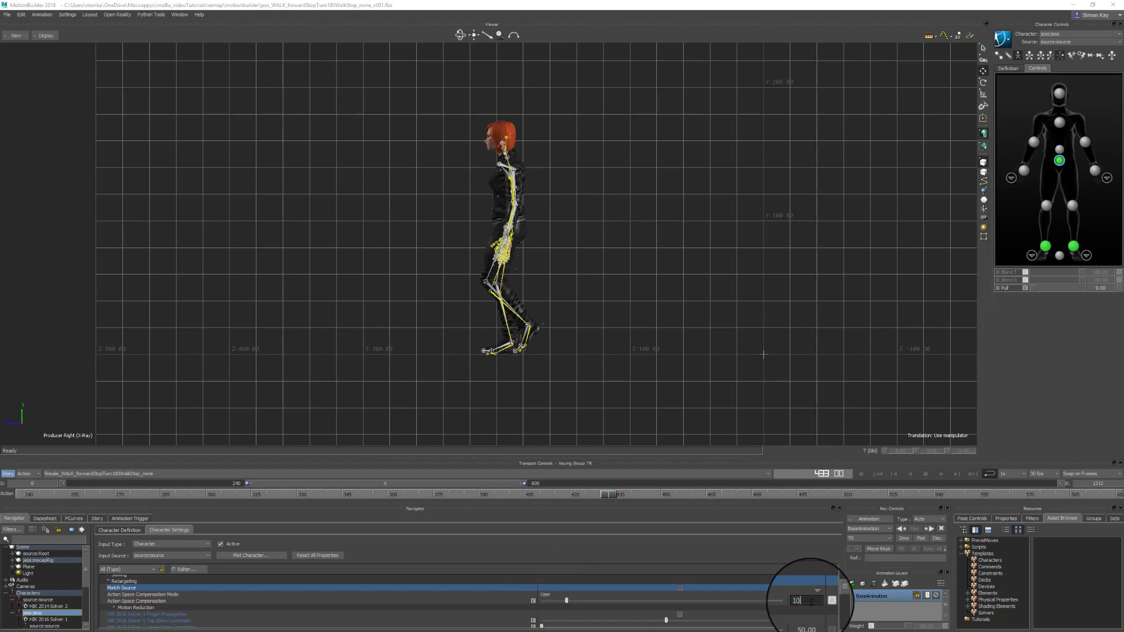
{"action": "key", "text": "Return"}
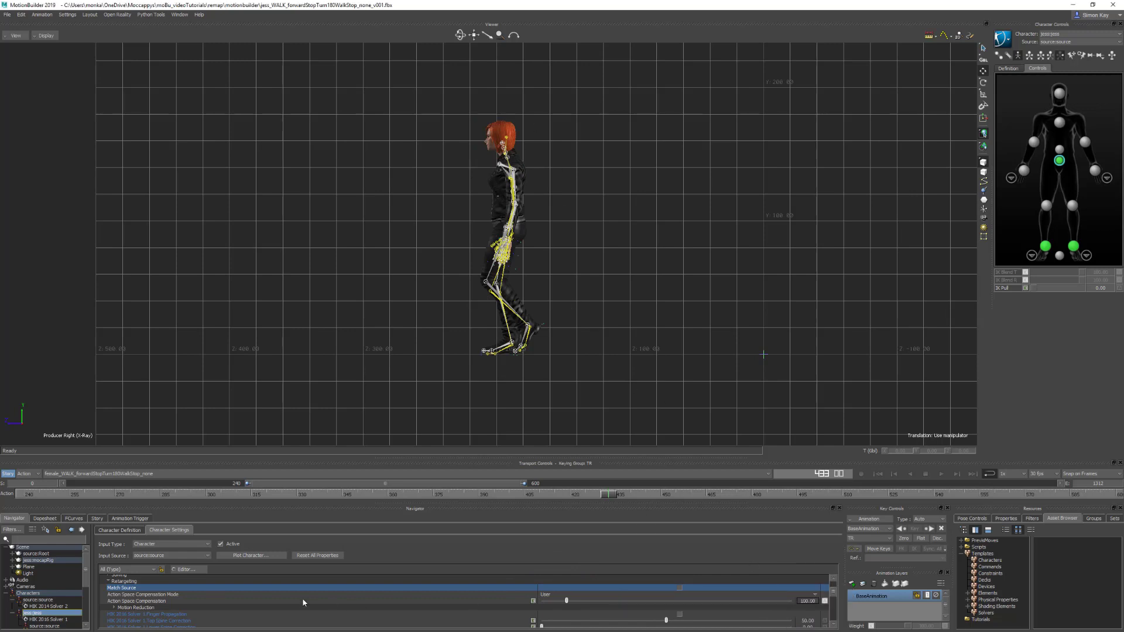
Step: Try higher and lower Action Space Compensation values on jess, including 107 and 54, and scrub the walk to compare her travel with the source skeleton
{"action": "left_click_drag", "start_coordinate": [610, 493], "coordinate": [532, 487]}
{"action": "key", "text": "space"}
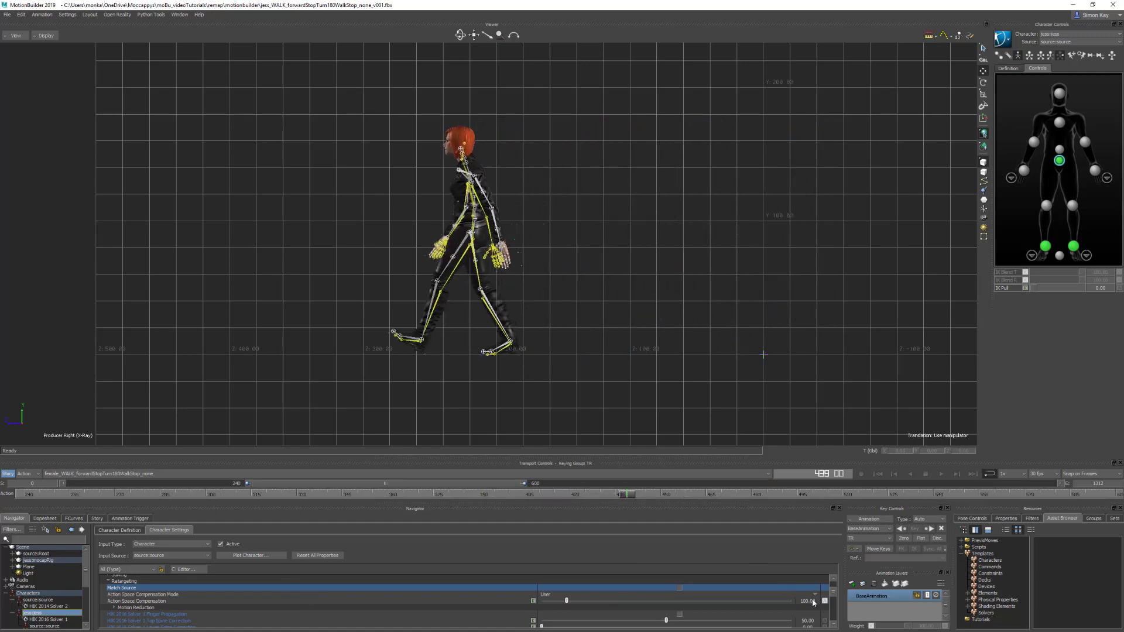
{"action": "left_click_drag", "start_coordinate": [810, 603], "coordinate": [815, 605]}
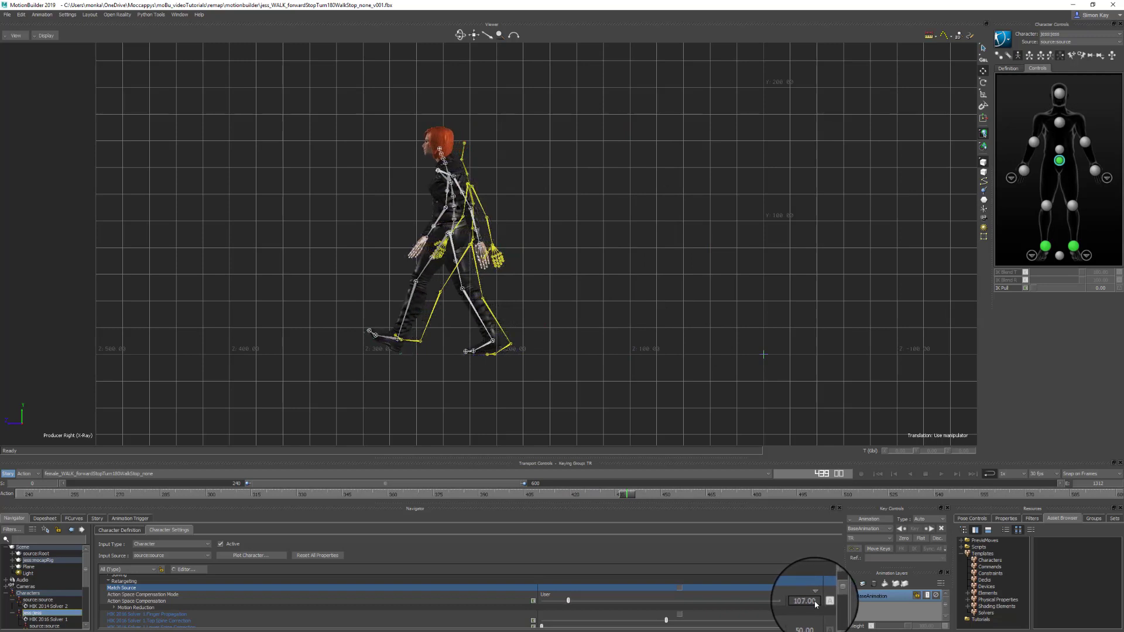
{"action": "left_click_drag", "start_coordinate": [814, 603], "coordinate": [828, 605]}
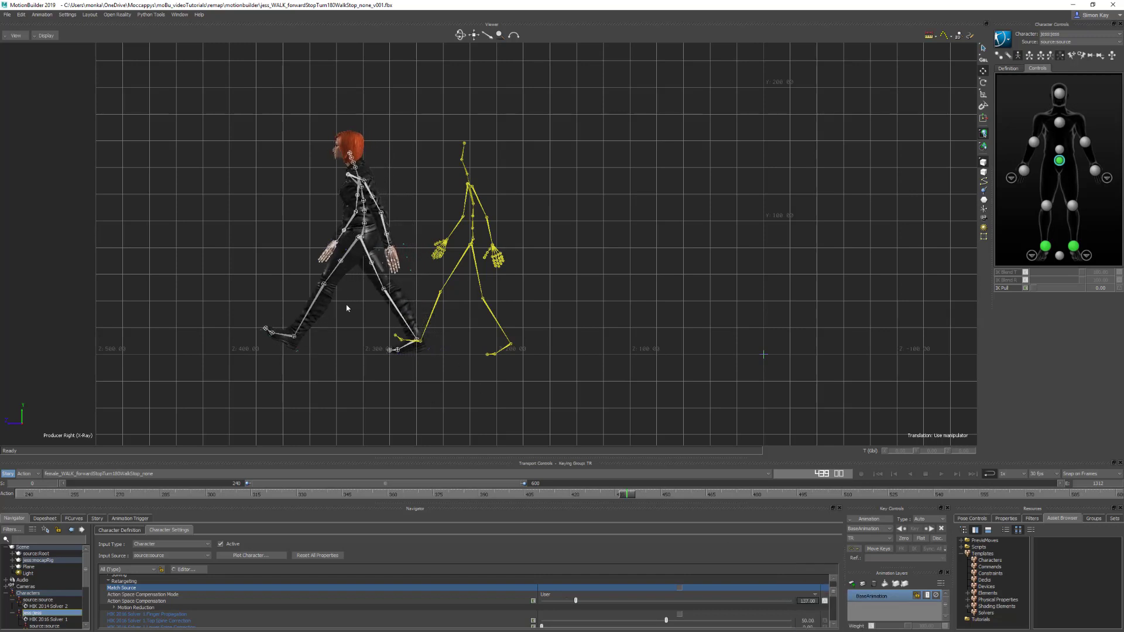
{"action": "mouse_move", "coordinate": [628, 497]}
{"action": "left_mouse_down"}
{"action": "mouse_move", "coordinate": [648, 497]}
{"action": "mouse_move", "coordinate": [638, 497]}
{"action": "left_mouse_up"}
{"action": "mouse_move", "coordinate": [811, 608]}
{"action": "left_mouse_down"}
{"action": "mouse_move", "coordinate": [772, 606]}
{"action": "mouse_move", "coordinate": [809, 606]}
{"action": "left_mouse_up"}
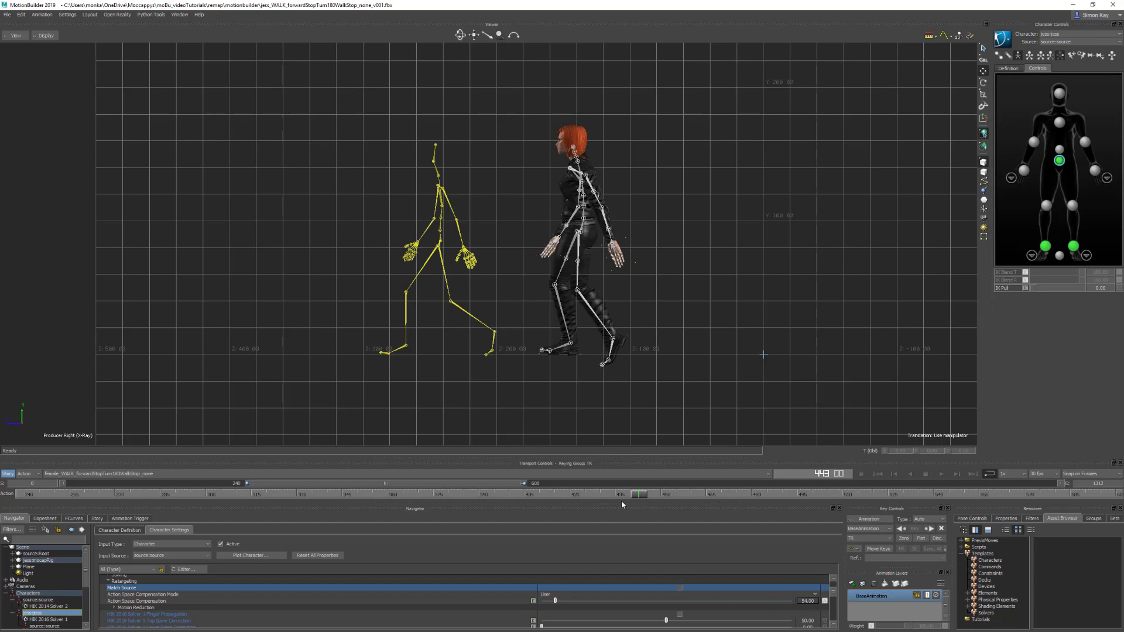
{"action": "left_click_drag", "start_coordinate": [631, 496], "coordinate": [665, 509]}
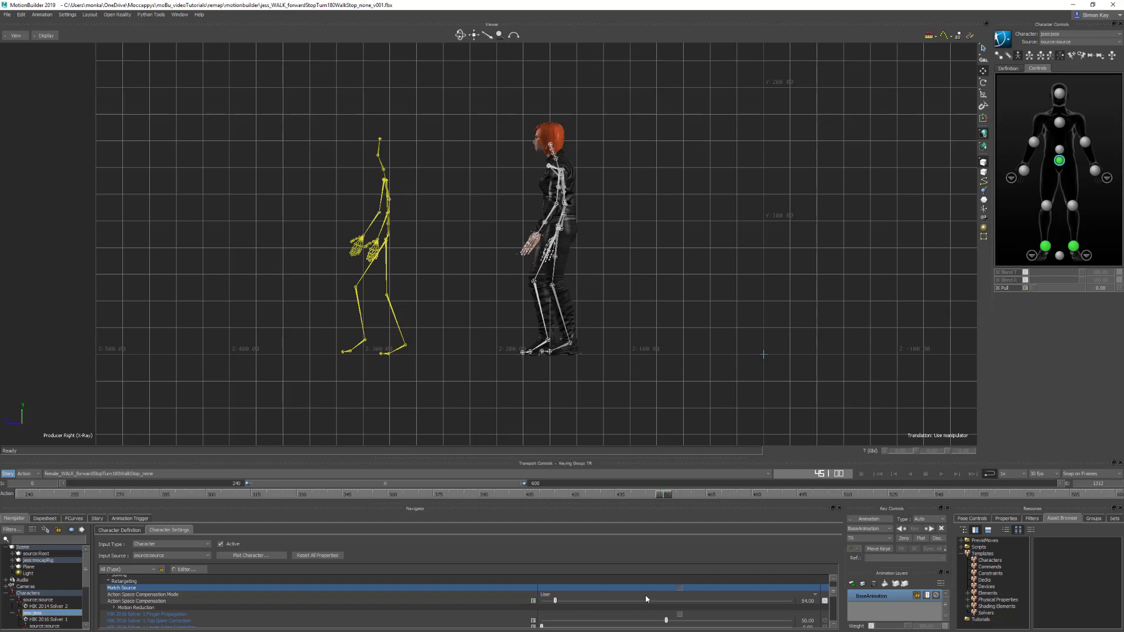
Step: Turn on Match Source with jess's Action Space Compensation Mode set to Auto, and play back her walk
{"action": "left_click", "coordinate": [680, 588]}
{"action": "left_click", "coordinate": [548, 594]}
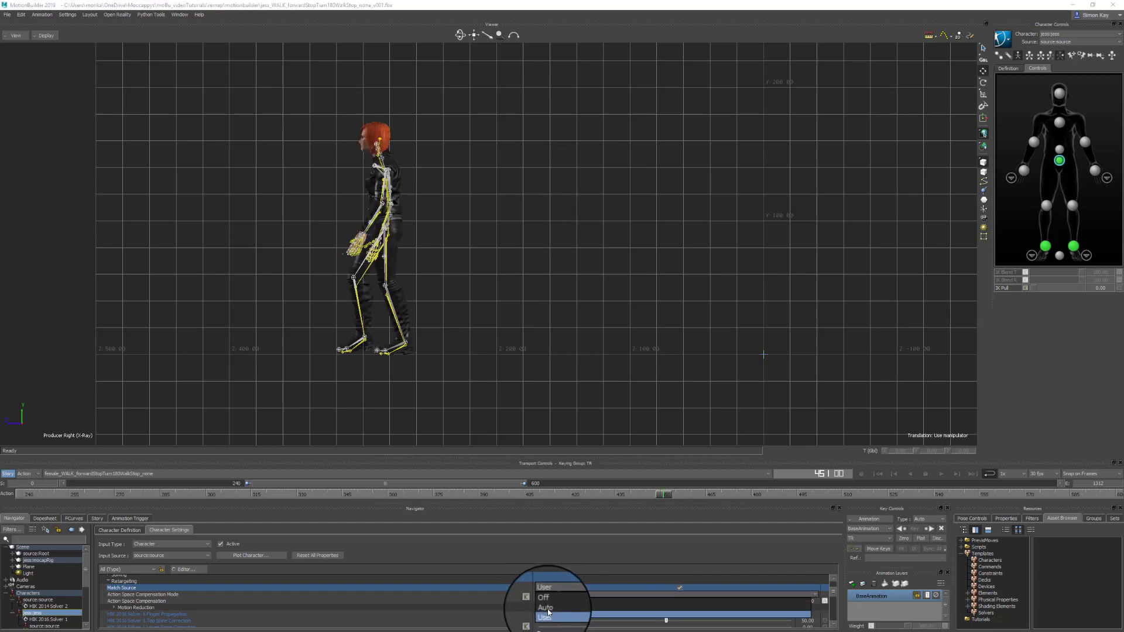
{"action": "left_click", "coordinate": [546, 609]}
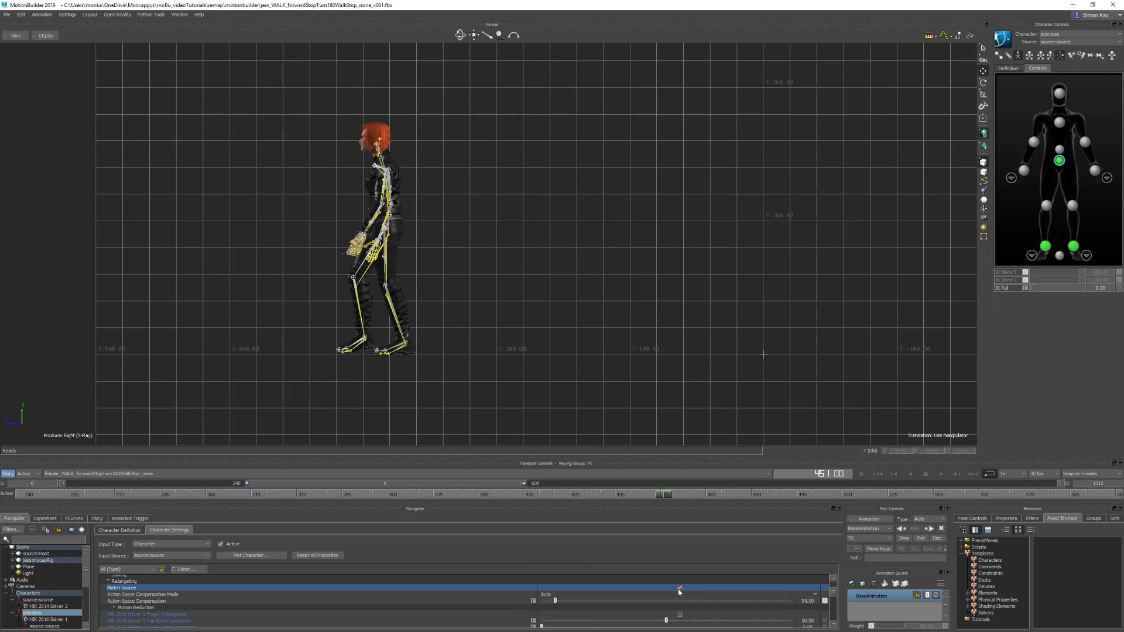
{"action": "left_click", "coordinate": [680, 588]}
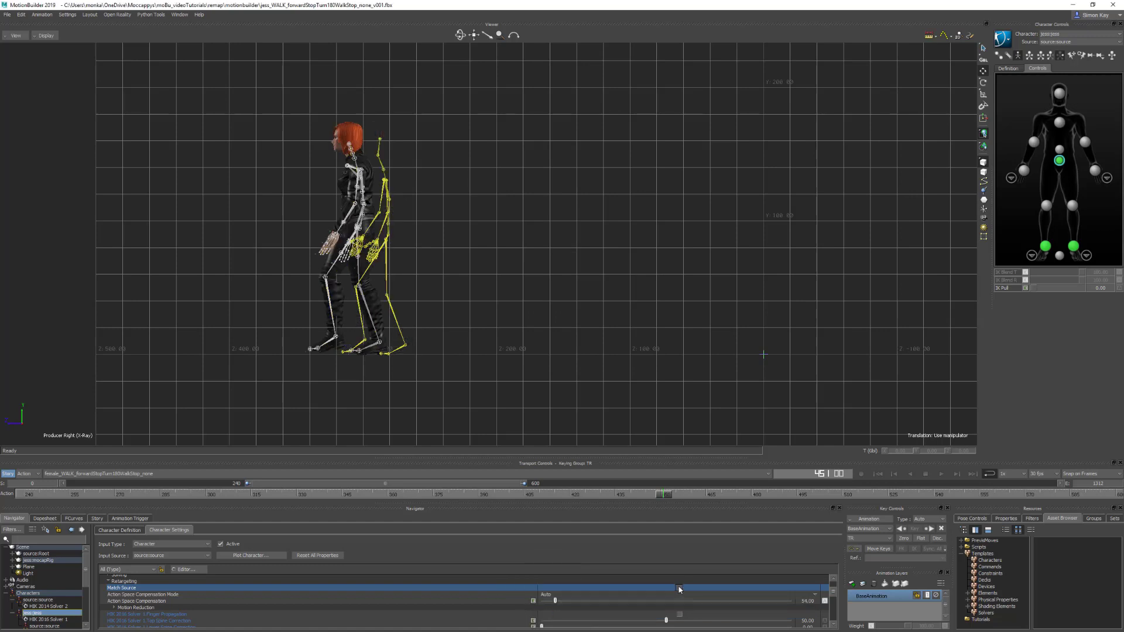
{"action": "left_click", "coordinate": [679, 587]}
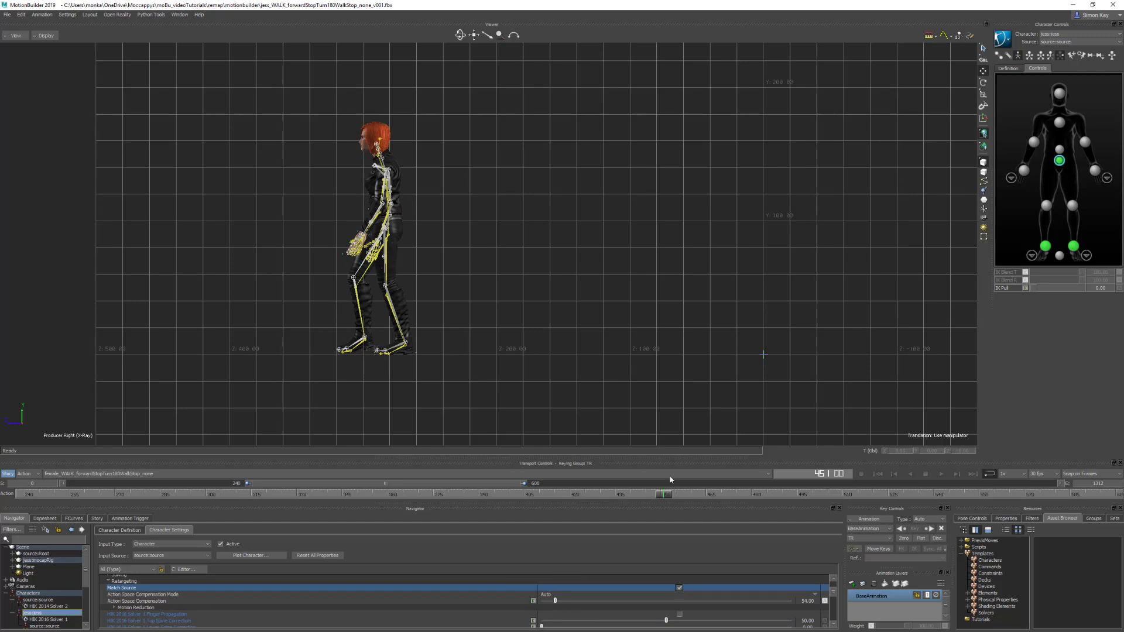
{"action": "key", "text": "Right"}
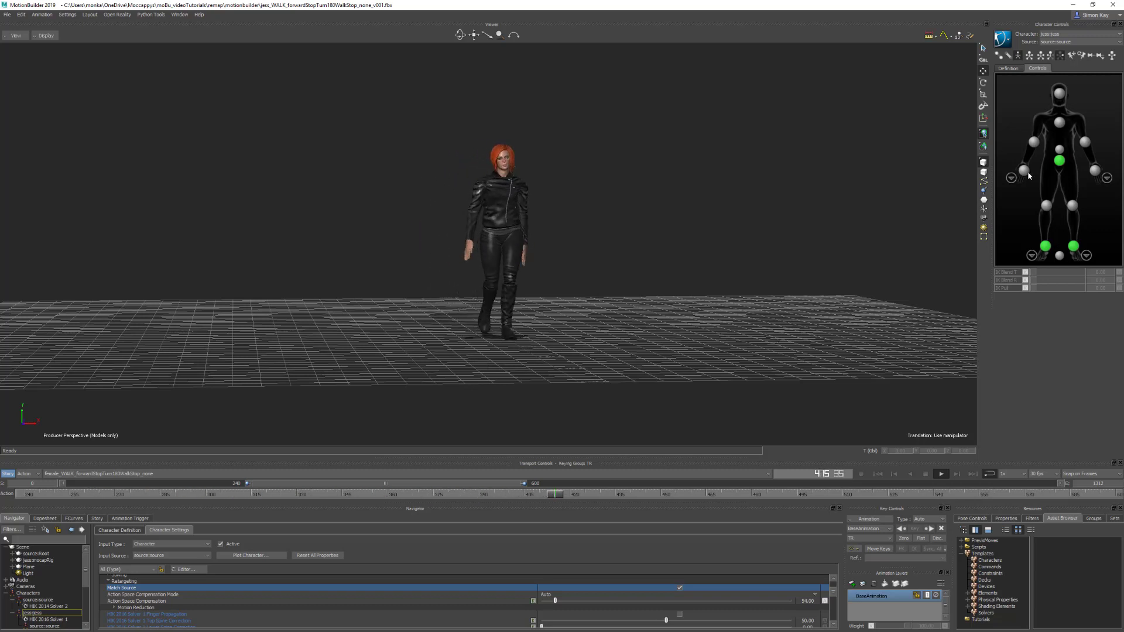
{"action": "key", "text": "space"}
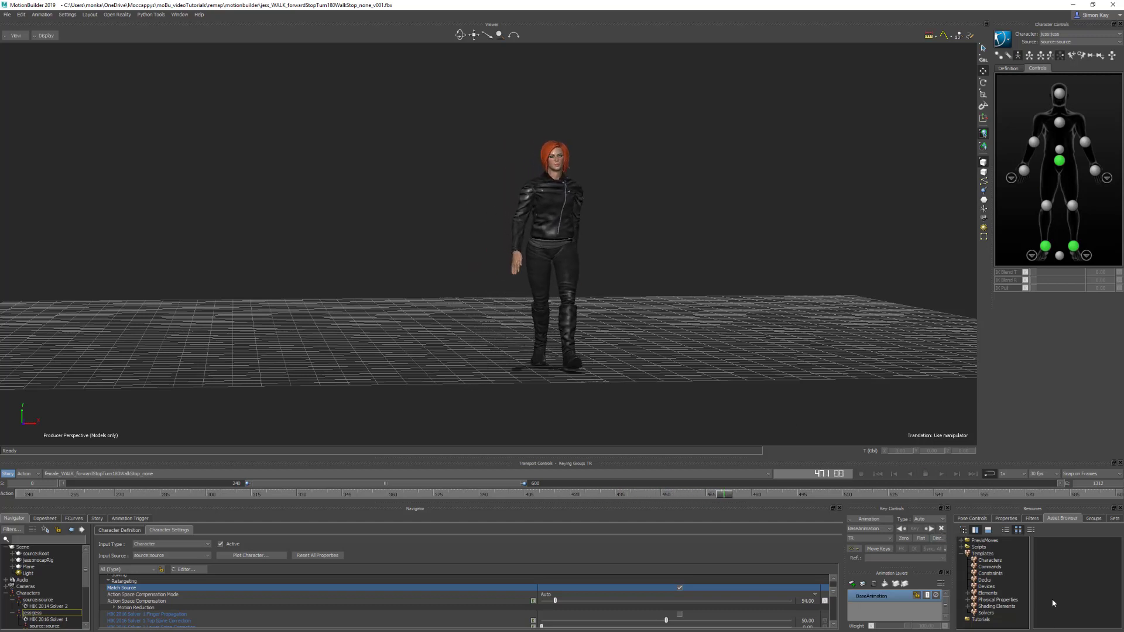
Step: Merge the Crawl_Forwards motion from the PrevizMoves assets into the scene, including its take
{"action": "left_click", "coordinate": [979, 542]}
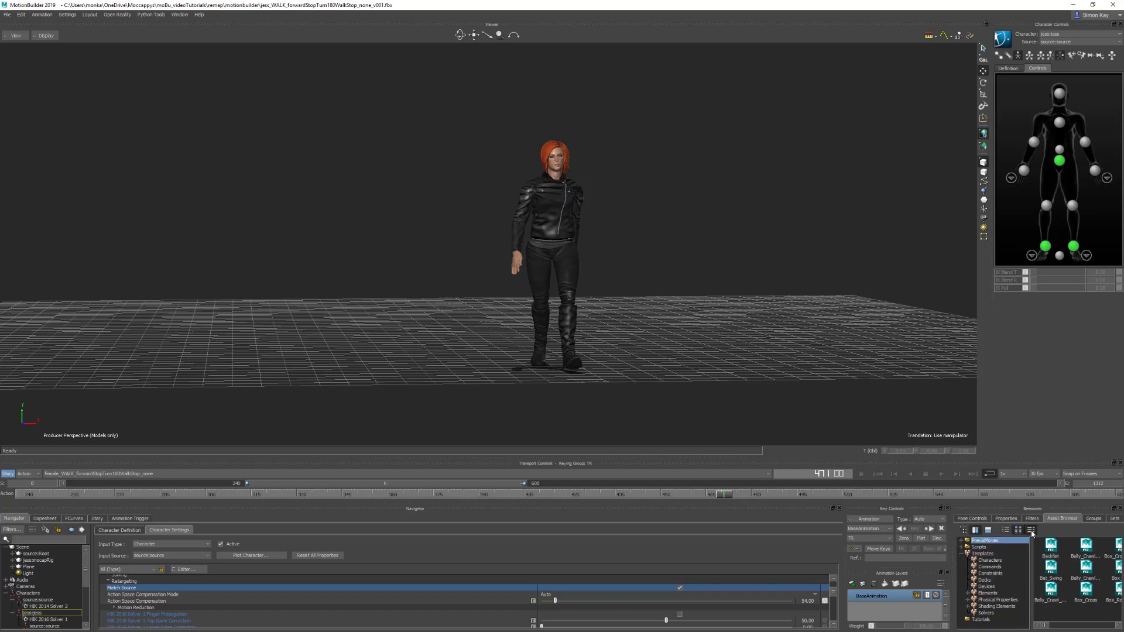
{"action": "left_click", "coordinate": [1032, 530]}
{"action": "scroll", "coordinate": [1053, 581], "scroll_direction": "down", "scroll_amount": 3}
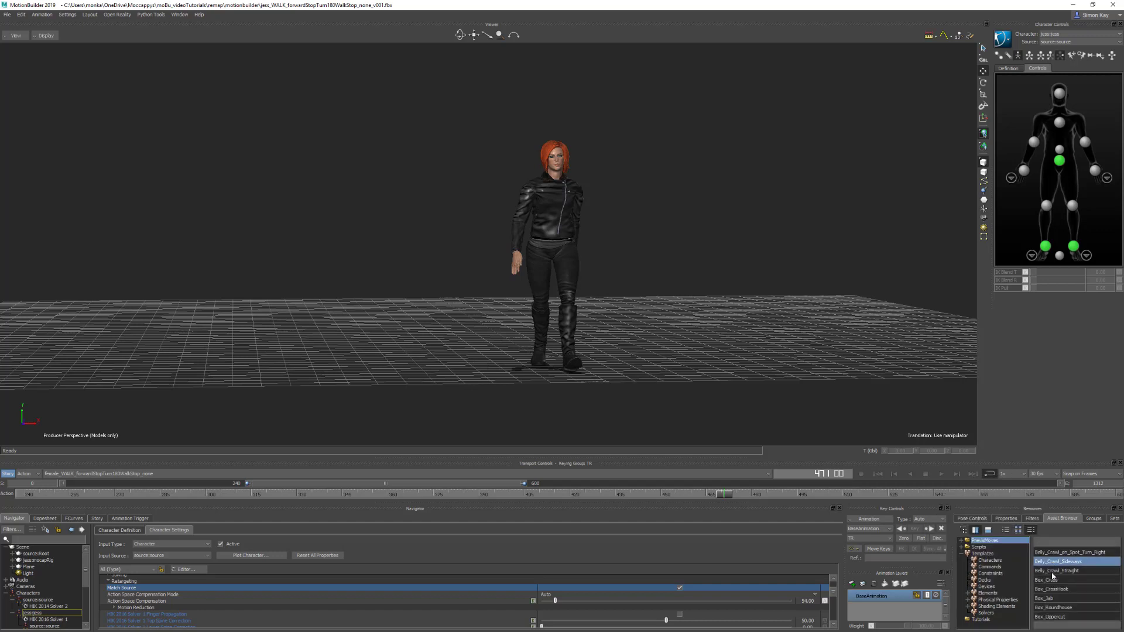
{"action": "scroll", "coordinate": [1052, 576], "scroll_direction": "down", "scroll_amount": 1}
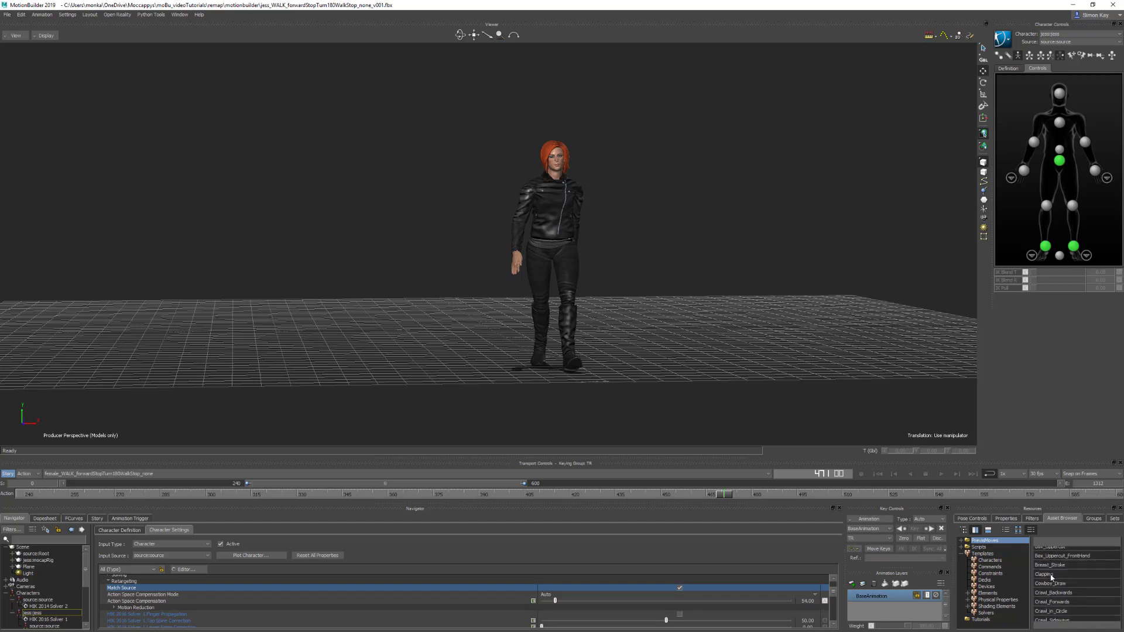
{"action": "left_click_drag", "start_coordinate": [1052, 604], "coordinate": [637, 228]}
{"action": "mouse_move", "coordinate": [650, 220]}
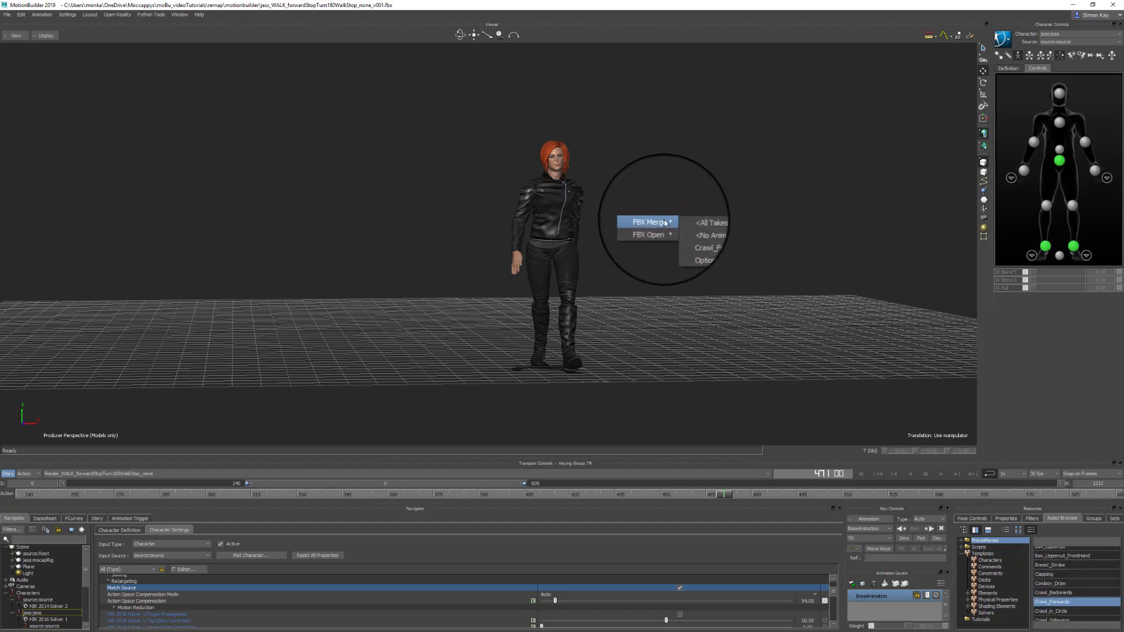
{"action": "left_click", "coordinate": [709, 239]}
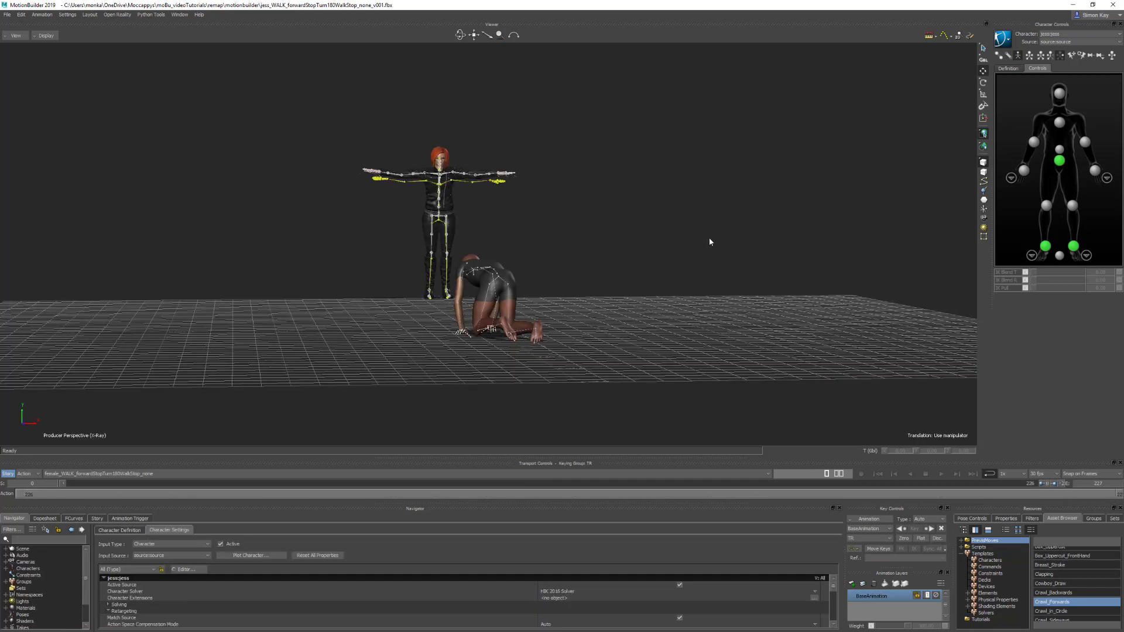
Step: Set jess's input source to the merged crawling character named Character and frame both figures up close
{"action": "left_click", "coordinate": [6, 568]}
{"action": "left_click", "coordinate": [34, 582]}
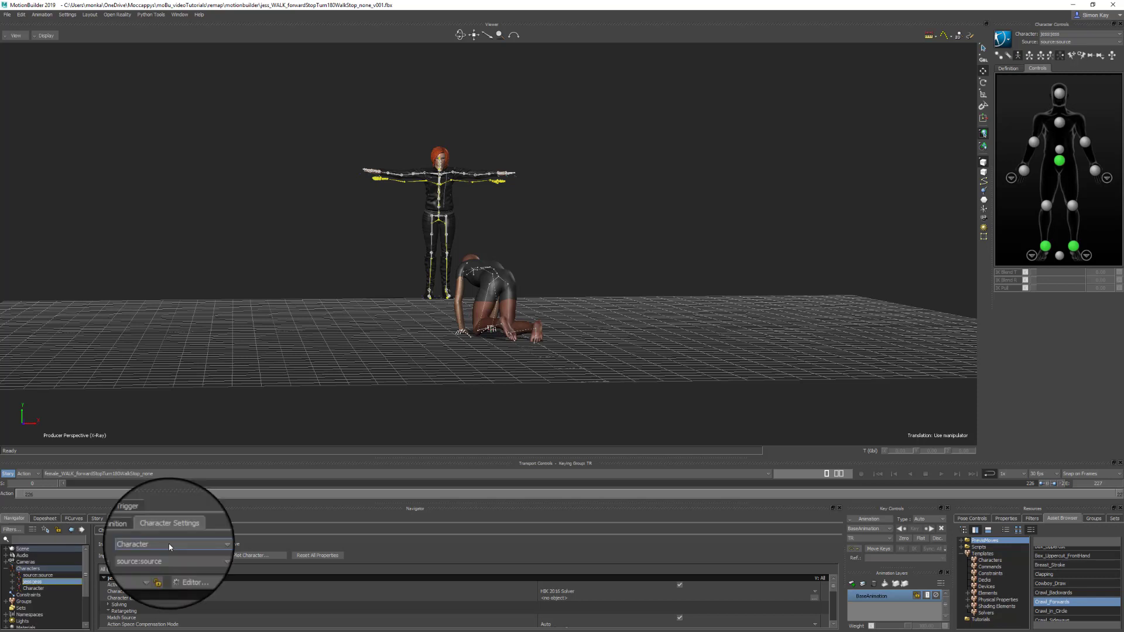
{"action": "left_click", "coordinate": [174, 560]}
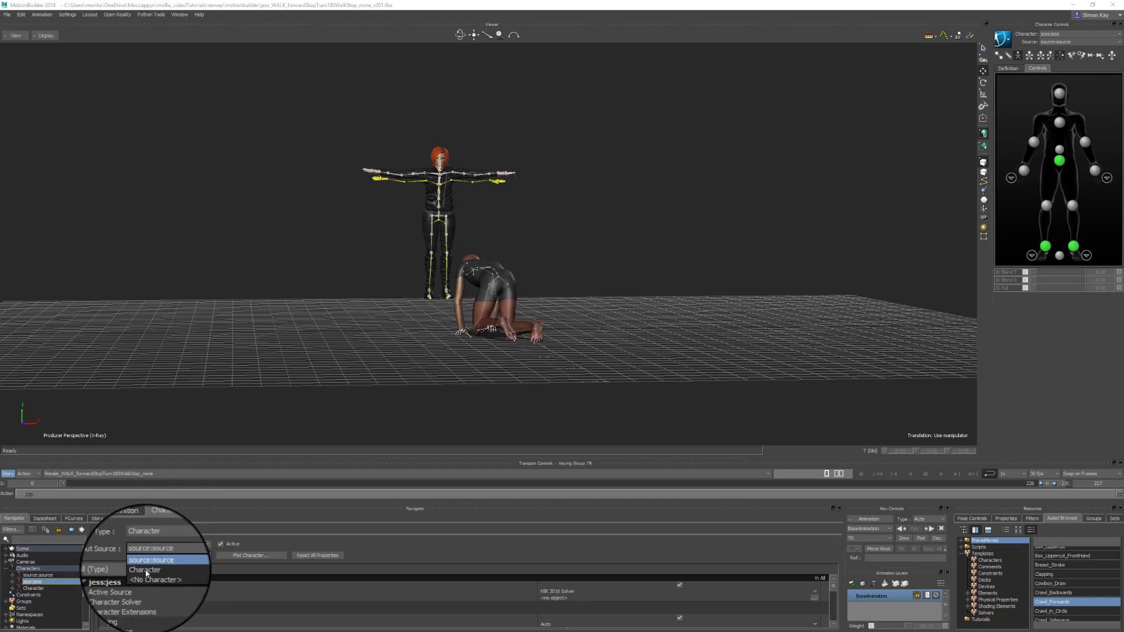
{"action": "left_click", "coordinate": [158, 565]}
{"action": "left_click_drag", "start_coordinate": [608, 299], "coordinate": [540, 465], "text": "ctrl+shift"}
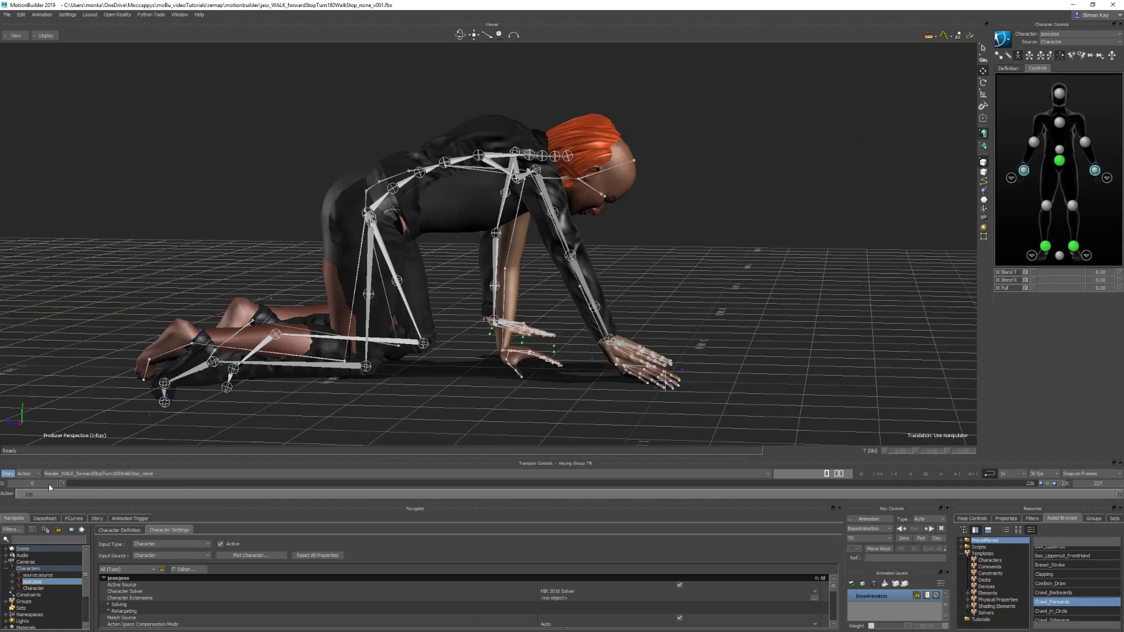
Step: Frame the take on the timeline and extend the visible range to its full length
{"action": "right_click", "coordinate": [484, 496]}
{"action": "mouse_move", "coordinate": [527, 480]}
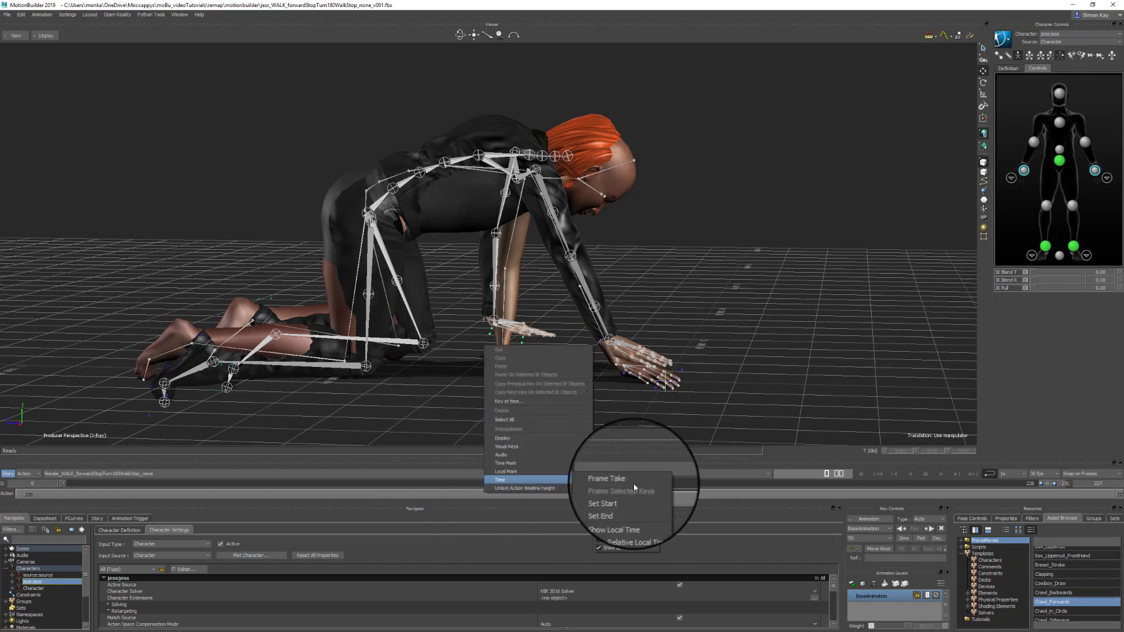
{"action": "left_click", "coordinate": [628, 482]}
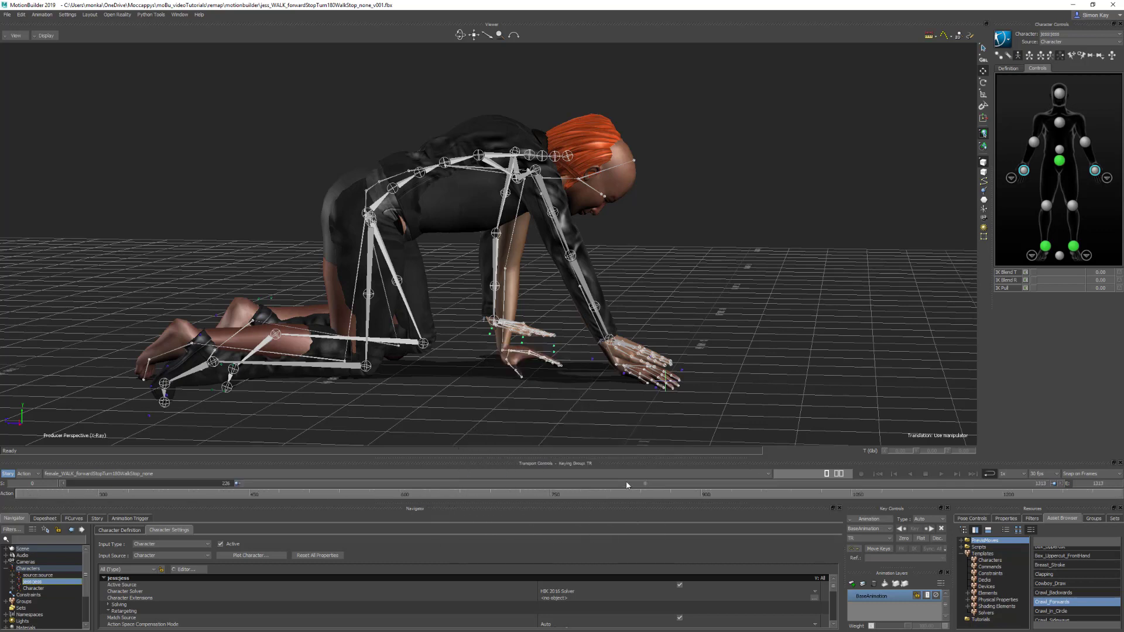
{"action": "double_click", "coordinate": [287, 485]}
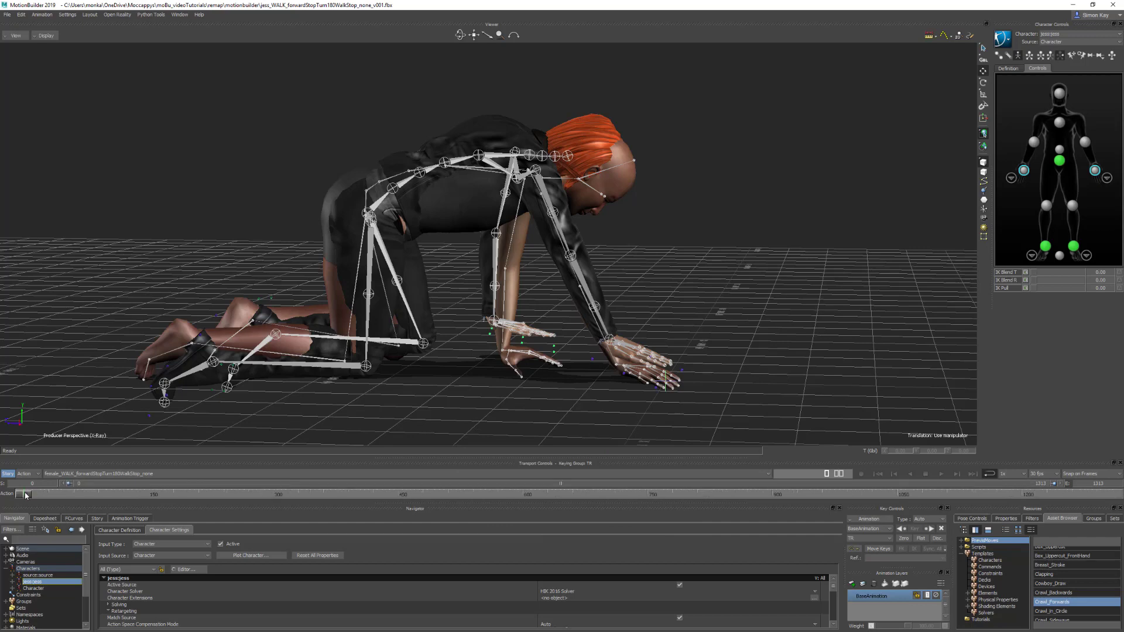
Step: Scrub through the crawl with only the models displayed to compare jess's hand contacts with the source character's
{"action": "left_click_drag", "start_coordinate": [25, 496], "coordinate": [61, 495]}
{"action": "left_click_drag", "start_coordinate": [606, 380], "coordinate": [504, 343], "text": "ctrl+shift"}
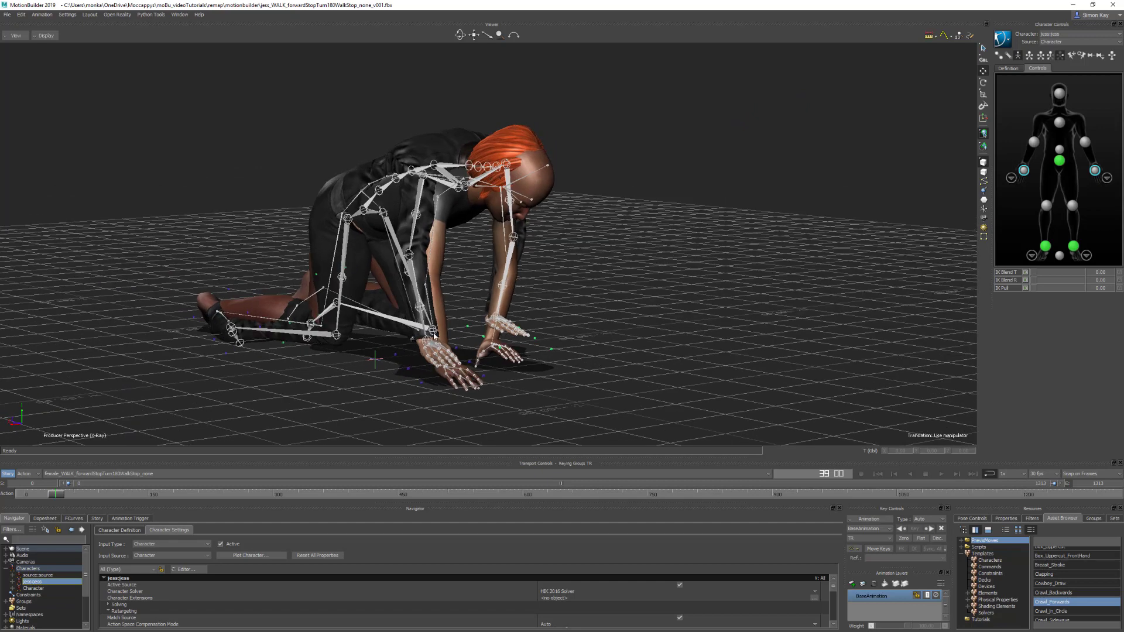
{"action": "key", "text": "ctrl+a"}
{"action": "key", "text": "ctrl+a"}
{"action": "left_click_drag", "start_coordinate": [434, 336], "coordinate": [402, 412], "text": "ctrl+shift"}
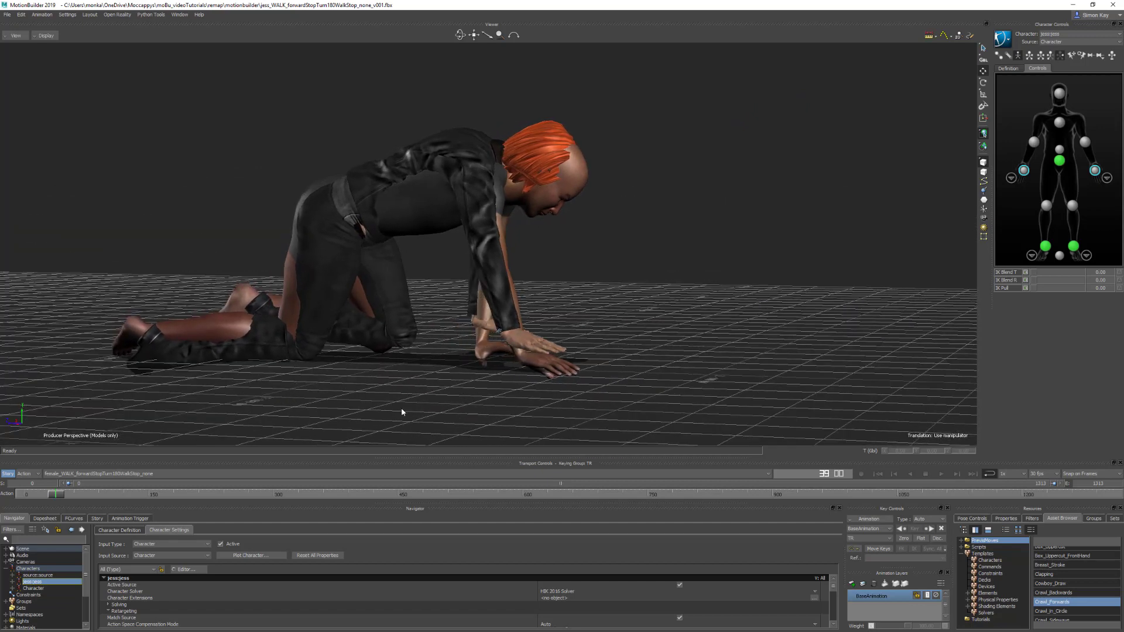
{"action": "left_click_drag", "start_coordinate": [58, 495], "coordinate": [75, 495]}
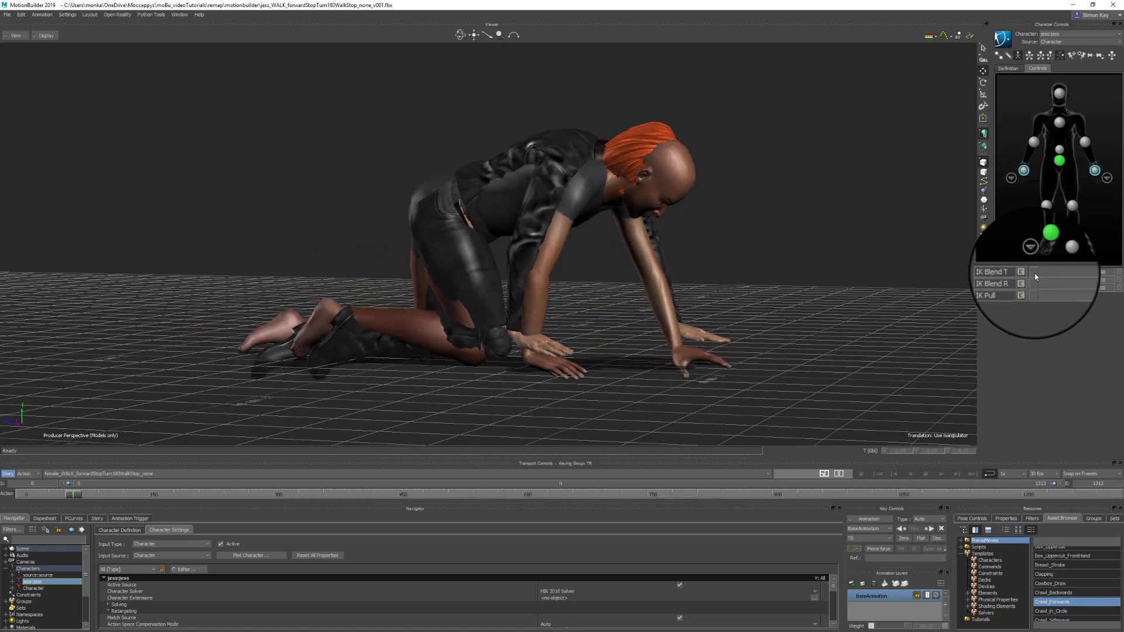
Step: Set IK Blend T to 100 on both of jess's wrist effectors and return to X-Ray display
{"action": "left_click_drag", "start_coordinate": [1051, 275], "coordinate": [1107, 275]}
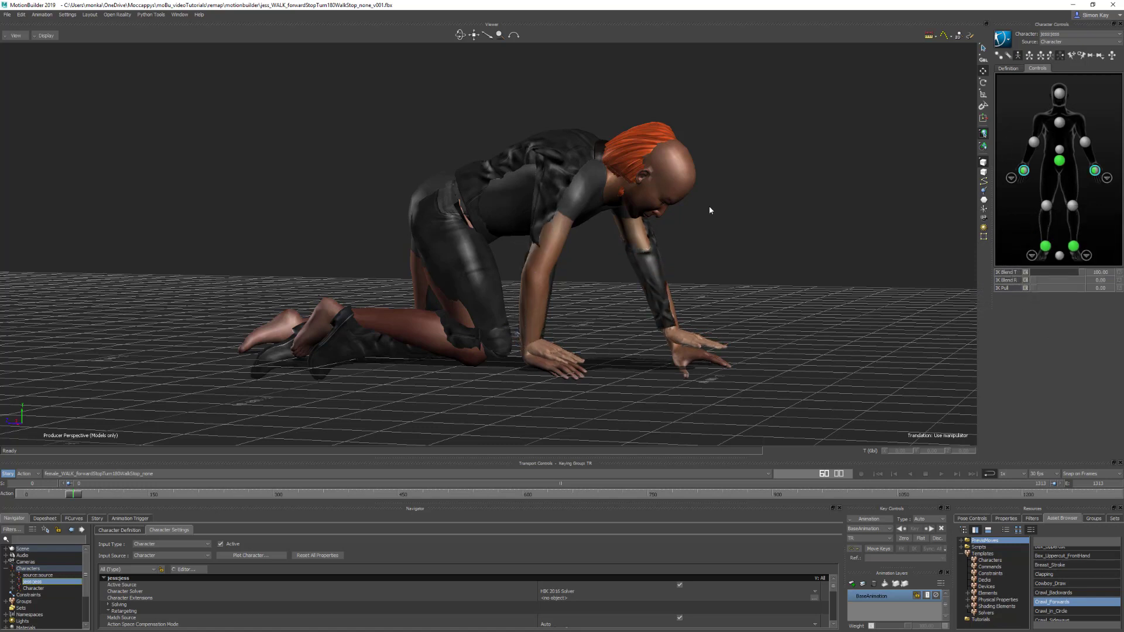
{"action": "left_click_drag", "start_coordinate": [680, 298], "coordinate": [702, 298]}
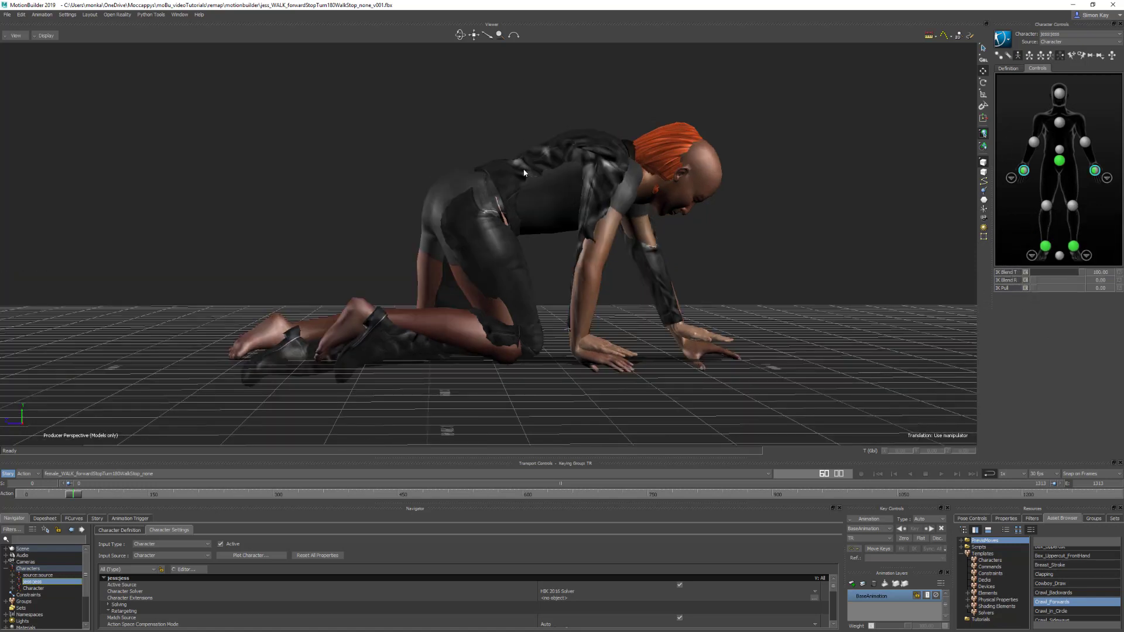
{"action": "key", "text": "ctrl+a"}
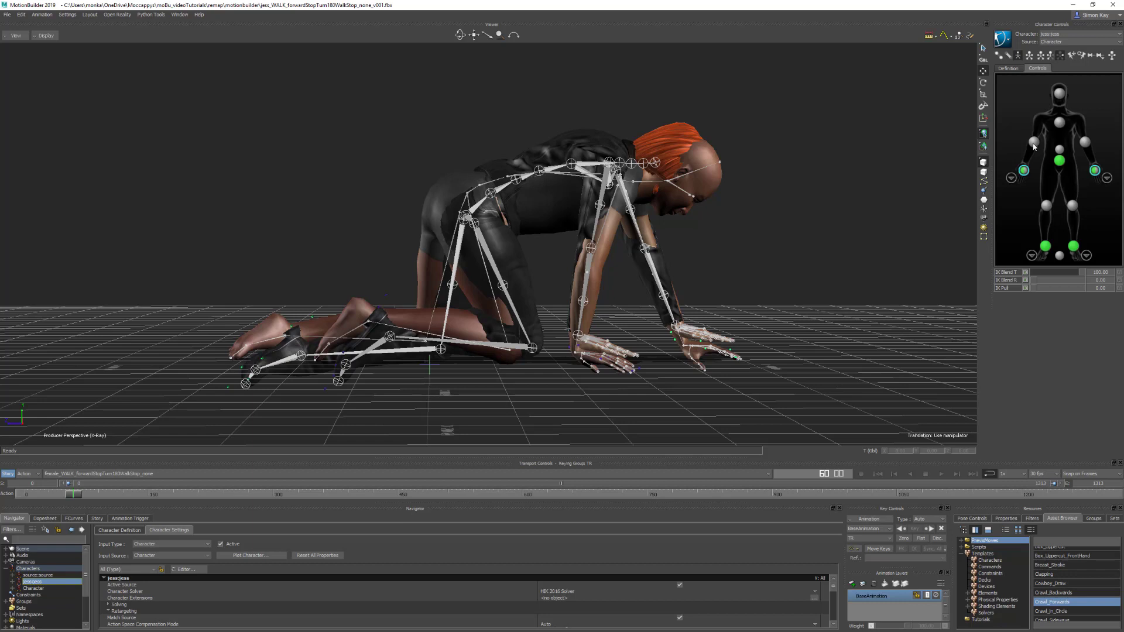
Step: Set IK Blend R to 100 on jess's lower chest effector just above the hips and check the pose on the timeline
{"action": "left_click", "coordinate": [1061, 149]}
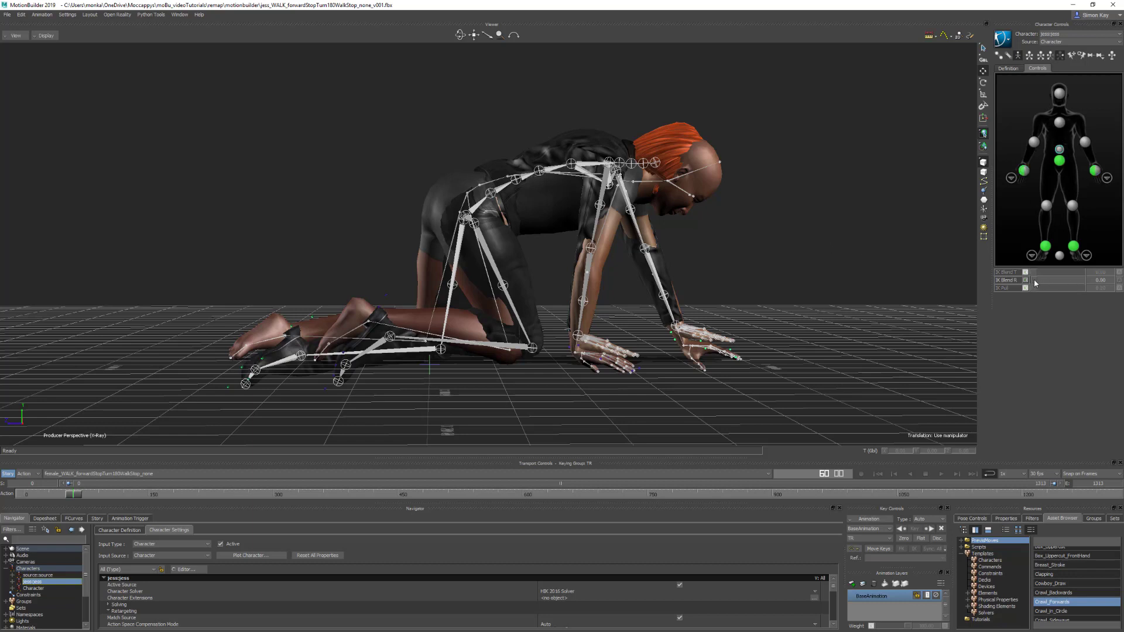
{"action": "left_click_drag", "start_coordinate": [1035, 281], "coordinate": [1088, 285]}
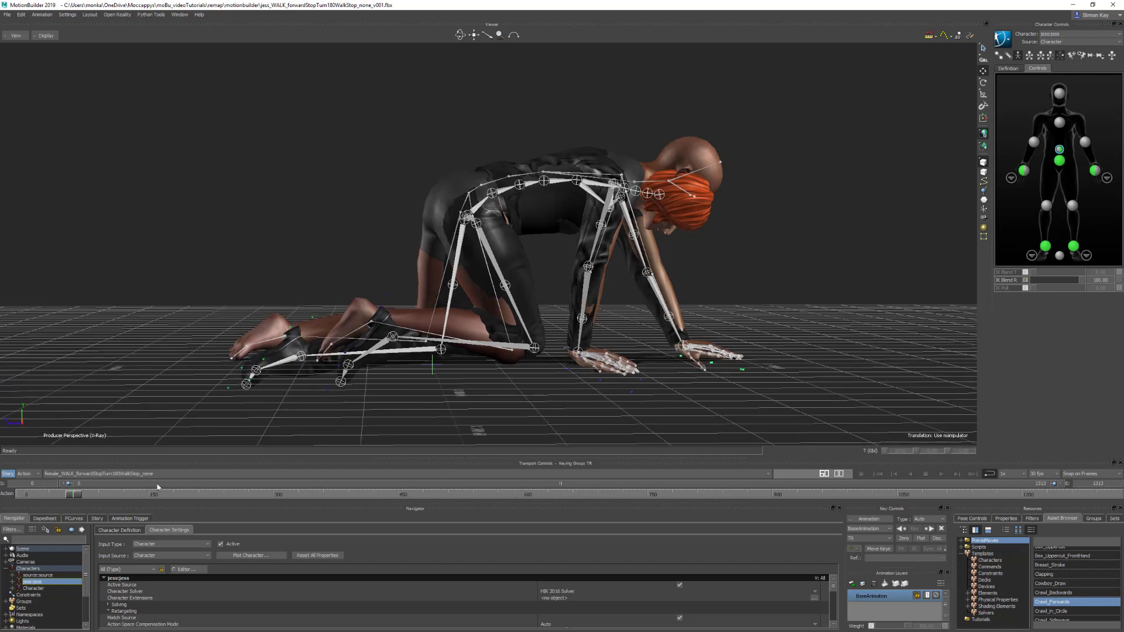
{"action": "mouse_move", "coordinate": [75, 493]}
{"action": "left_mouse_down"}
{"action": "mouse_move", "coordinate": [60, 497]}
{"action": "mouse_move", "coordinate": [75, 497]}
{"action": "left_mouse_up"}
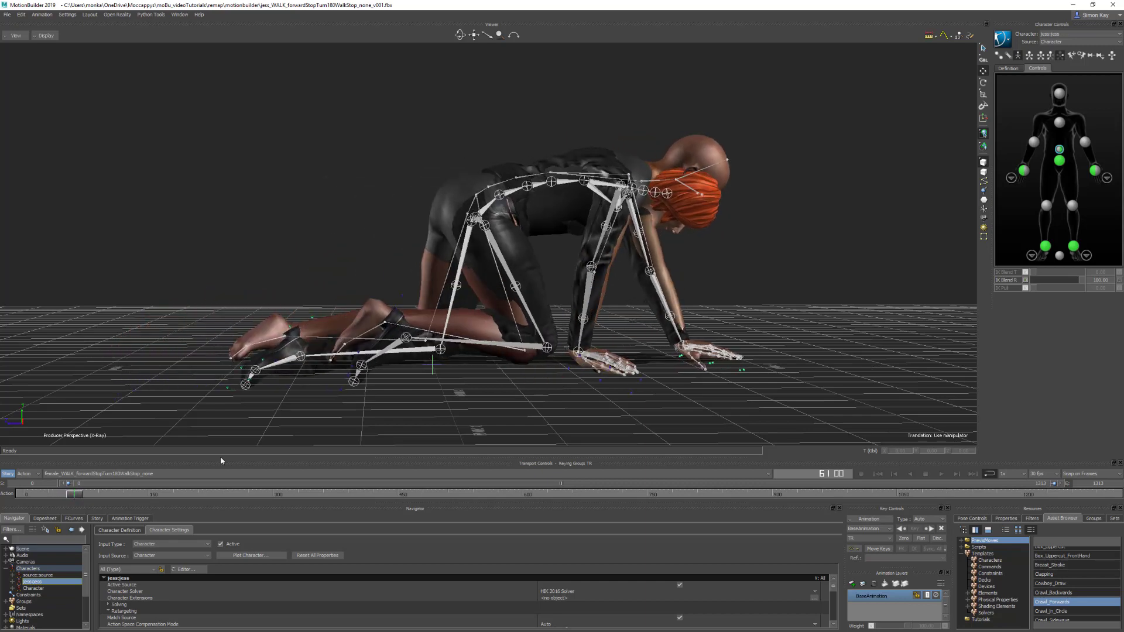
Step: Set IK Blend R to 100 on both of jess's wrist effectors
{"action": "left_click", "coordinate": [1023, 171]}
{"action": "left_click", "coordinate": [1095, 170], "text": "shift"}
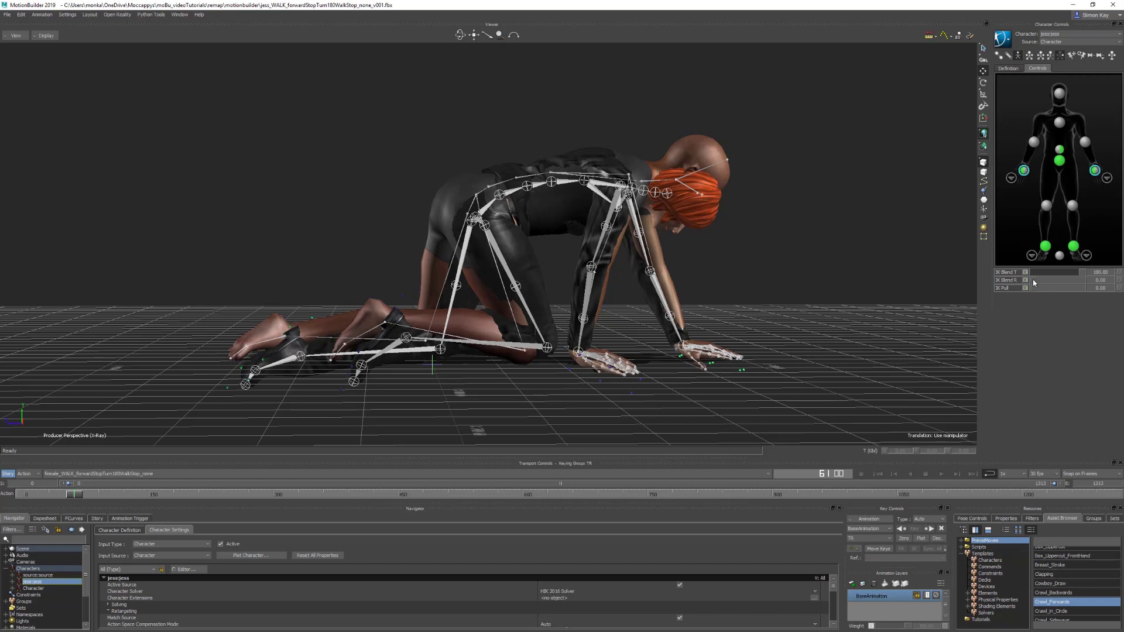
{"action": "left_click_drag", "start_coordinate": [1032, 279], "coordinate": [1077, 289]}
{"action": "left_click_drag", "start_coordinate": [781, 366], "coordinate": [732, 366], "text": "ctrl+shift"}
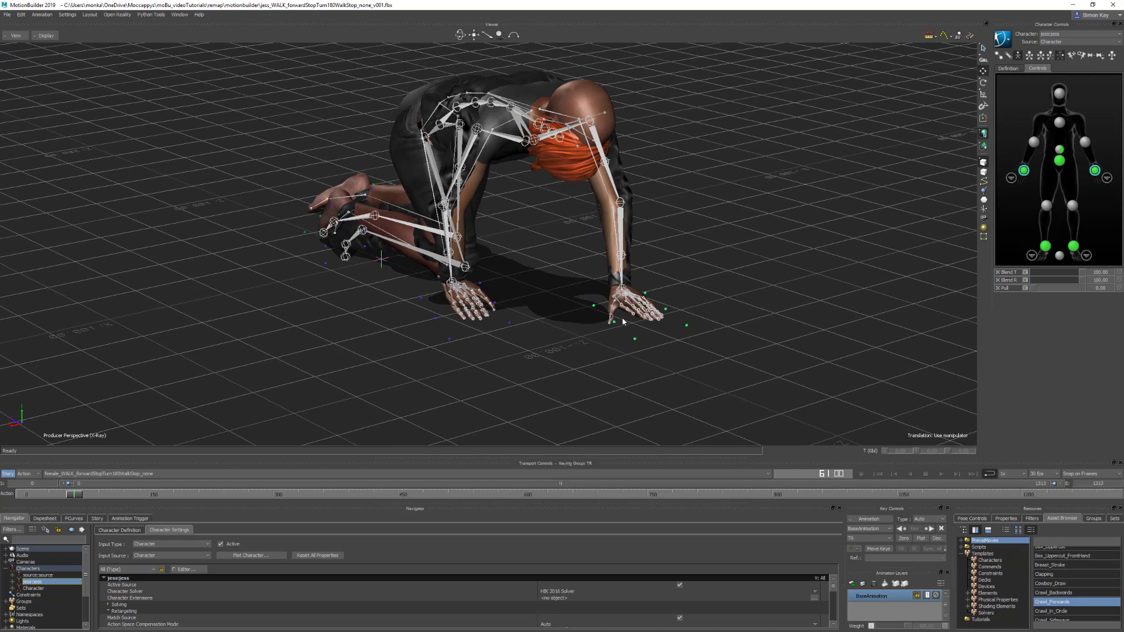
Step: Scrub the crawl and inspect jess's hand placement against the source character from the side
{"action": "mouse_move", "coordinate": [75, 495]}
{"action": "left_mouse_down"}
{"action": "mouse_move", "coordinate": [47, 495]}
{"action": "mouse_move", "coordinate": [90, 493]}
{"action": "left_mouse_up"}
{"action": "left_click_drag", "start_coordinate": [571, 238], "coordinate": [484, 138], "text": "ctrl+shift"}
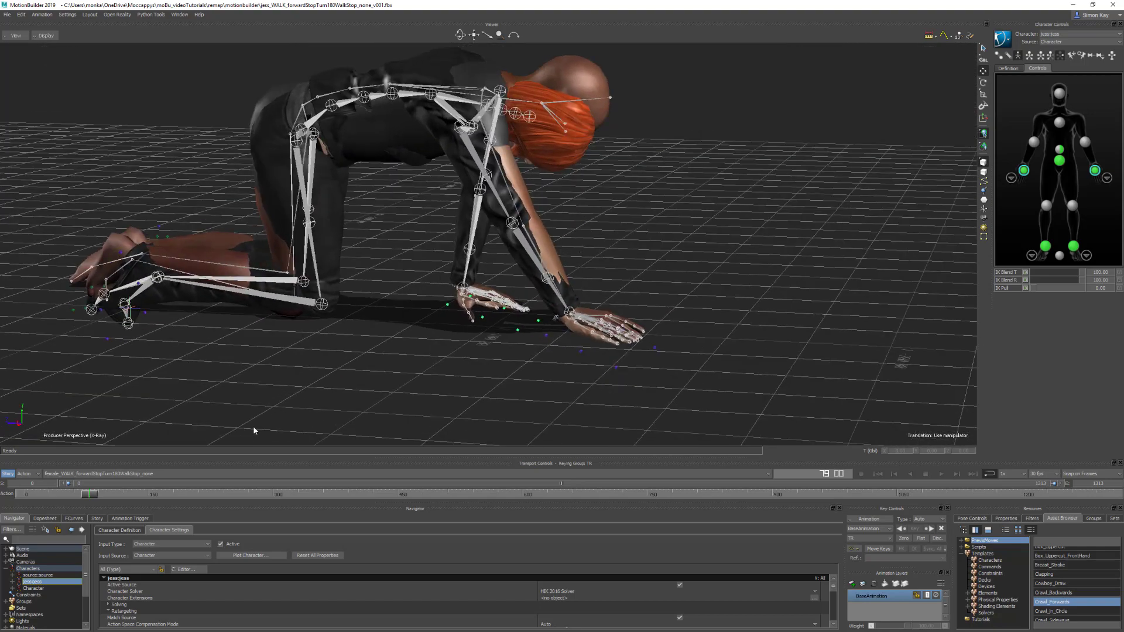
{"action": "left_click_drag", "start_coordinate": [92, 495], "coordinate": [89, 495]}
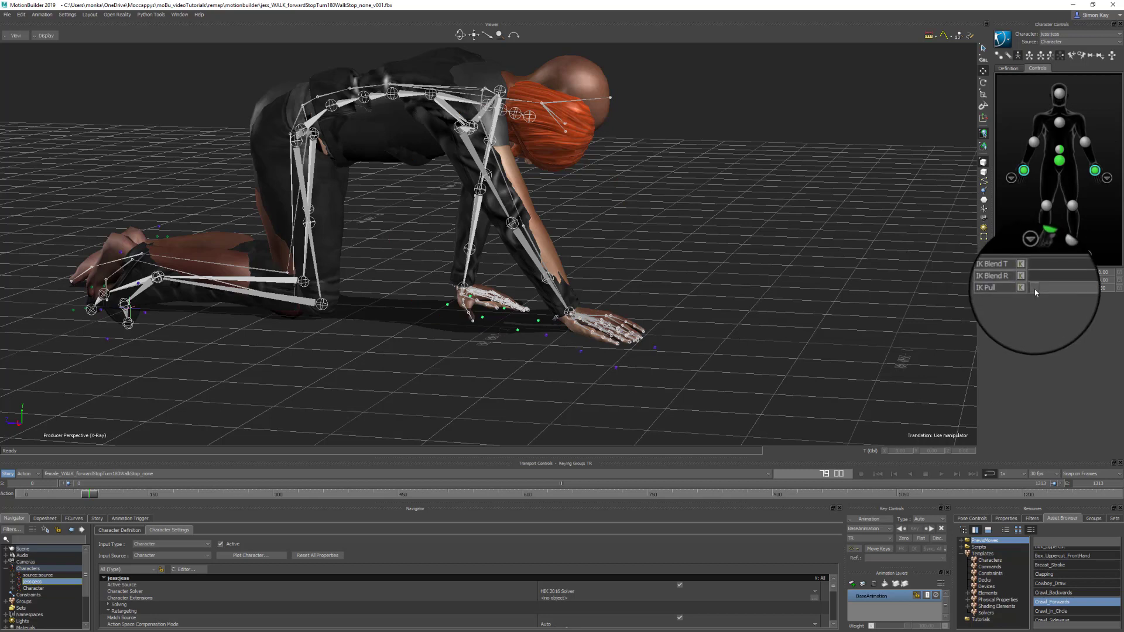
Step: Reset IK Pull to 0 on both of jess's wrist effectors and raise Realistic Shoulder Solving to about 13
{"action": "mouse_move", "coordinate": [1048, 291]}
{"action": "left_mouse_down"}
{"action": "mouse_move", "coordinate": [1091, 291]}
{"action": "mouse_move", "coordinate": [1031, 288]}
{"action": "left_mouse_up"}
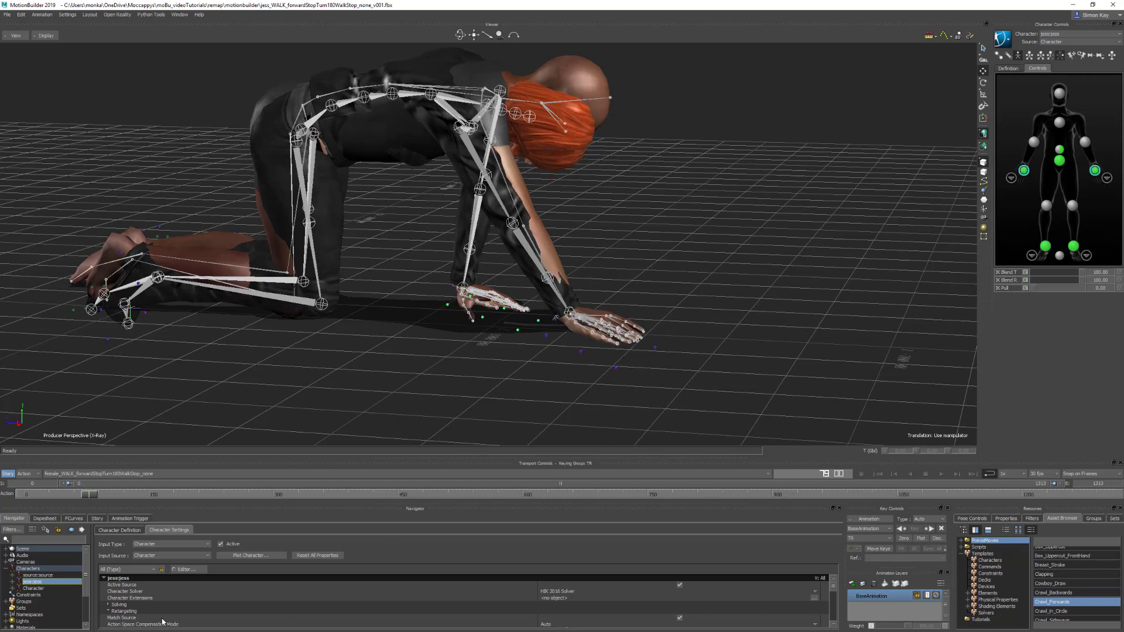
{"action": "left_click", "coordinate": [107, 604]}
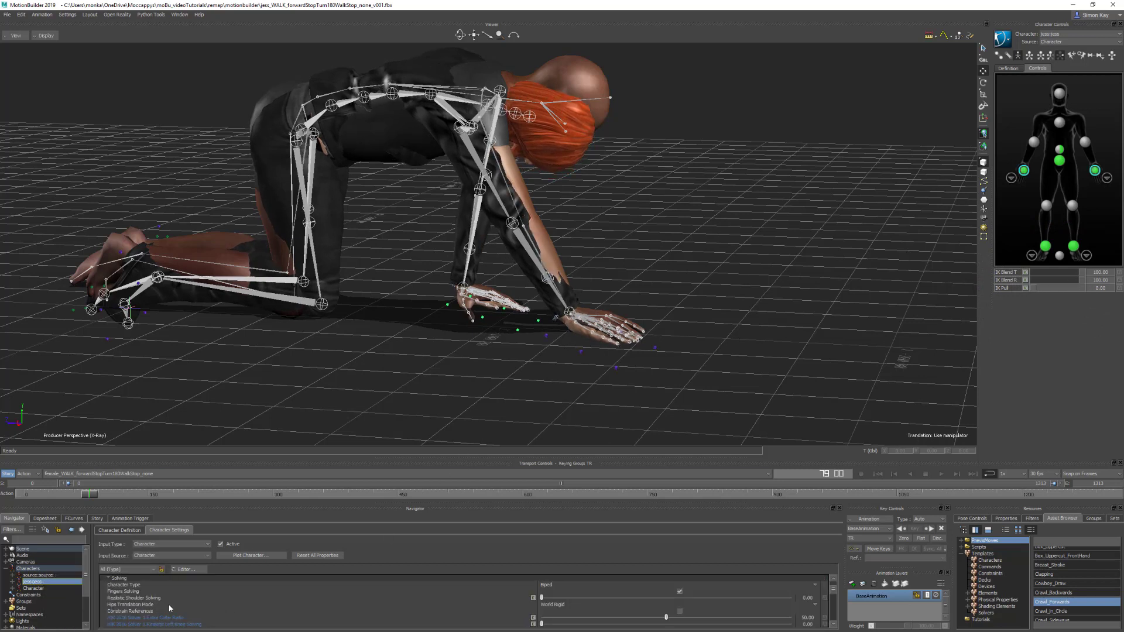
{"action": "left_click", "coordinate": [128, 598]}
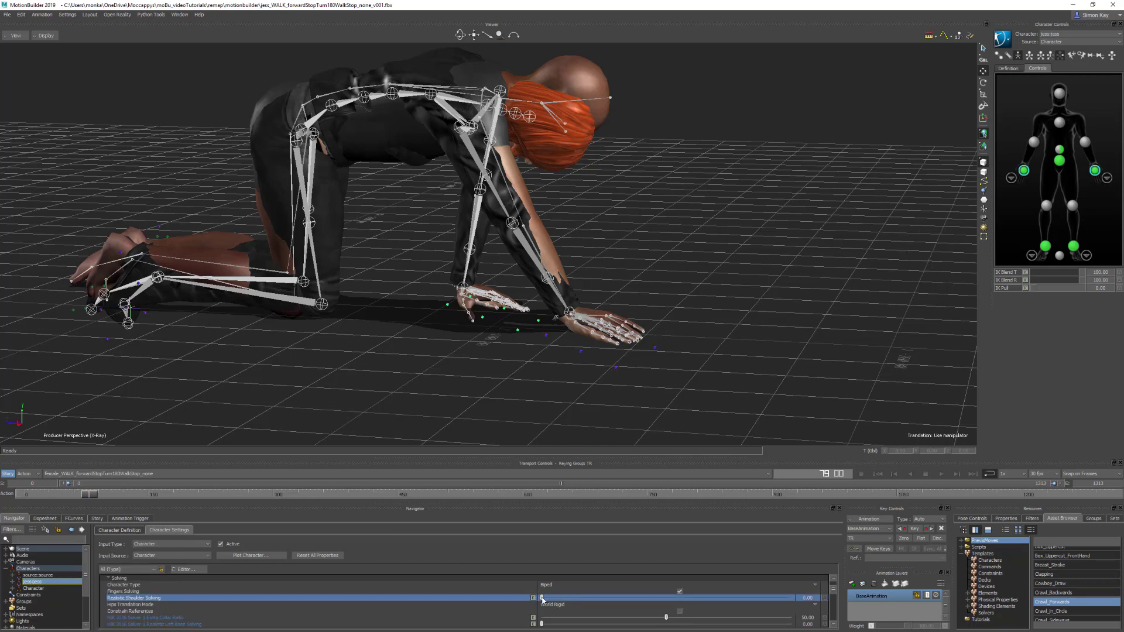
{"action": "left_click_drag", "start_coordinate": [542, 598], "coordinate": [560, 599]}
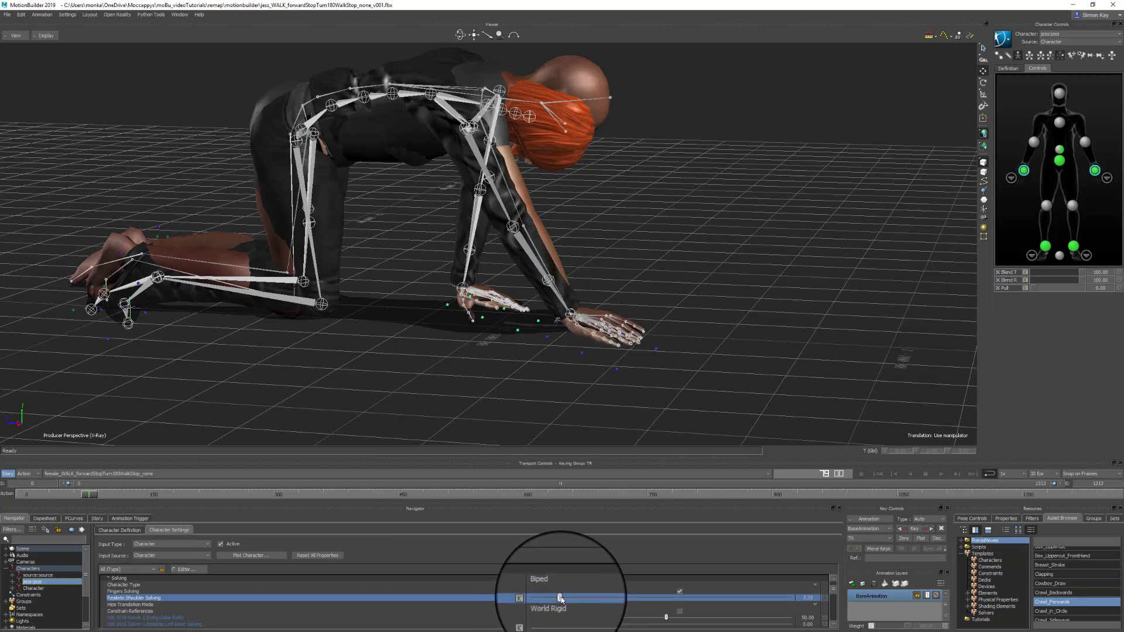
{"action": "left_click_drag", "start_coordinate": [654, 188], "coordinate": [659, 217], "text": "ctrl+shift"}
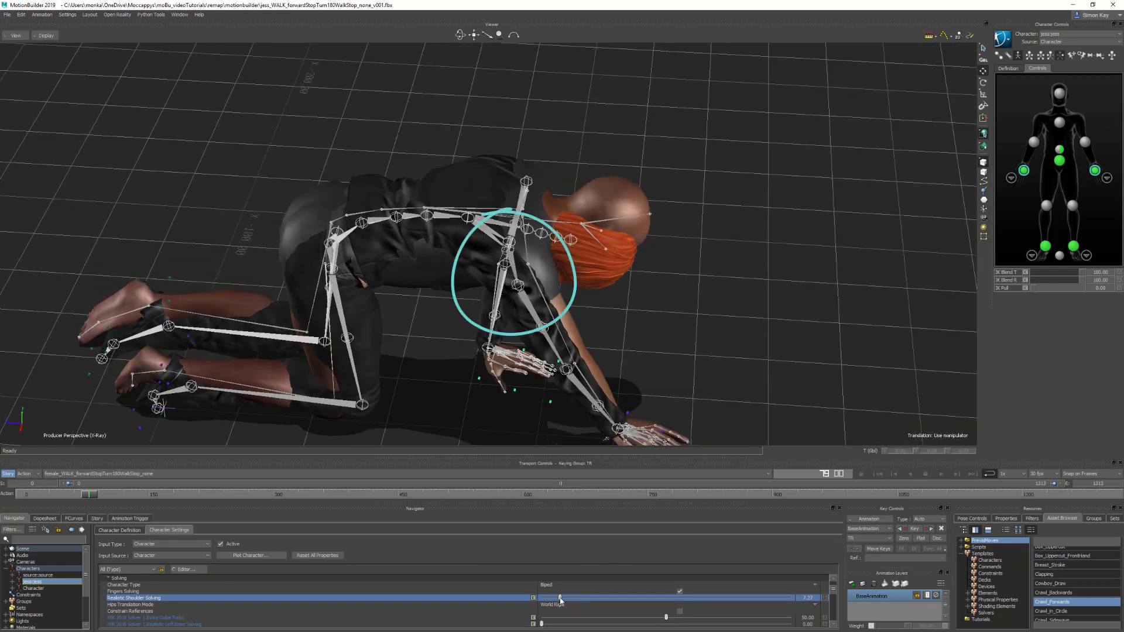
{"action": "left_click_drag", "start_coordinate": [561, 600], "coordinate": [563, 598]}
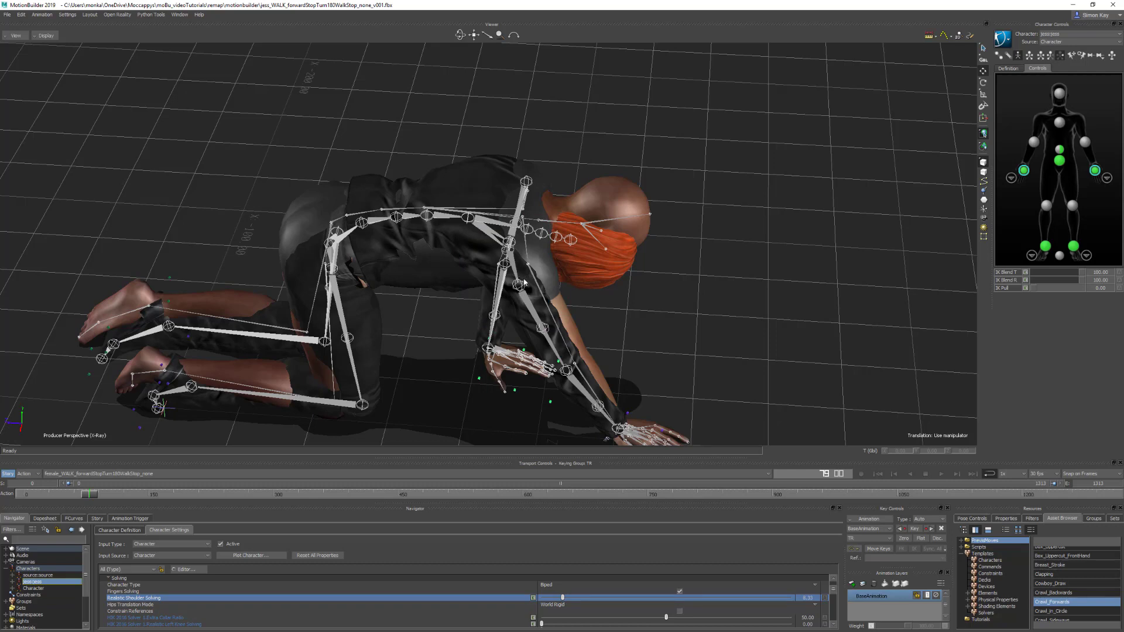
{"action": "left_click_drag", "start_coordinate": [564, 600], "coordinate": [575, 600]}
{"action": "scroll", "coordinate": [709, 274], "scroll_direction": "down", "scroll_amount": 2}
{"action": "left_click_drag", "start_coordinate": [710, 274], "coordinate": [698, 347], "text": "ctrl+shift"}
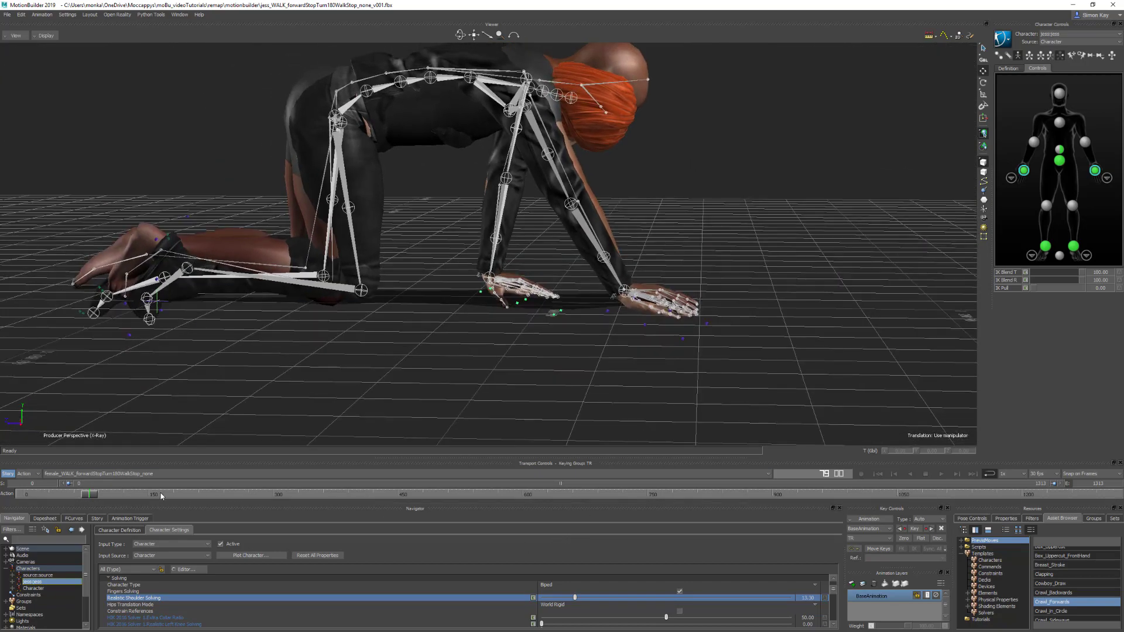
Step: Scrub the crawl forward to check the pose and set IK Blend R to 100 on jess's head effector
{"action": "left_click_drag", "start_coordinate": [89, 497], "coordinate": [117, 500]}
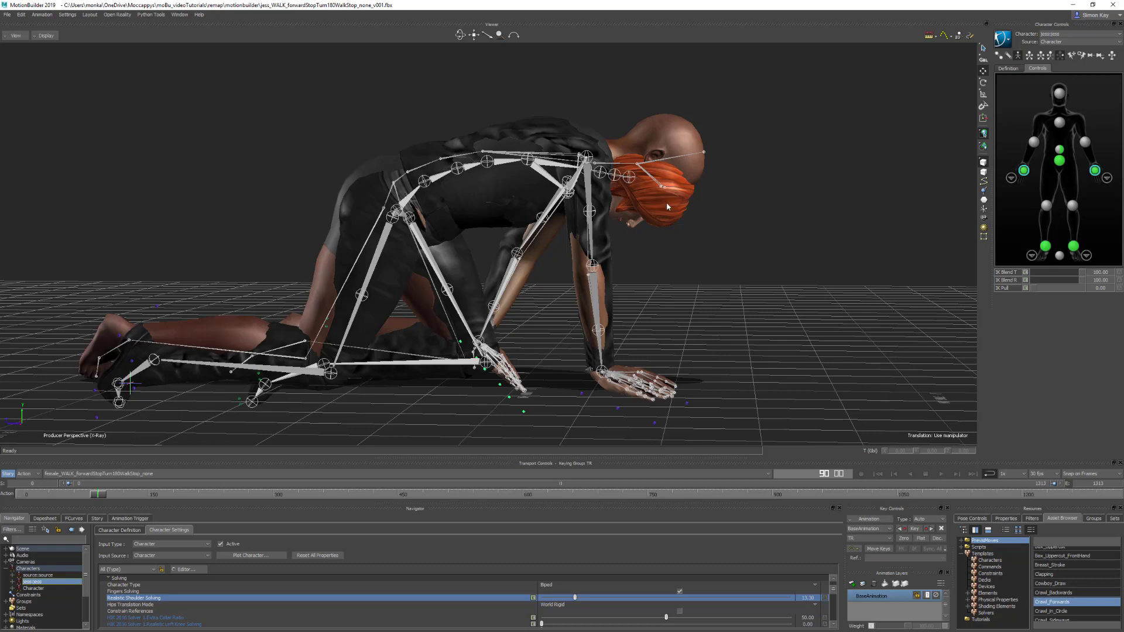
{"action": "left_click", "coordinate": [1060, 93]}
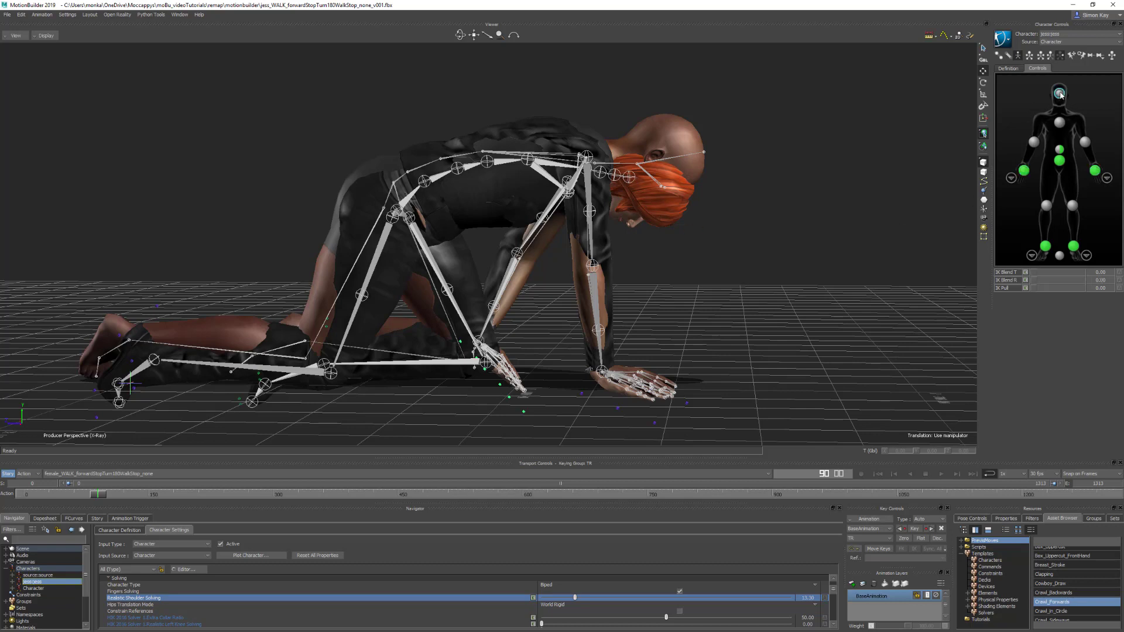
{"action": "left_click", "coordinate": [1034, 280]}
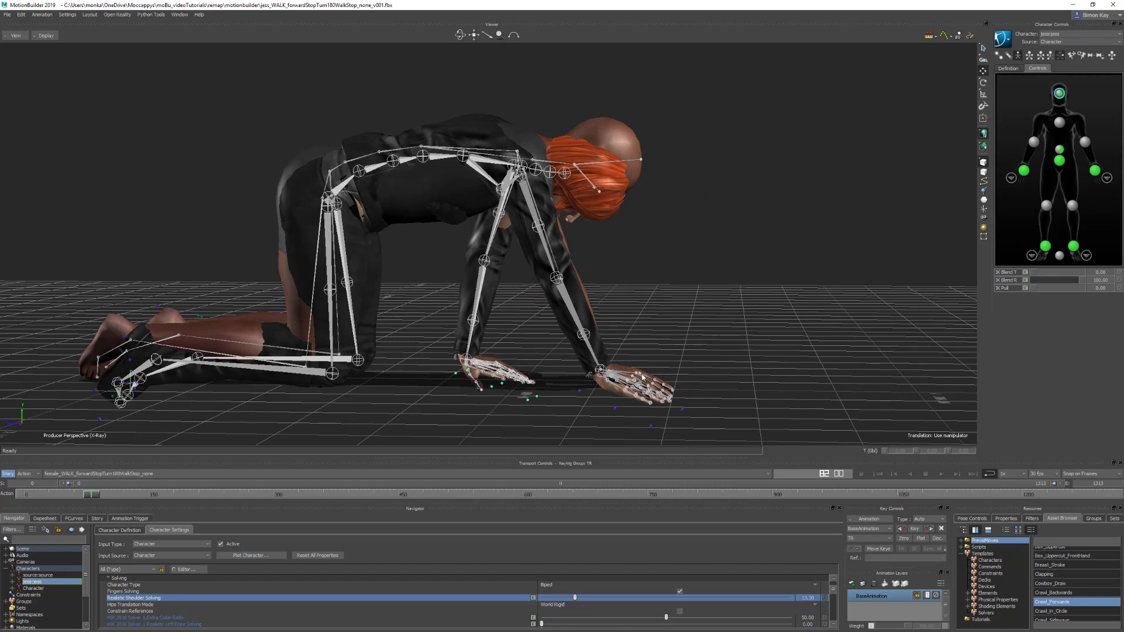
Step: Compare jess's hand placement across the crawl with both wrist effectors' IK Blend T at 0 and back at 100
{"action": "left_click", "coordinate": [1024, 170]}
{"action": "left_click", "coordinate": [1094, 171]}
{"action": "key", "text": "Left"}
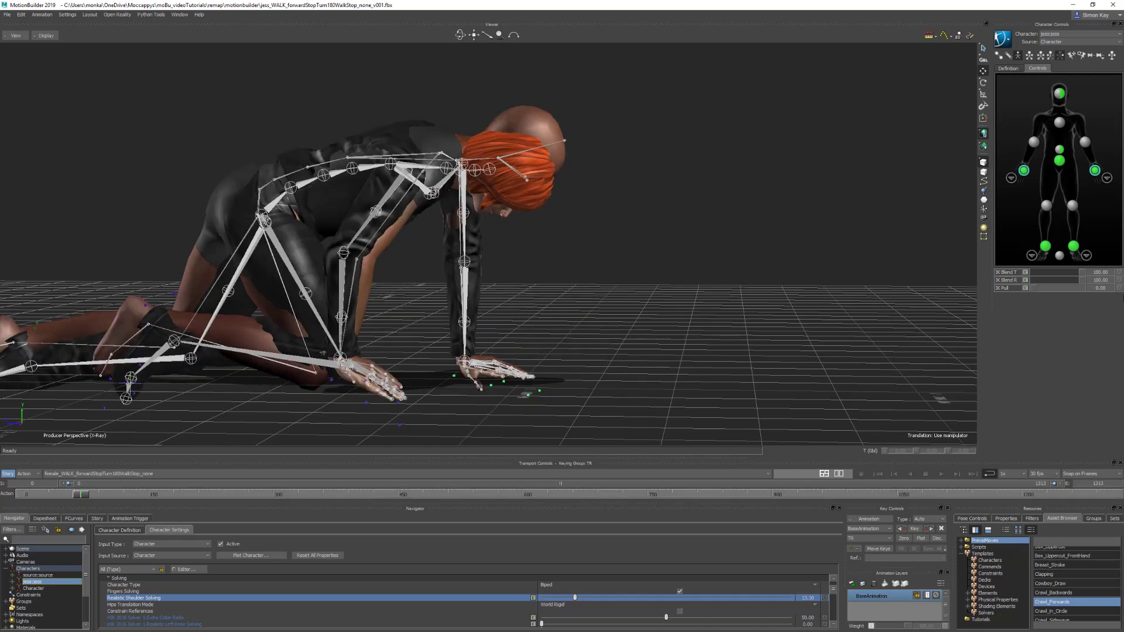
{"action": "left_click_drag", "start_coordinate": [1082, 273], "coordinate": [1009, 273]}
{"action": "left_click_drag", "start_coordinate": [84, 501], "coordinate": [87, 497]}
{"action": "left_click_drag", "start_coordinate": [89, 498], "coordinate": [81, 498]}
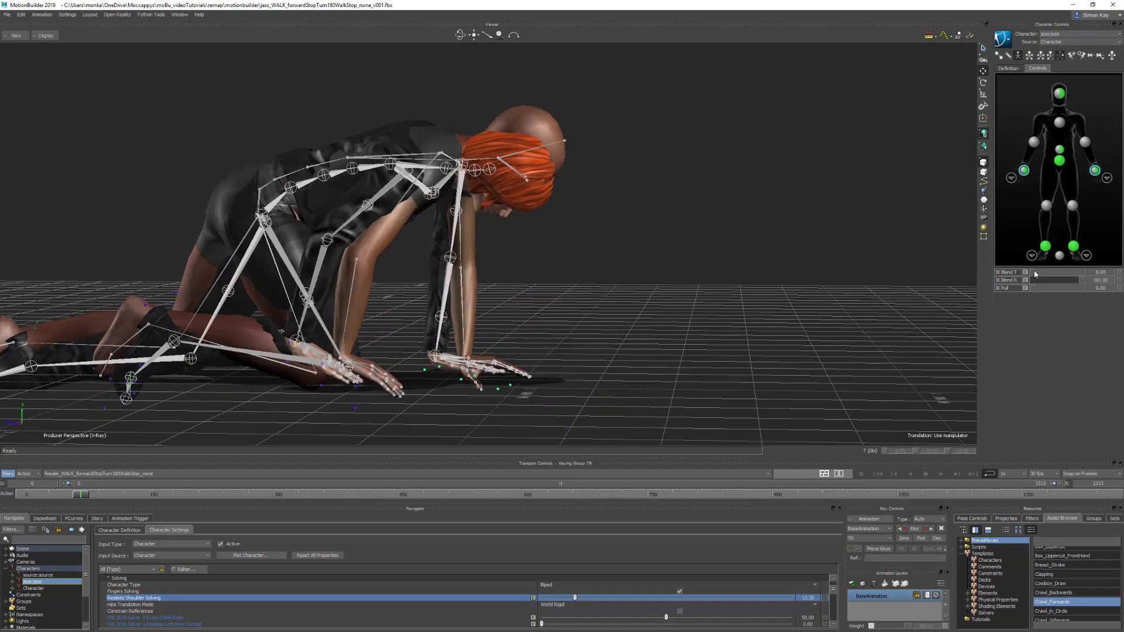
{"action": "left_click_drag", "start_coordinate": [1037, 272], "coordinate": [1080, 272]}
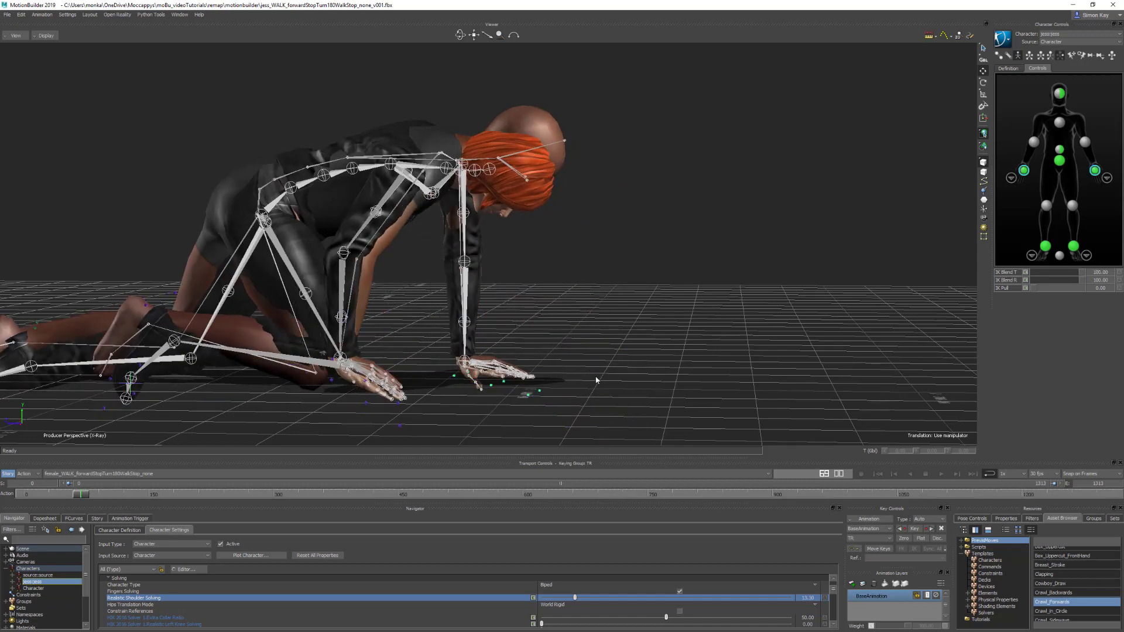
{"action": "left_click_drag", "start_coordinate": [82, 497], "coordinate": [107, 496]}
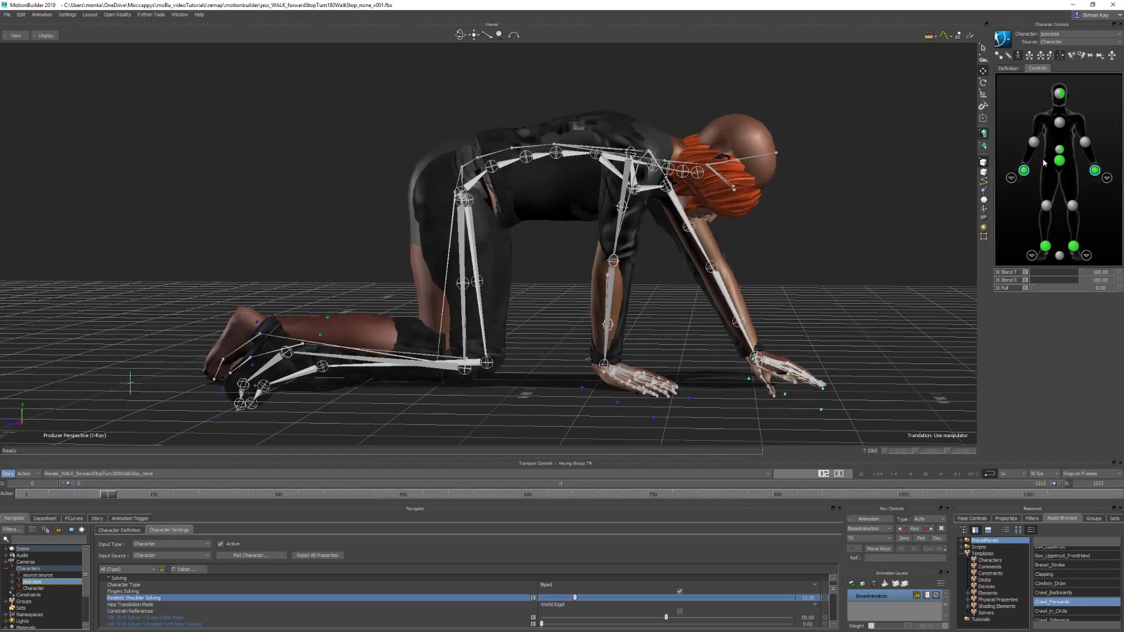
{"action": "left_click", "coordinate": [1045, 246]}
{"action": "left_click", "coordinate": [1074, 247], "text": "shift"}
{"action": "left_click", "coordinate": [1024, 219]}
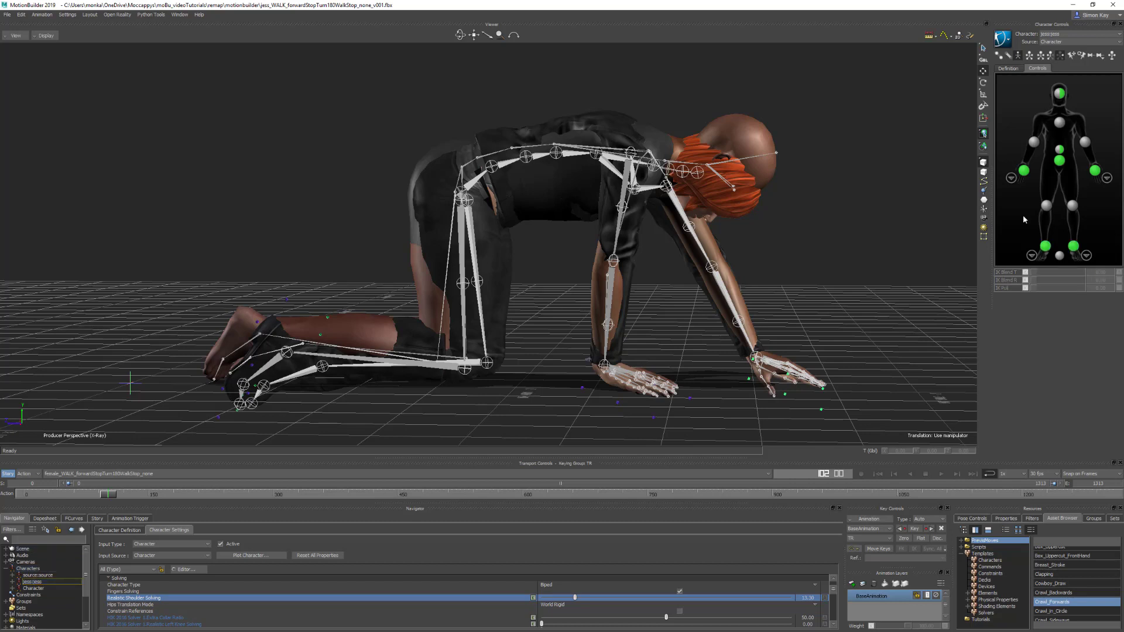
{"action": "left_click_drag", "start_coordinate": [1030, 261], "coordinate": [1112, 231]}
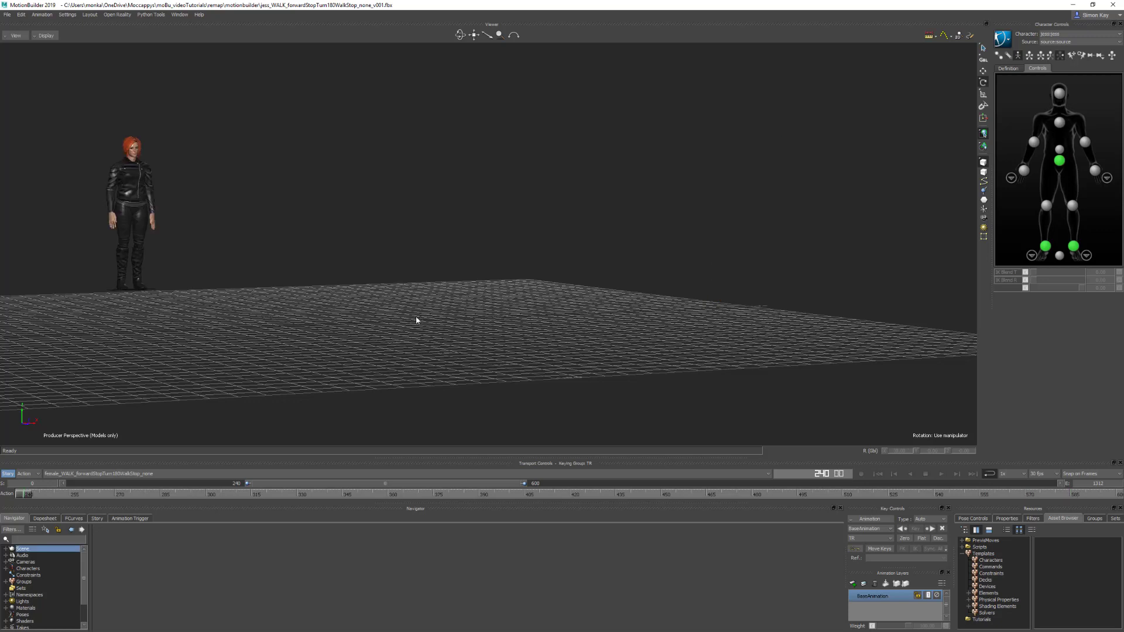
{"action": "left_click", "coordinate": [6, 569]}
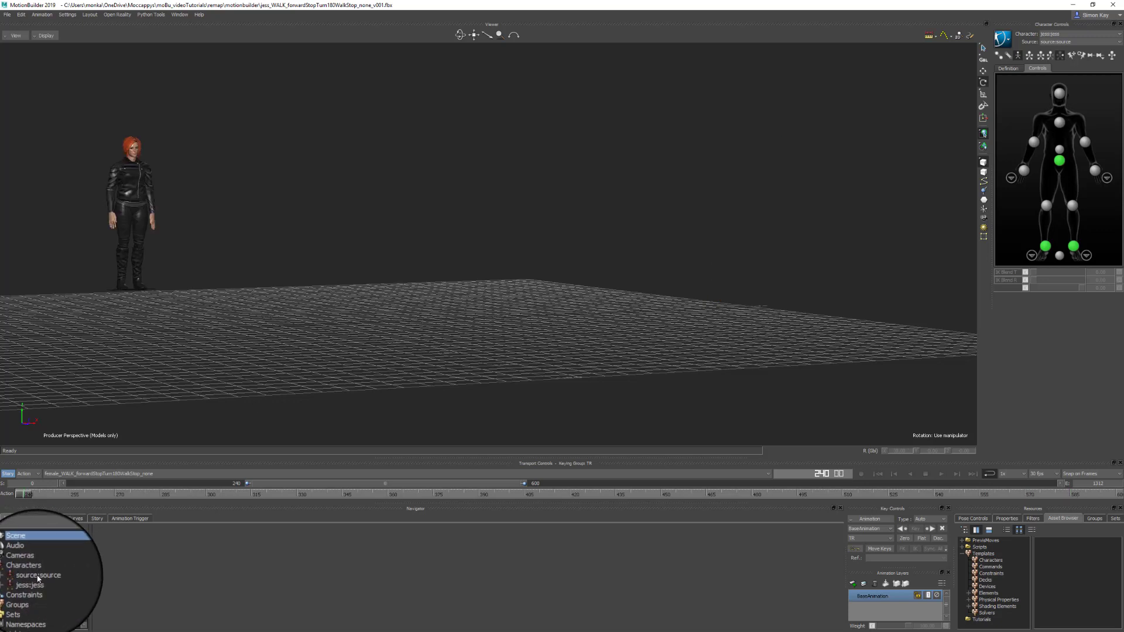
{"action": "left_click", "coordinate": [32, 581]}
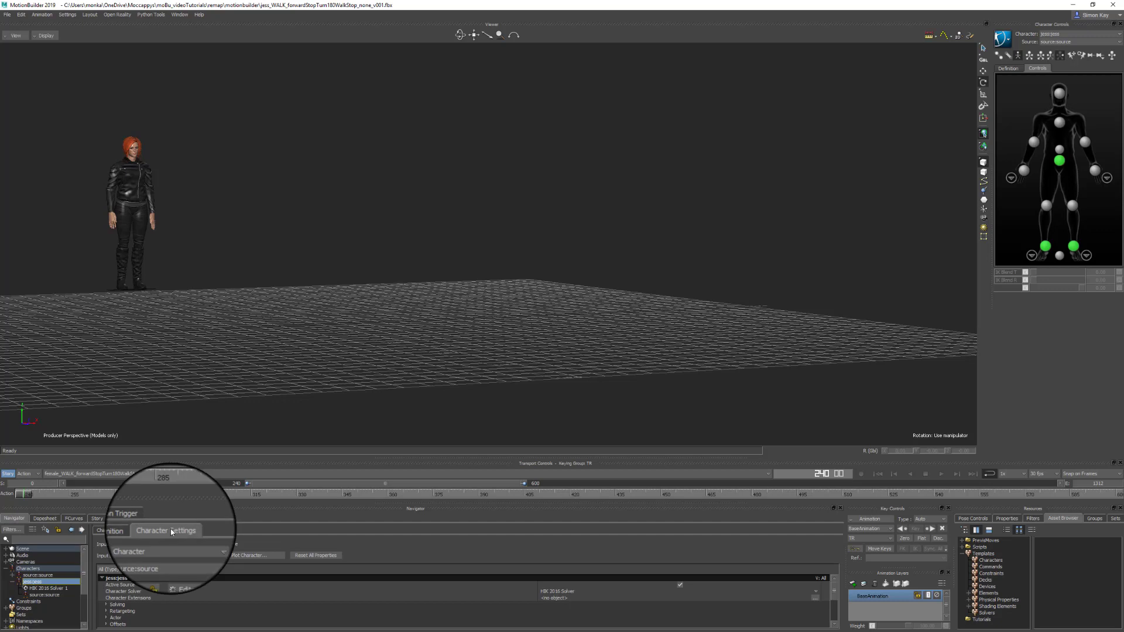
{"action": "left_click", "coordinate": [245, 556]}
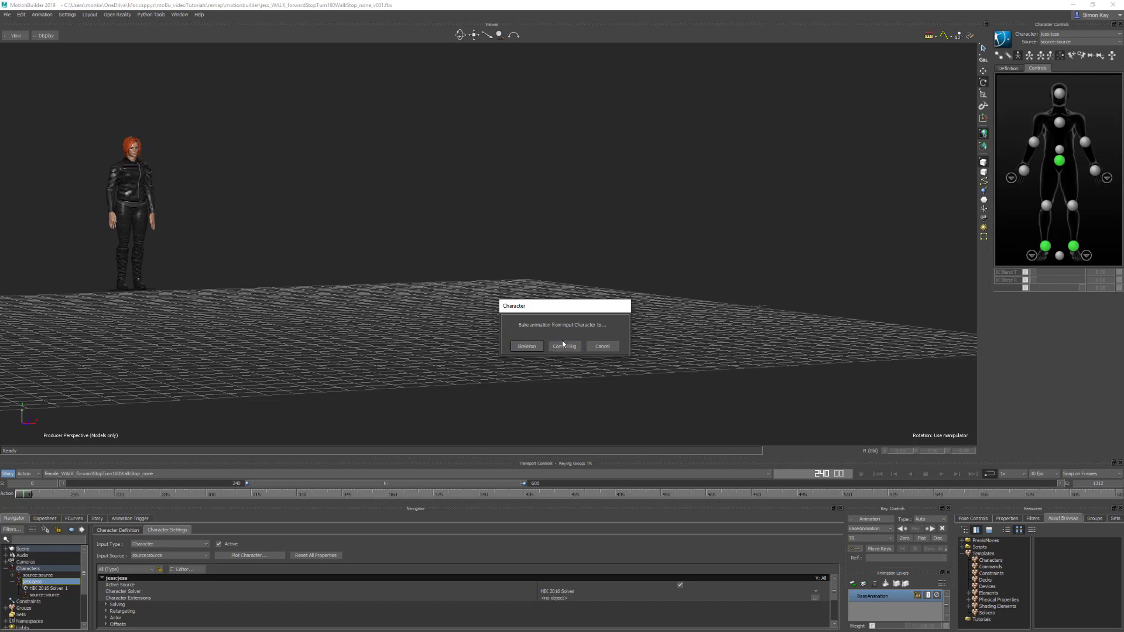
{"action": "left_click", "coordinate": [604, 346]}
Step: Bake jess's retargeted walk to the skeleton, plotting at 30 FPS with the Unroll rotation filter
{"action": "left_click", "coordinate": [1002, 39]}
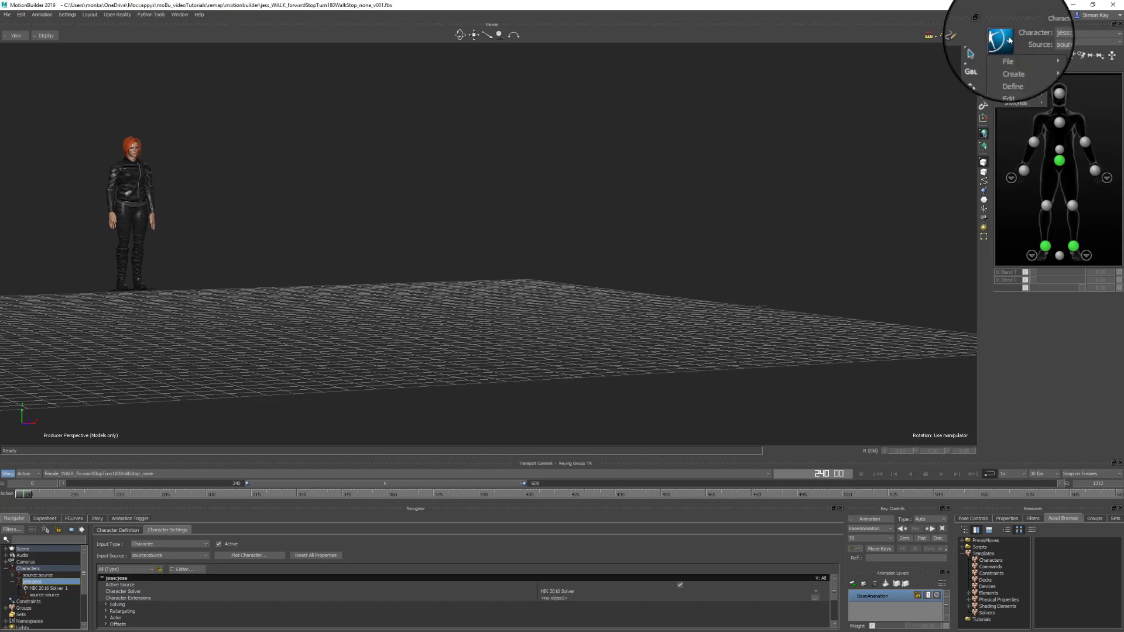
{"action": "mouse_move", "coordinate": [1012, 86]}
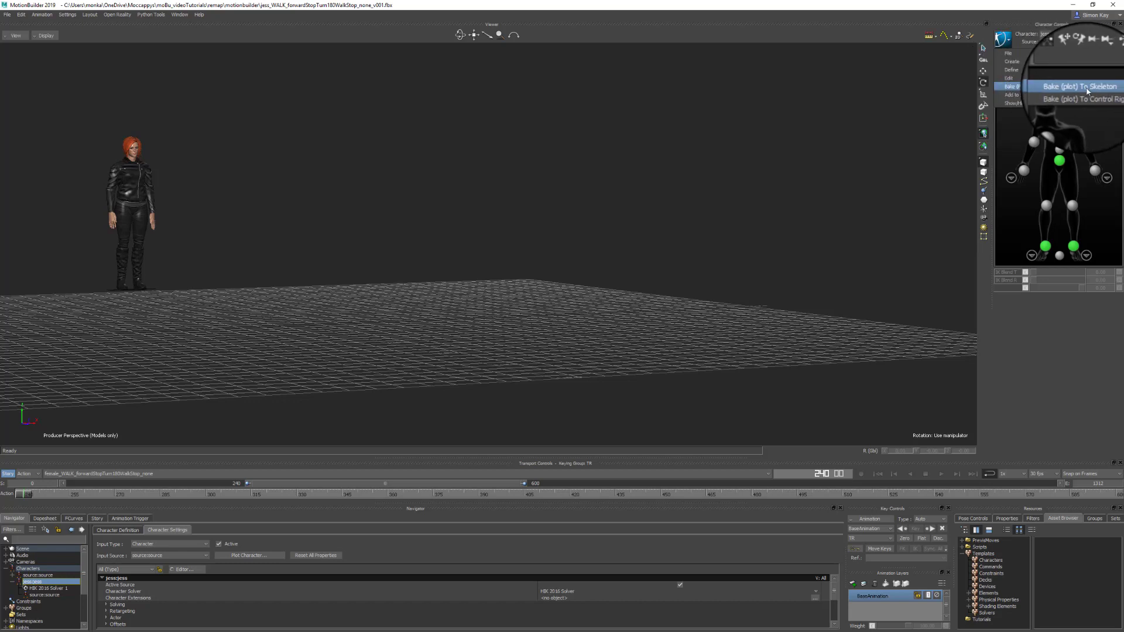
{"action": "left_click", "coordinate": [1119, 89]}
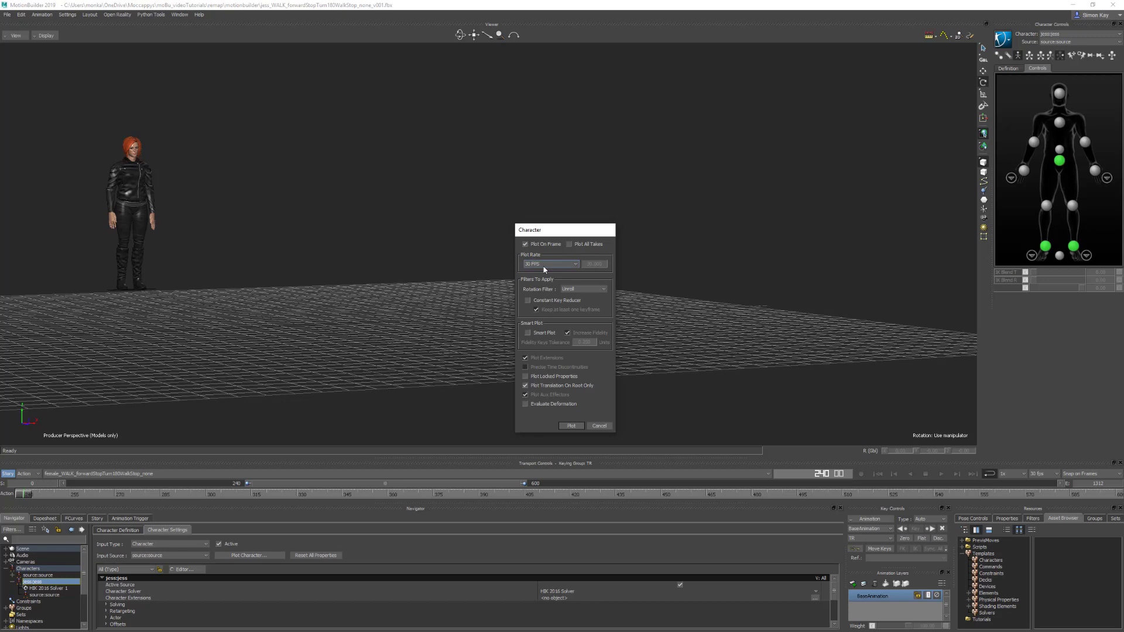
{"action": "left_click", "coordinate": [581, 290]}
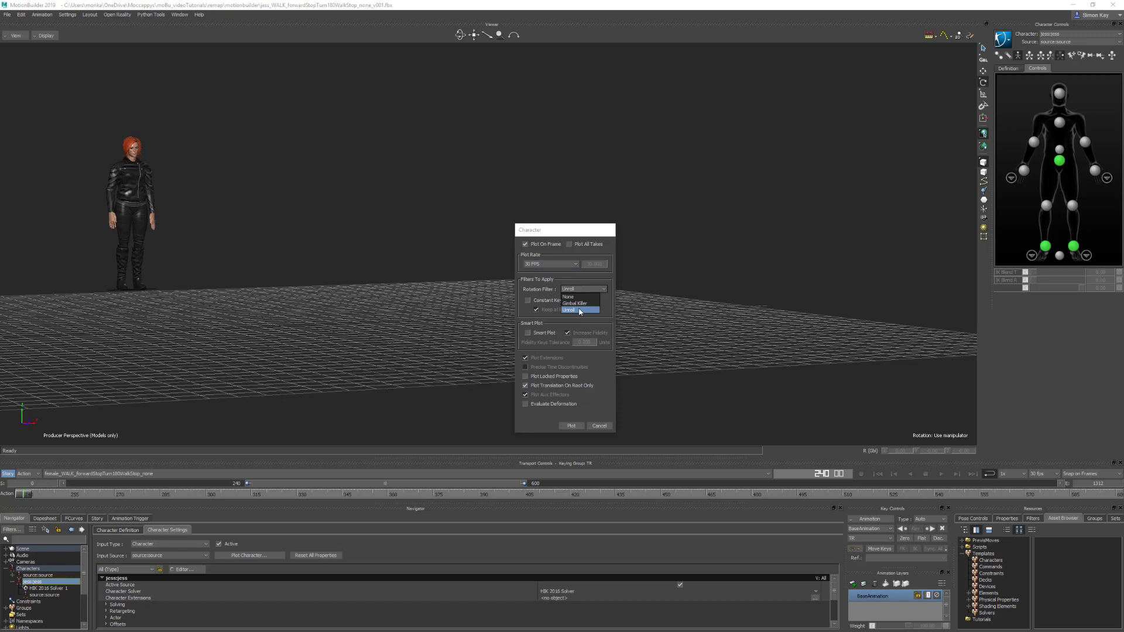
{"action": "left_click", "coordinate": [580, 310]}
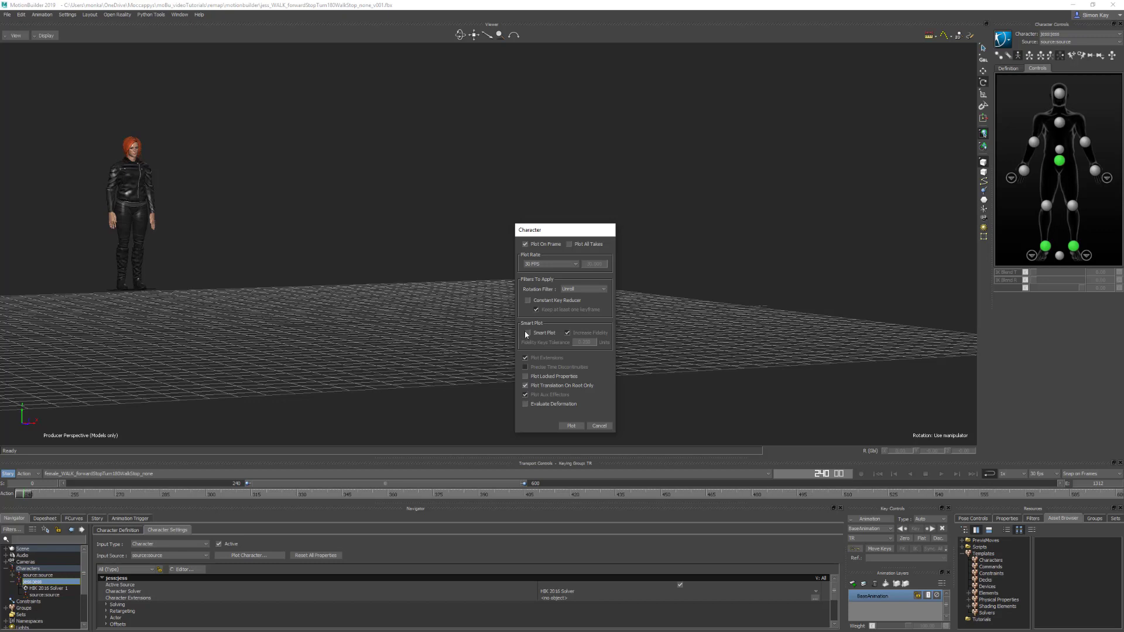
{"action": "left_click", "coordinate": [577, 426]}
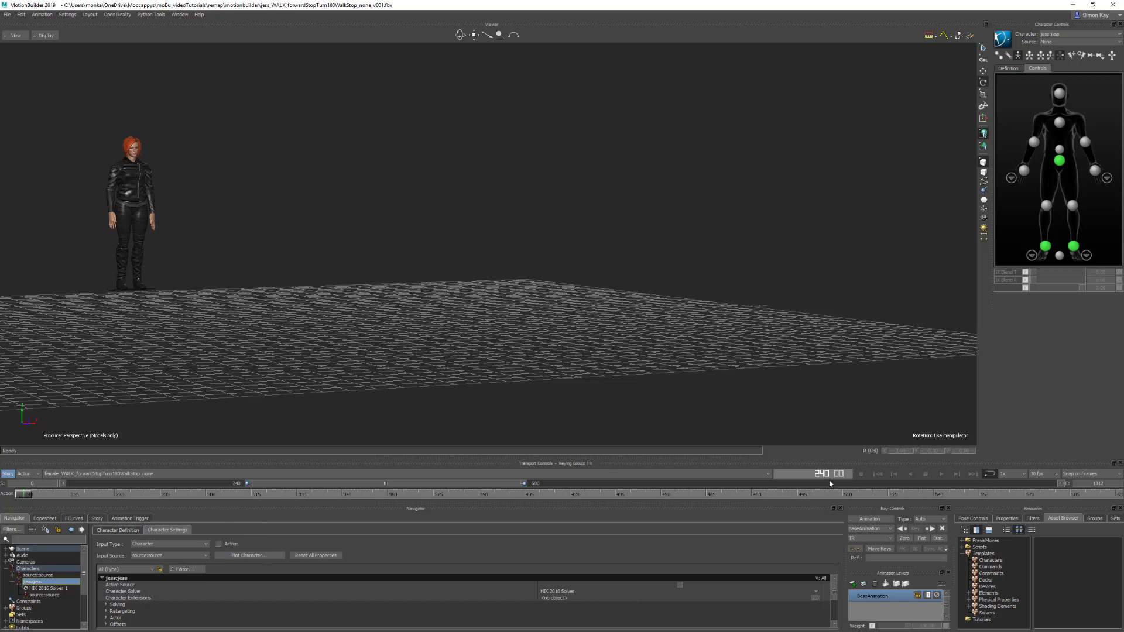
Step: Play back the baked walk from the right and front views and show jess's skeleton in X-Ray display
{"action": "left_click", "coordinate": [941, 475]}
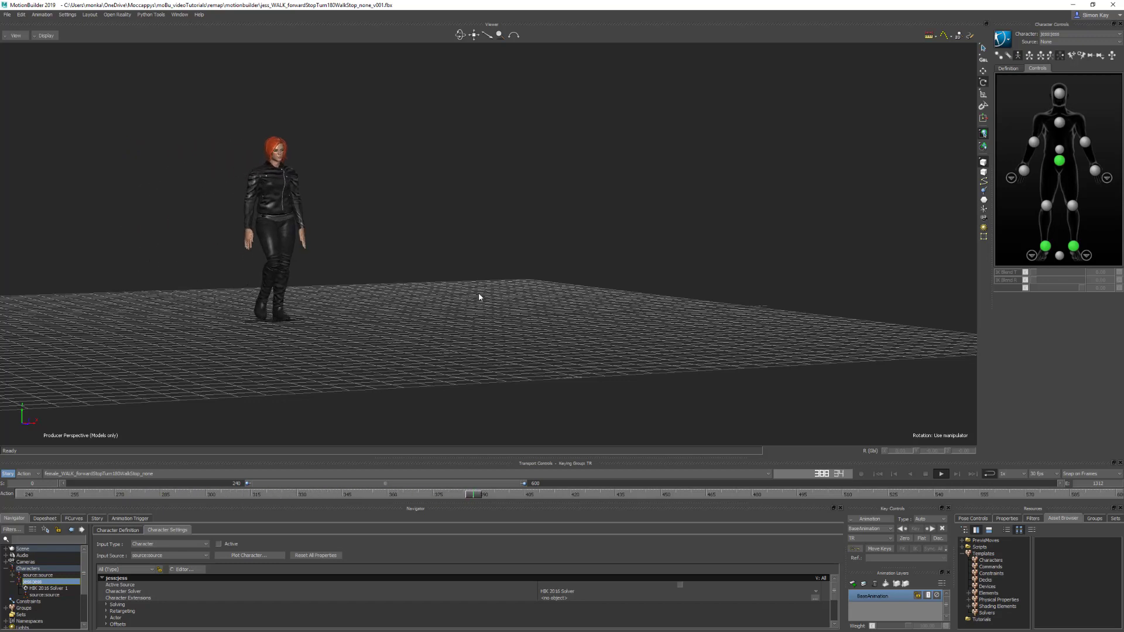
{"action": "key", "text": "ctrl+r"}
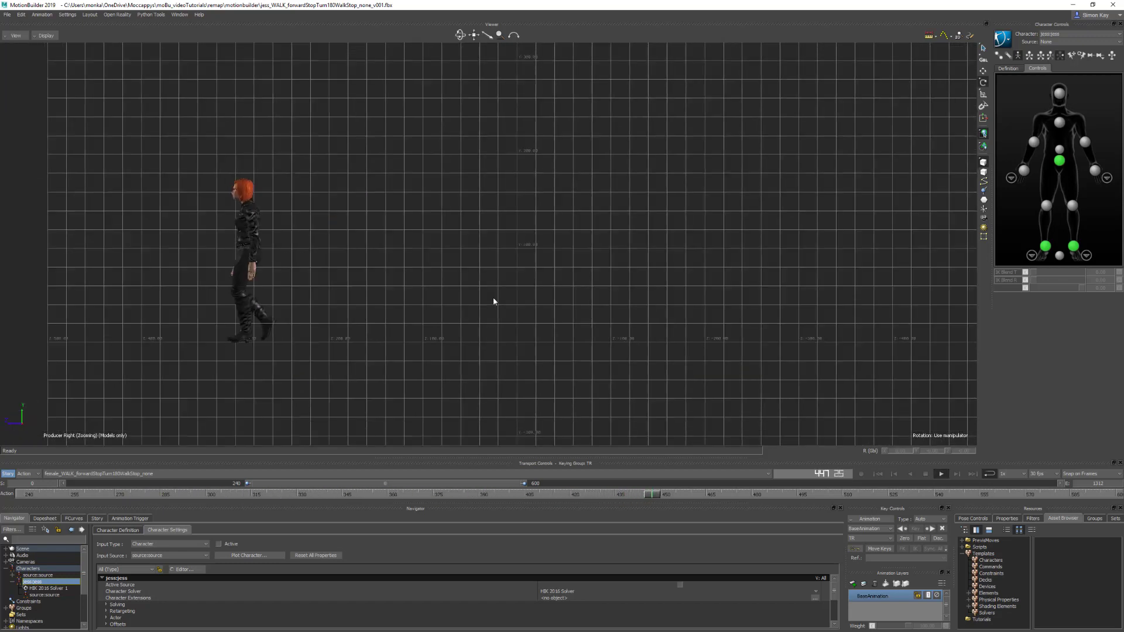
{"action": "key", "text": "ctrl+f"}
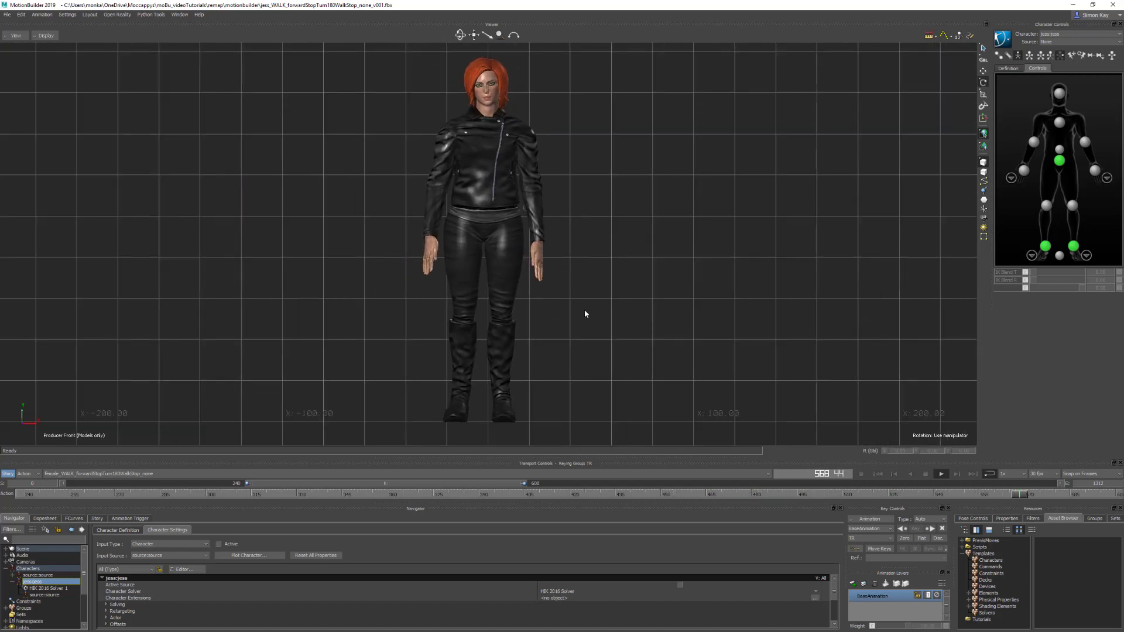
{"action": "key", "text": "ctrl+a"}
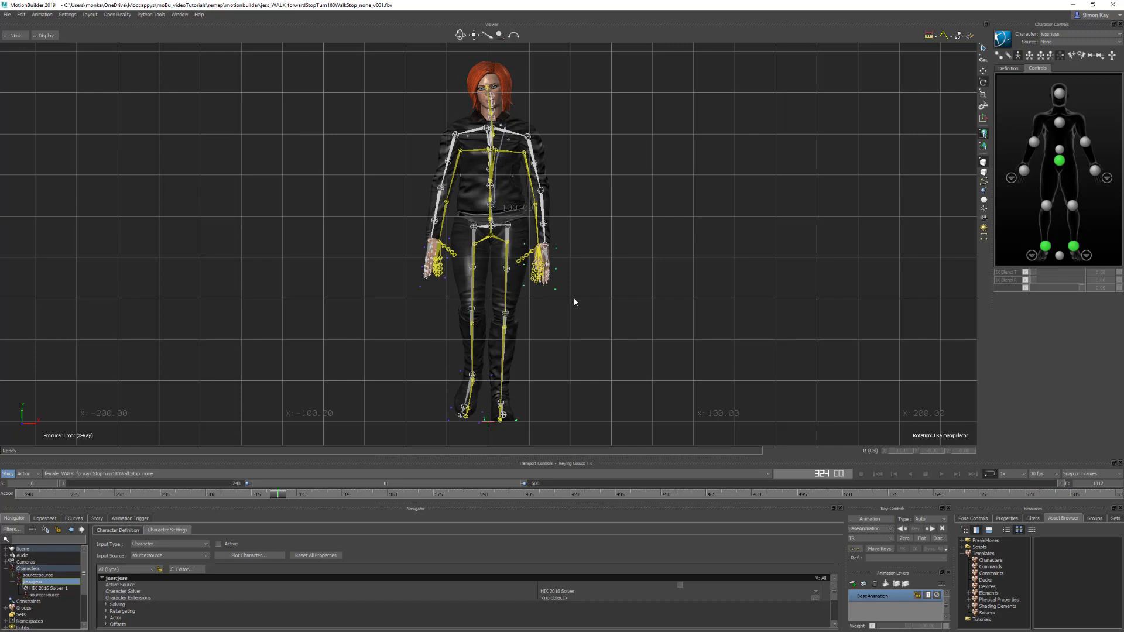
Step: Inspect the baked rotation curves of jess's right elbow joint, framed to fit the curve view
{"action": "left_click", "coordinate": [438, 204]}
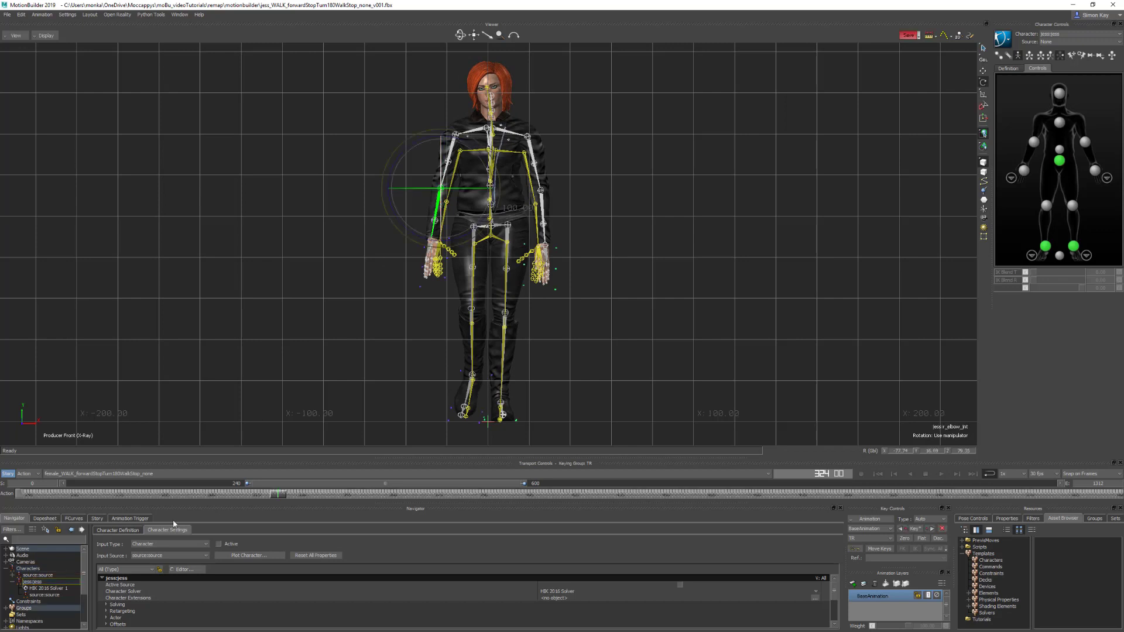
{"action": "left_click", "coordinate": [74, 518]}
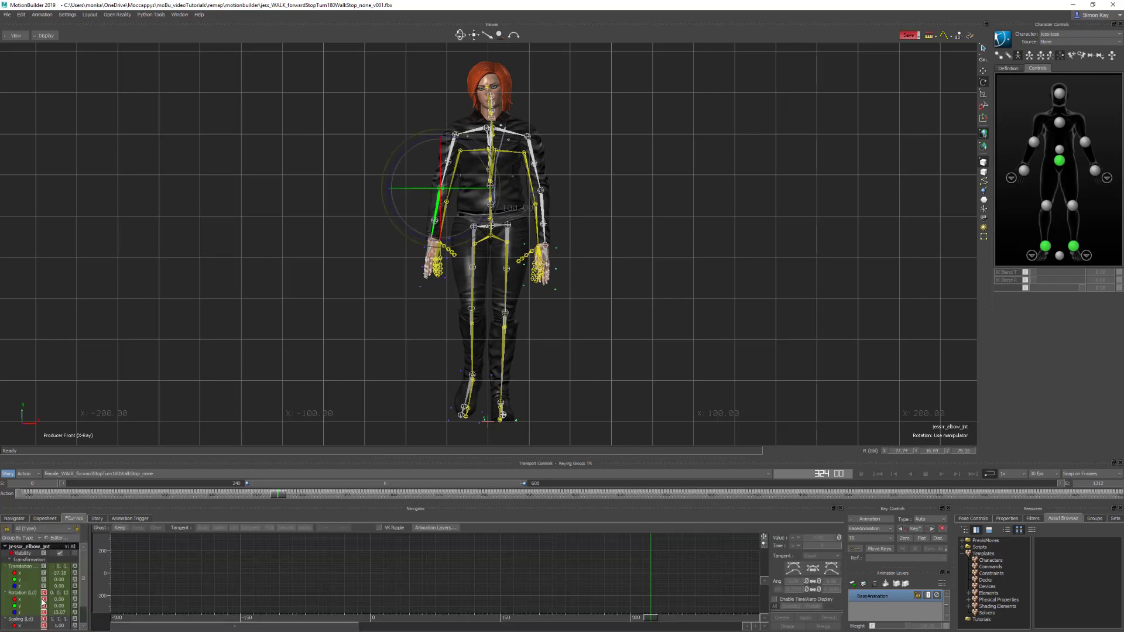
{"action": "left_click", "coordinate": [21, 593]}
{"action": "key", "text": "a"}
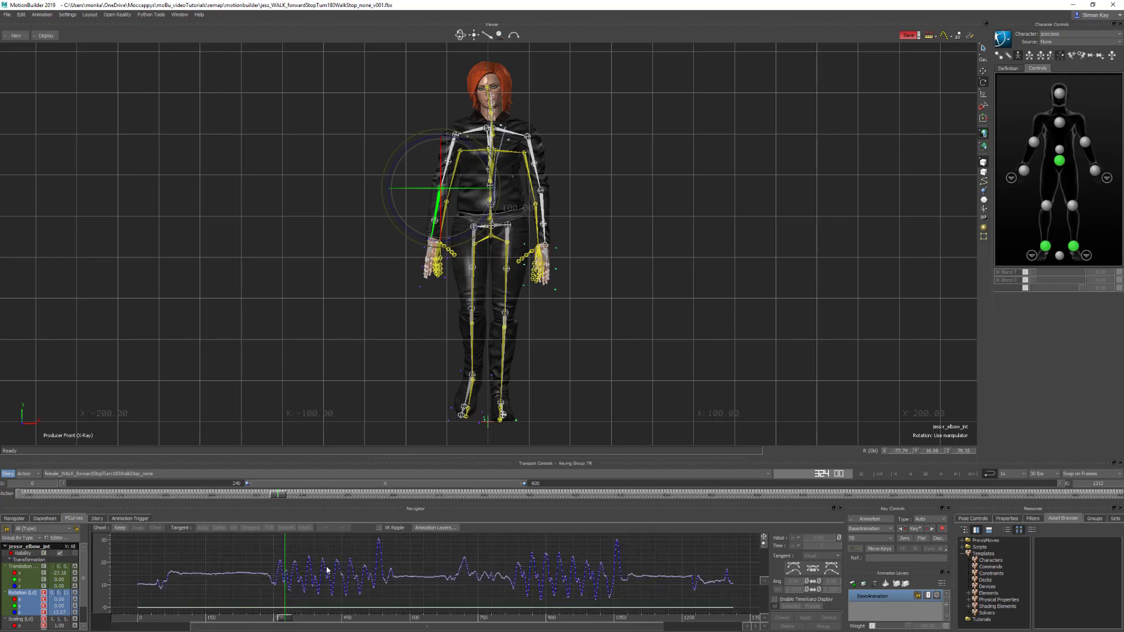
Step: Examine the baked translation and rotation curves of jess's pelvis joint, then clear the selection
{"action": "left_click", "coordinate": [505, 229]}
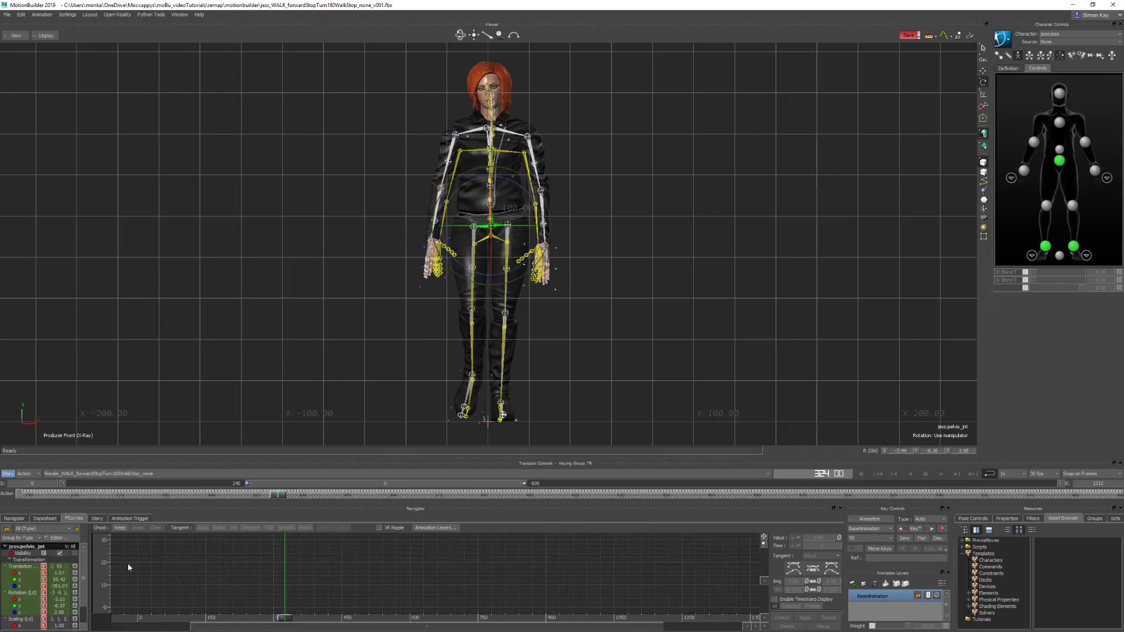
{"action": "left_click", "coordinate": [21, 566]}
{"action": "key", "text": "a"}
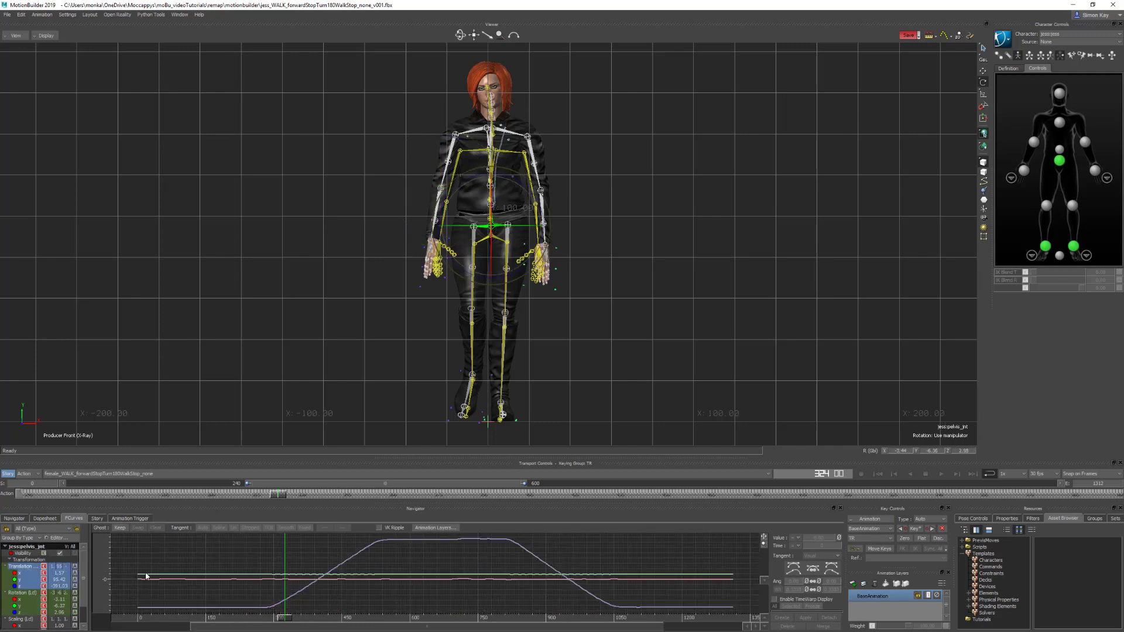
{"action": "left_click", "coordinate": [20, 593]}
{"action": "key", "text": "a"}
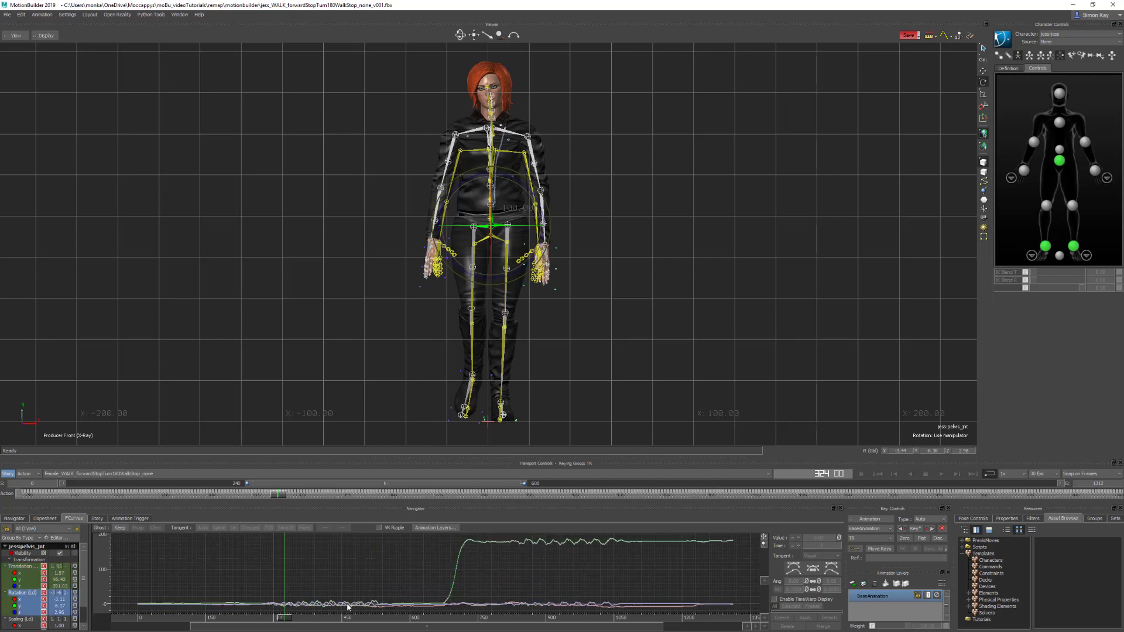
{"action": "left_click", "coordinate": [690, 234]}
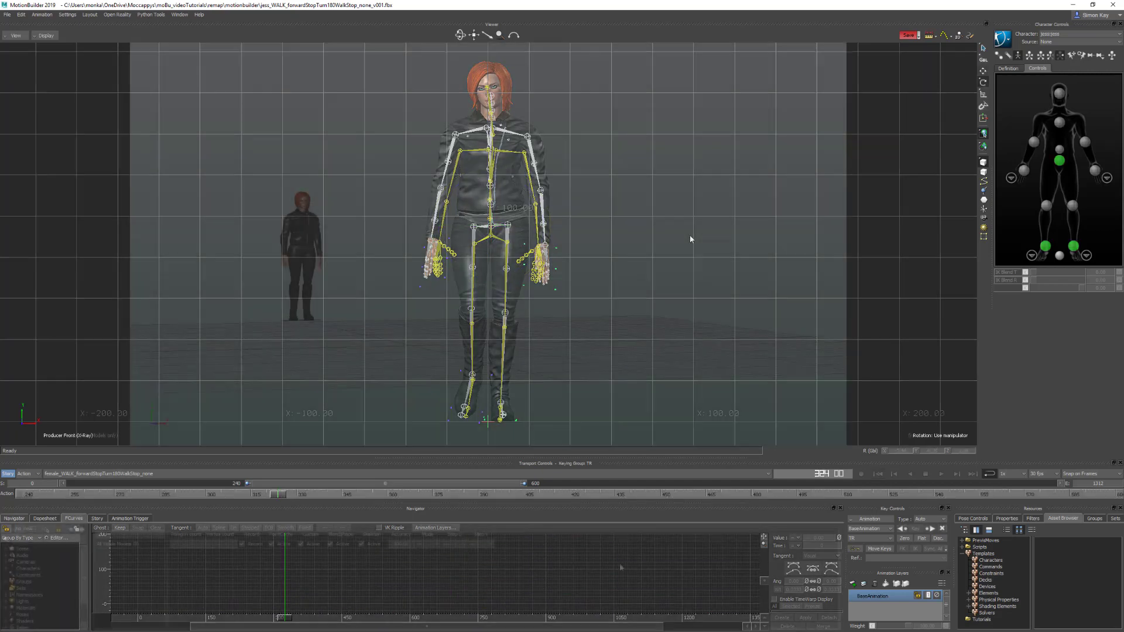